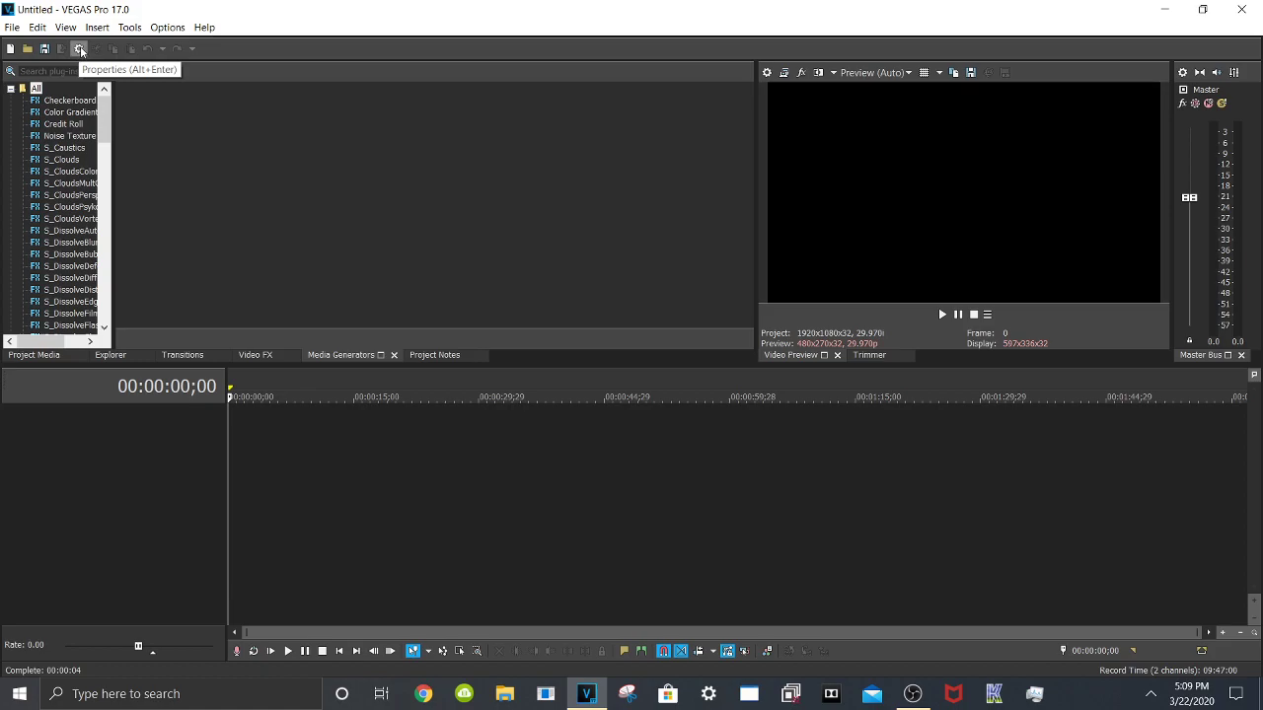
Set the project's ruler time format to Measures & Beats with a tempo of 140 beats per minute
click(80, 51)
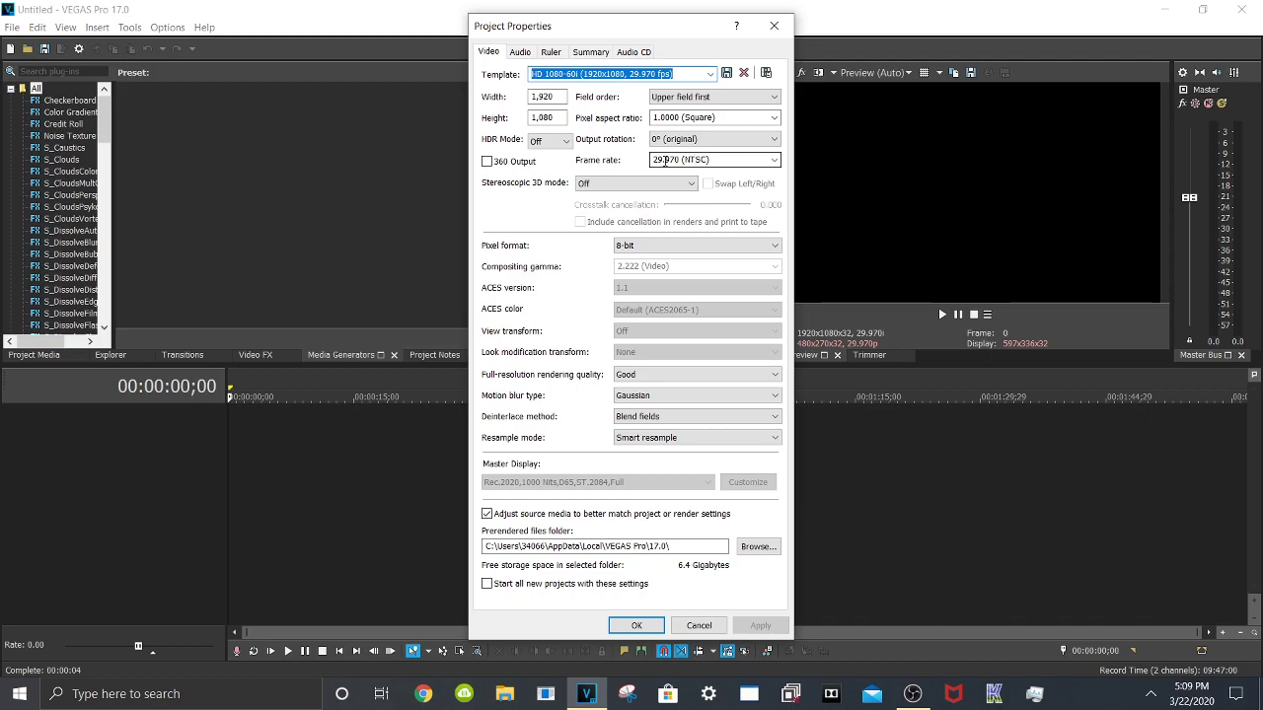
click(552, 52)
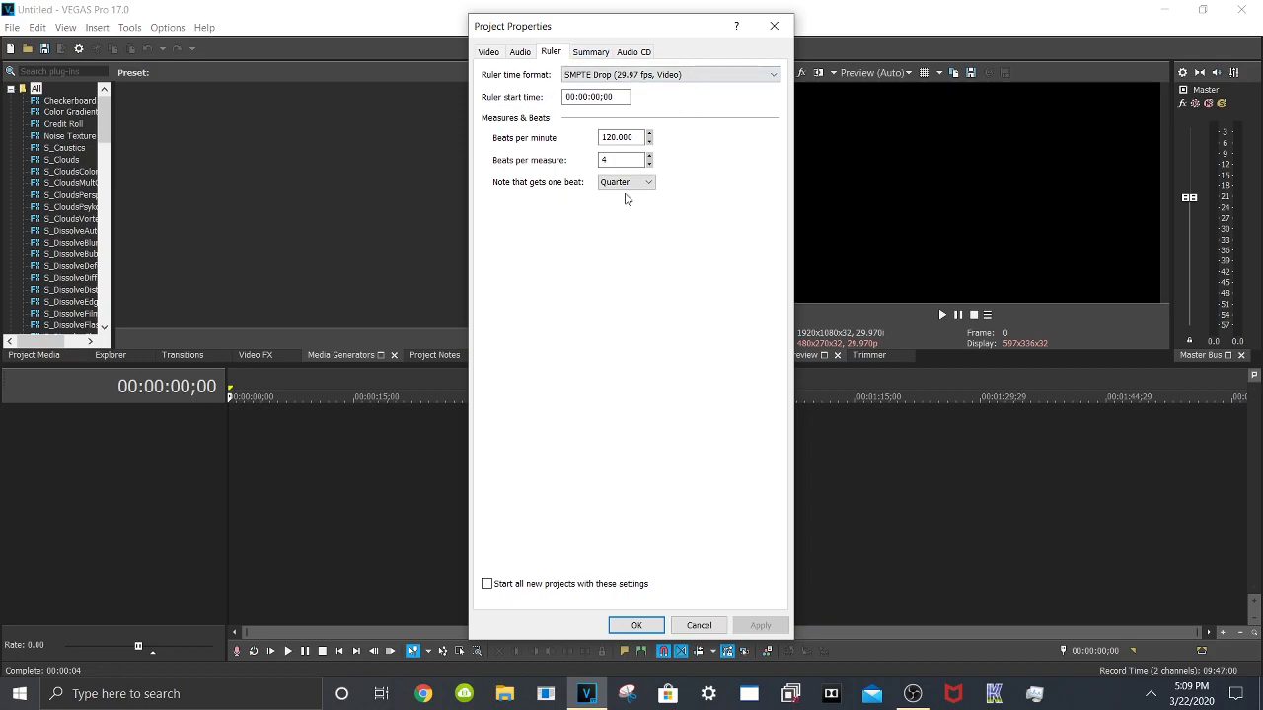
click(654, 82)
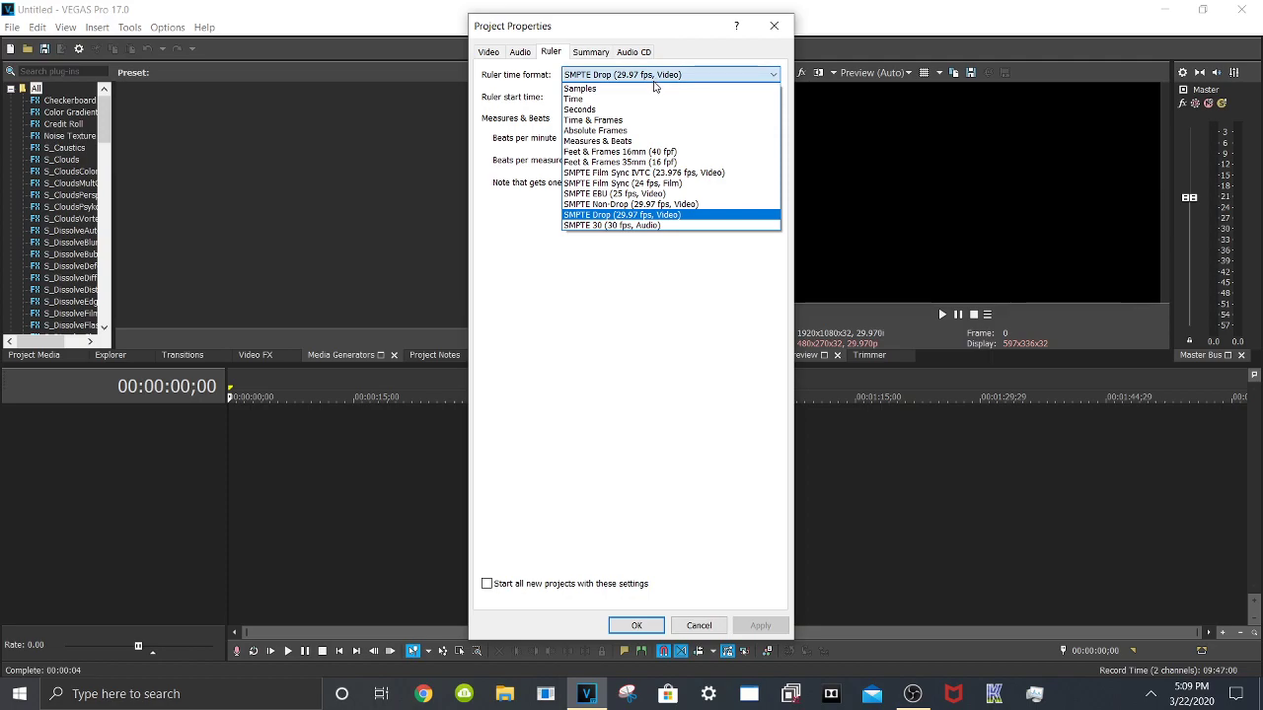
click(634, 141)
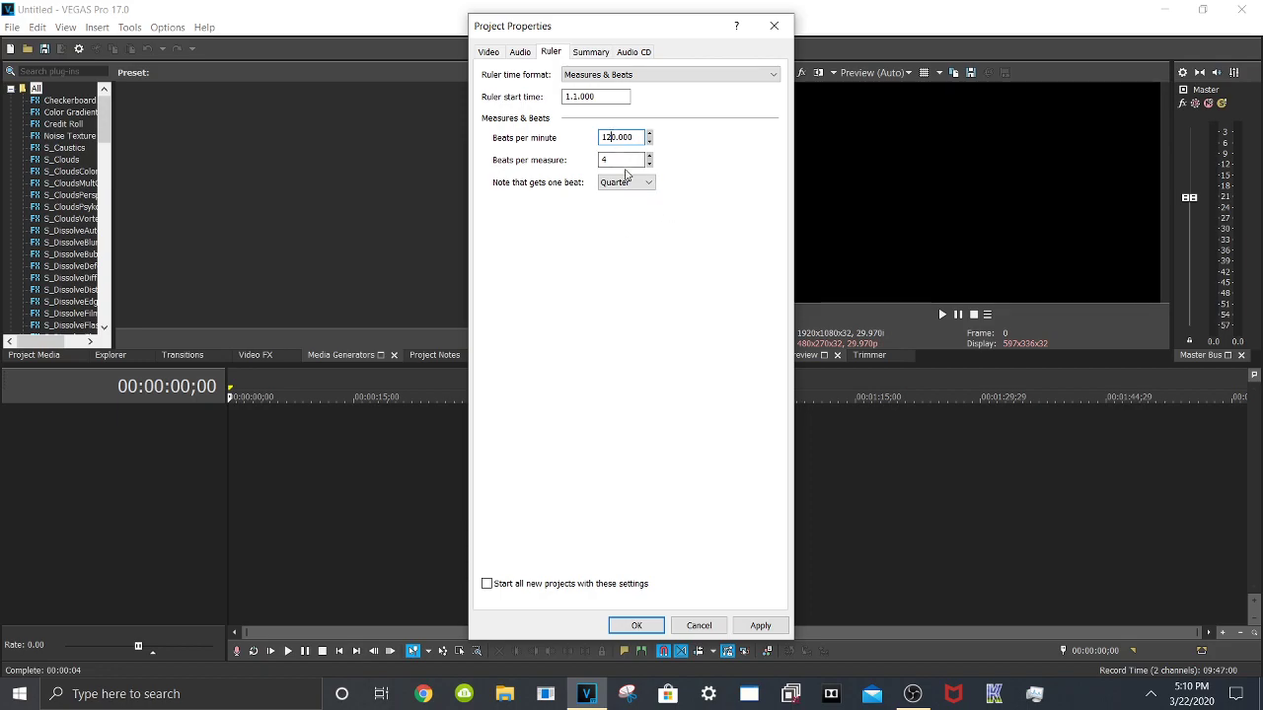
key(BackSpace)
text(4)
click(764, 629)
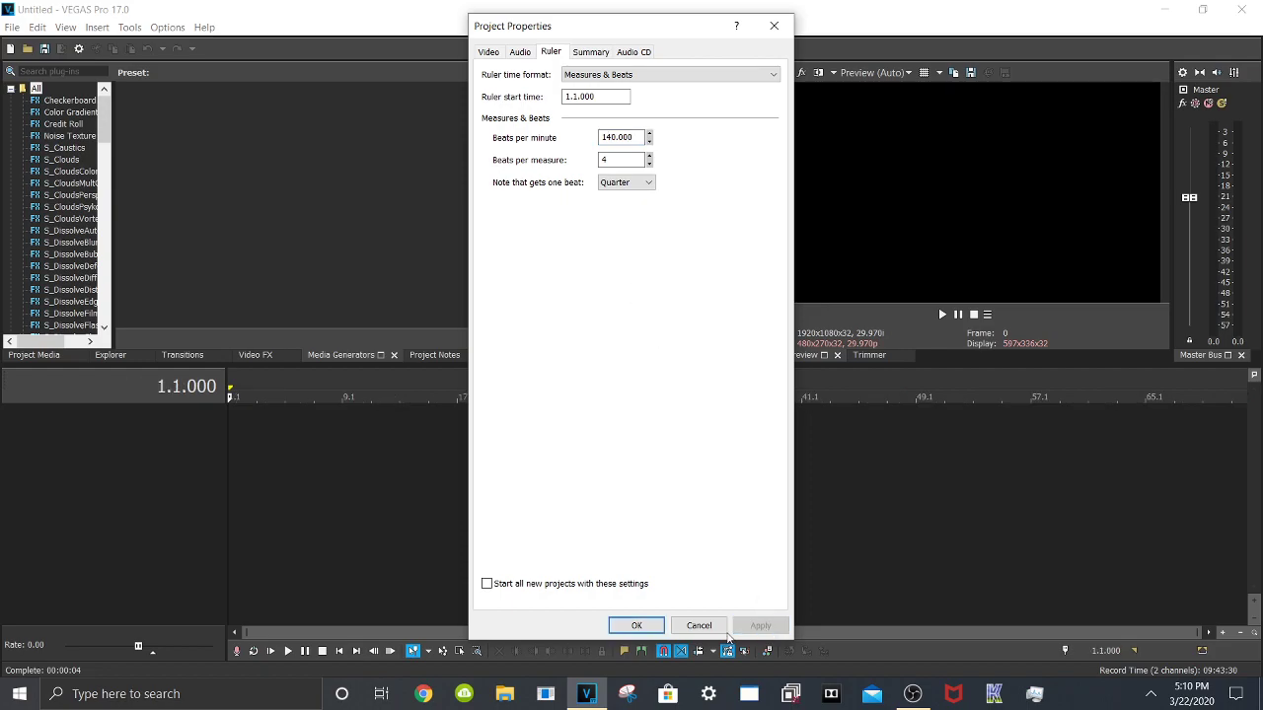
click(636, 625)
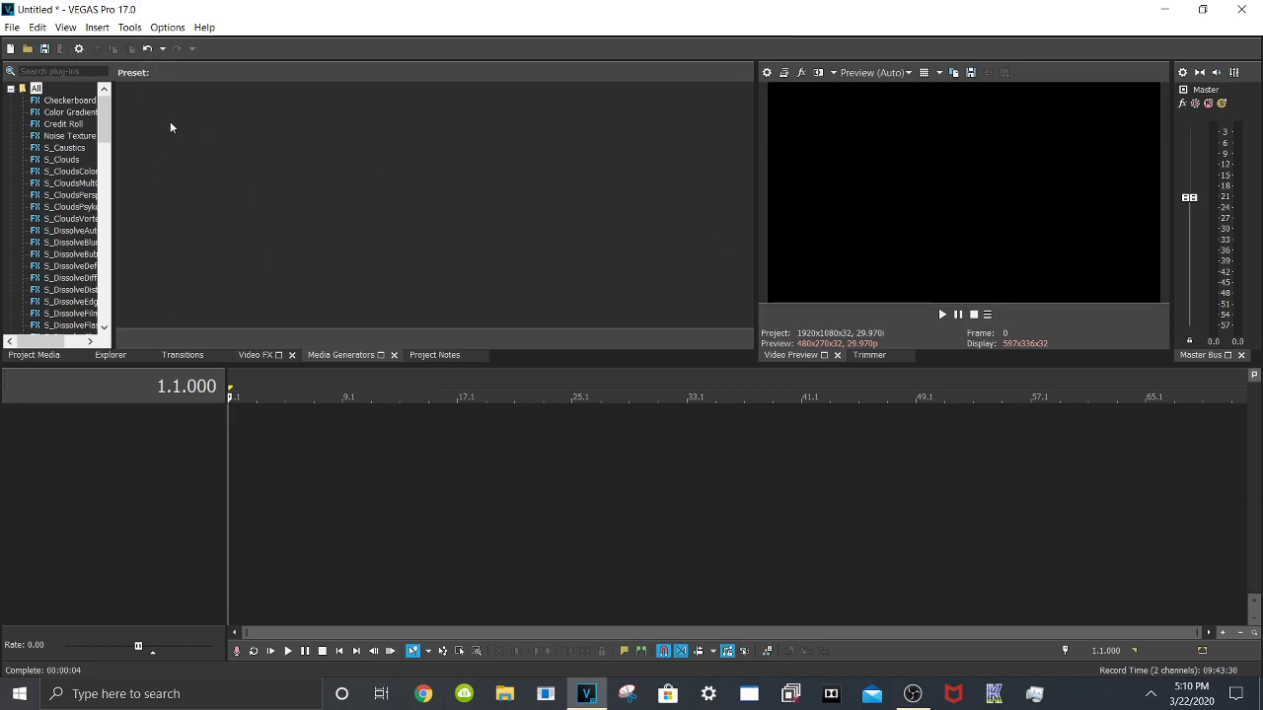
Set the timeline grid spacing to 32nd Notes
click(167, 28)
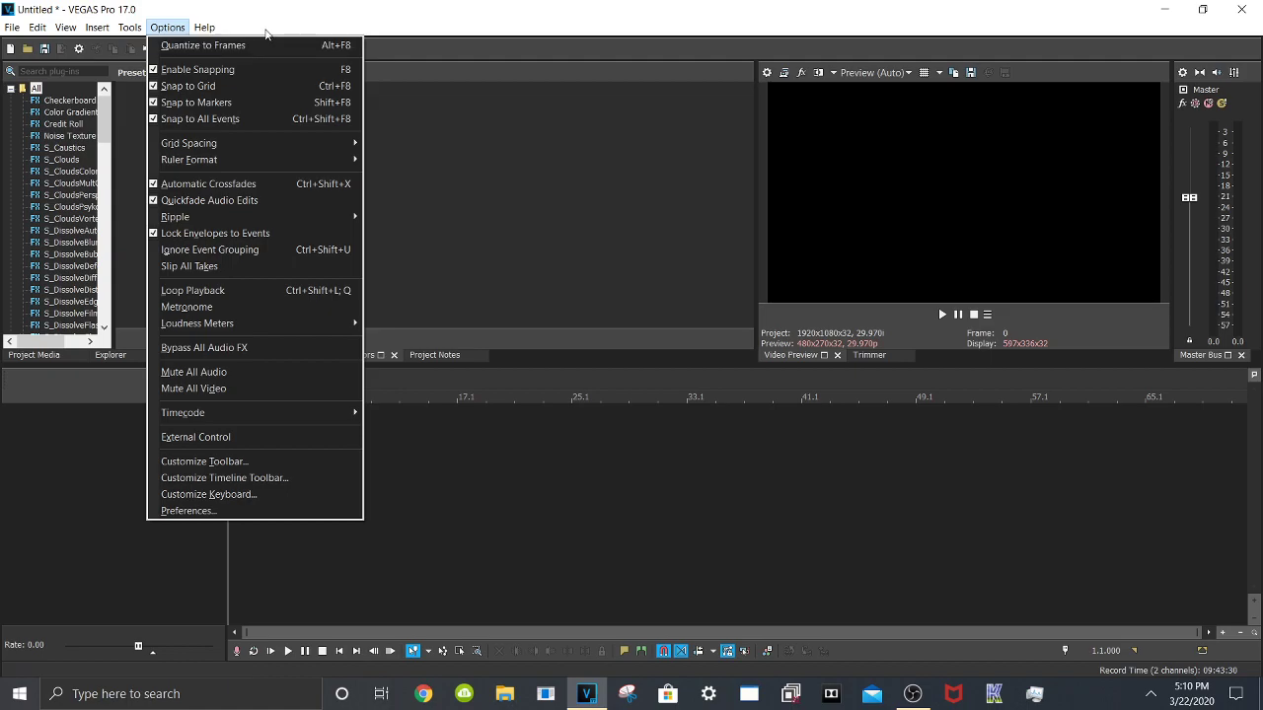
mouse_move(234, 145)
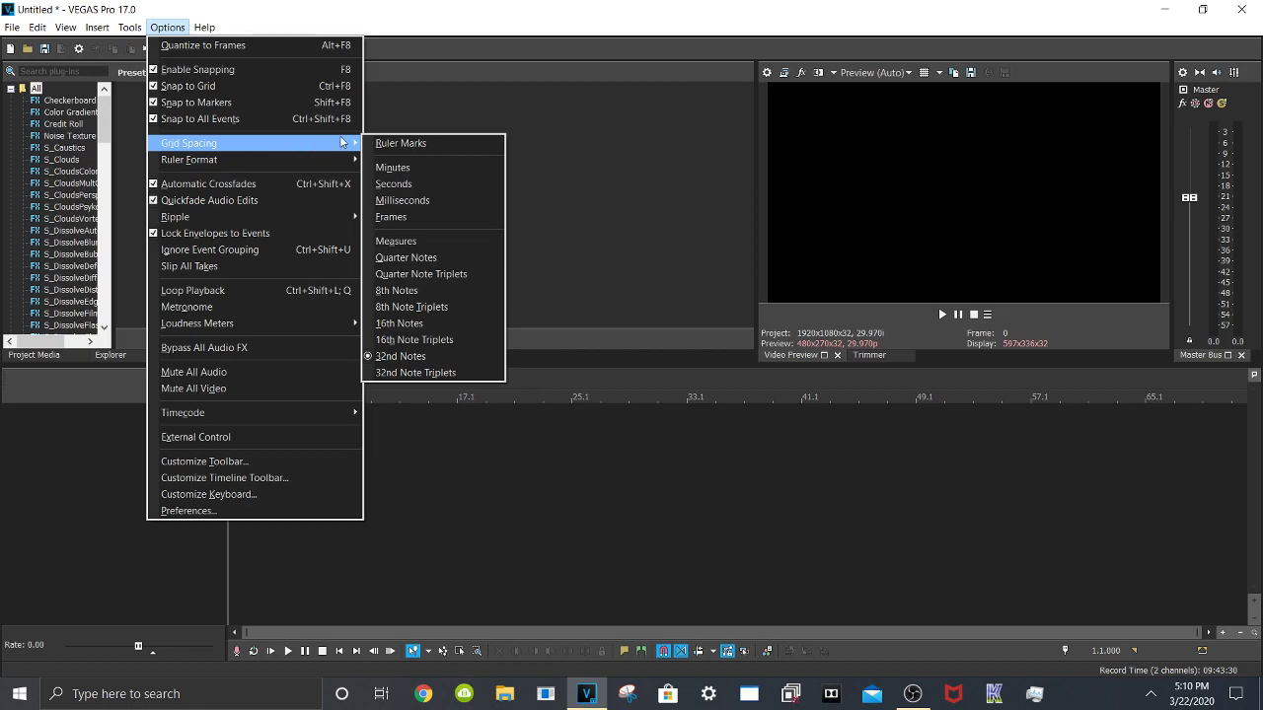
click(431, 357)
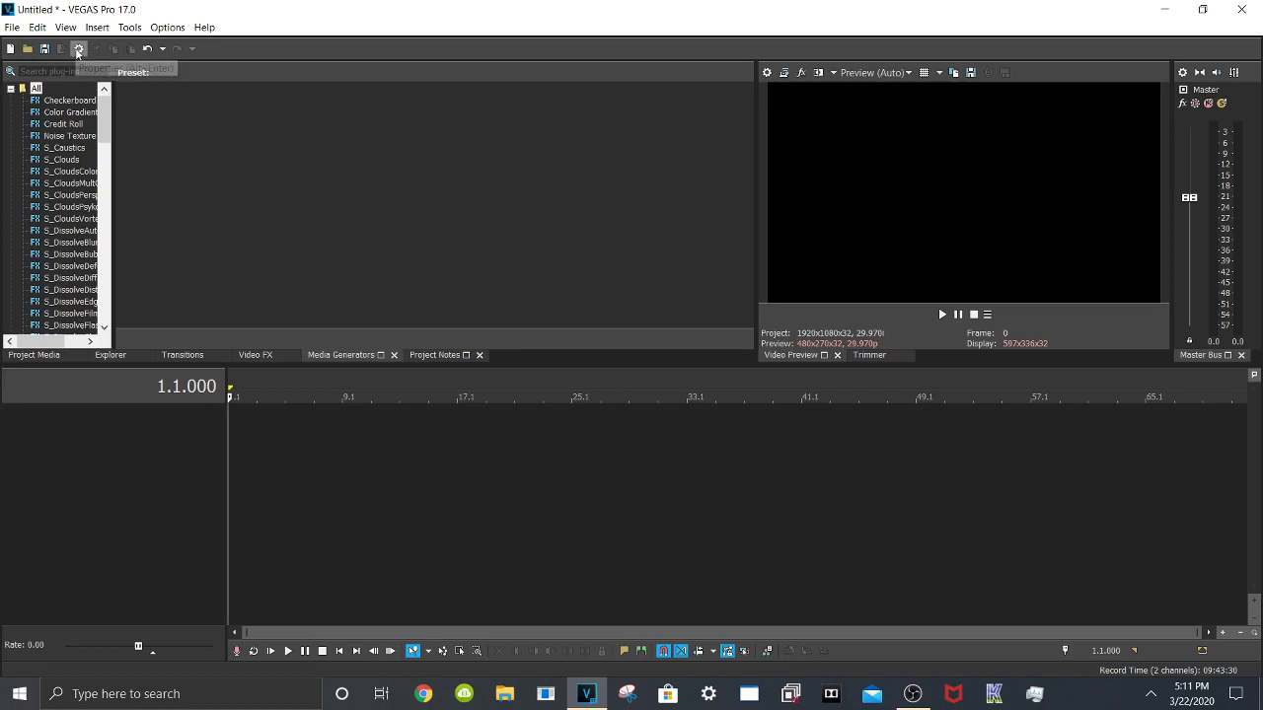
Import the Thanksgiving Special Premiere video from the 4K Video Downloader folder and place it at the timeline's start, declining to match project settings to it
click(34, 355)
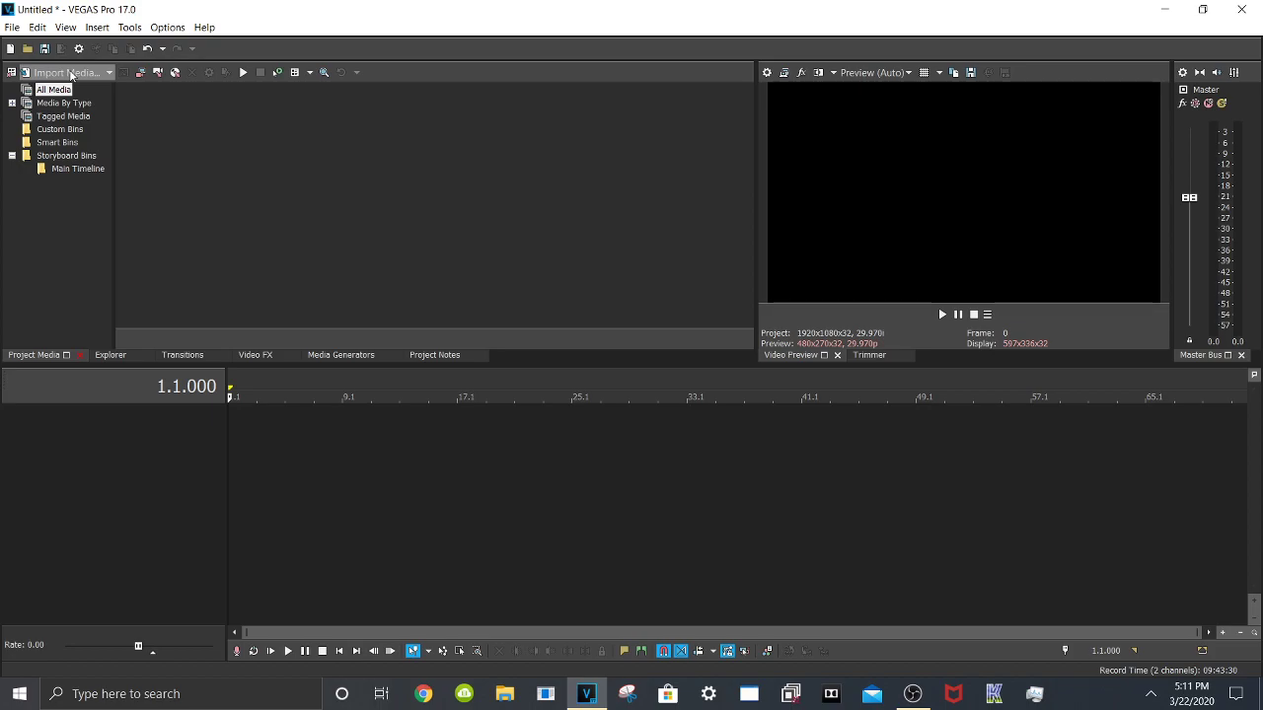
click(70, 75)
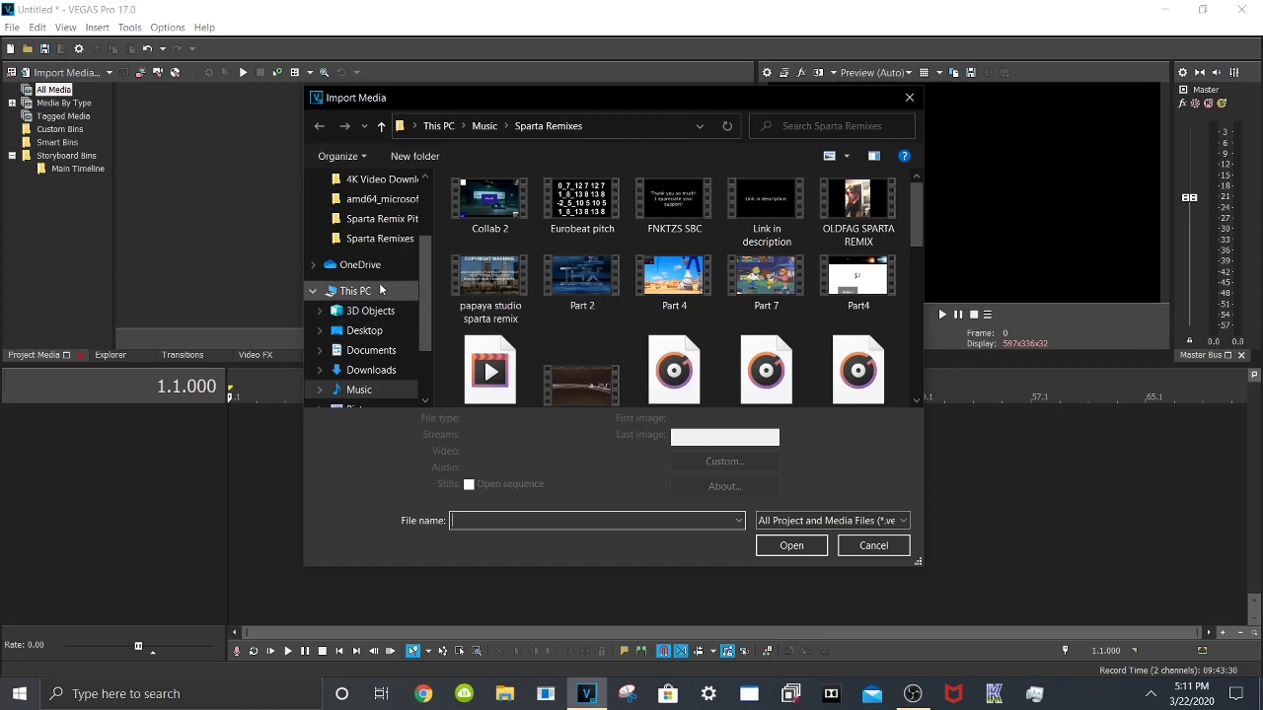
scroll(380, 291, up, 2)
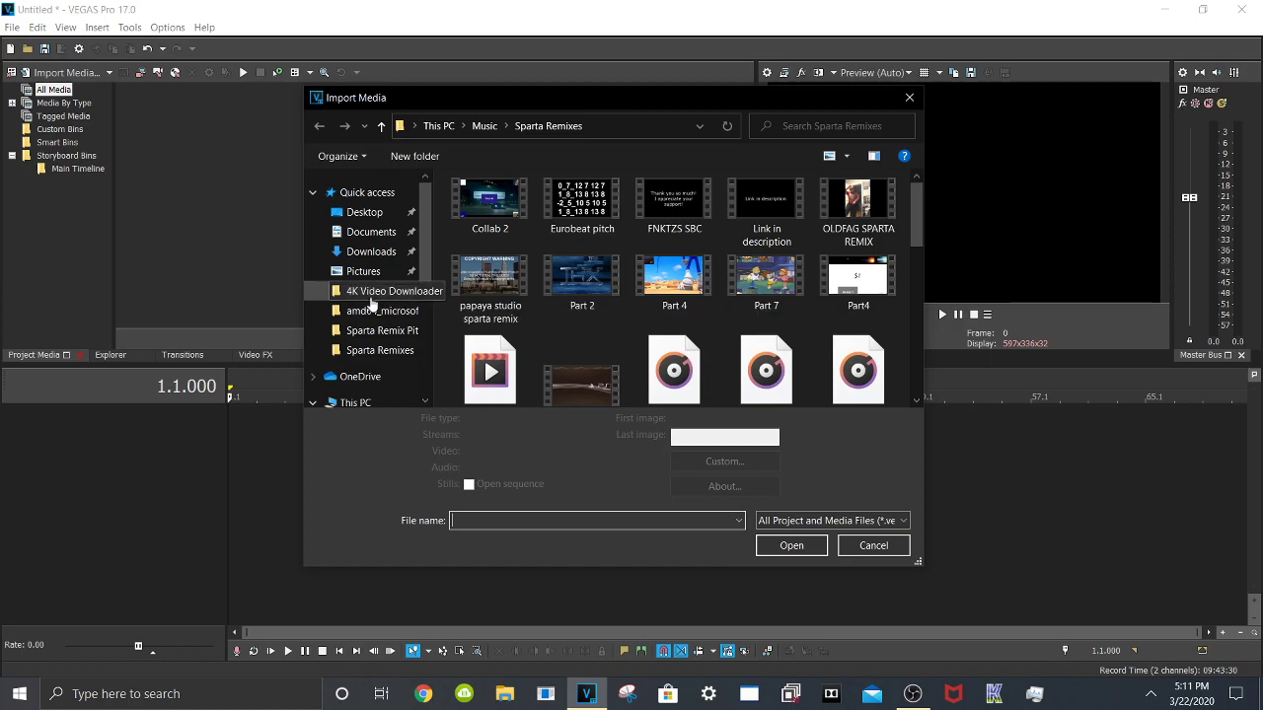
click(377, 291)
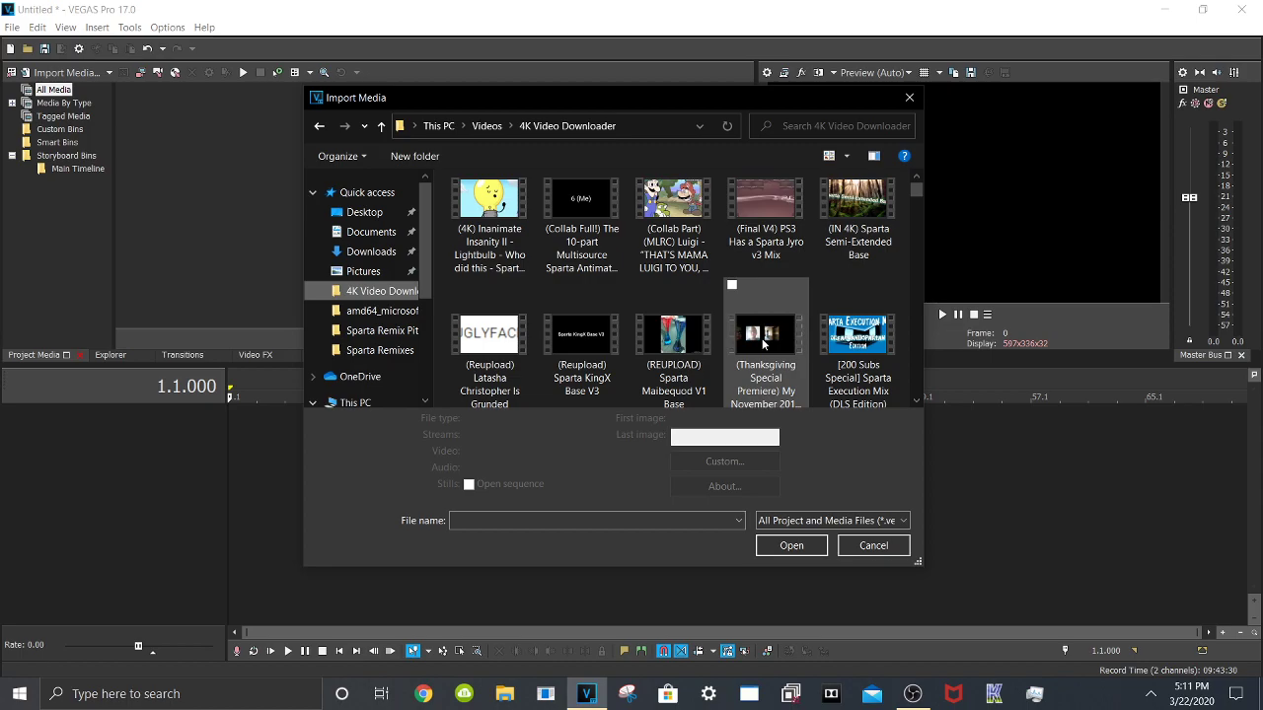
click(770, 392)
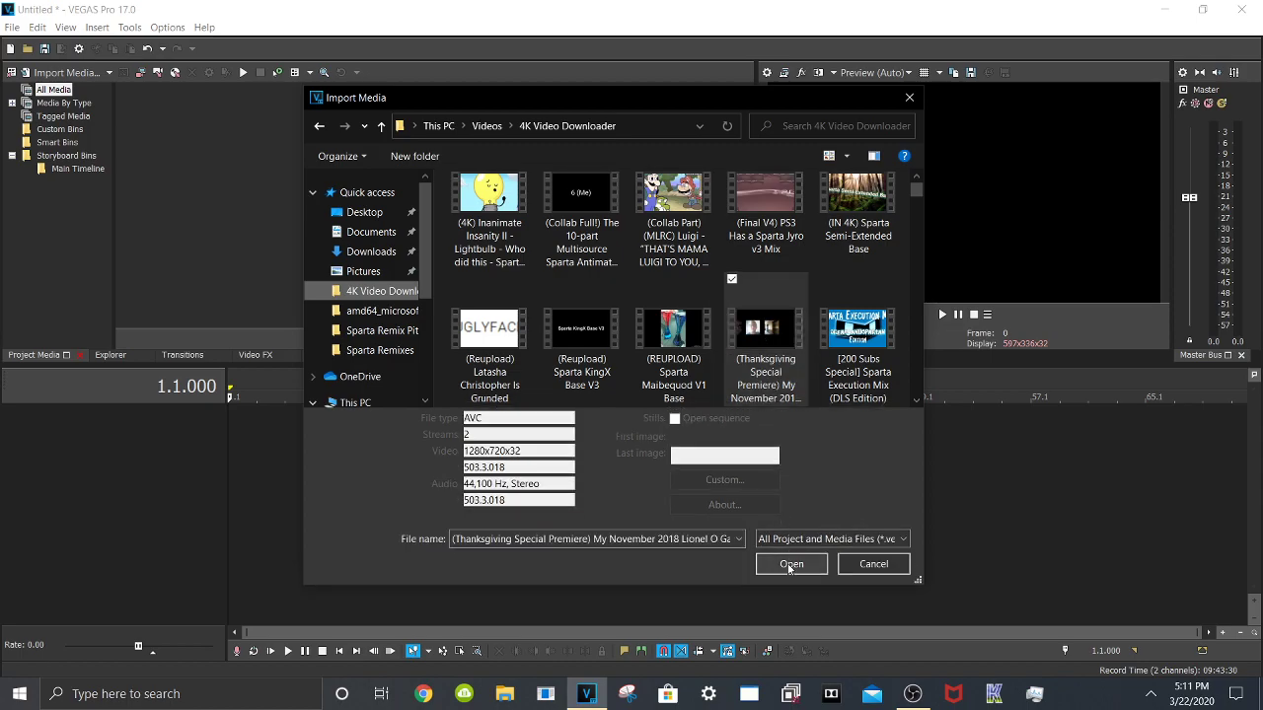
click(789, 567)
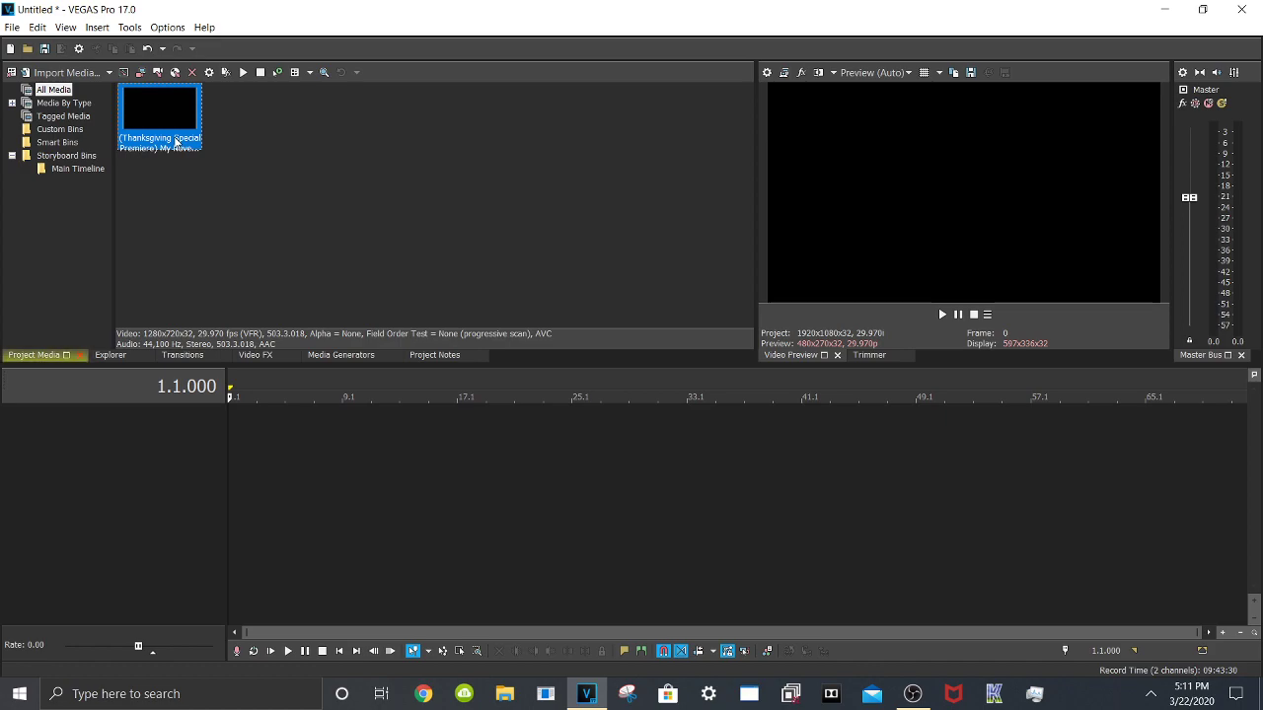
drag(175, 143, 173, 443)
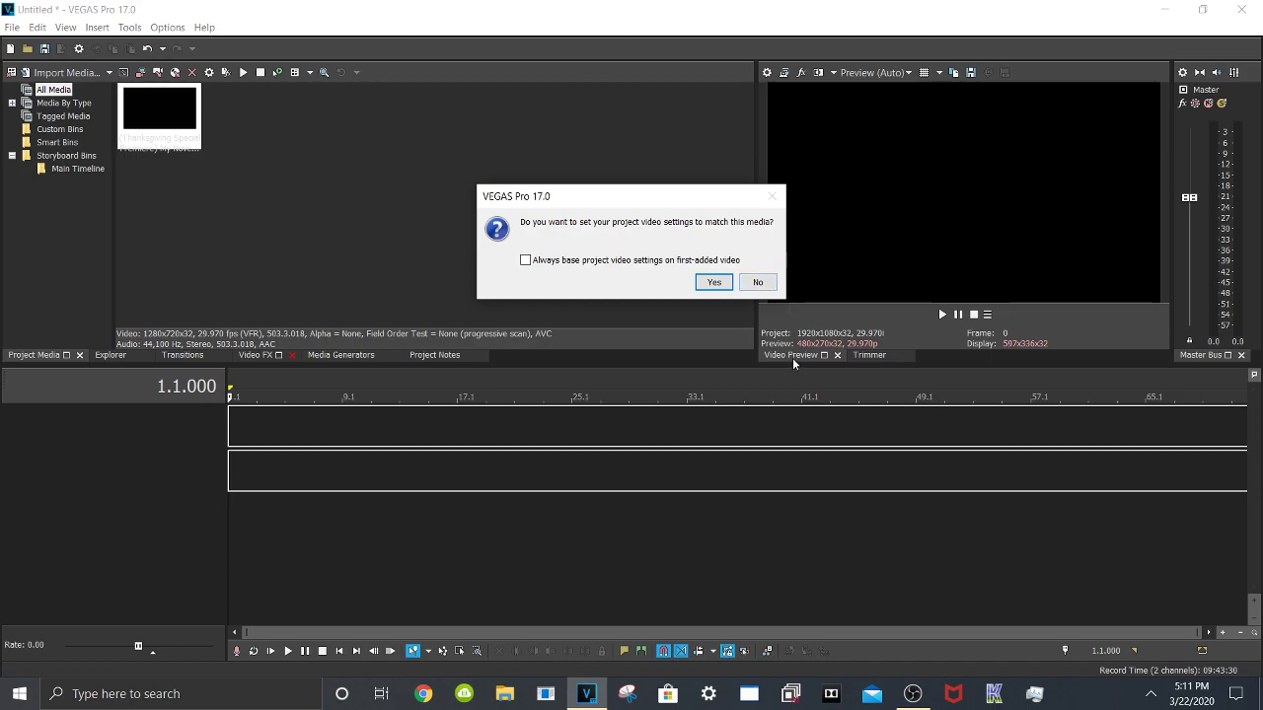
click(757, 282)
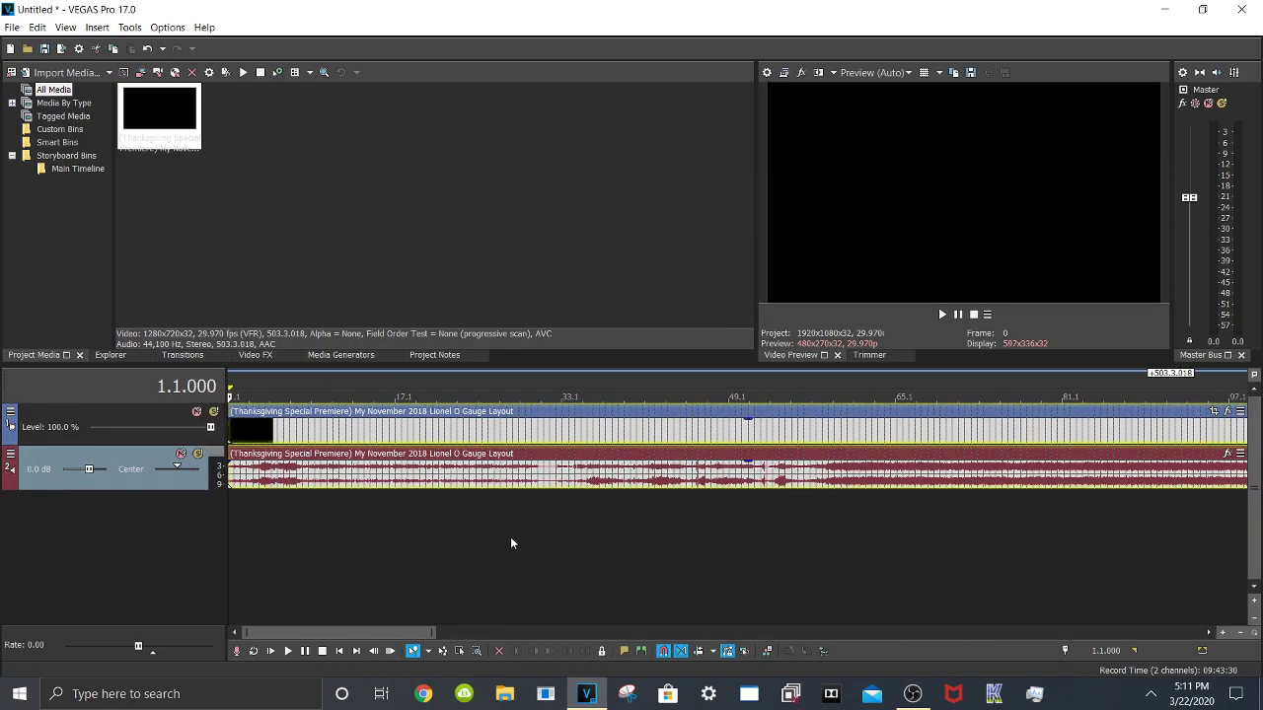
Preview the clip briefly from position 4.2.016 and split it at that point
scroll(511, 541, up, 5)
scroll(513, 548, up, 5)
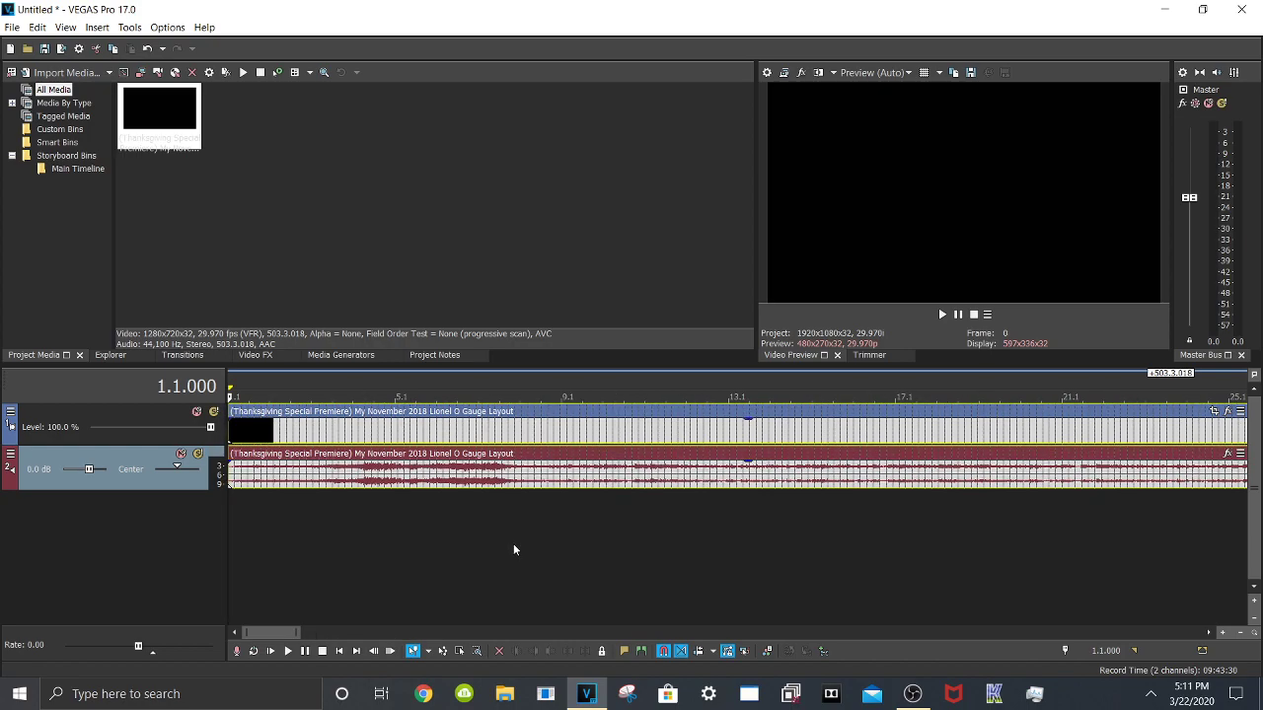
click(642, 434)
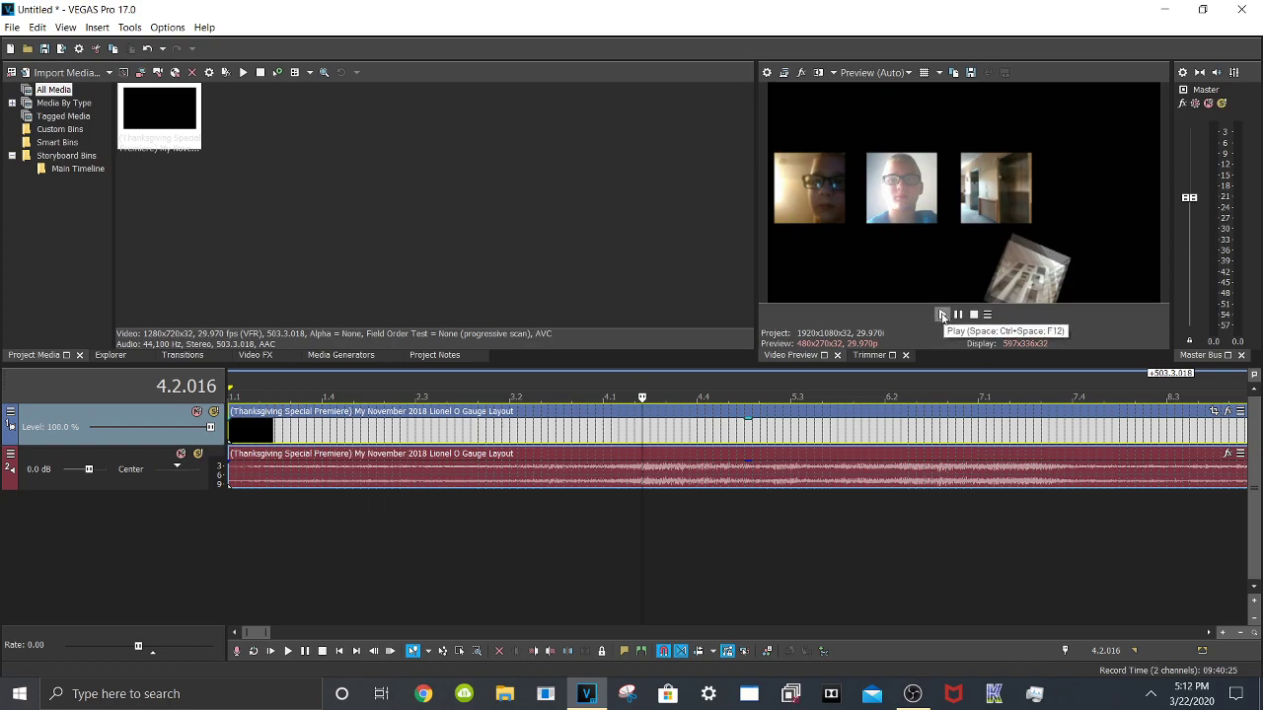
click(942, 315)
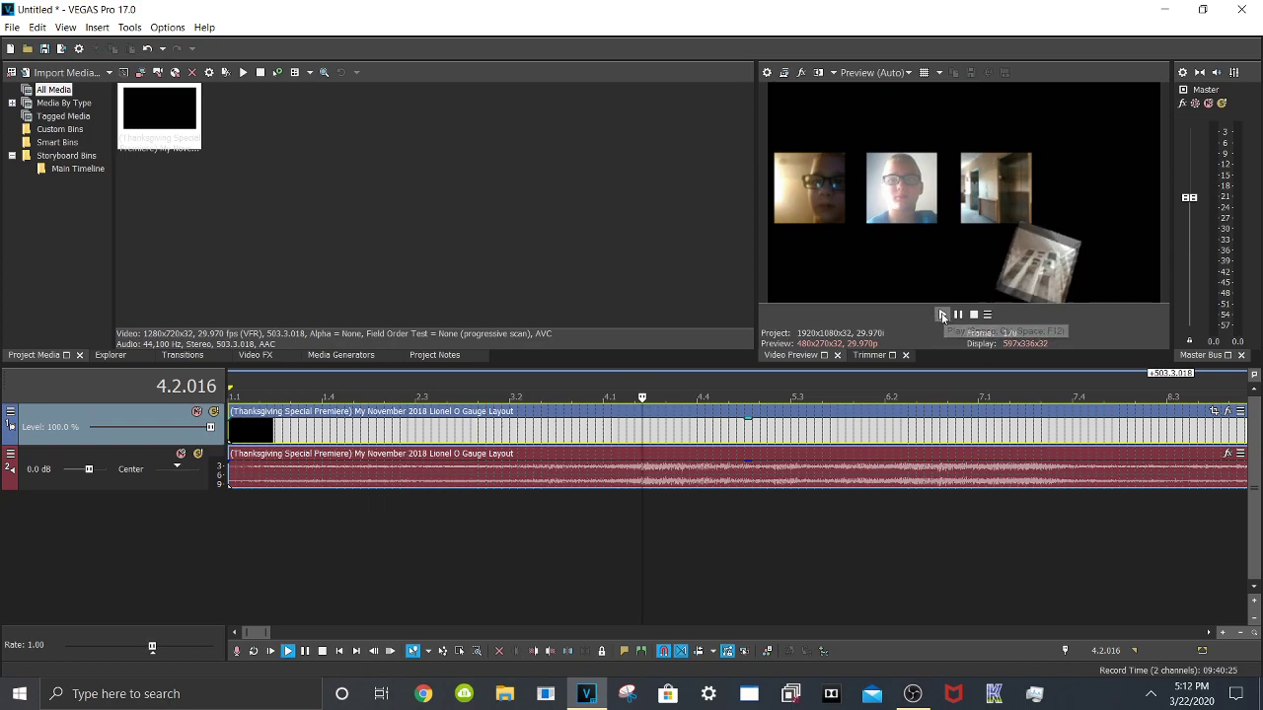
click(957, 316)
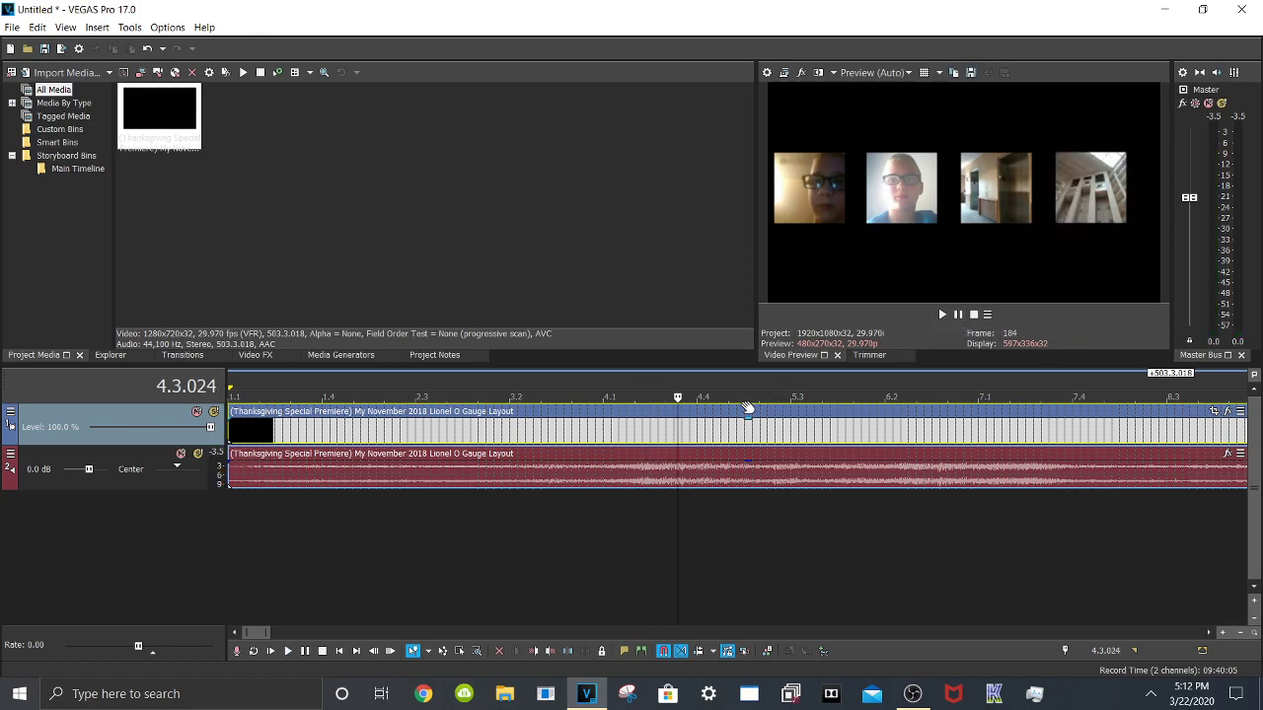
click(646, 441)
scroll(685, 448, up, 3)
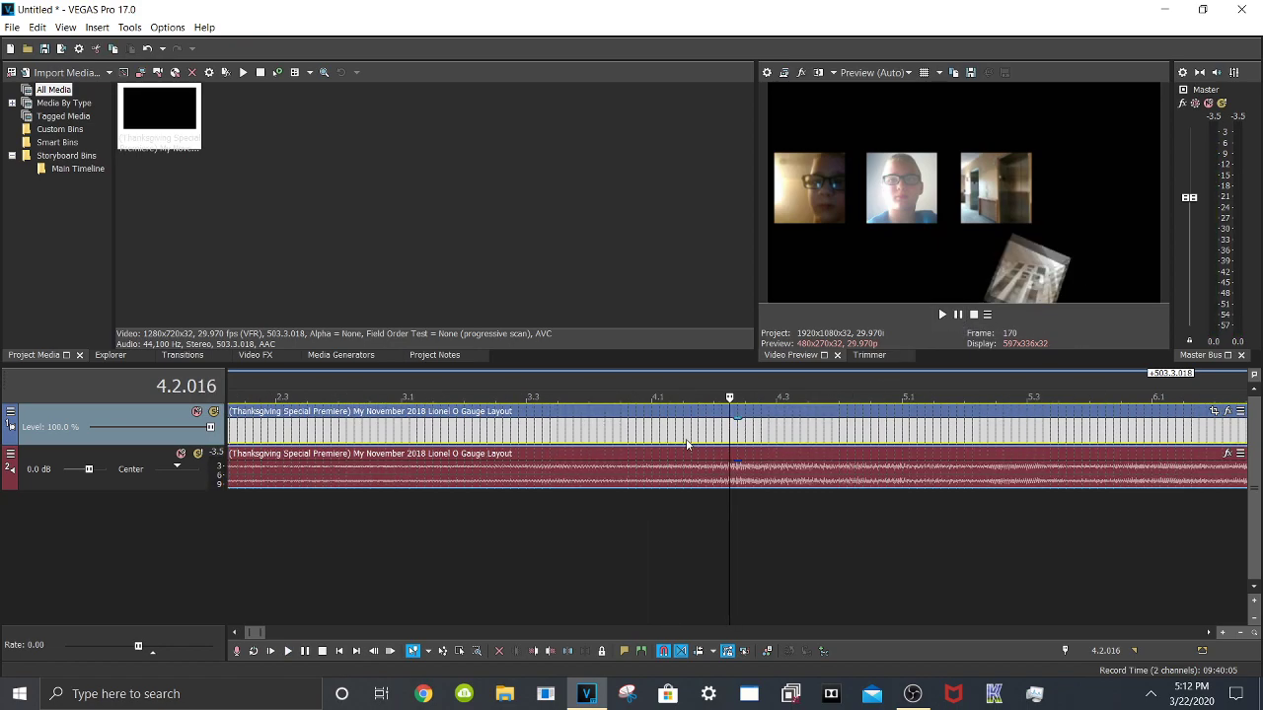
right_click(730, 432)
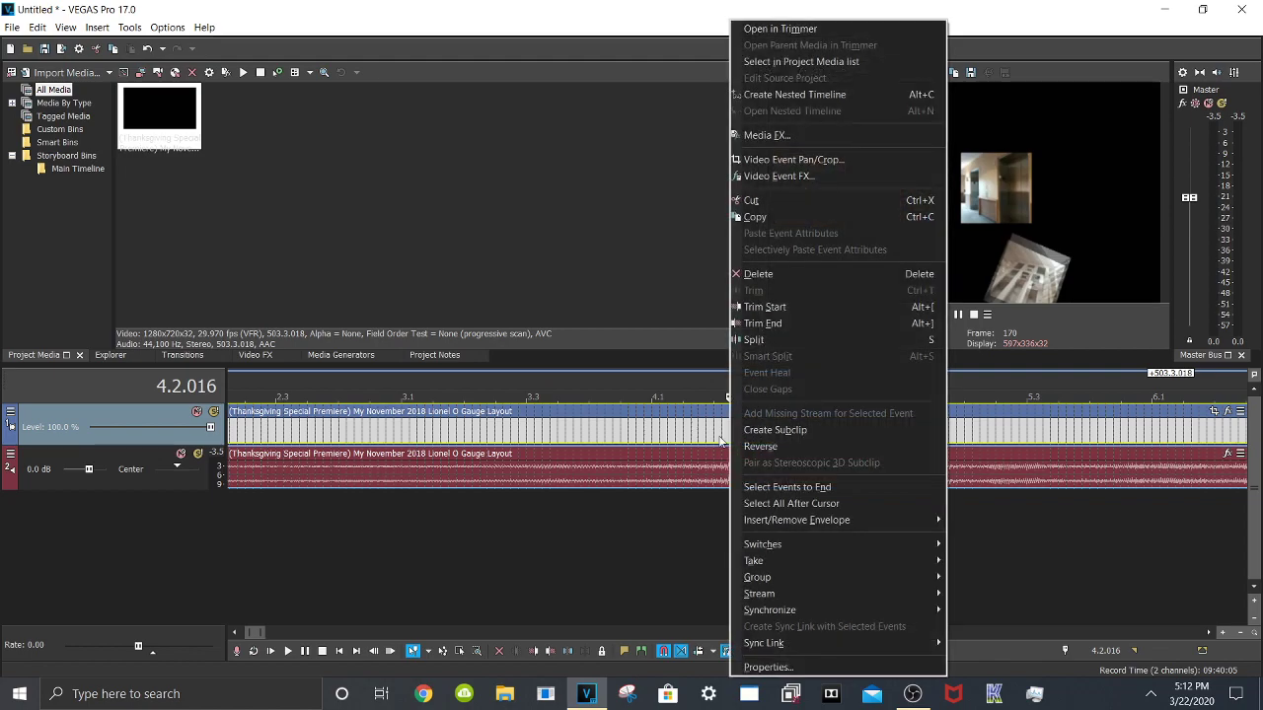
click(774, 342)
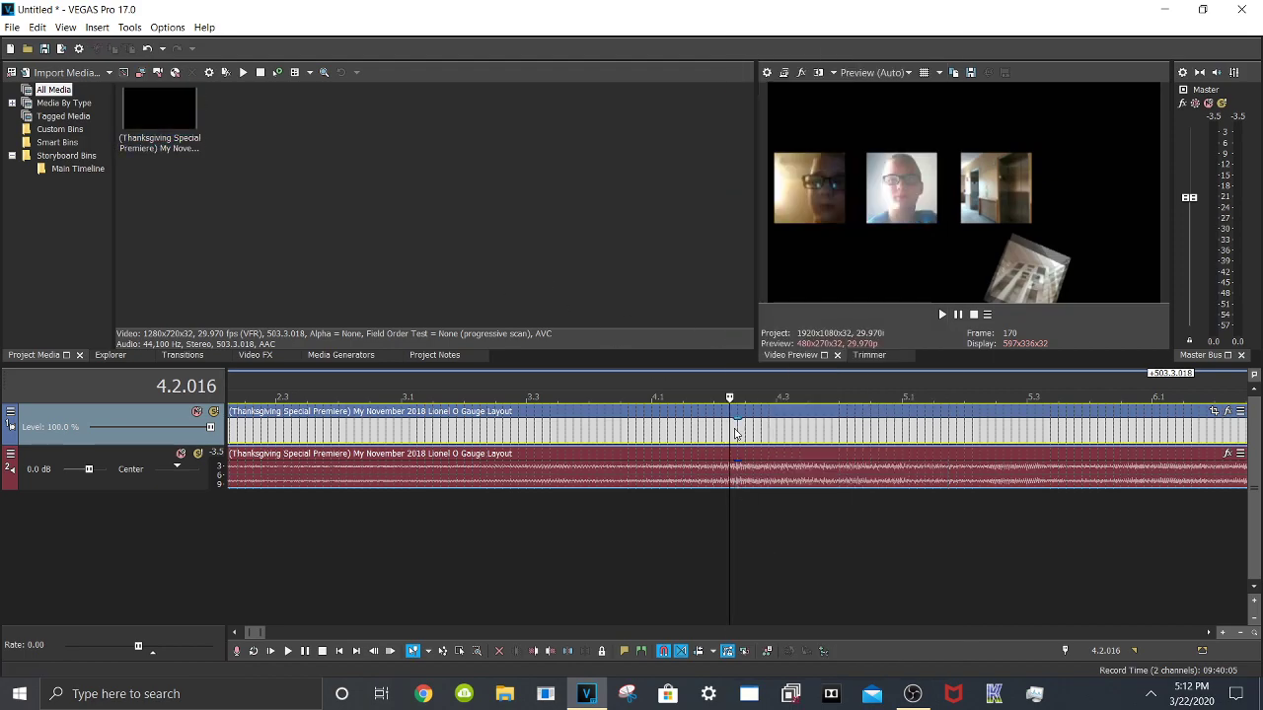
Delete the portion before the split and move the remaining clip to the start of the timeline
click(684, 439)
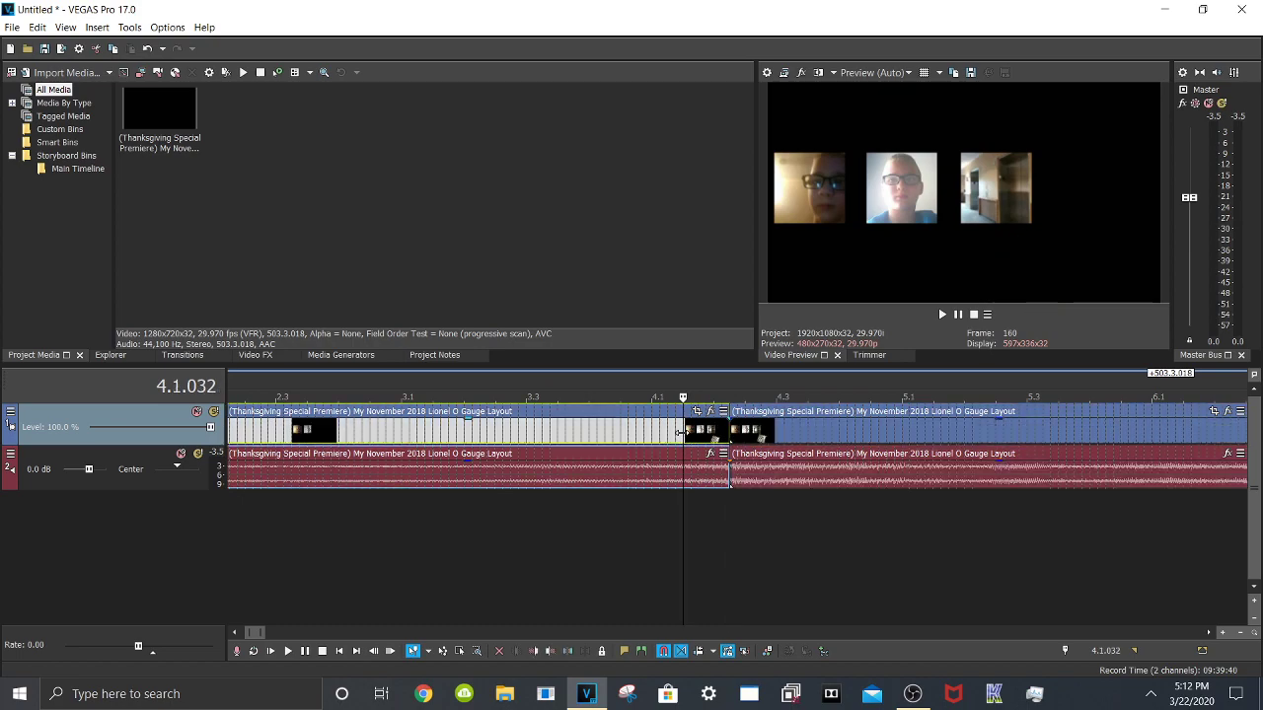
key(Delete)
scroll(793, 433, down, 2)
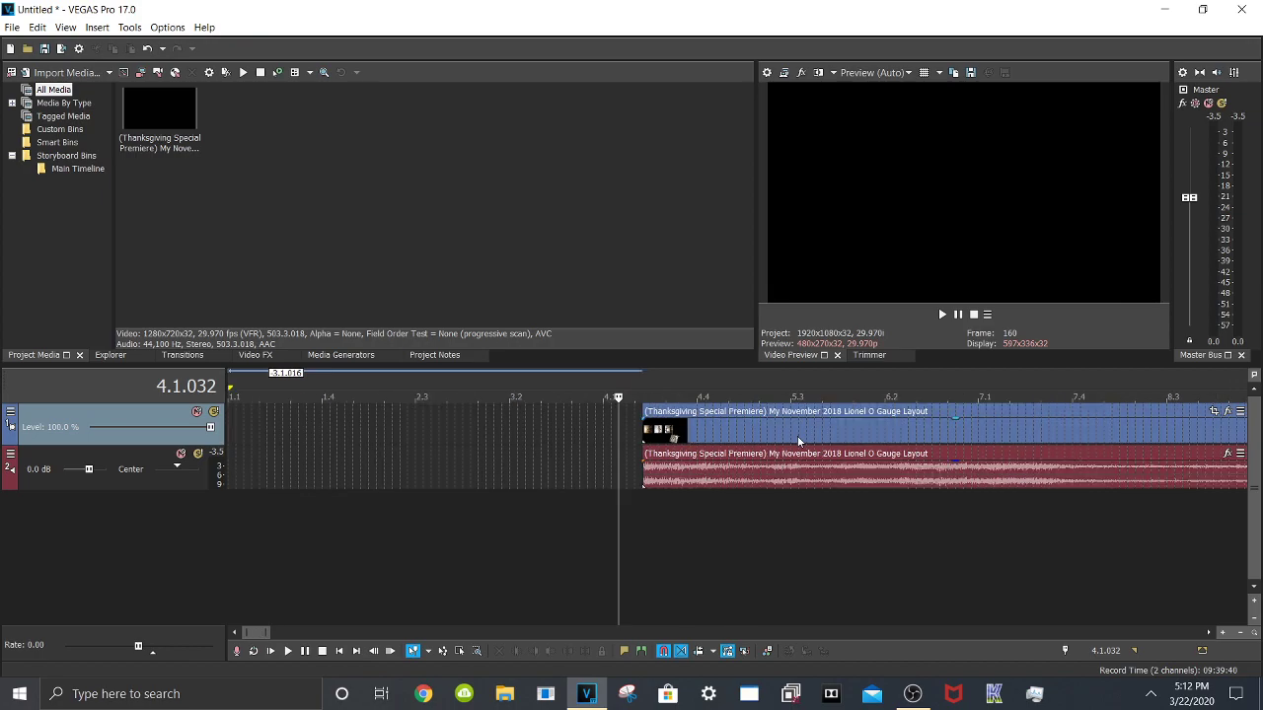
right_click(772, 433)
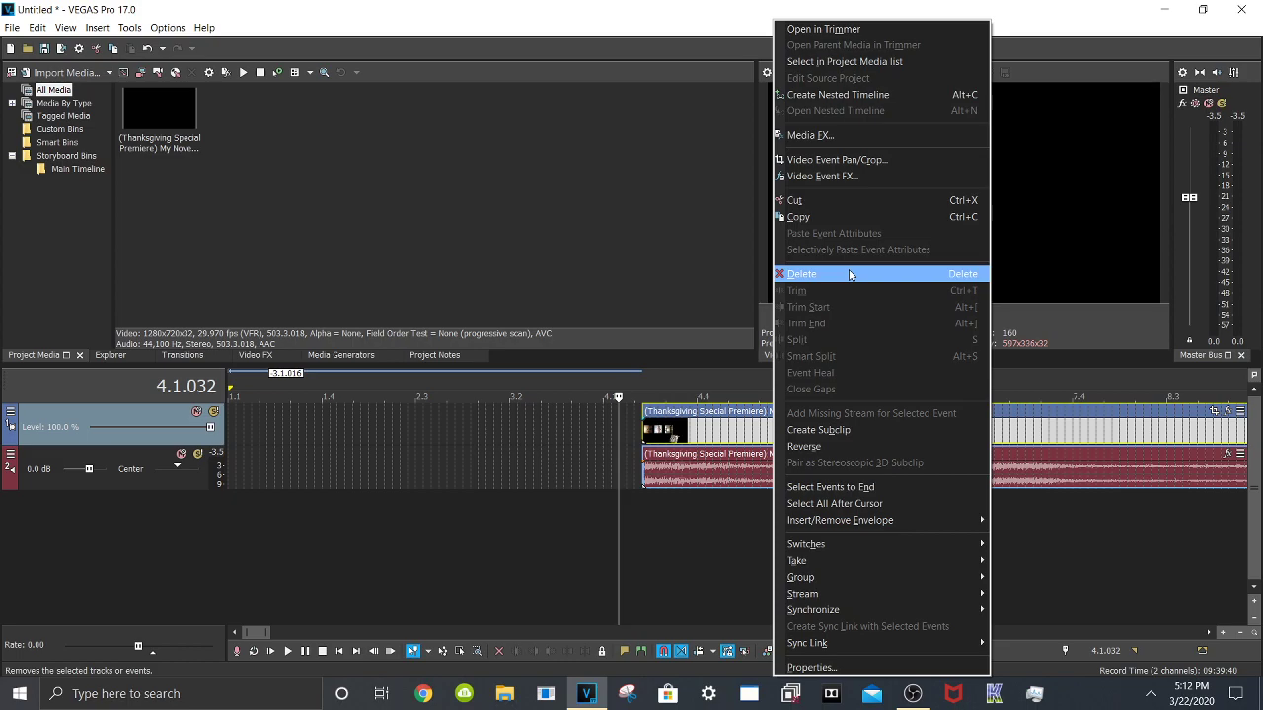
click(690, 430)
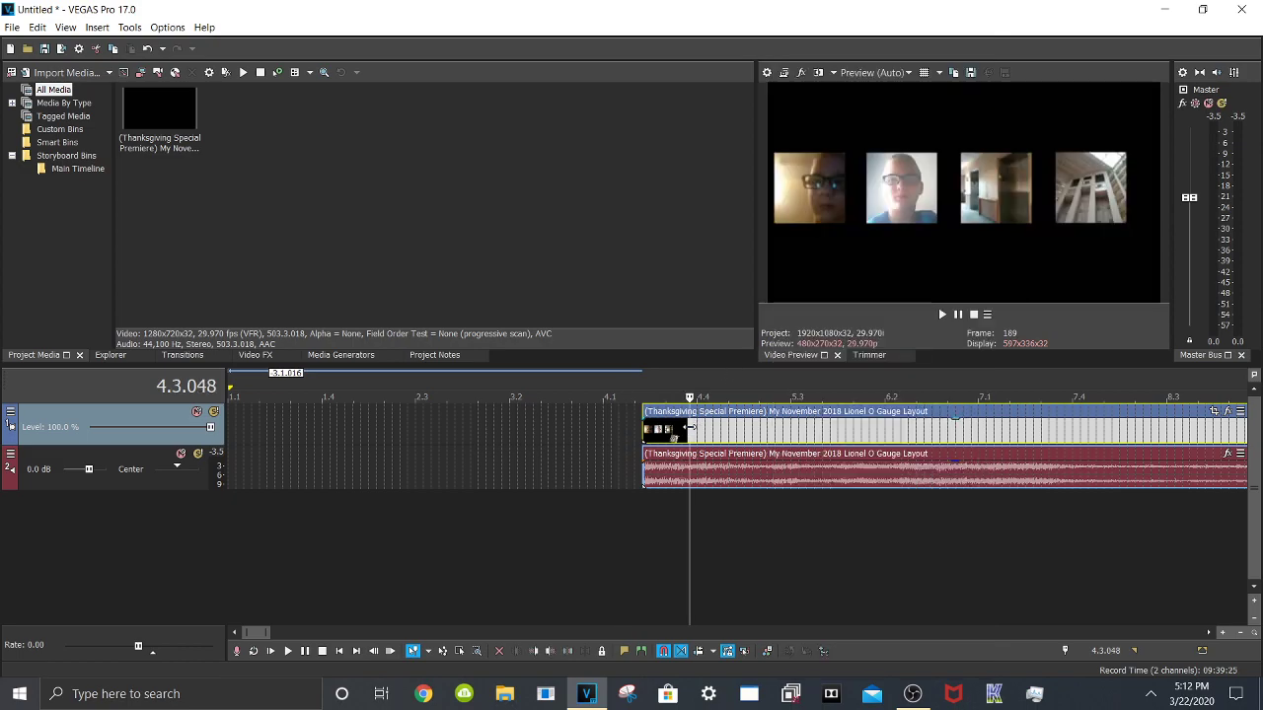
scroll(721, 448, down, 8)
drag(607, 415, 540, 415)
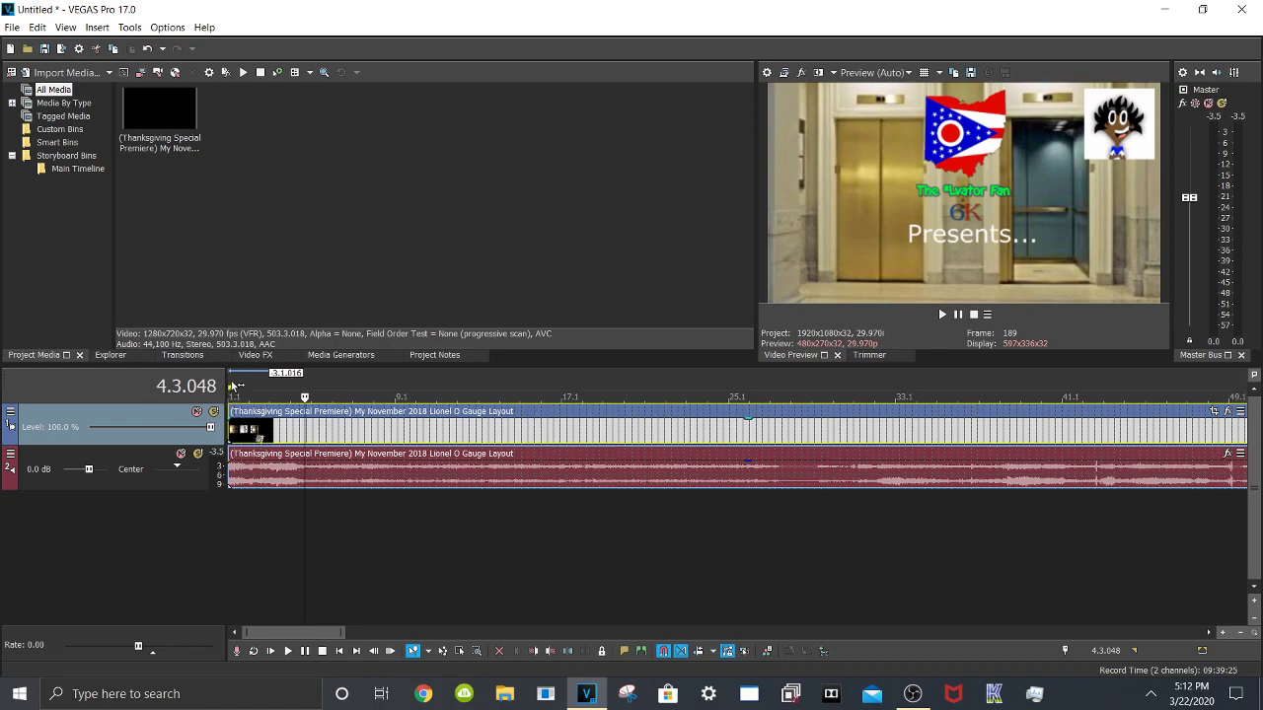
Examine the clip's opening frames at grid positions 1.1.008 and 1.1.016
key(ctrl+Home)
scroll(390, 459, up, 4)
scroll(390, 458, up, 5)
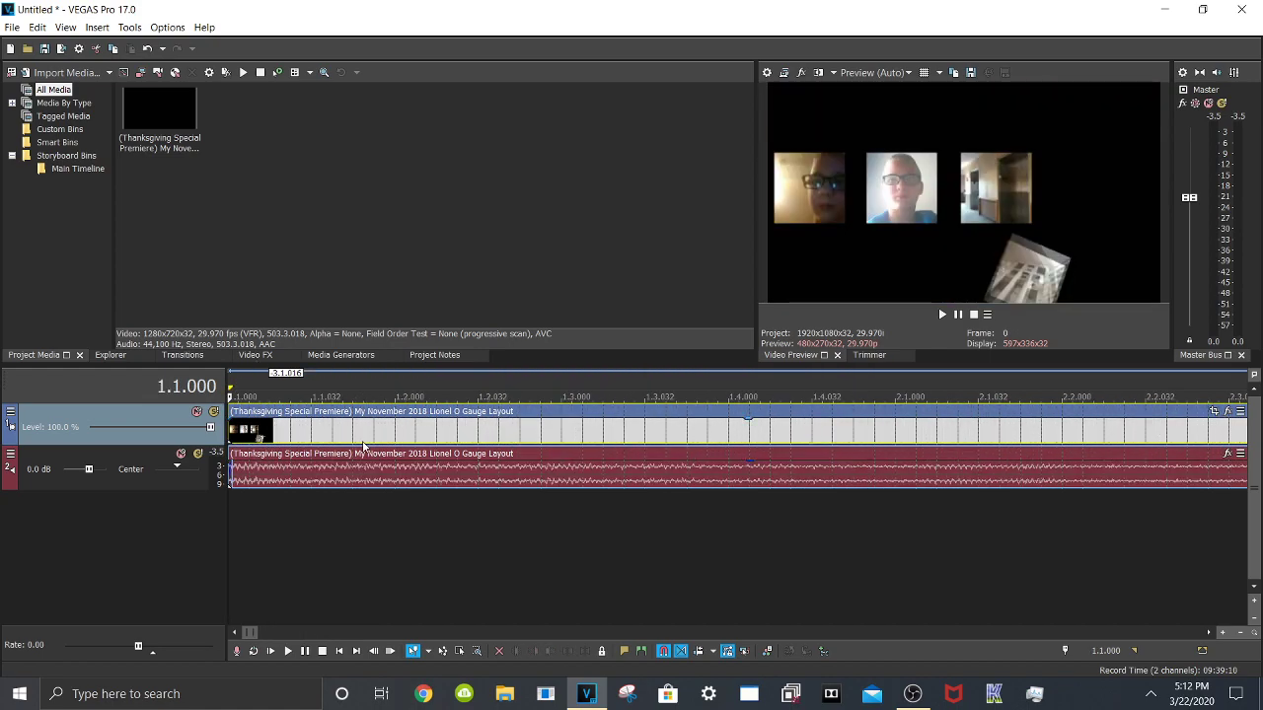
click(268, 437)
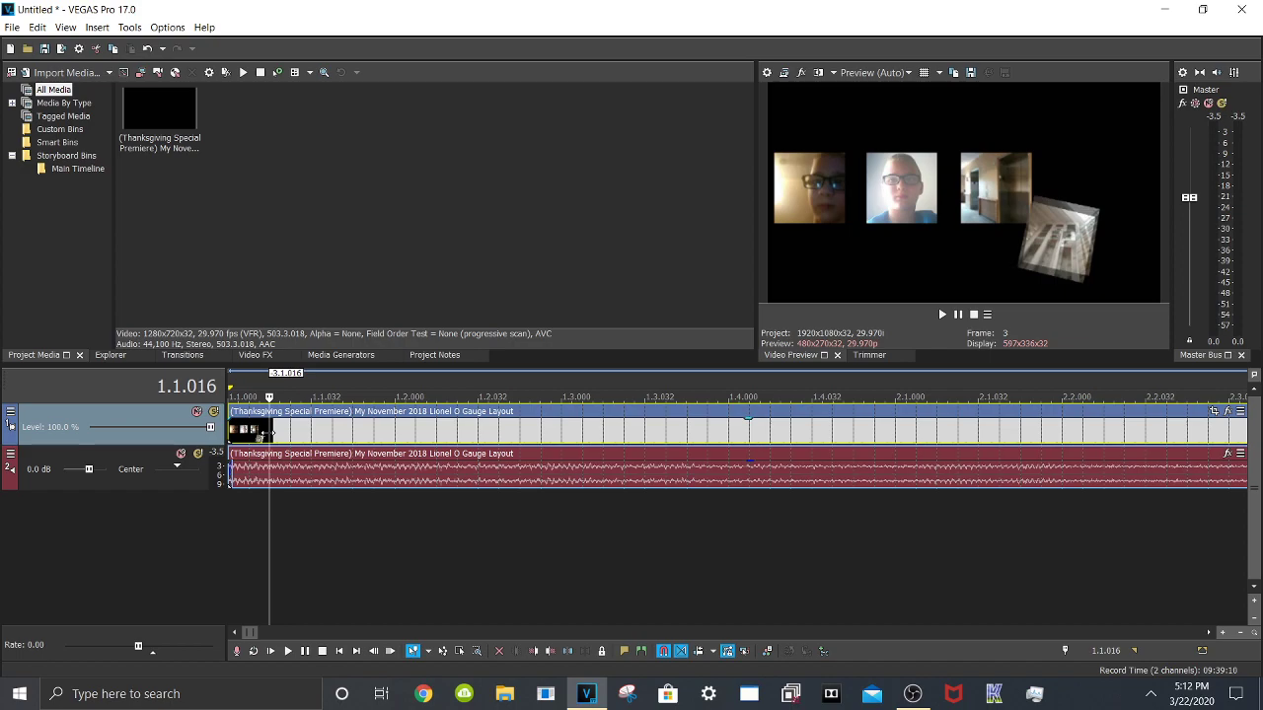
scroll(303, 438, up, 6)
scroll(326, 441, down, 3)
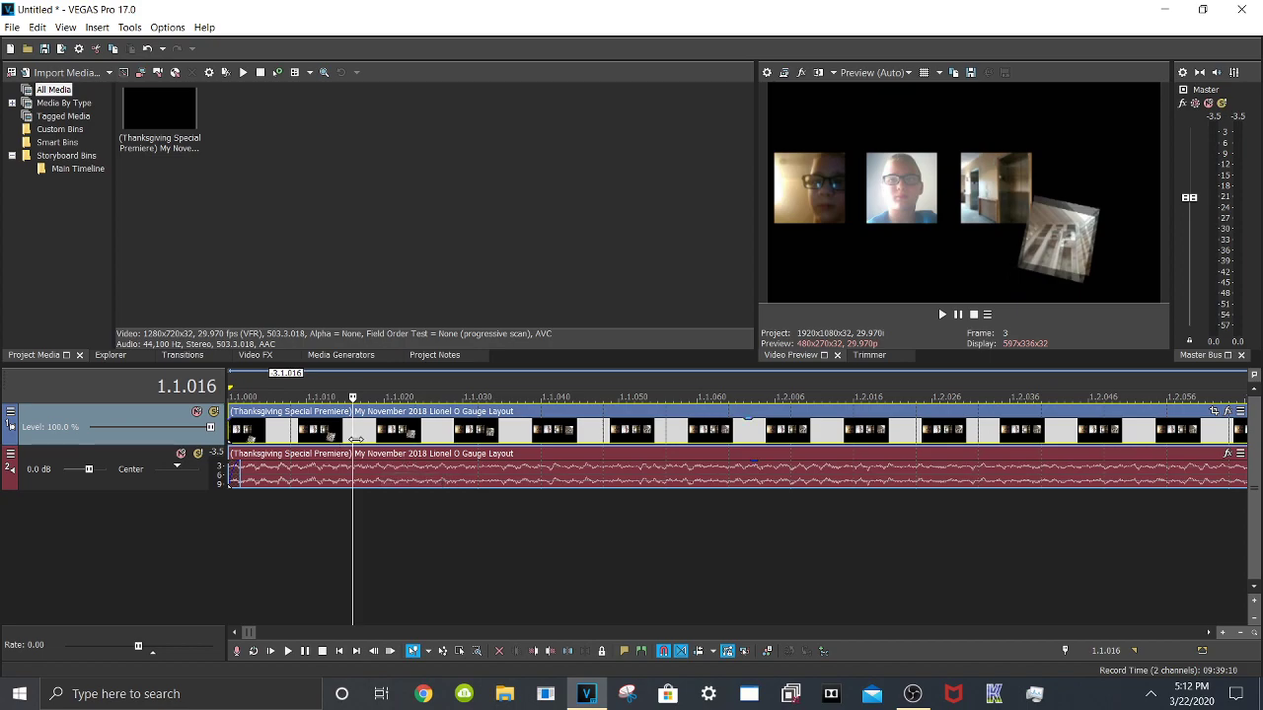
click(290, 438)
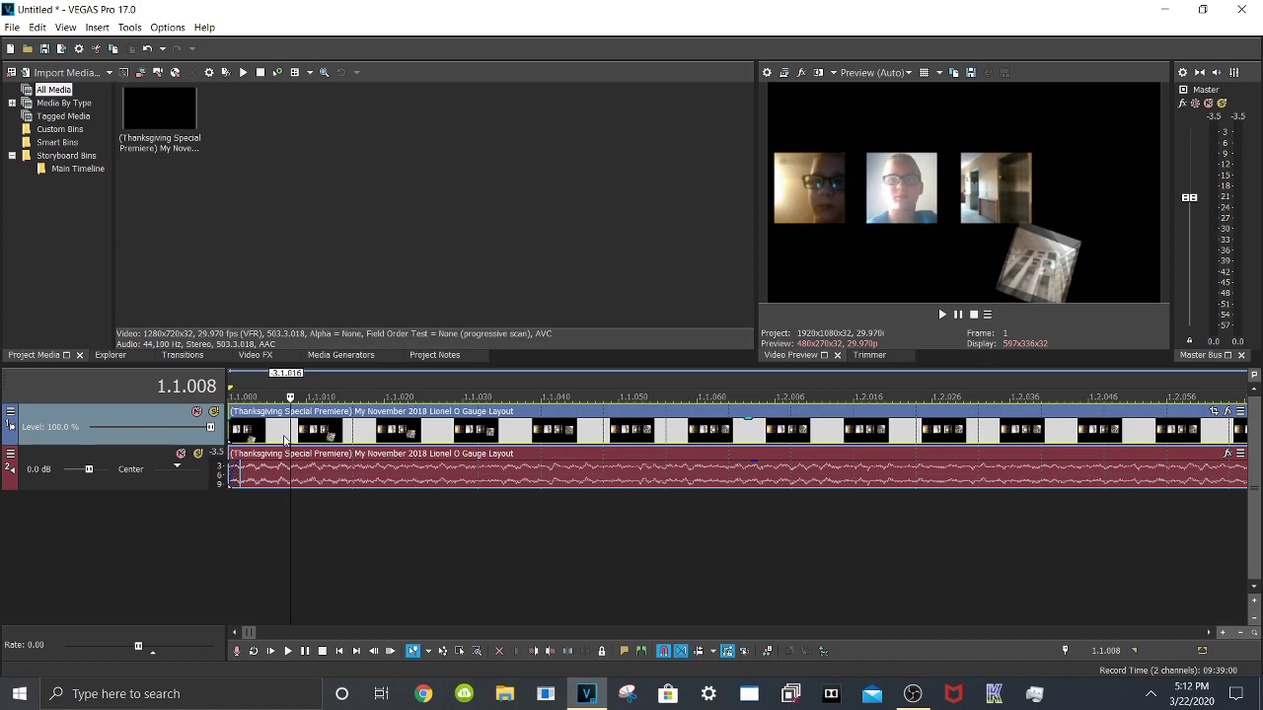
scroll(360, 444, up, 3)
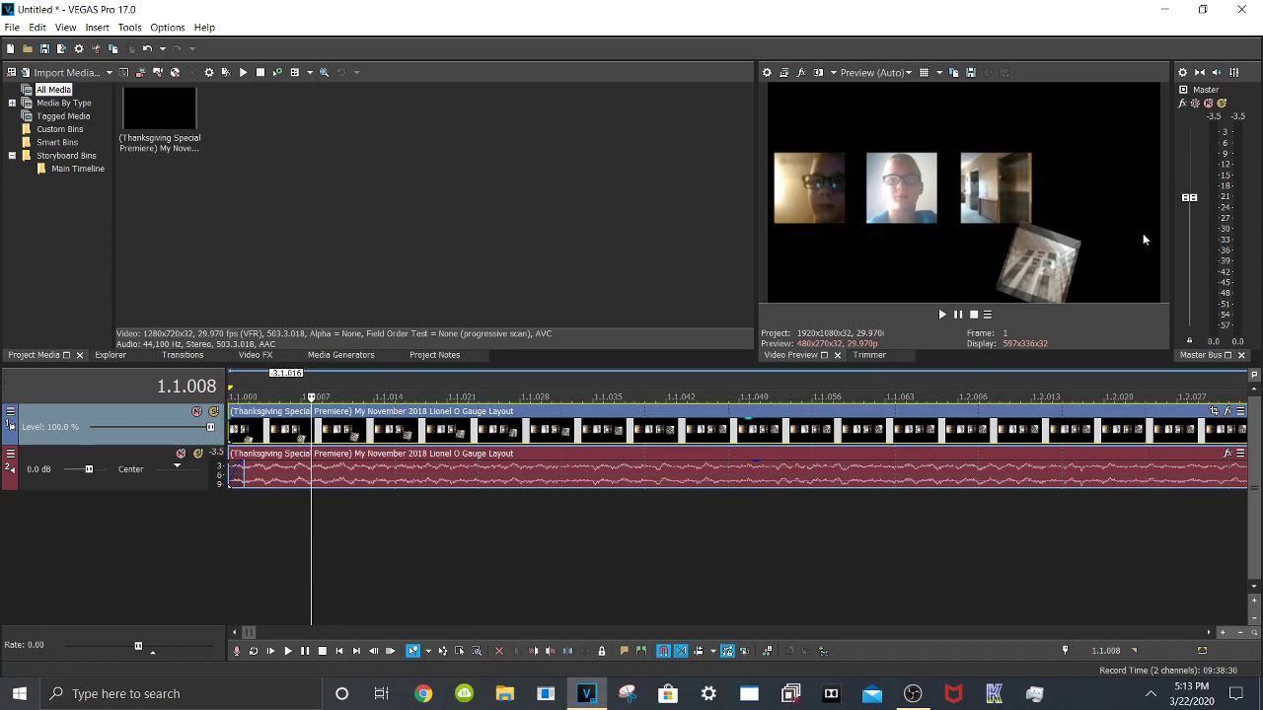
click(394, 432)
scroll(404, 451, down, 2)
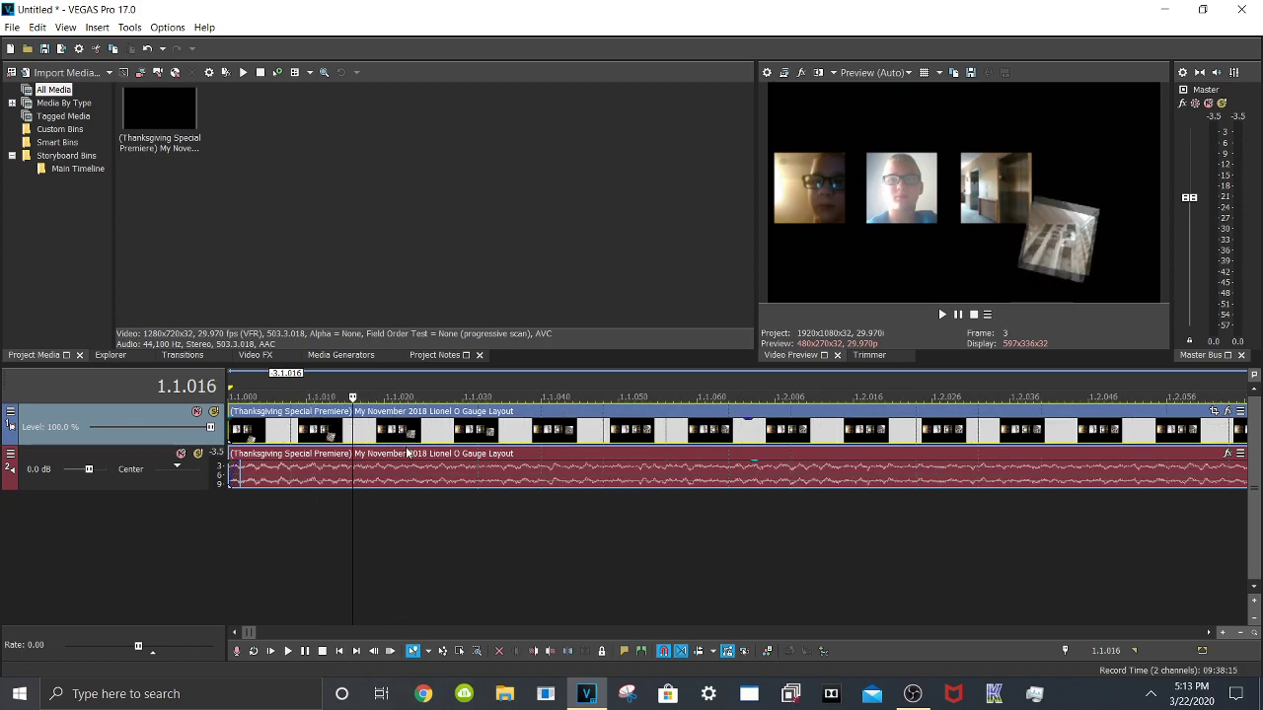
Split the clip at 1.1.016 and delete everything after the split to leave a short sample at the timeline's start
scroll(407, 453, up, 3)
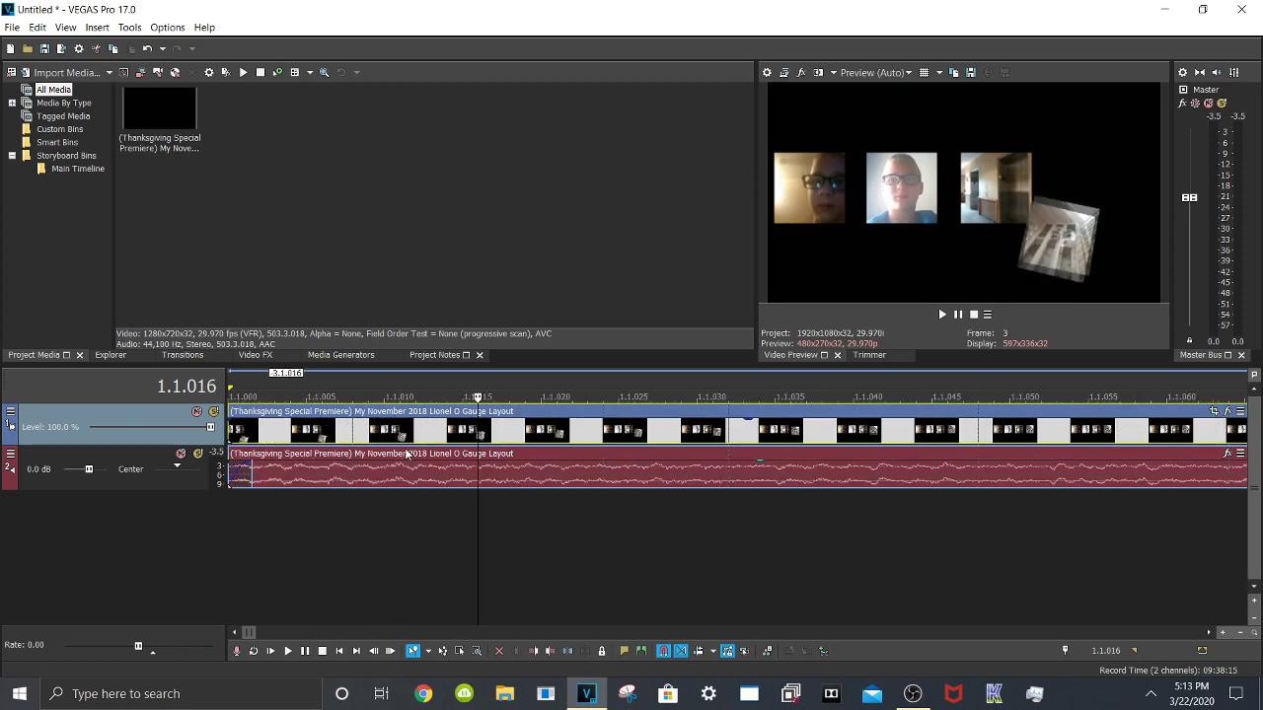
key(s)
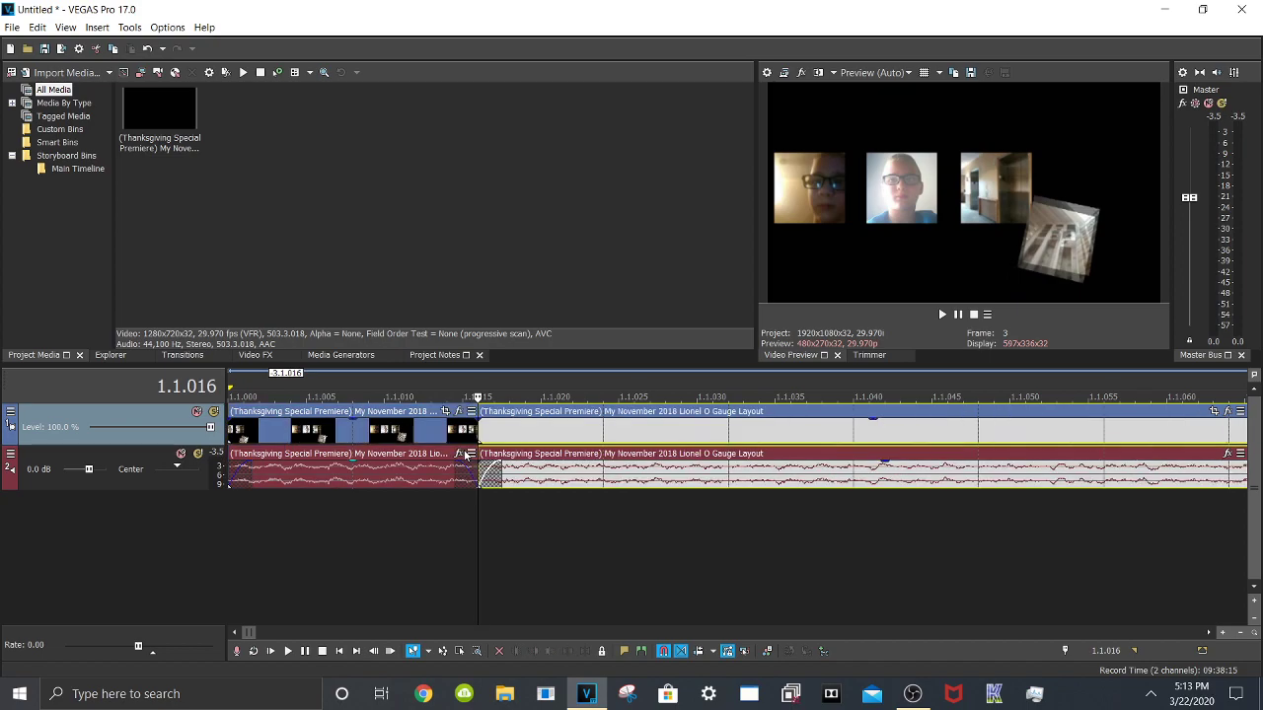
key(Delete)
click(397, 446)
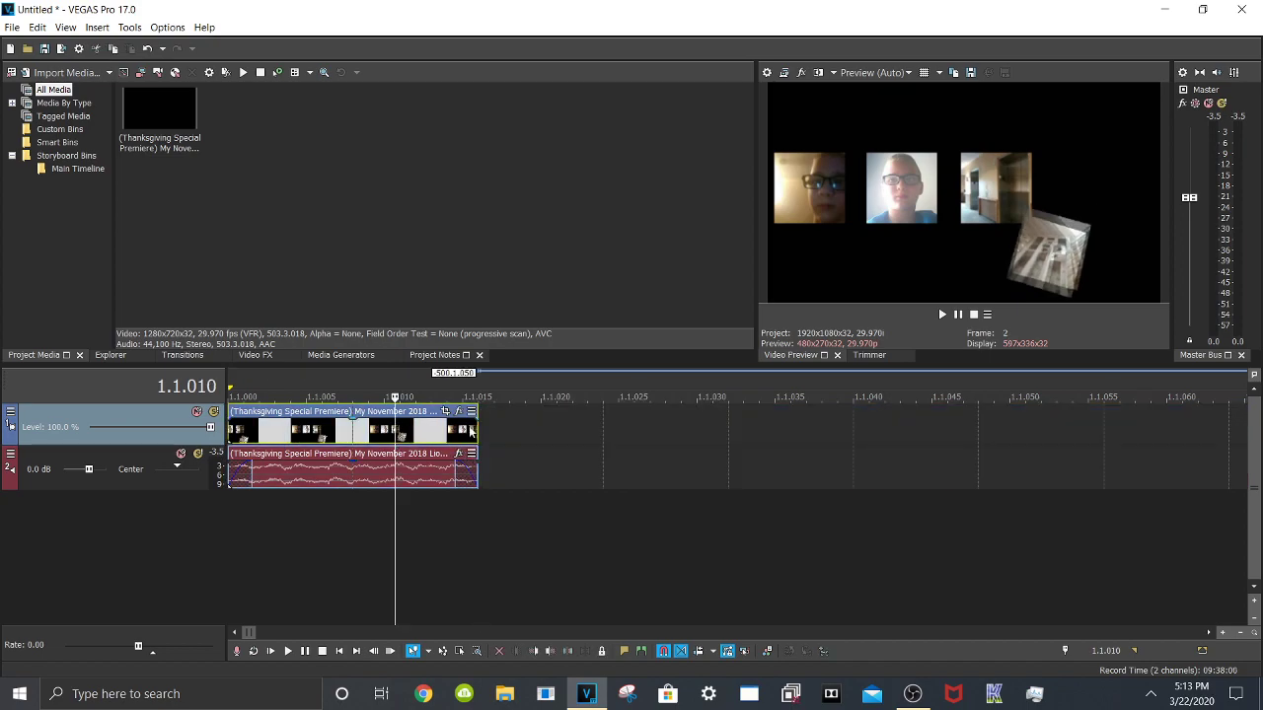
Copy the trimmed sample and paste a duplicate directly after it at 1.1.016
scroll(533, 428, down, 1)
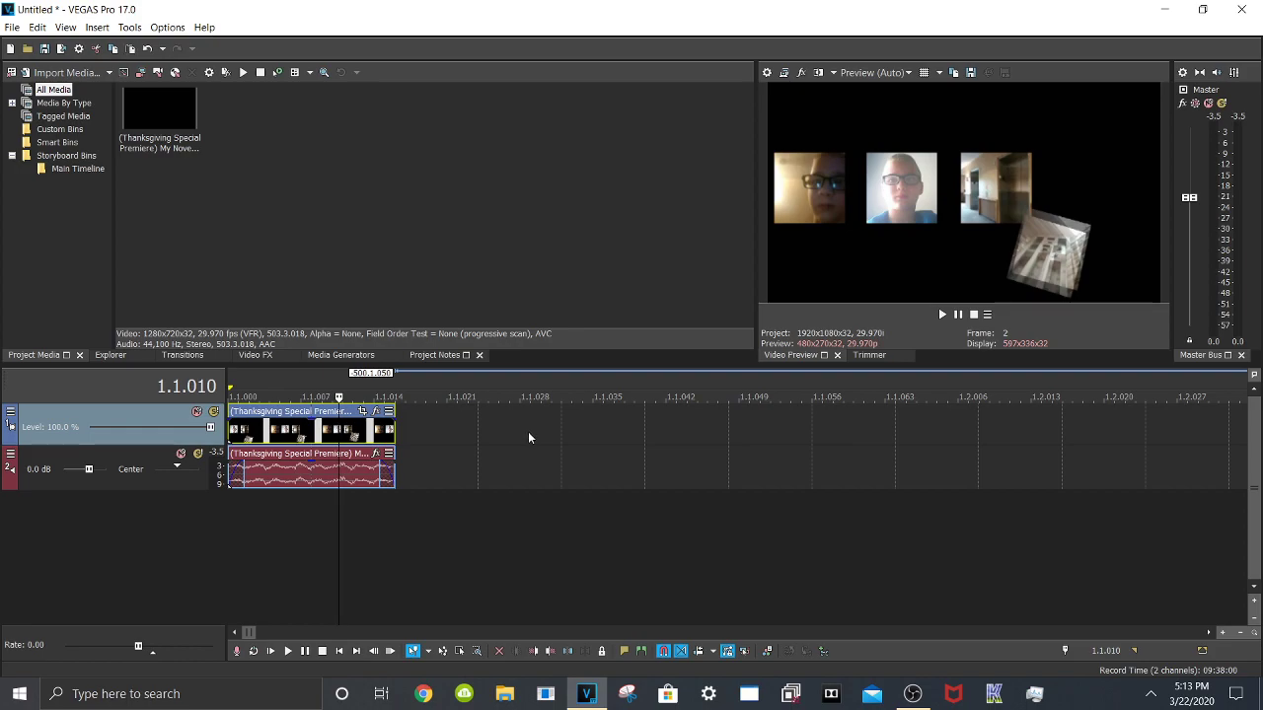
click(394, 381)
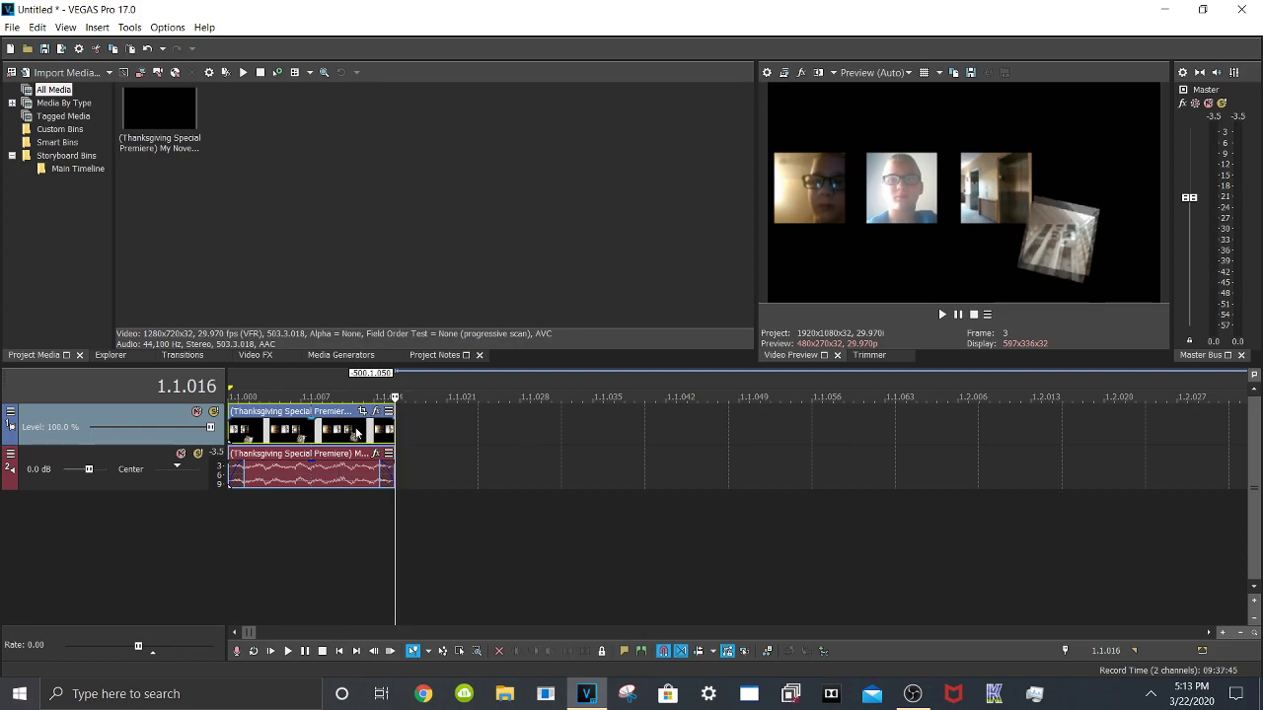
scroll(547, 486, up, 5)
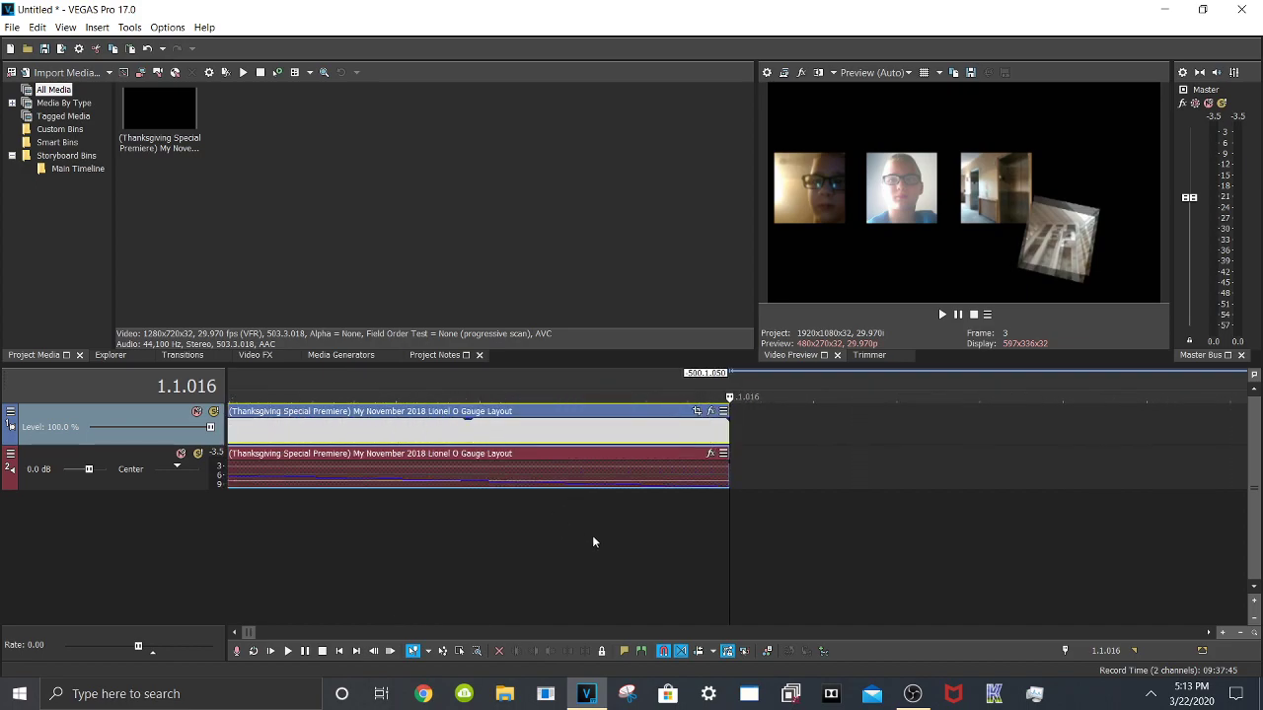
scroll(594, 534, down, 5)
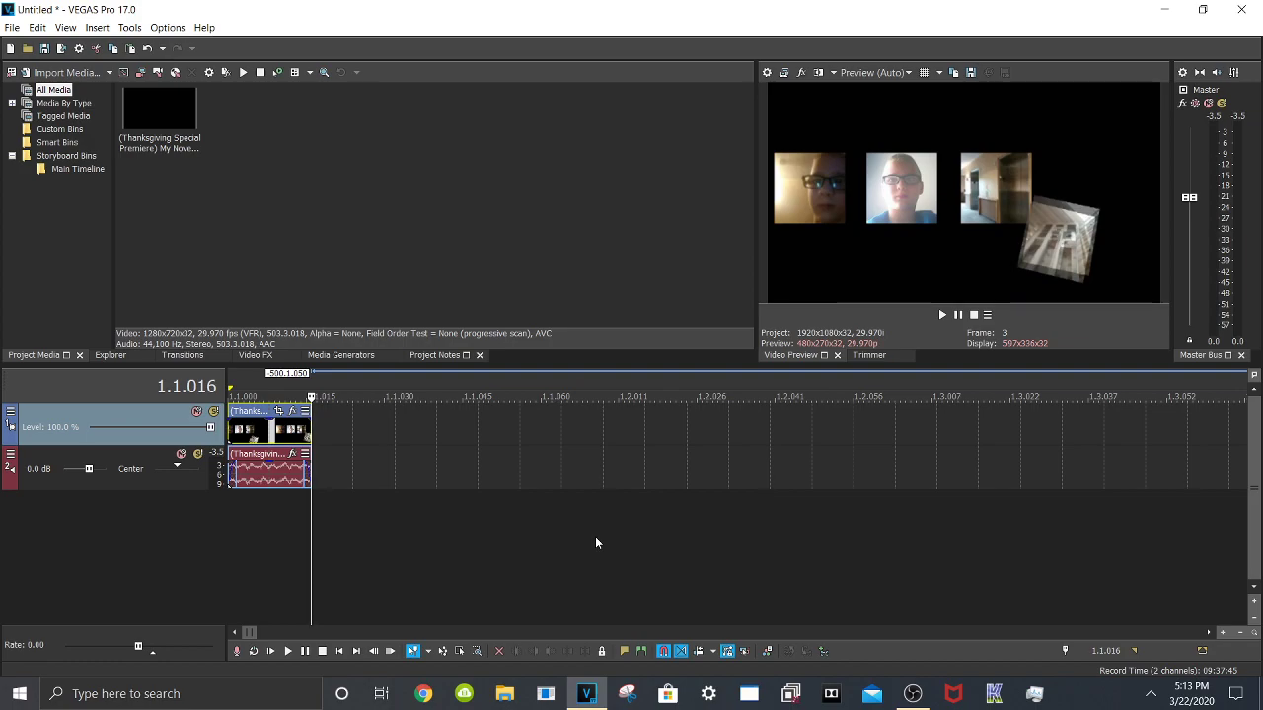
key(ctrl+v)
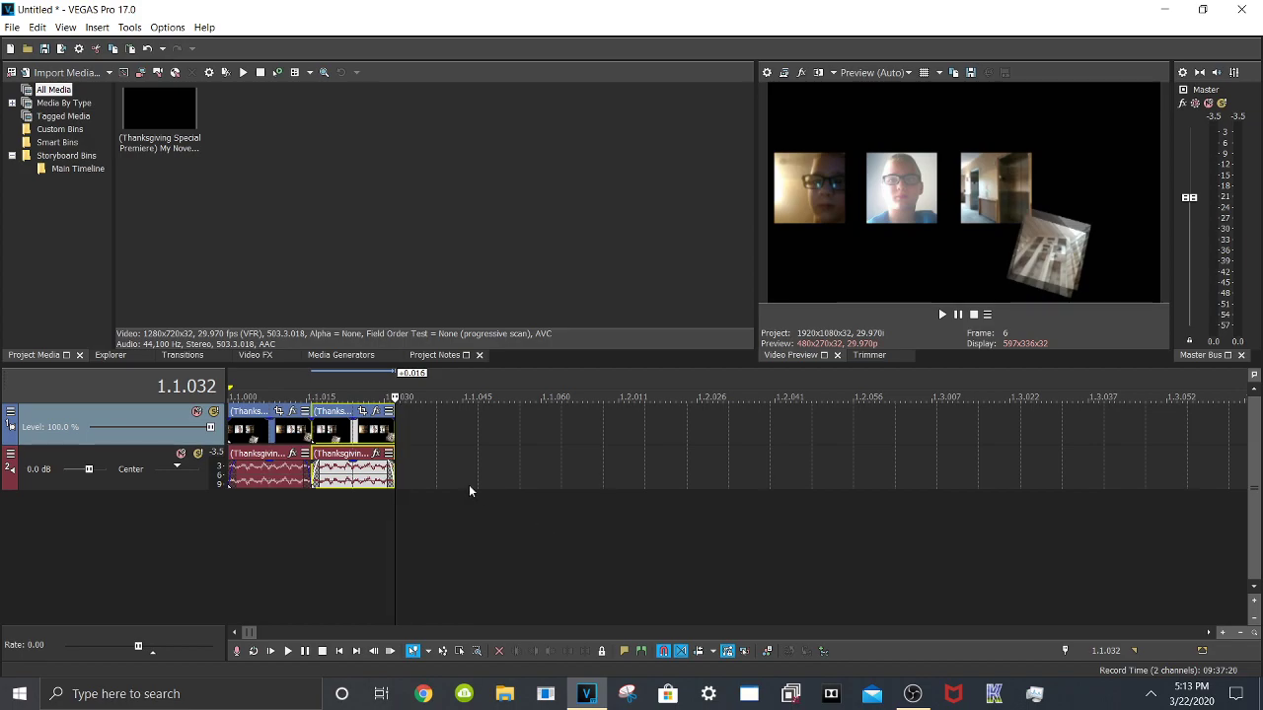
Play the two samples from the start and return the cursor to their end at 1.1.032
click(271, 651)
click(305, 651)
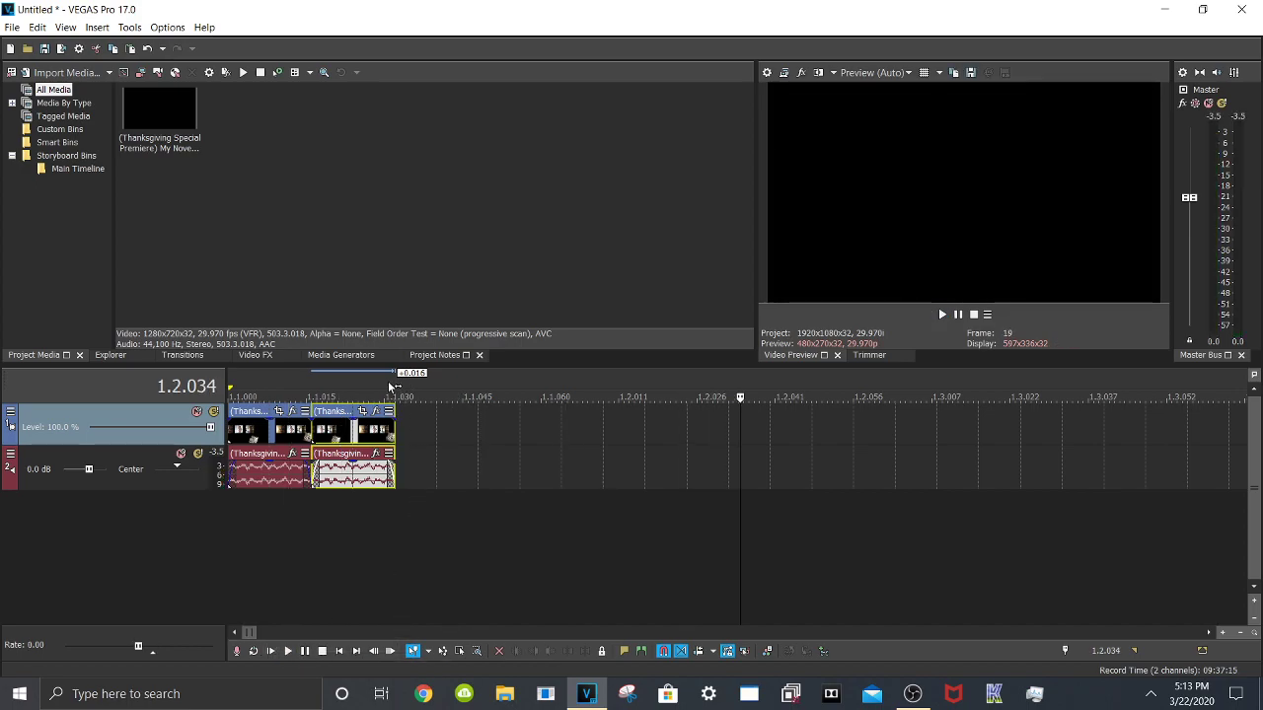
click(424, 397)
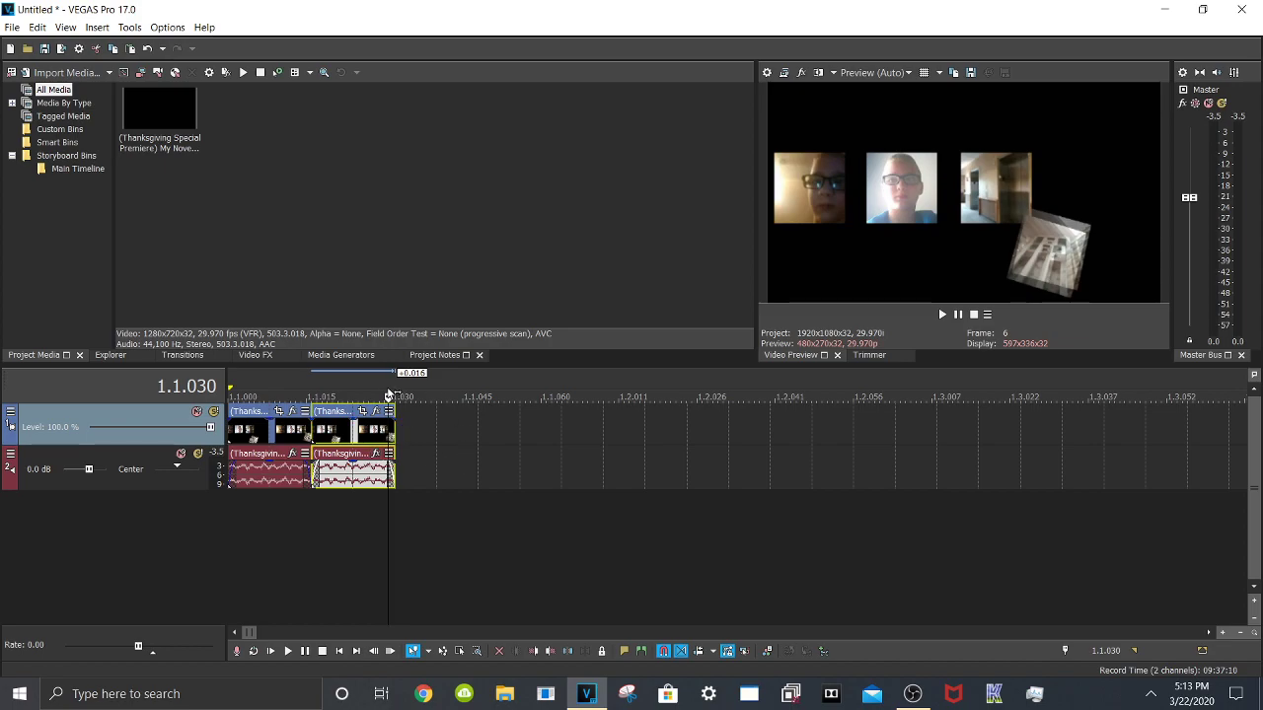
click(395, 387)
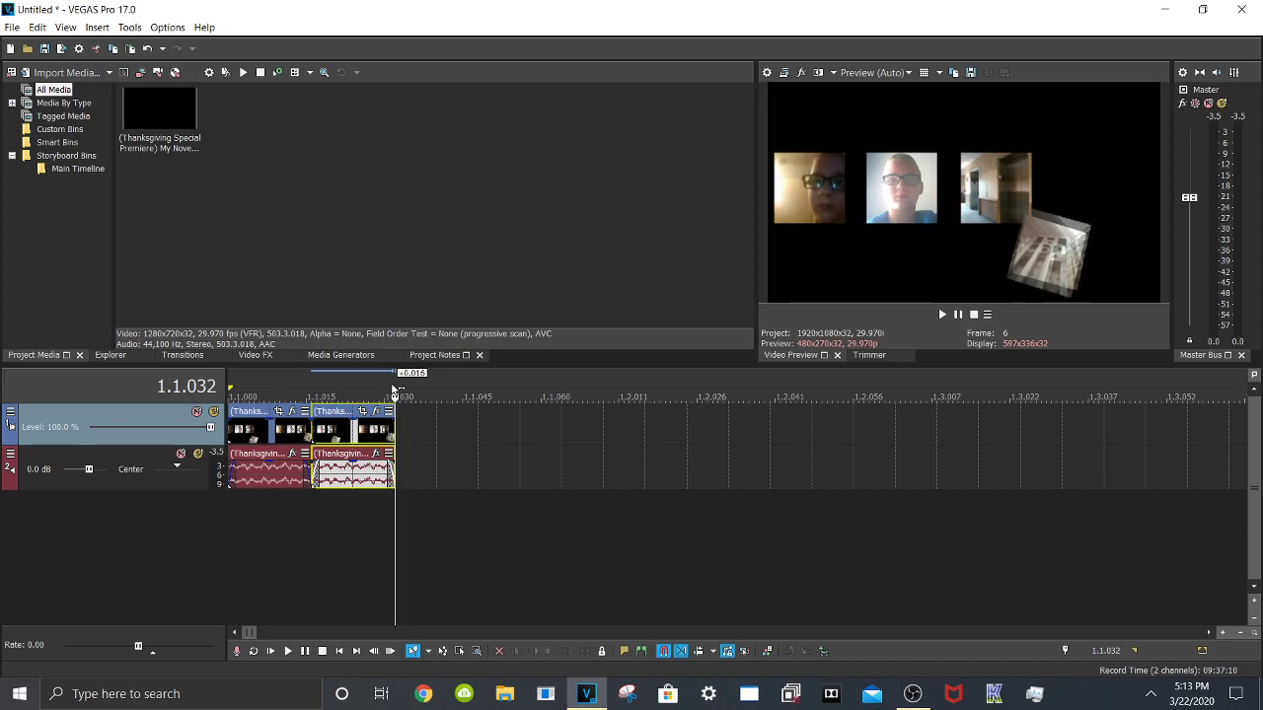
Paste two consecutive copies of the sample starting at 1.1.048 and three consecutive copies starting at 1.2.032
click(477, 425)
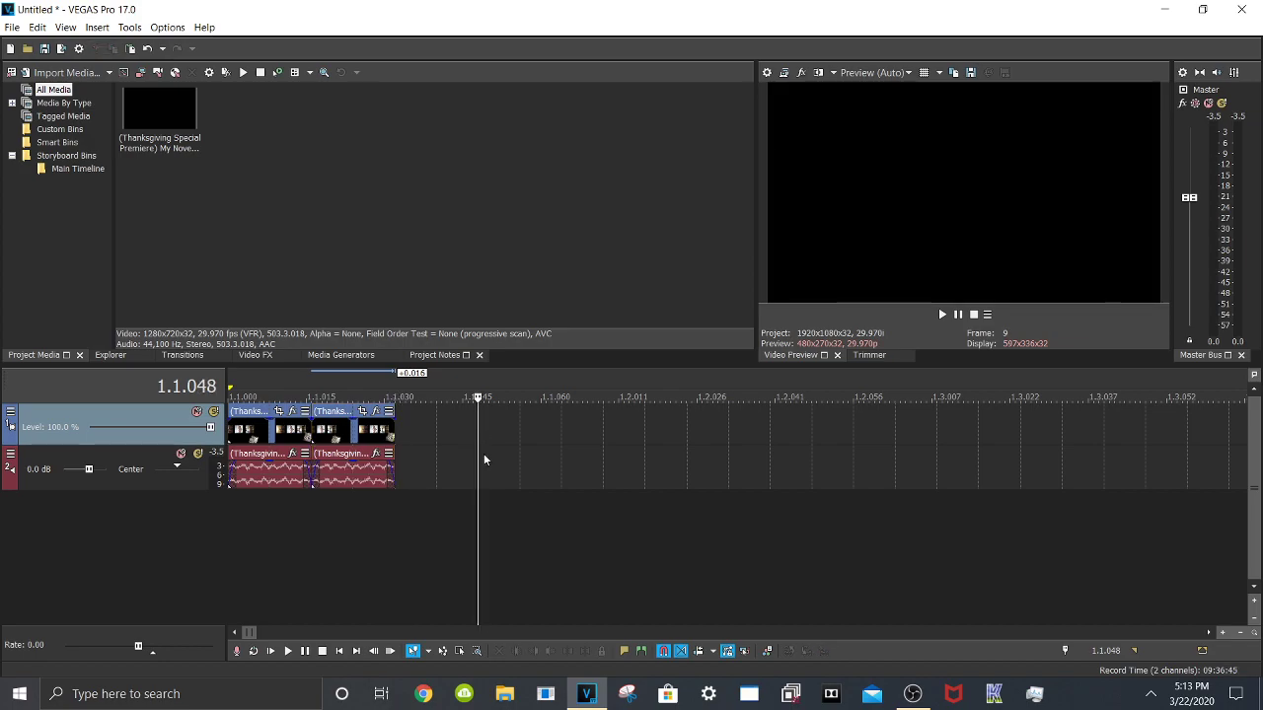
key(ctrl+v)
key(ctrl+v)
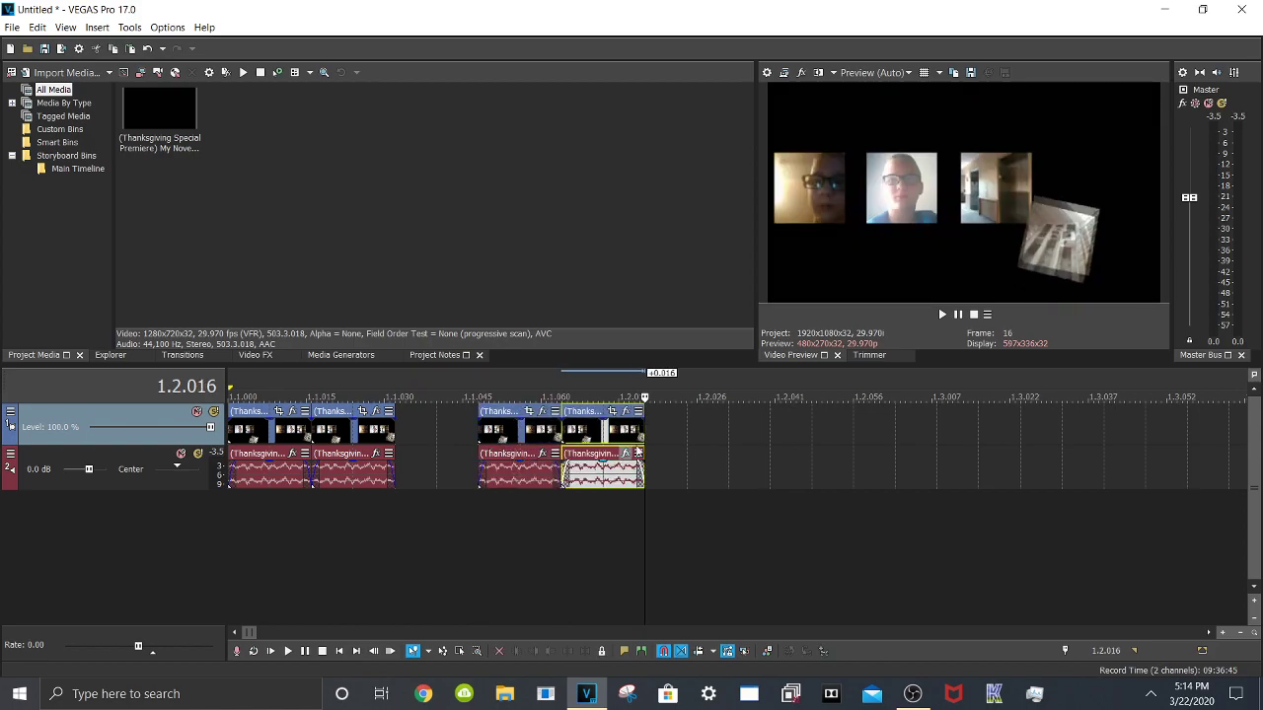
click(726, 423)
scroll(764, 447, down, 1)
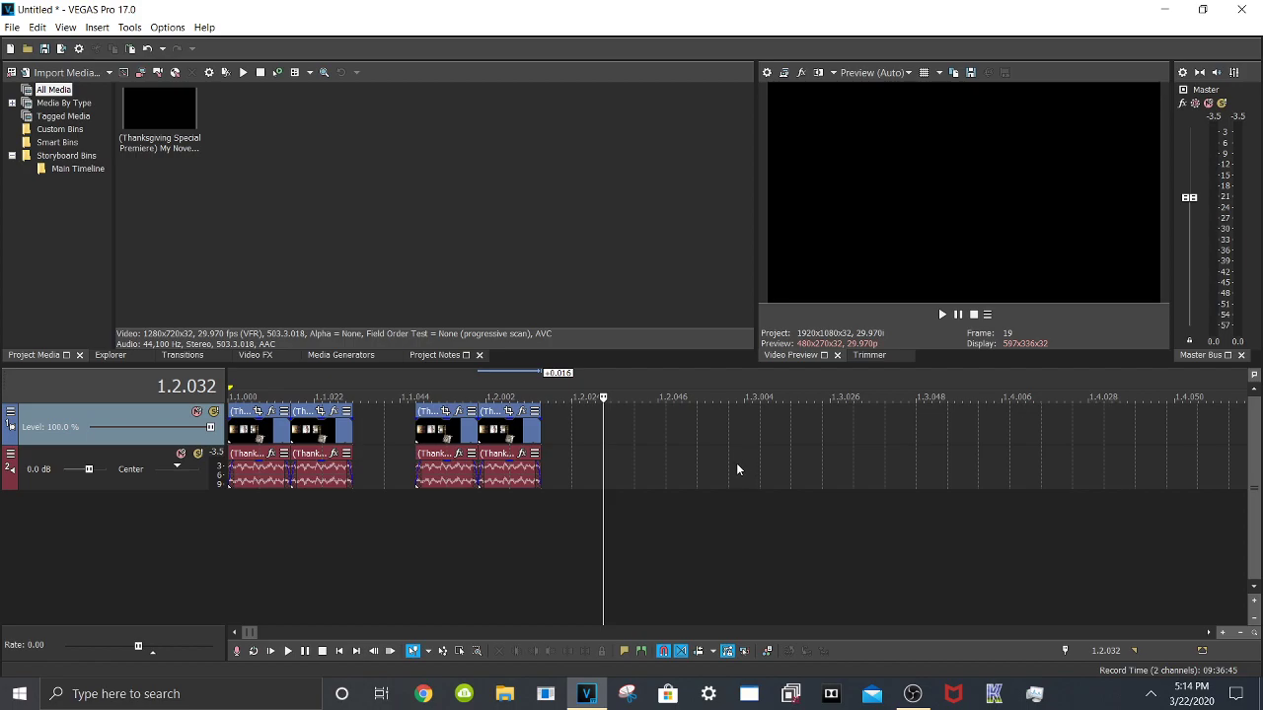
key(ctrl+v)
key(ctrl+v)
key(ctrl+v)
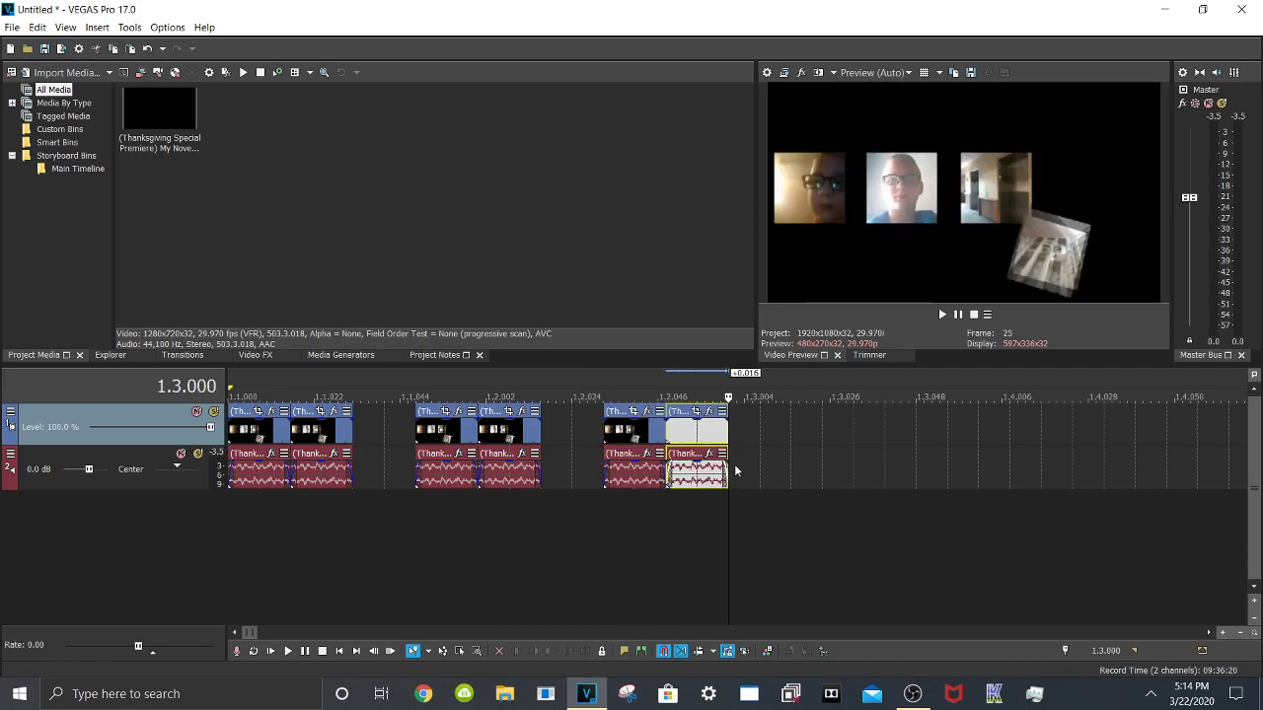
Paste single copies of the sample at 1.3.032 and 1.4.000, plus three consecutive copies starting at 1.4.032
click(854, 434)
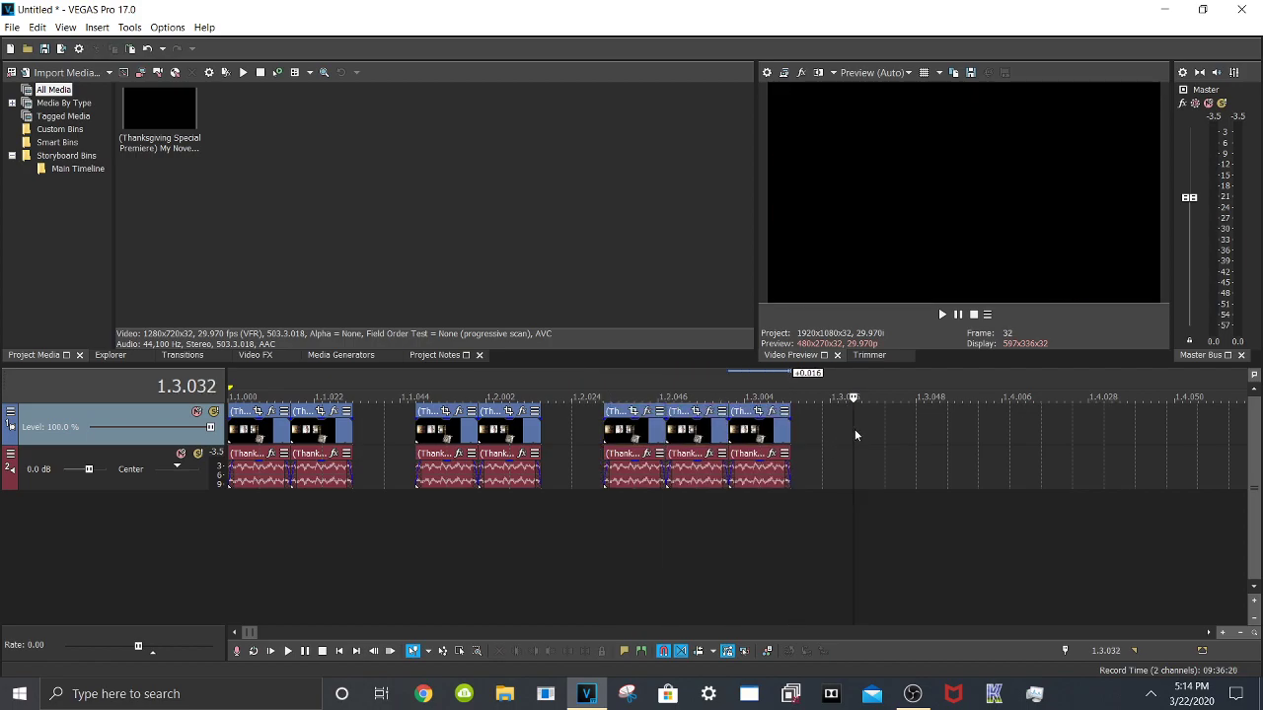
key(ctrl+v)
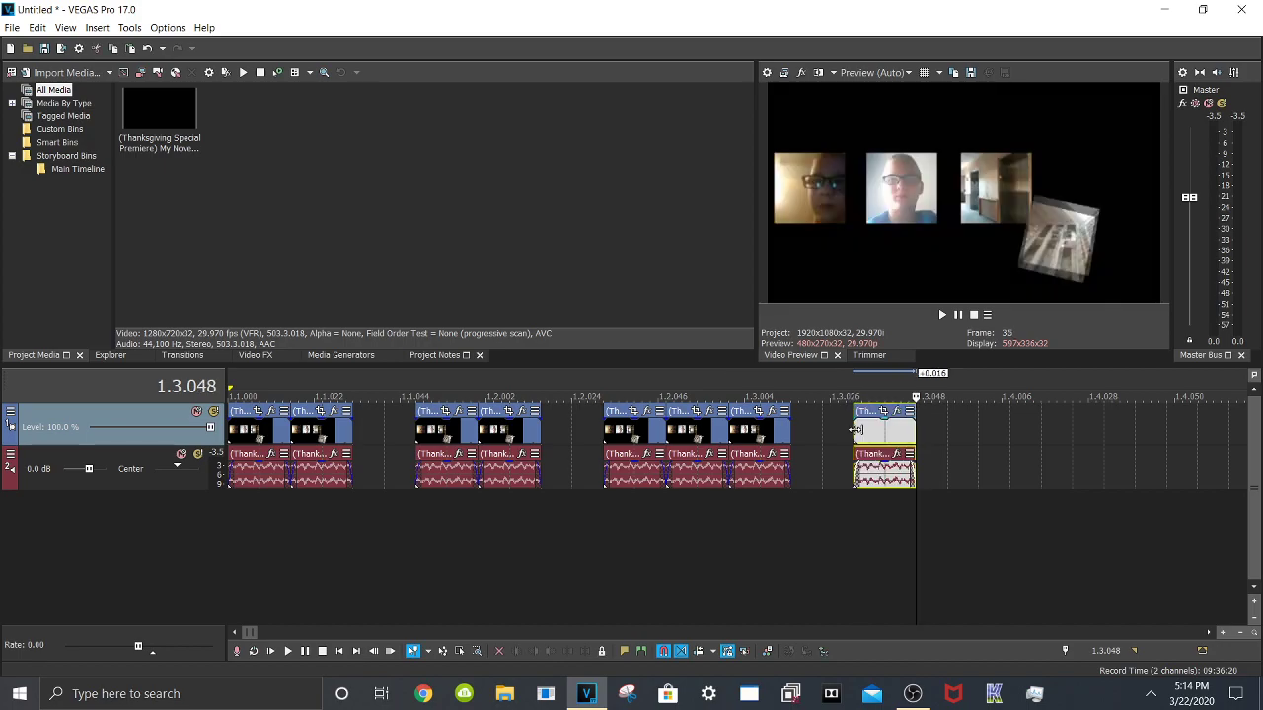
click(977, 430)
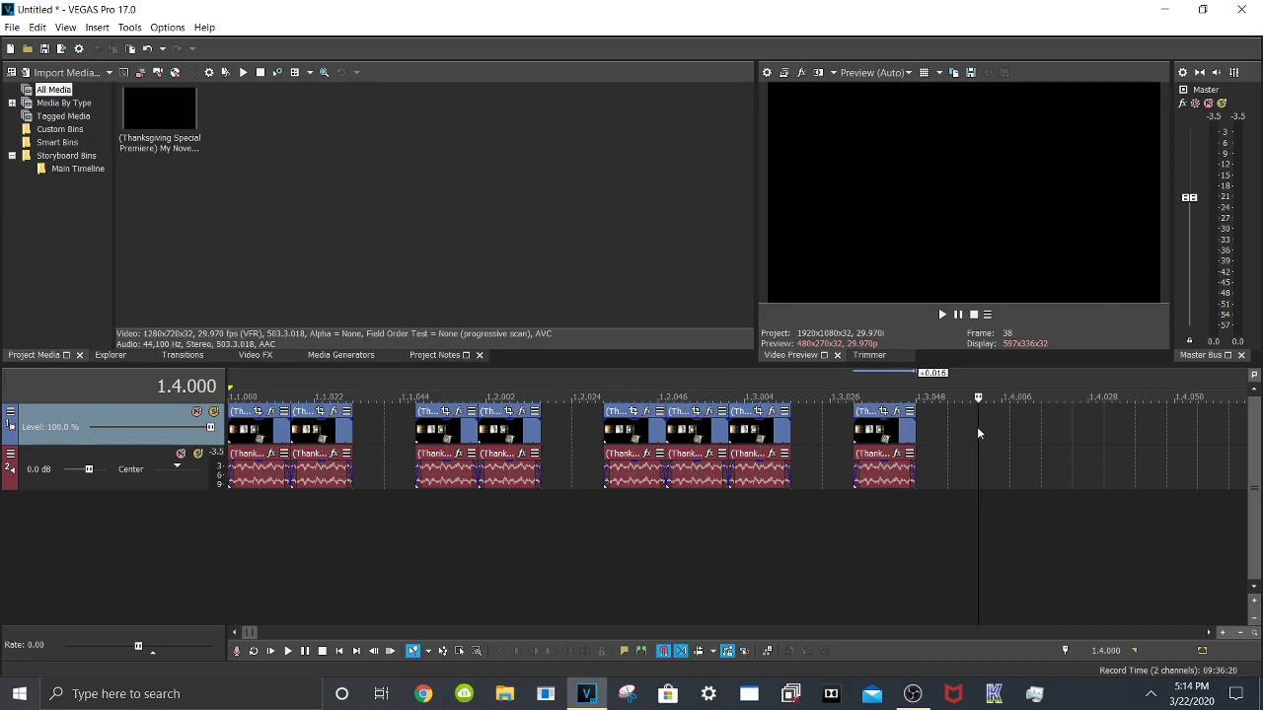
key(ctrl+v)
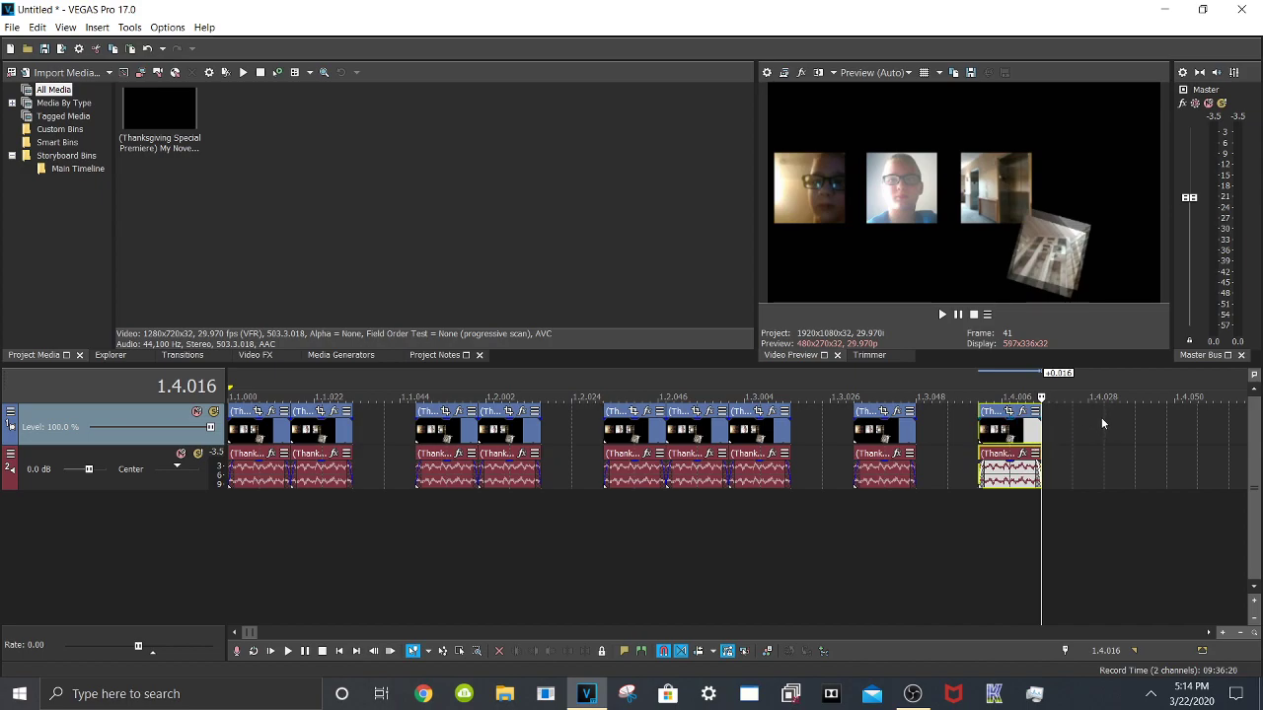
click(1101, 417)
key(ctrl+v)
key(ctrl+v)
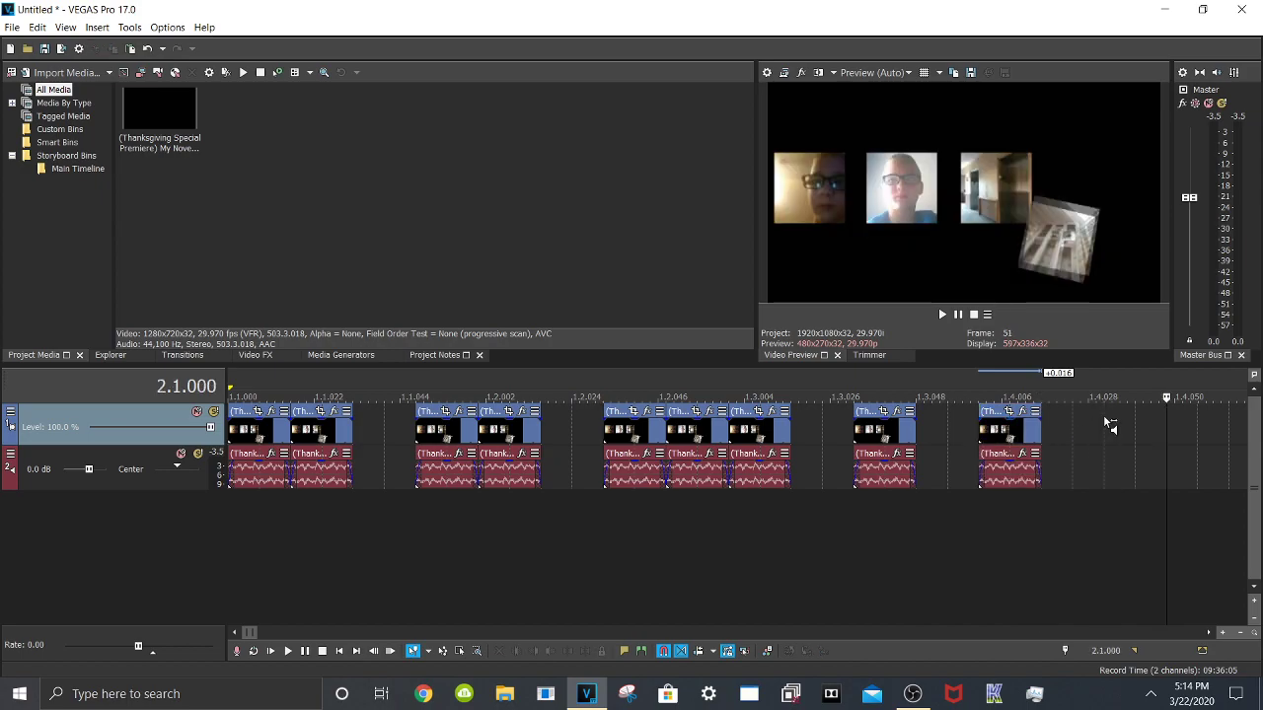
scroll(1053, 454, up, 6)
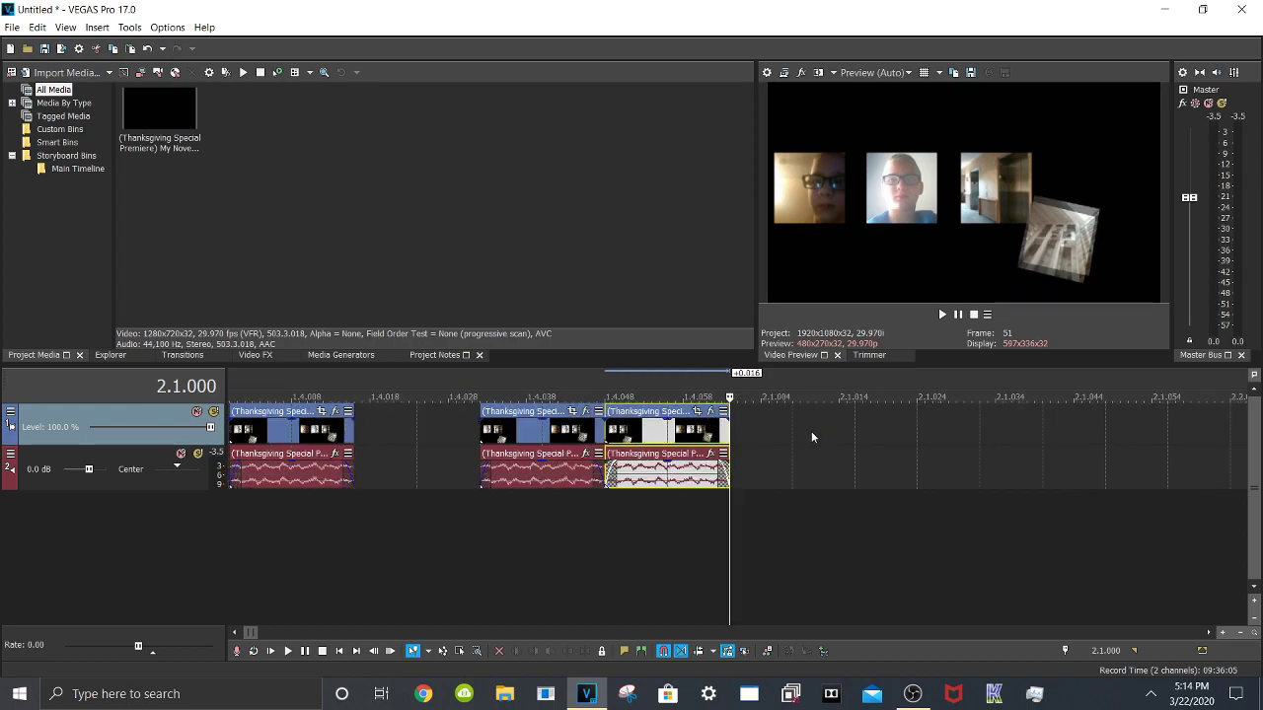
scroll(809, 436, down, 1)
key(ctrl+v)
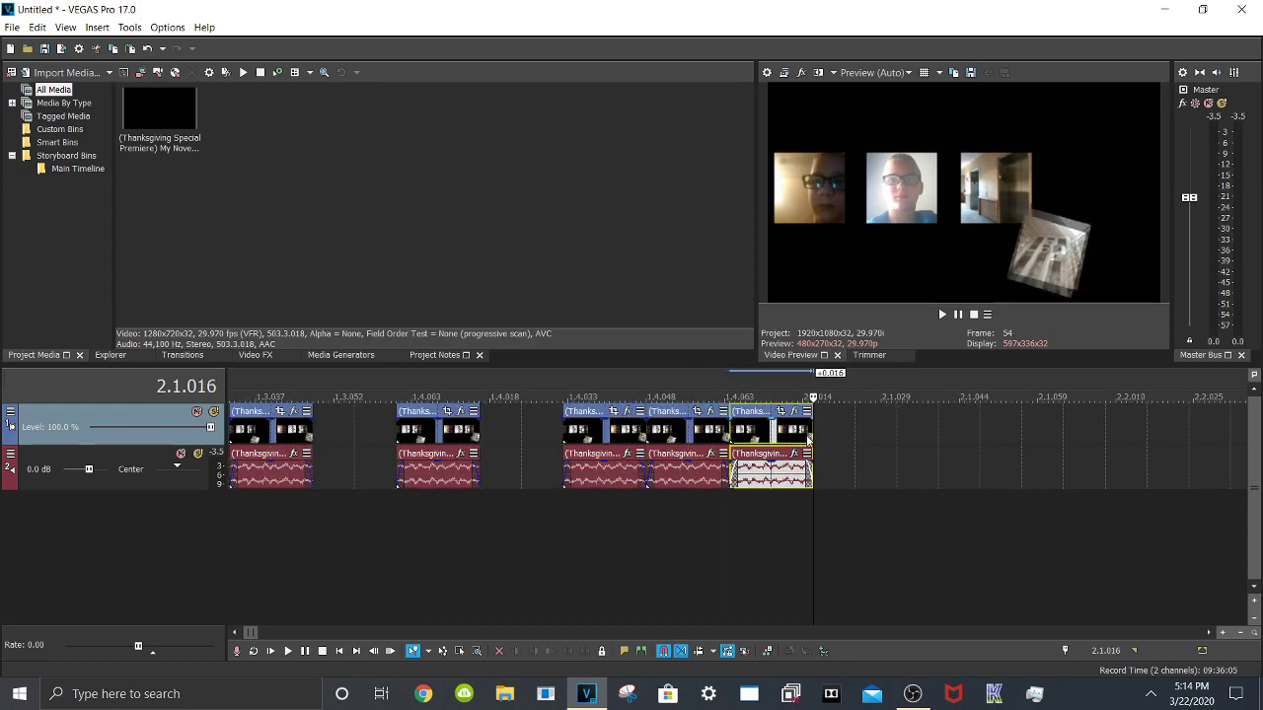
Shift the last copy's footage one beat further into the source, keeping the clip's short length and its start at 2.1.000
drag(925, 428, 1145, 457)
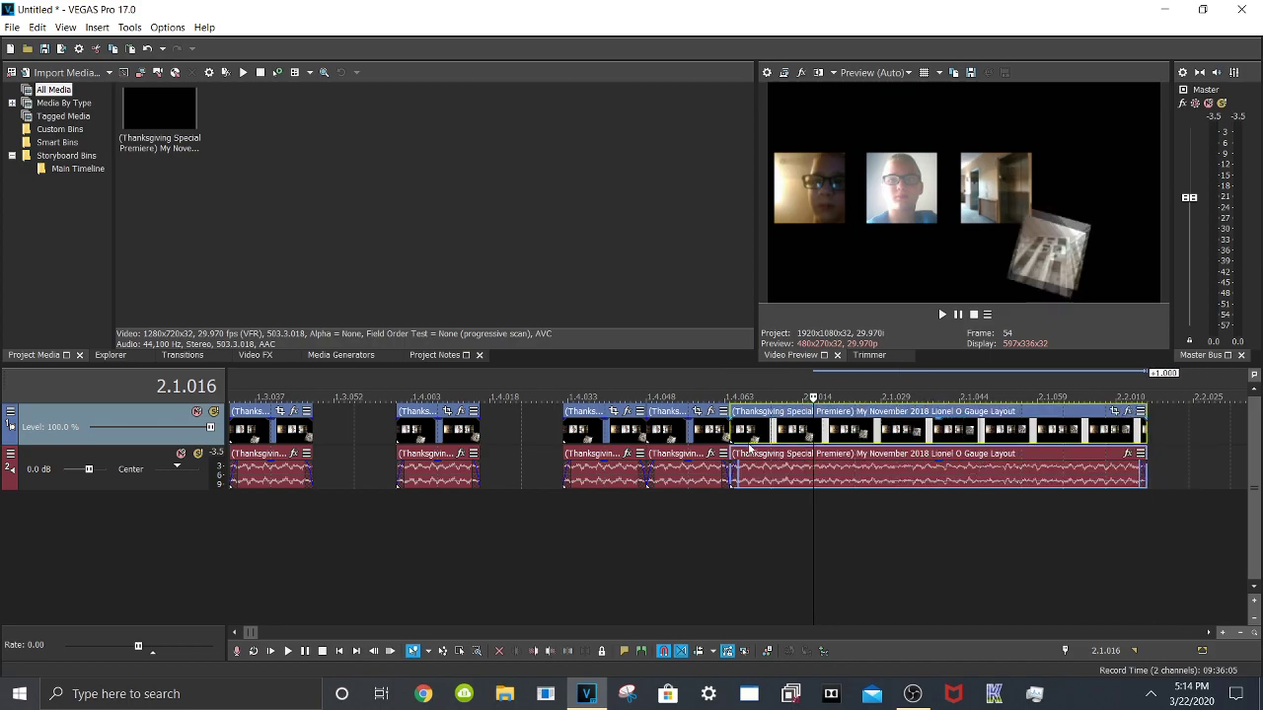
drag(731, 439, 786, 431)
click(752, 434)
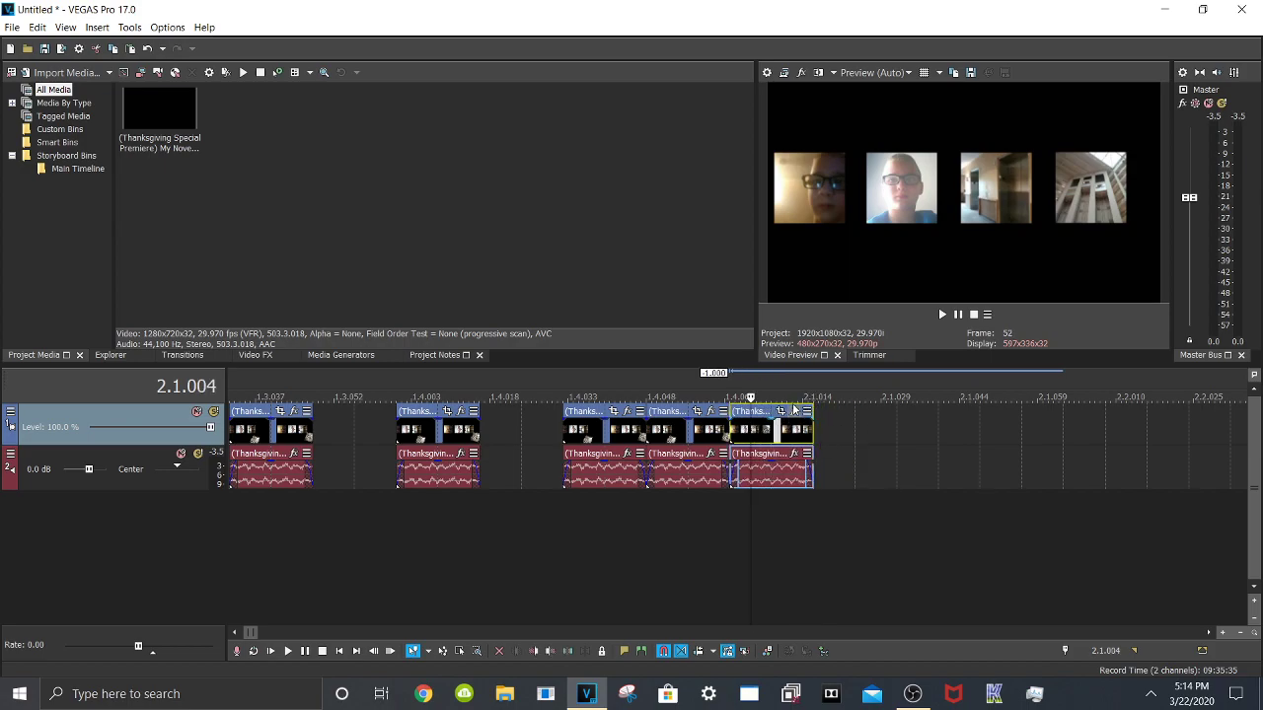
Copy the shifted sample and paste it twice in a row starting at 2.1.016
click(811, 380)
scroll(833, 459, down, 1)
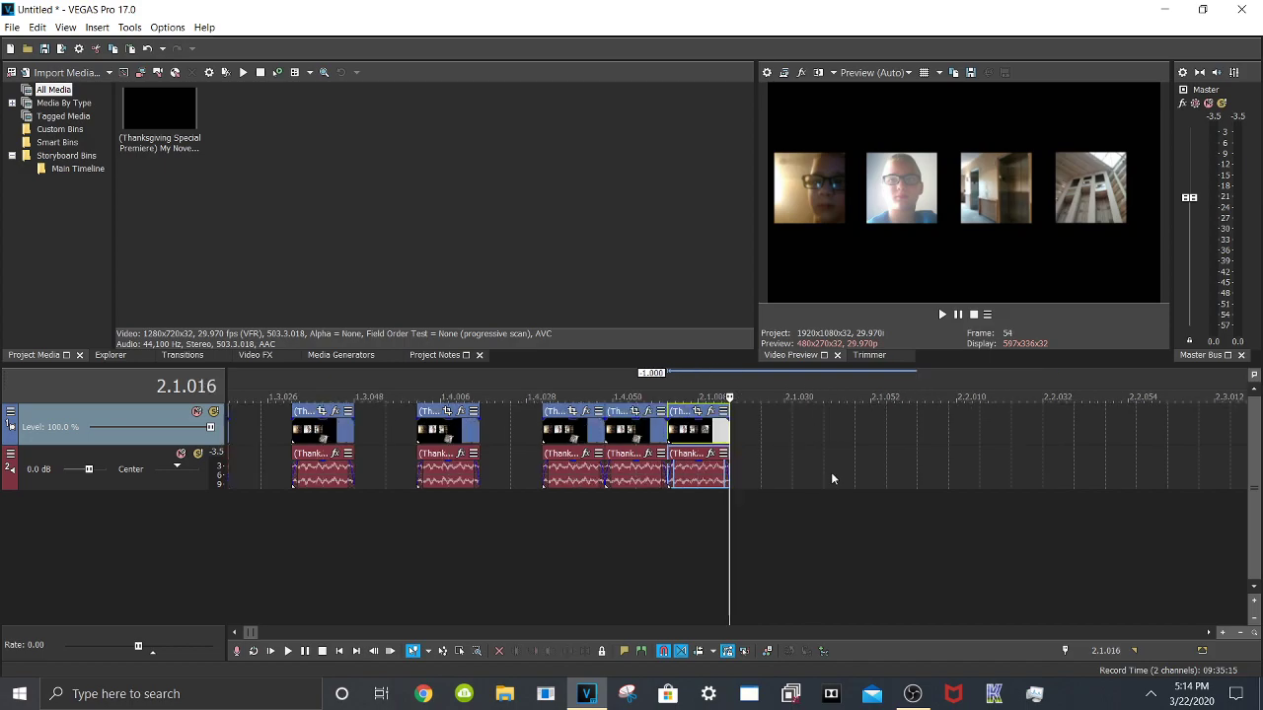
key(ctrl+v)
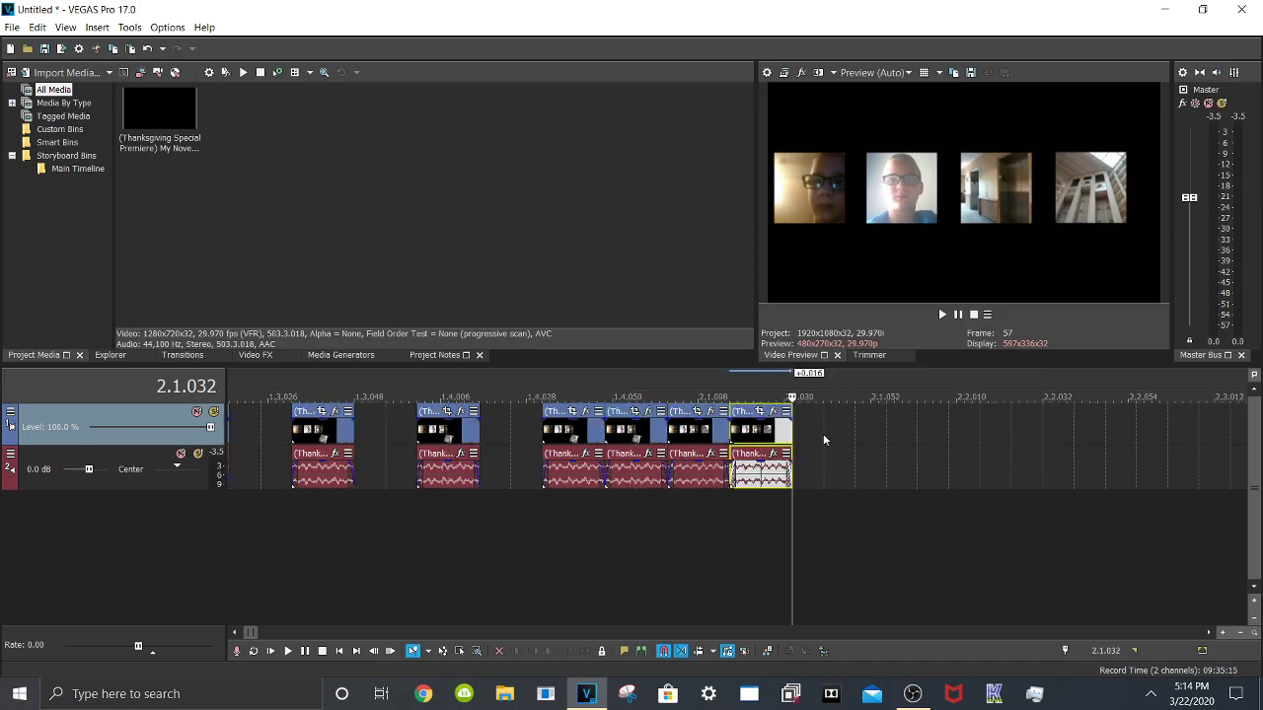
key(ctrl+v)
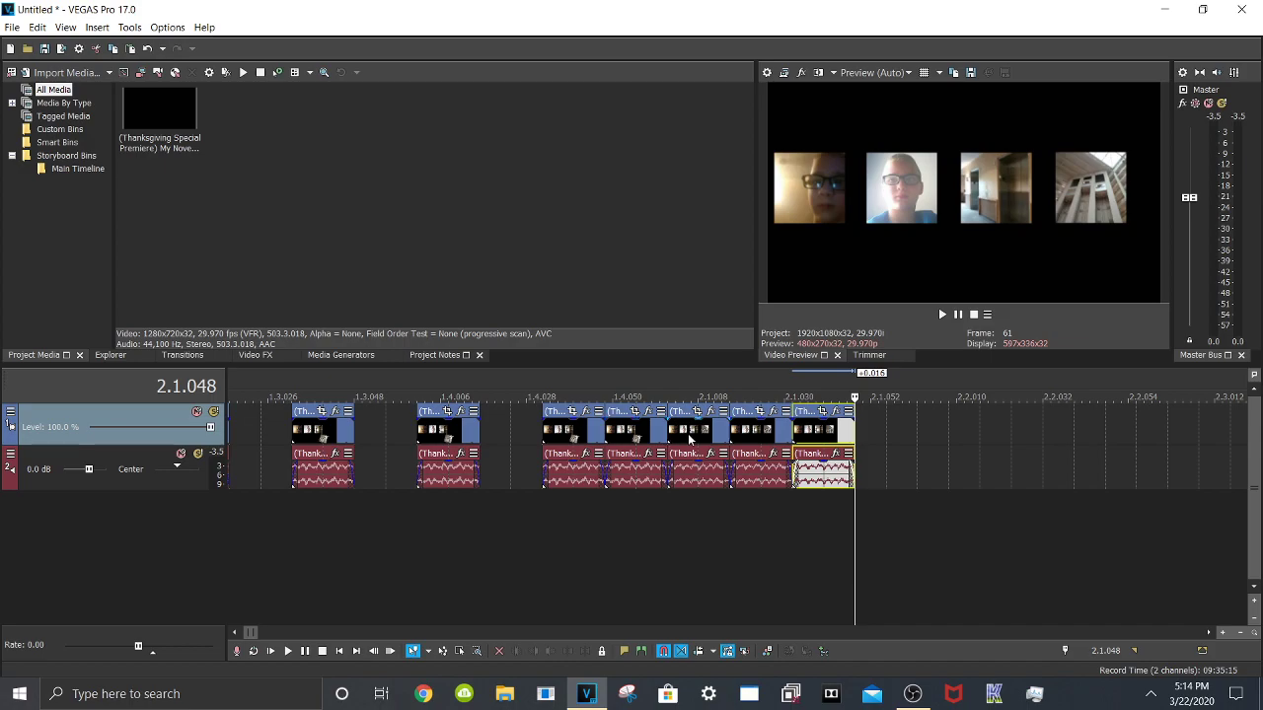
Paste one copy of the shifted sample at 2.2.000 and three consecutive copies starting at 2.2.032
click(916, 421)
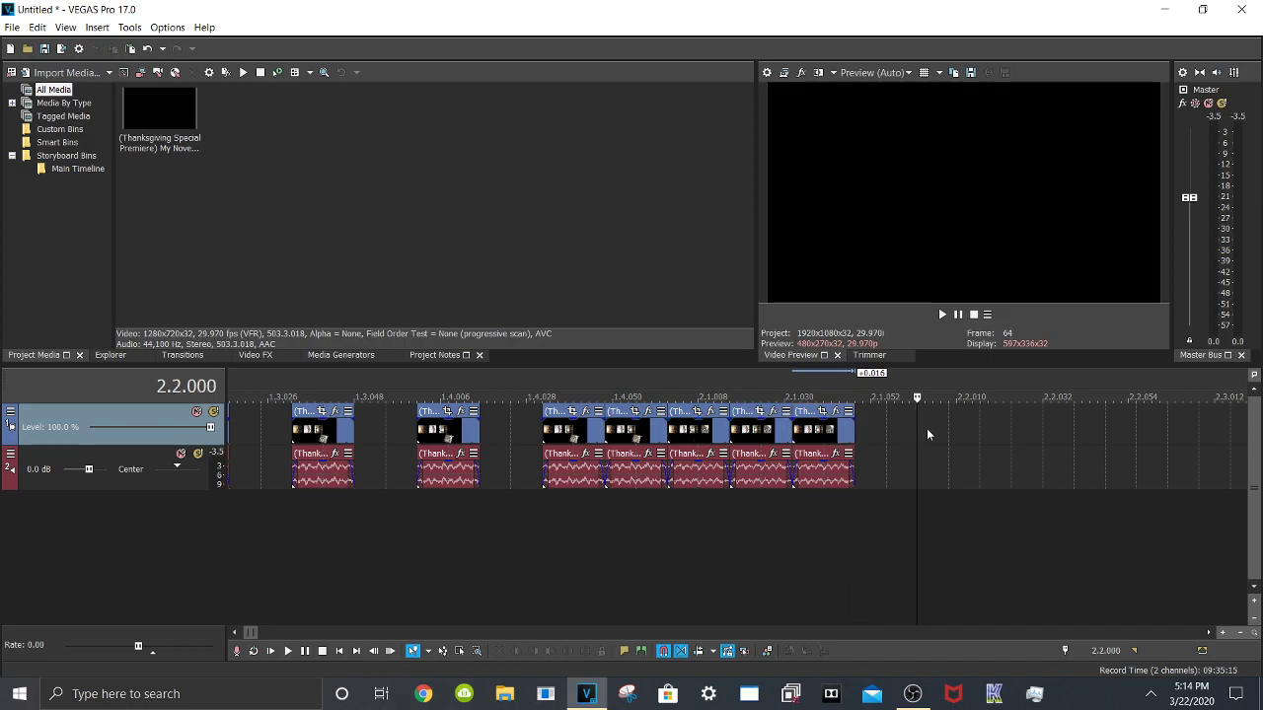
scroll(926, 428, down, 2)
key(ctrl+v)
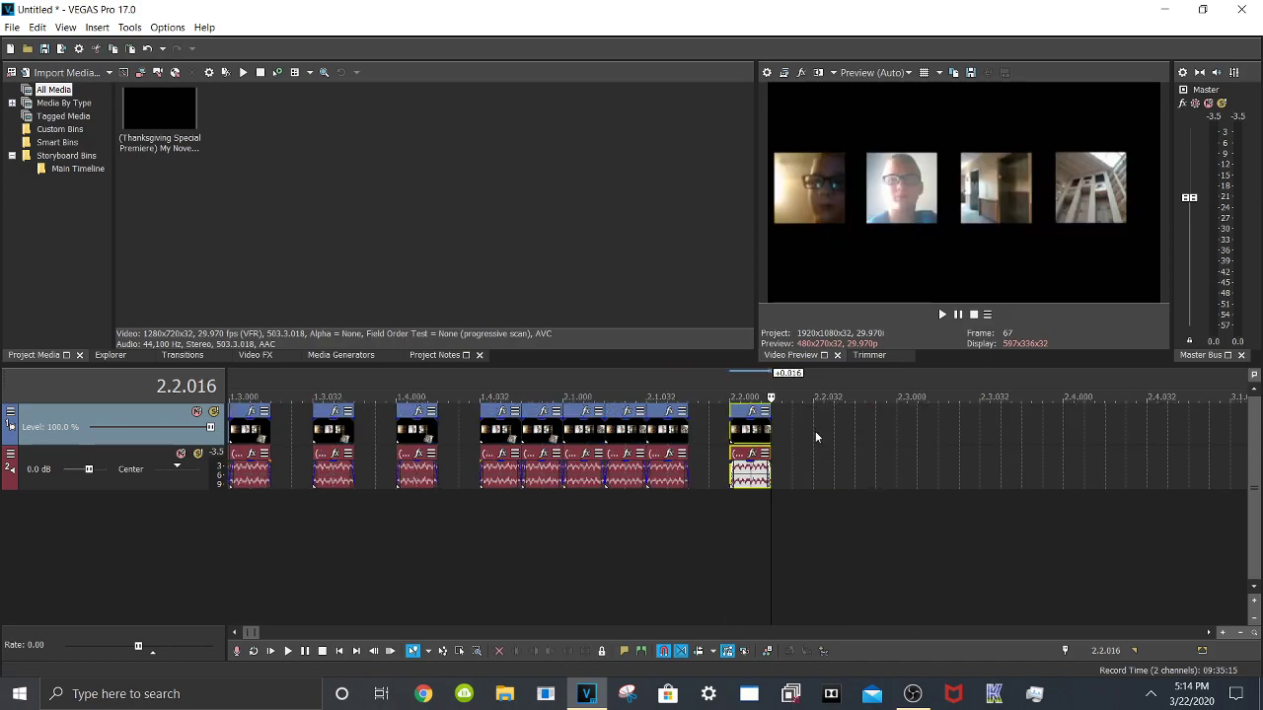
click(814, 431)
key(ctrl+v)
key(ctrl+v)
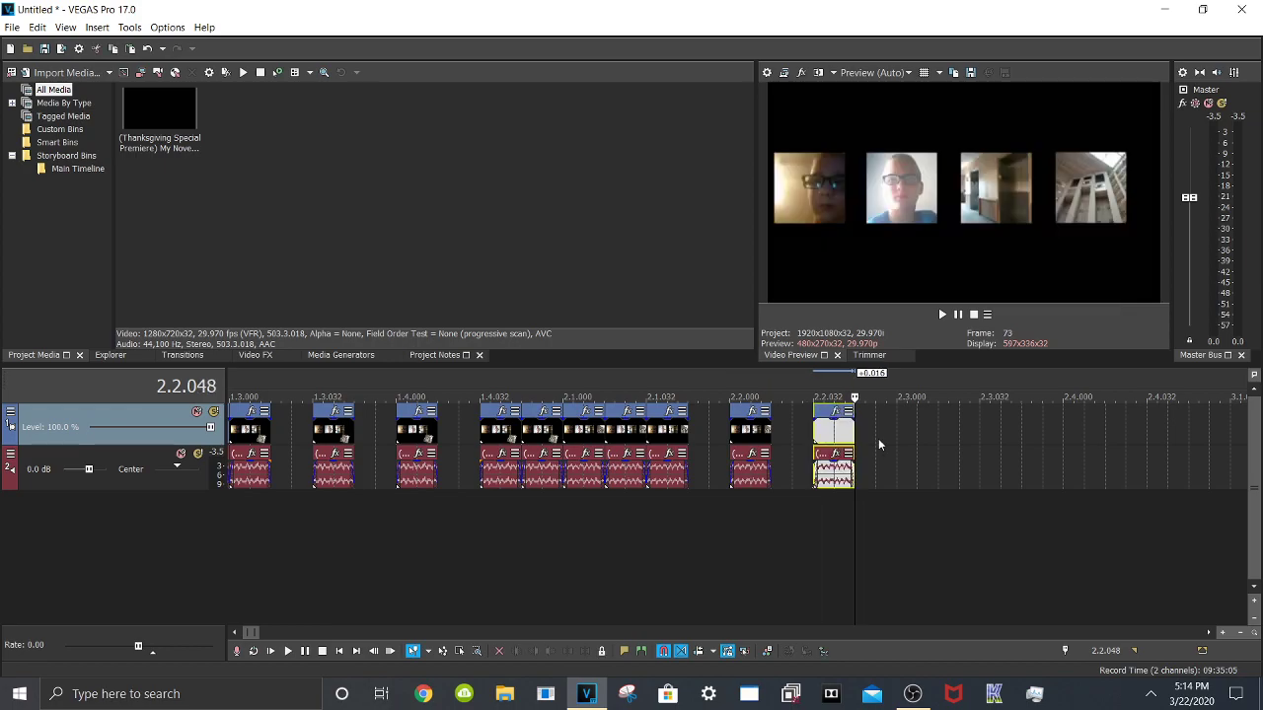
key(ctrl+v)
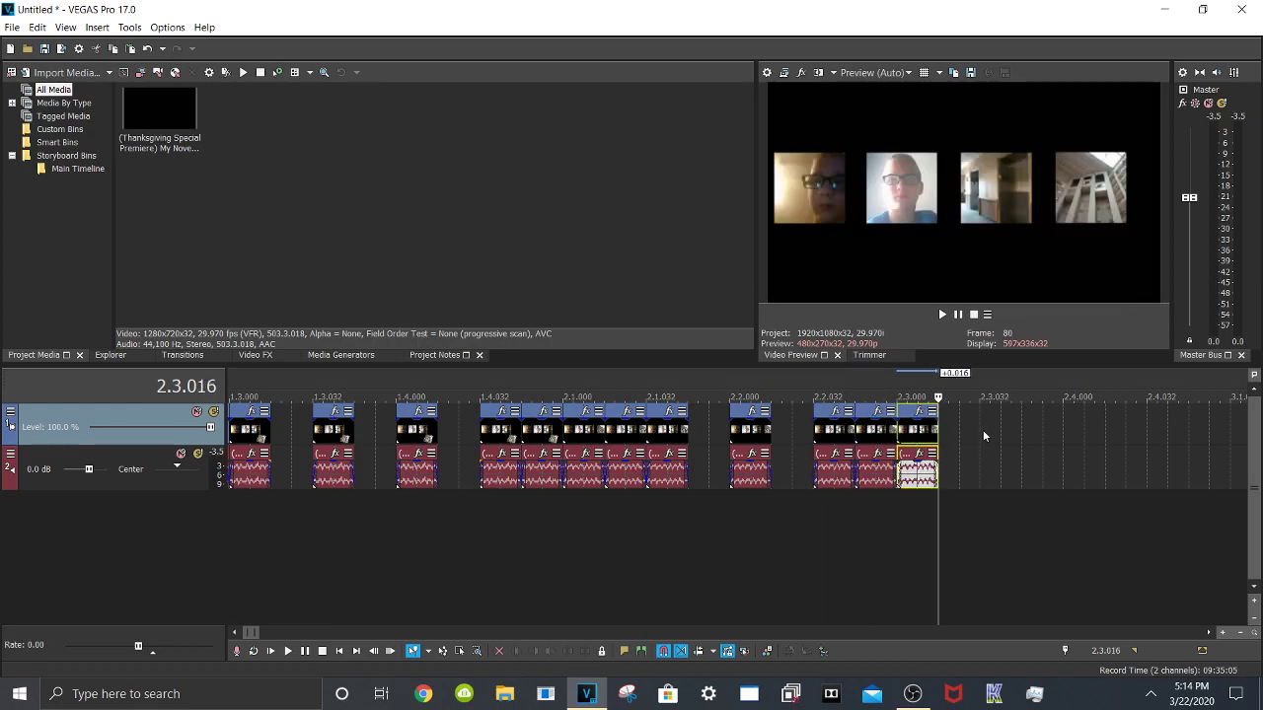
Paste three consecutive copies of the shifted sample starting at 2.3.032 and a single copy at 2.4.032
click(981, 428)
key(ctrl+v)
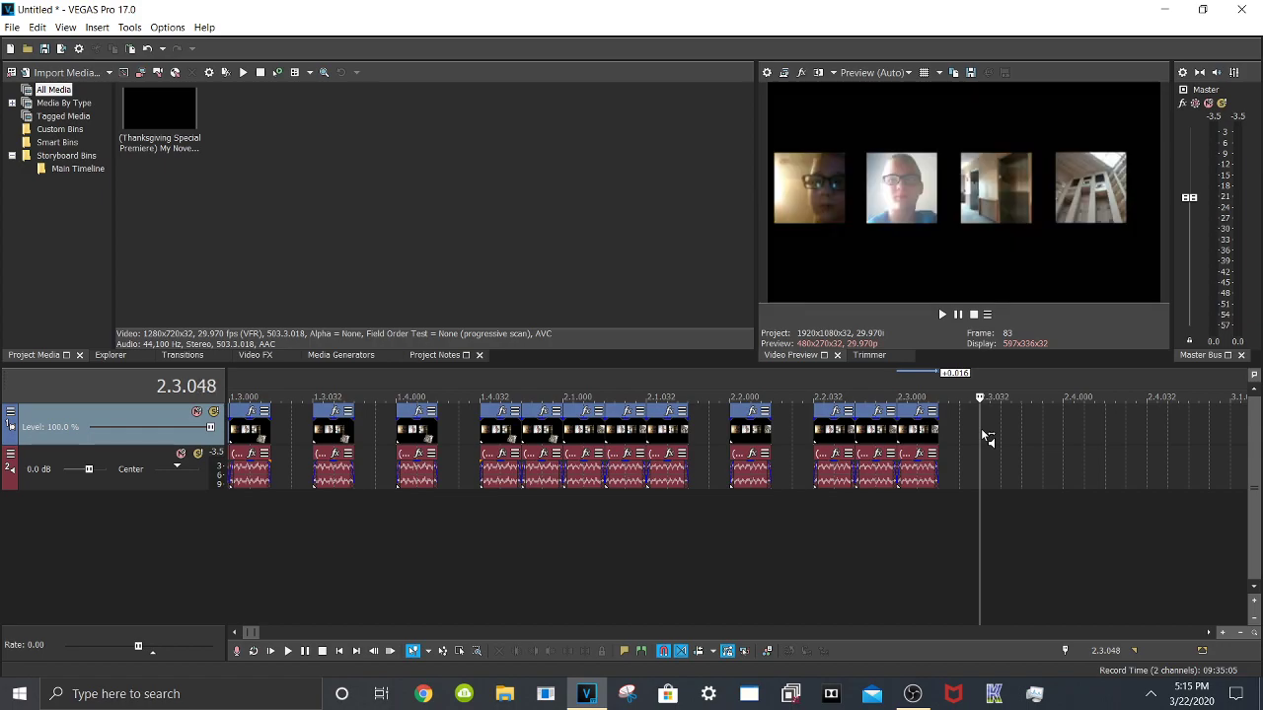
key(ctrl+v)
key(ctrl+v)
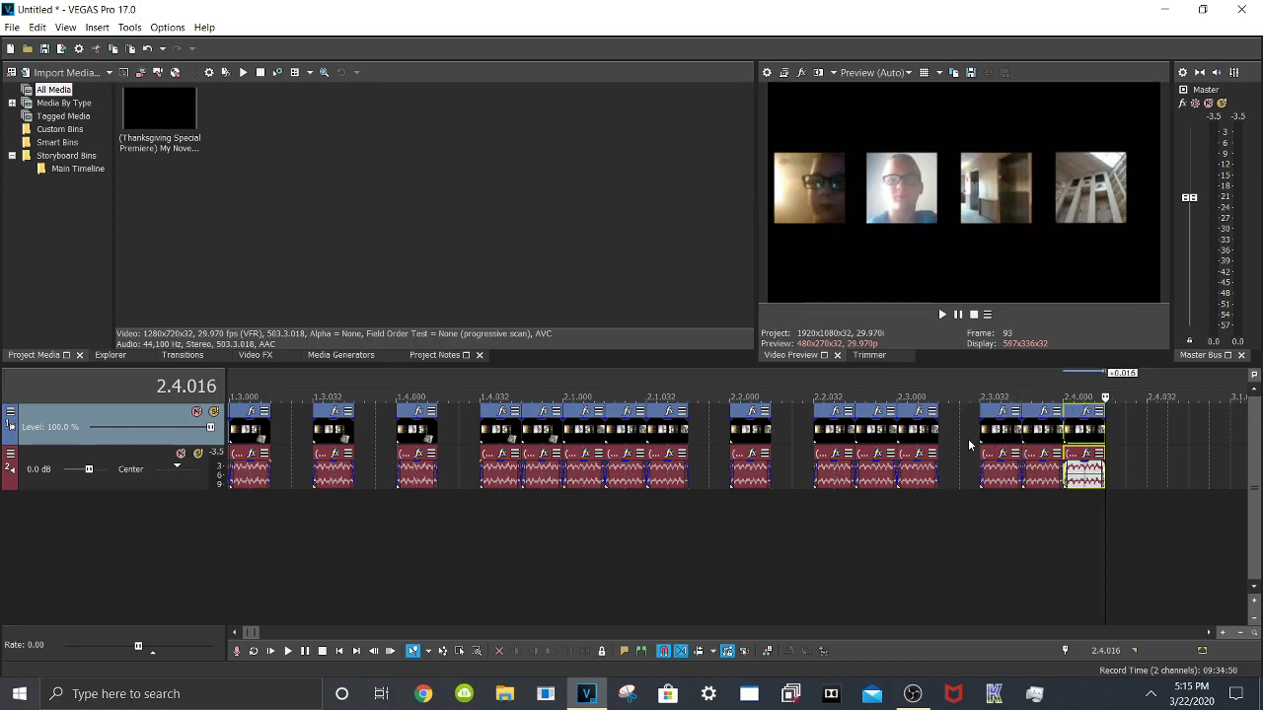
scroll(967, 438, down, 2)
click(760, 424)
key(ctrl+v)
scroll(663, 575, down, 3)
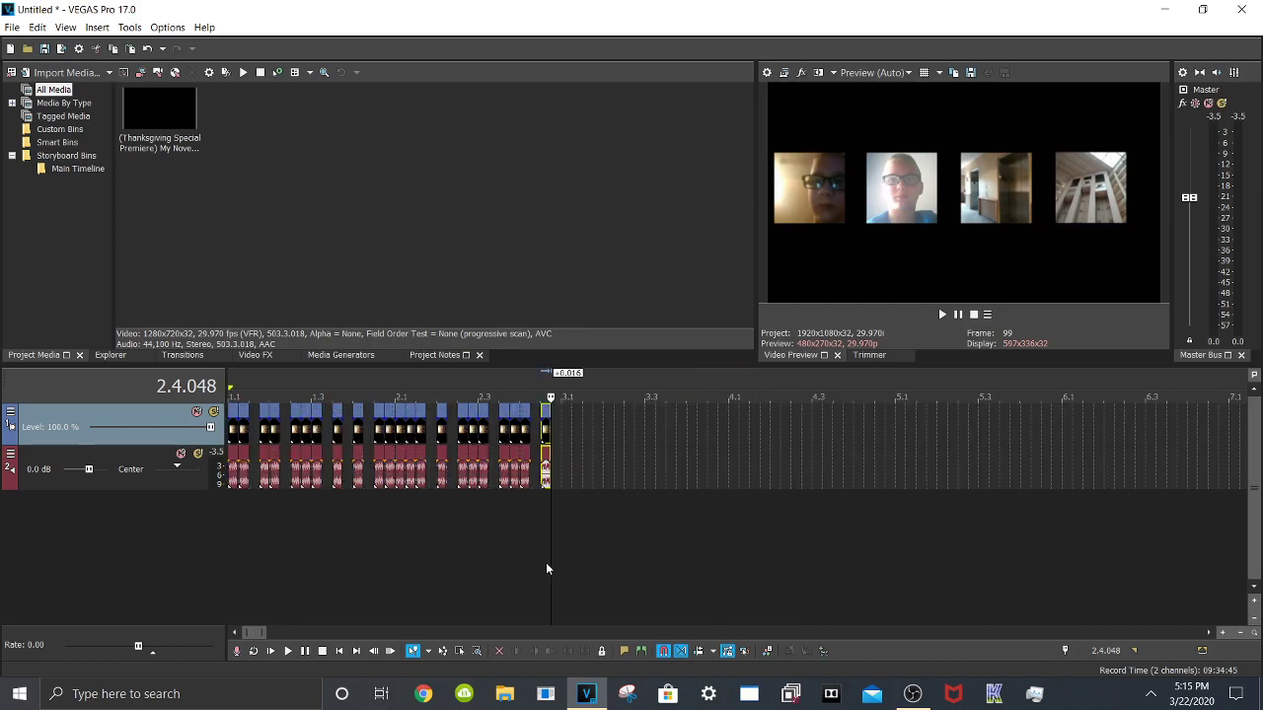
Play the two-measure sample pattern from the start
click(270, 653)
click(288, 652)
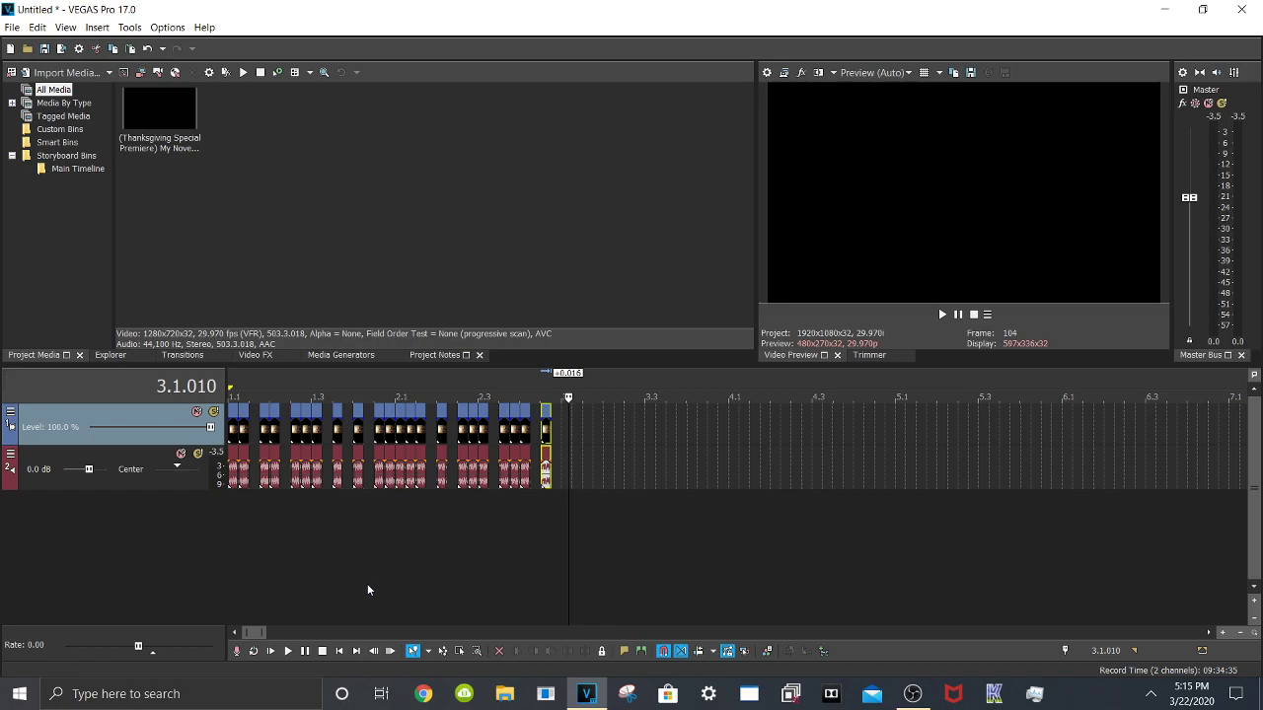
Delete every sample from 2.1.016 to the end of the second measure
scroll(365, 590, up, 1)
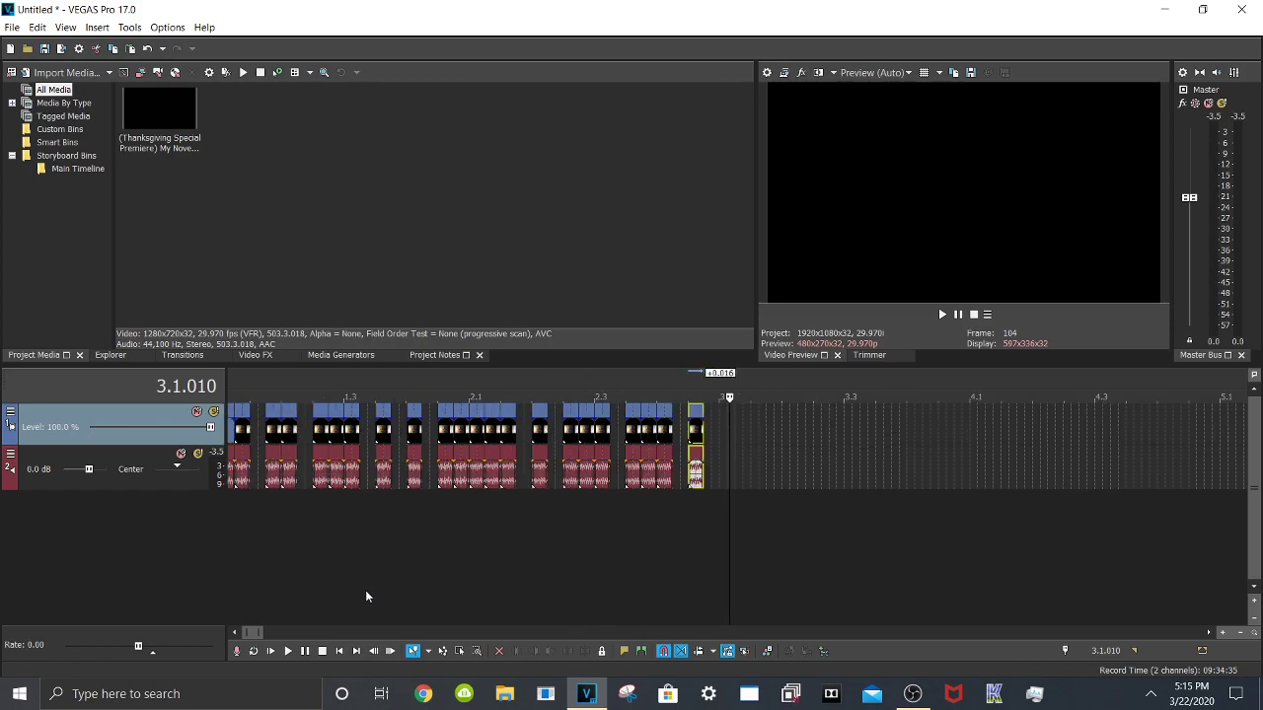
click(473, 382)
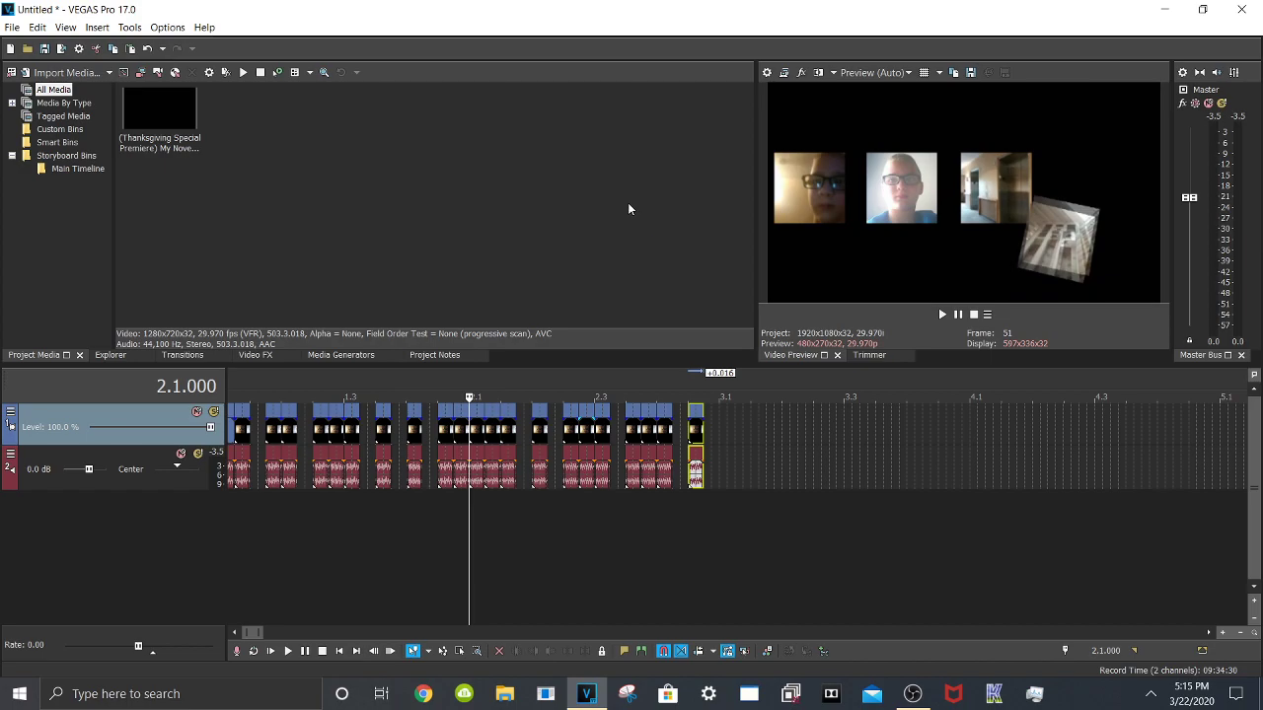
scroll(753, 462, up, 2)
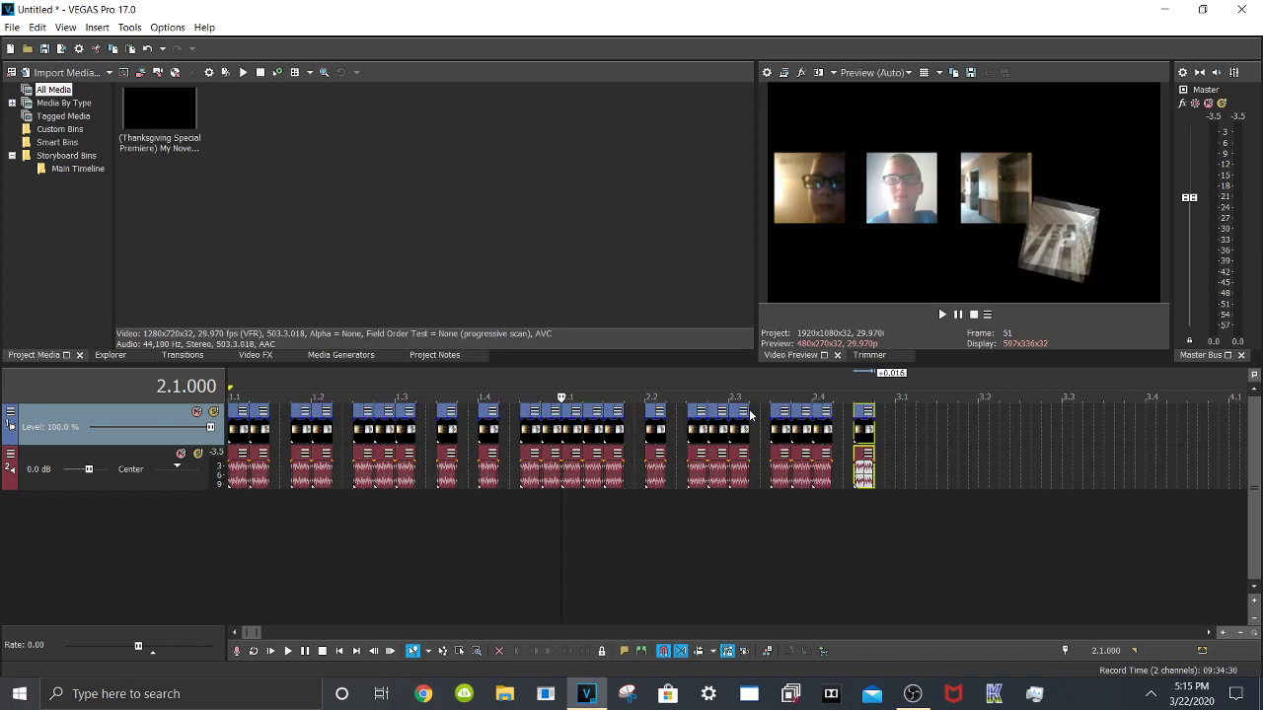
click(782, 442)
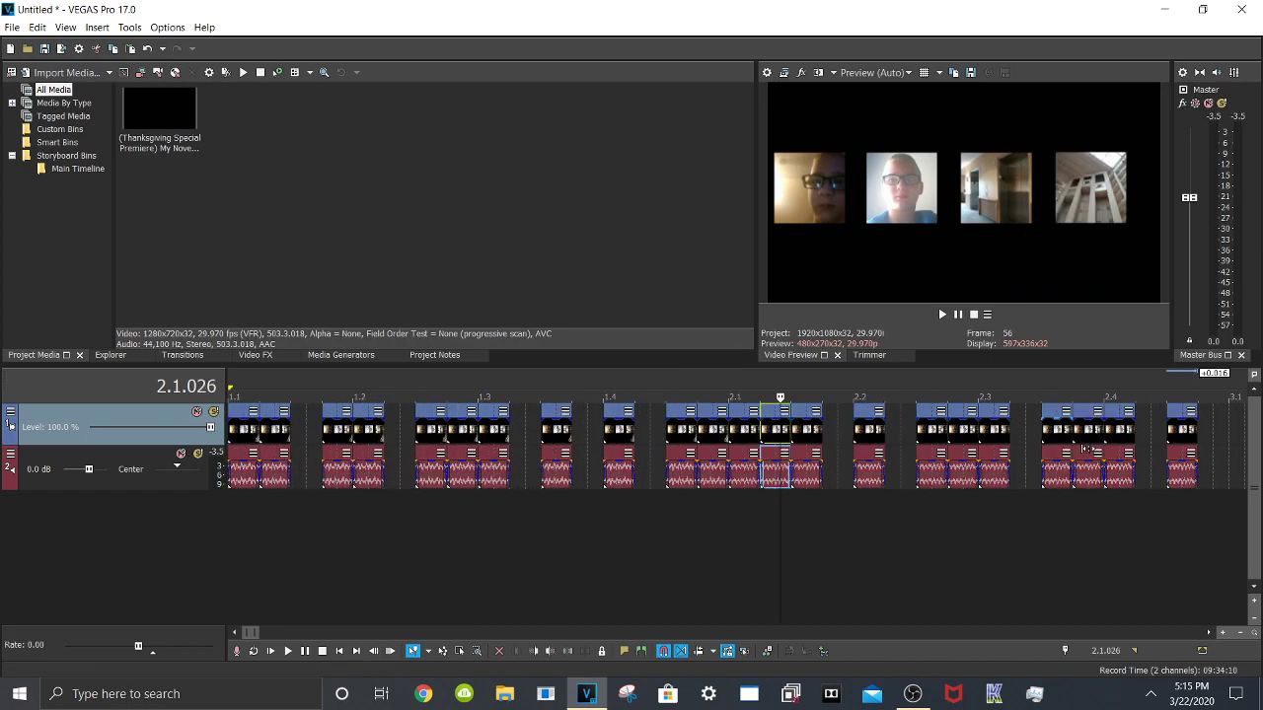
shift+click(1179, 438)
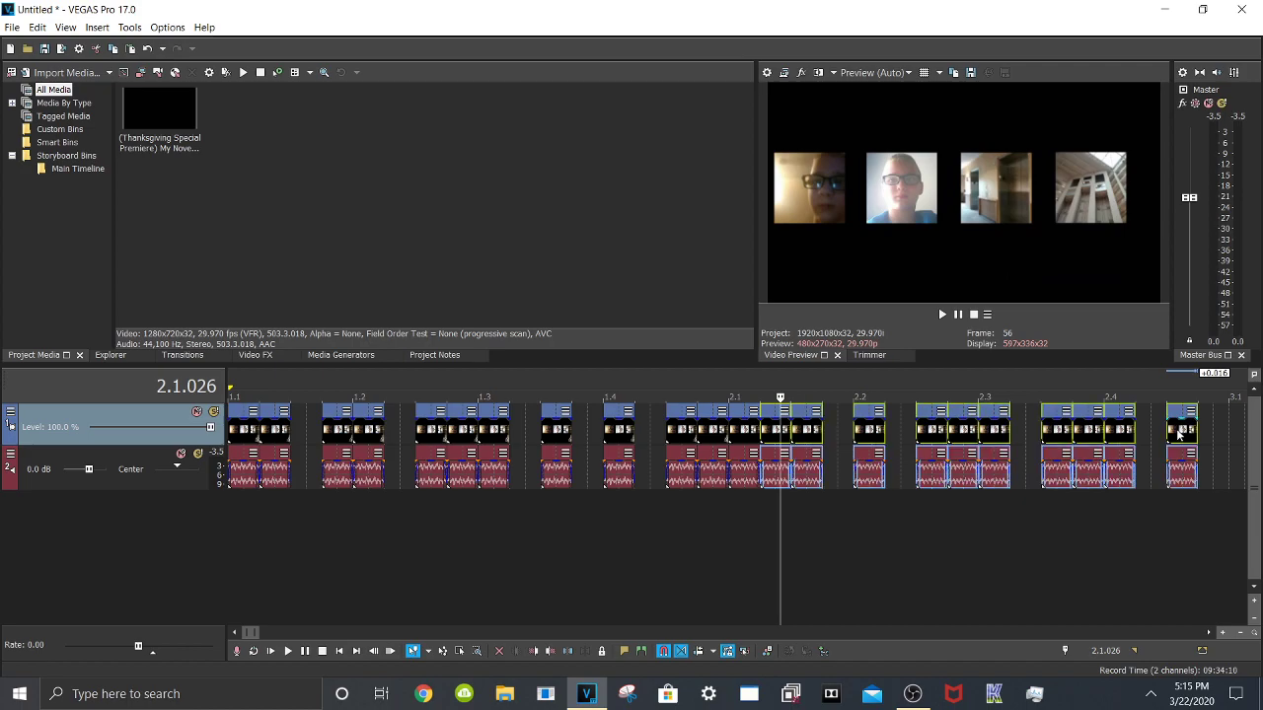
key(Delete)
Trim the sample starting at 2.1.000 to half its length so it ends at 2.1.008
scroll(691, 434, up, 3)
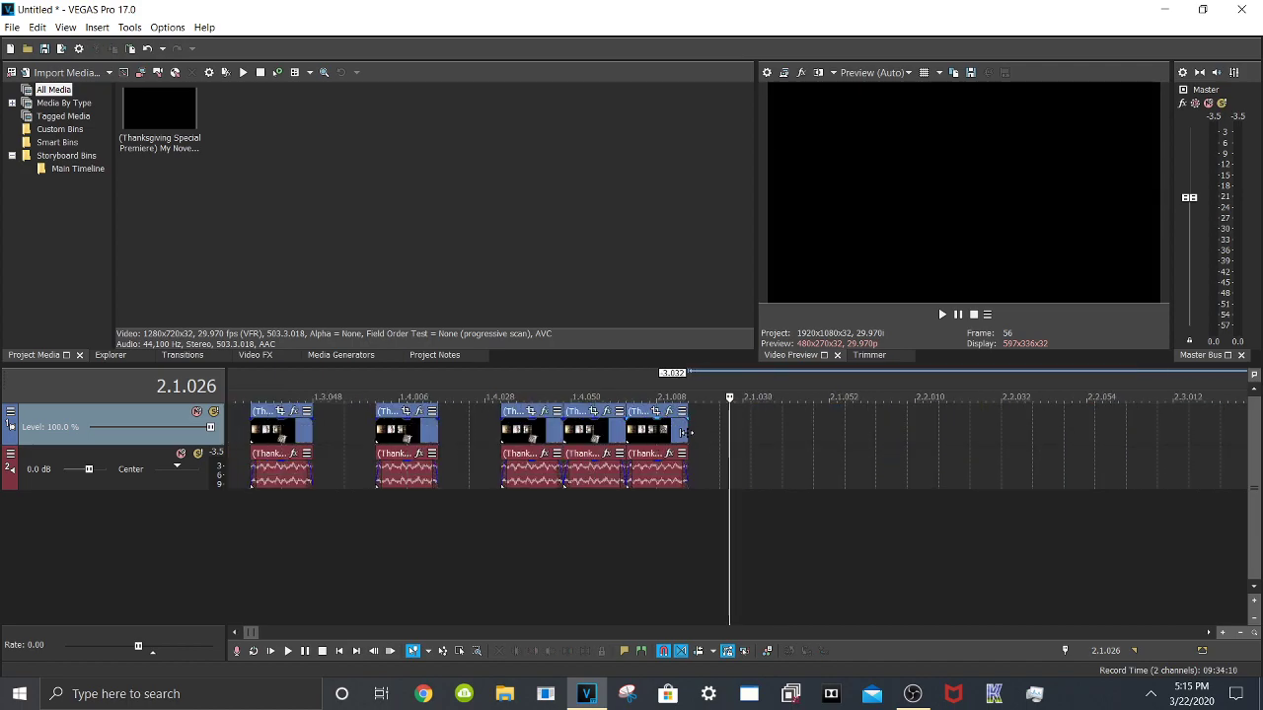
drag(687, 430, 656, 430)
click(635, 379)
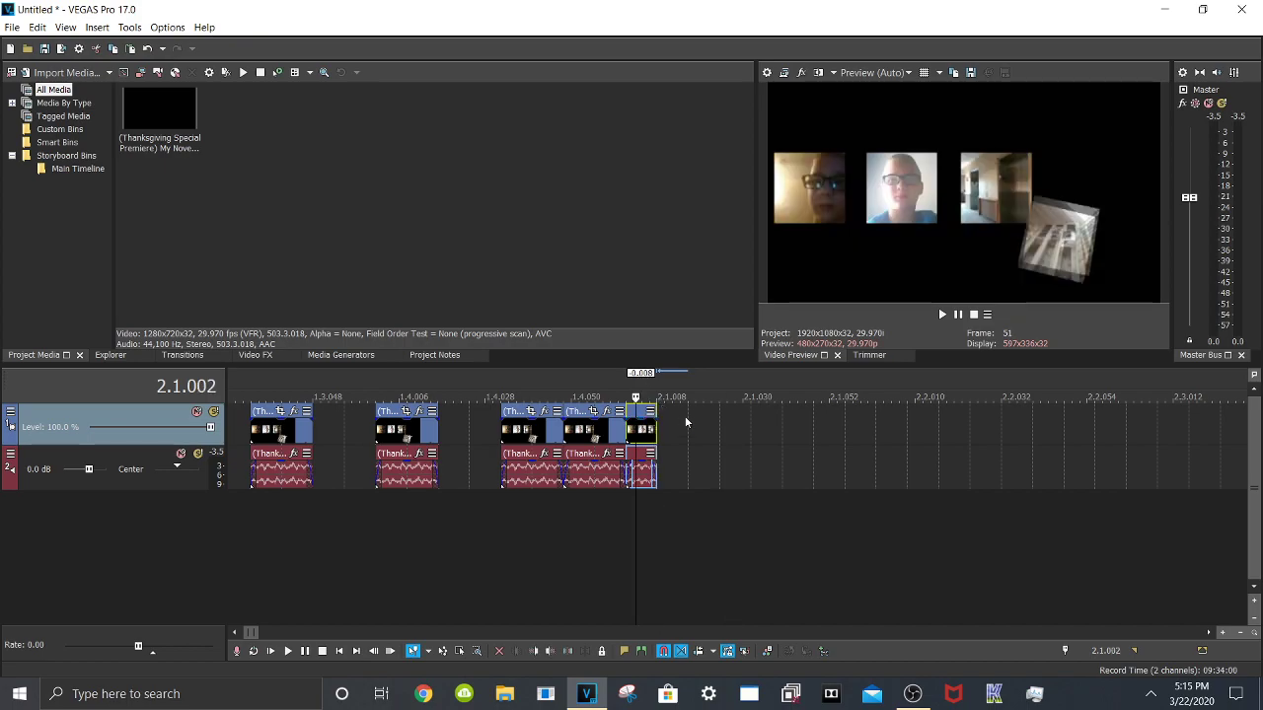
Copy the trimmed sample and paste it directly after the original at 2.1.008
scroll(678, 414, down, 1)
scroll(797, 425, up, 2)
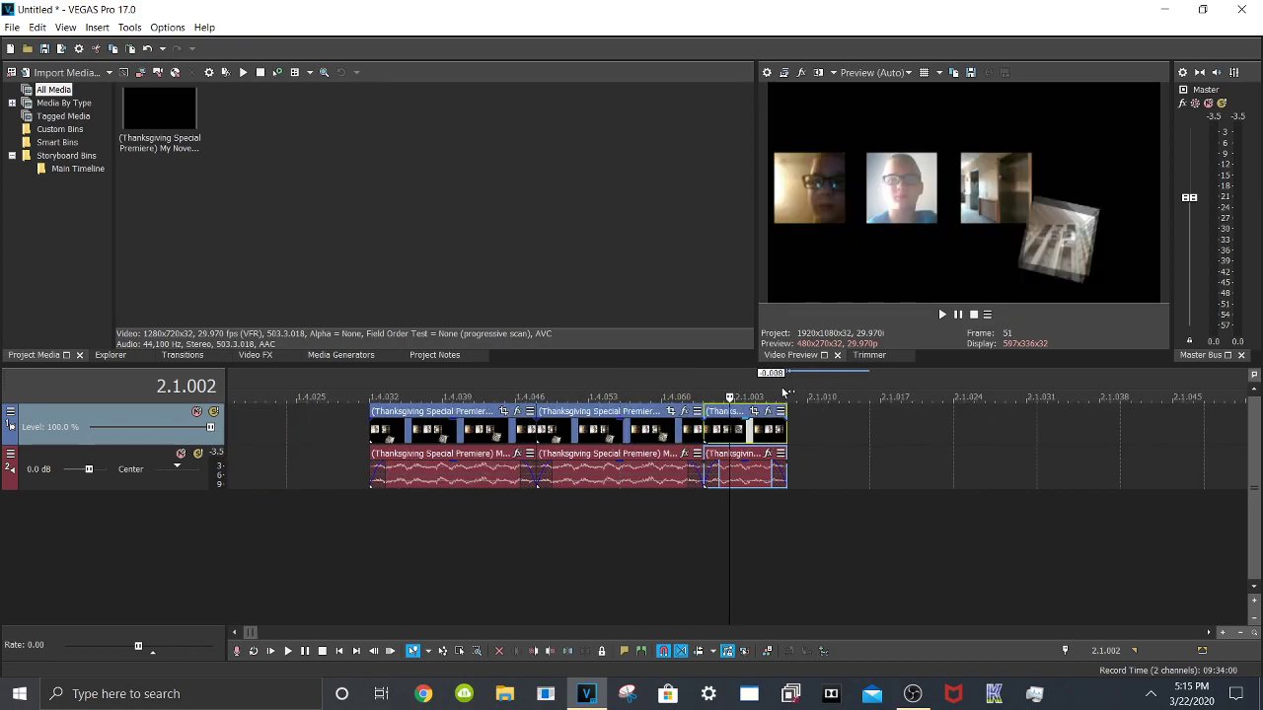
click(784, 392)
drag(784, 392, 757, 393)
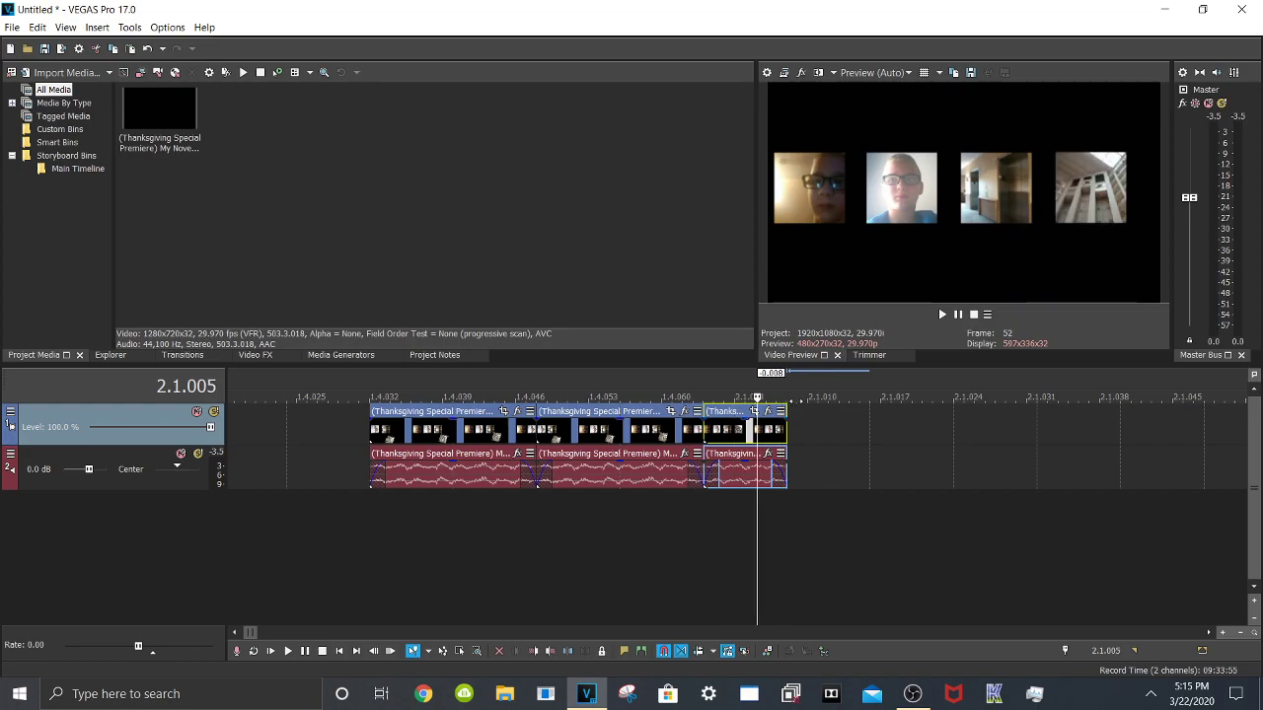
click(786, 388)
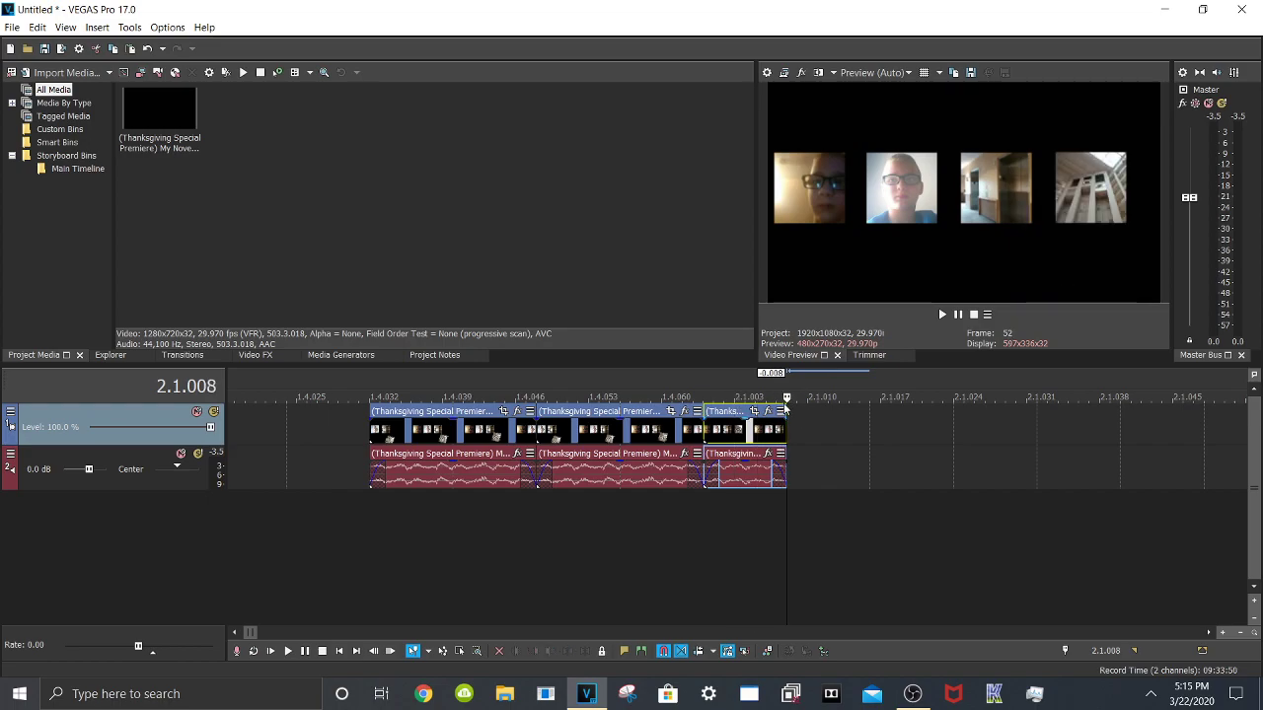
key(ctrl+v)
Flip the video of the first half-length sample at 2.1.000 horizontally using Event Pan/Crop
click(757, 430)
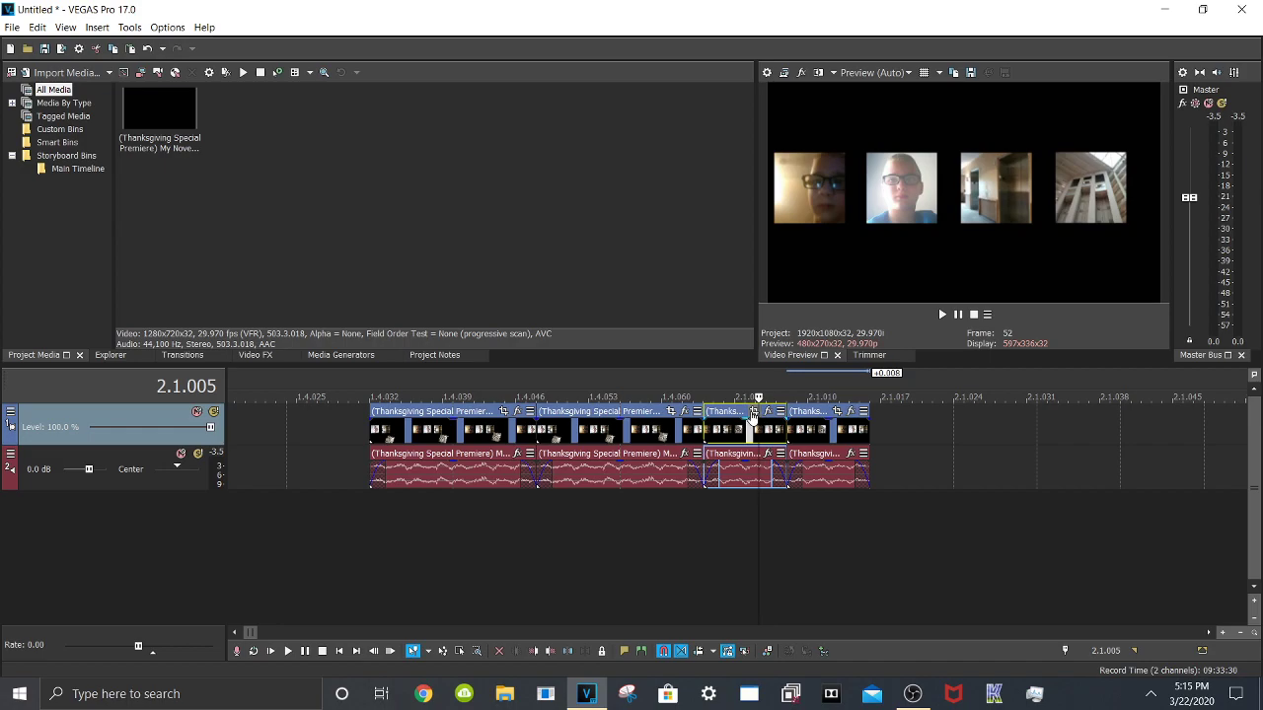
click(753, 411)
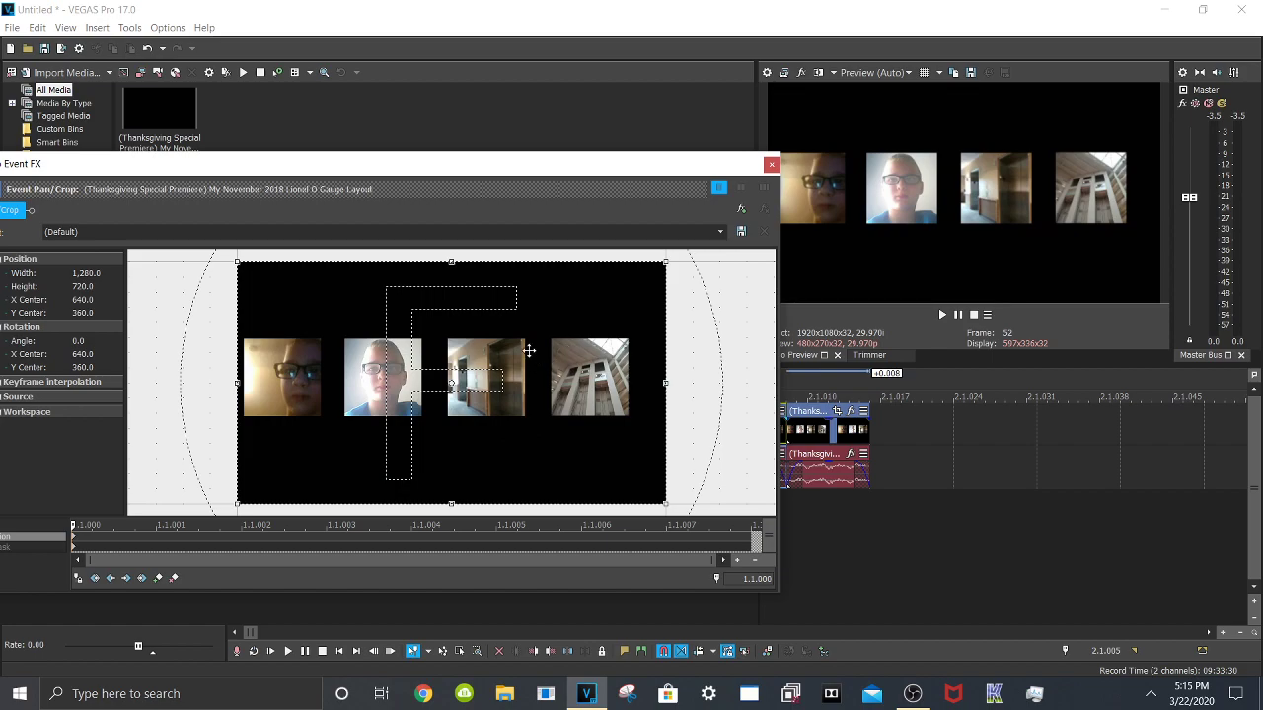
right_click(529, 352)
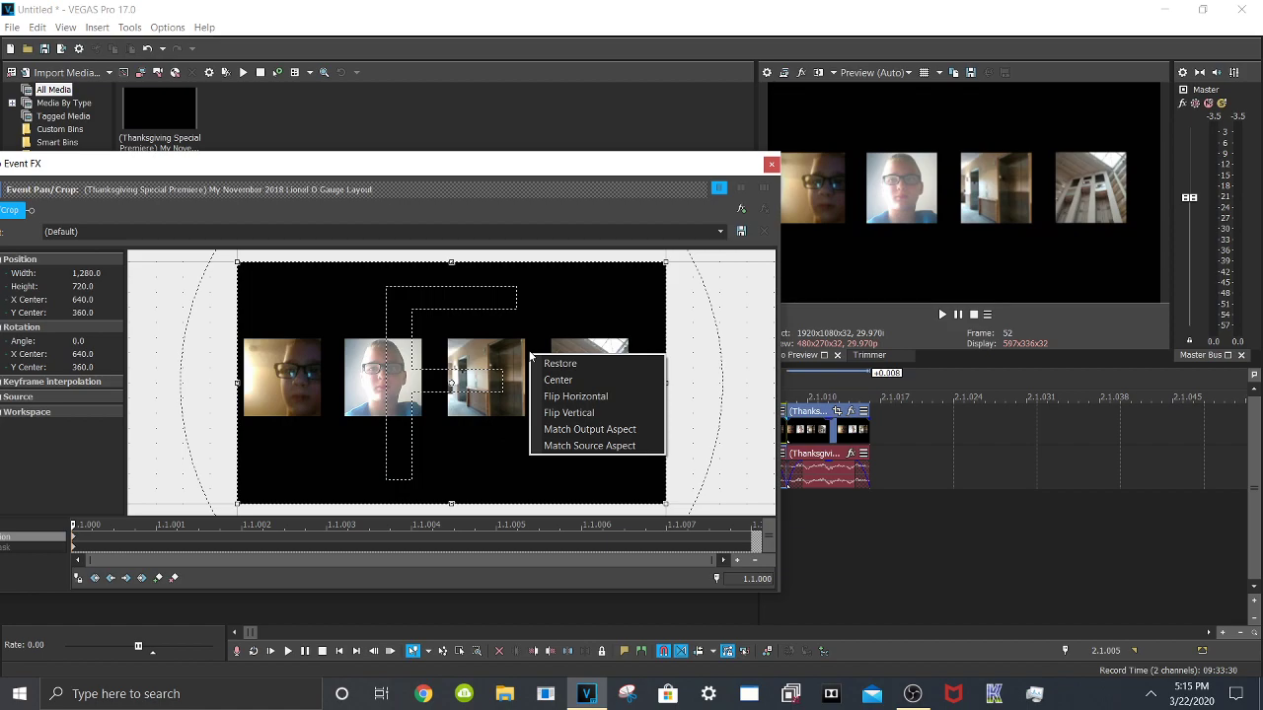
click(547, 396)
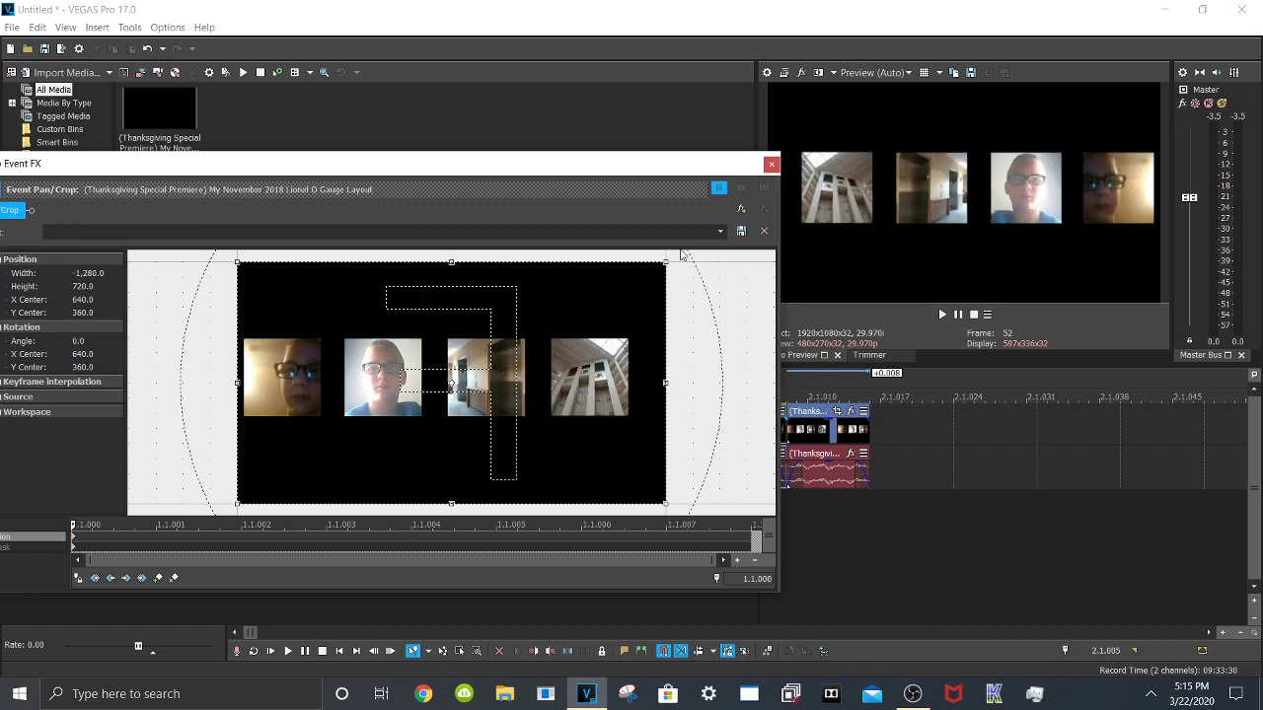
click(772, 164)
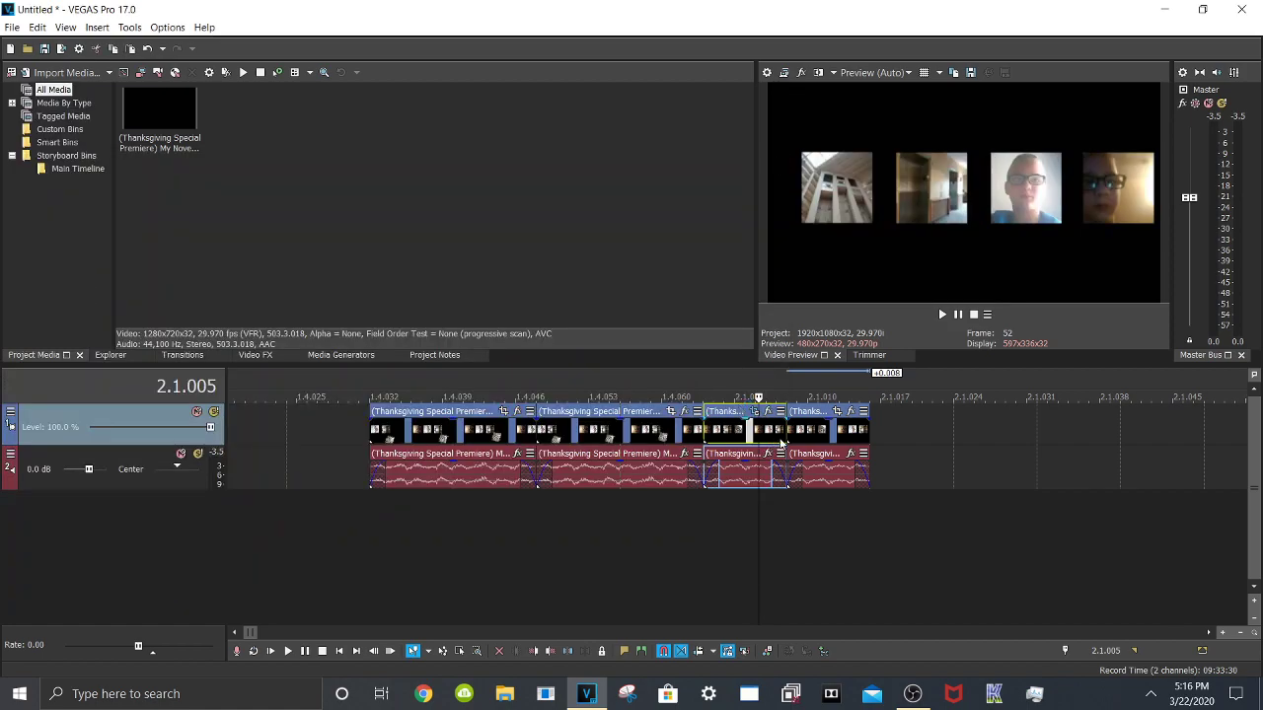
Copy the flipped and unflipped half-length samples as a pair and paste the pair twice in a row starting at 2.1.016
click(743, 431)
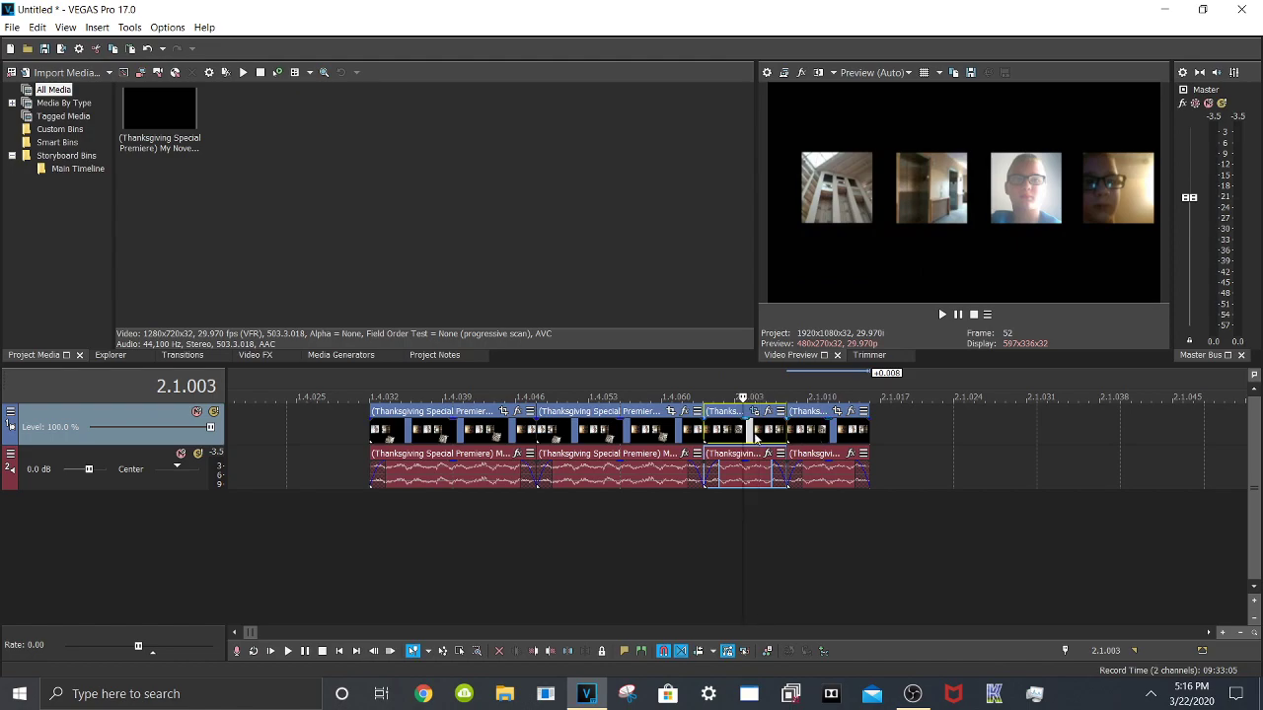
ctrl+click(826, 435)
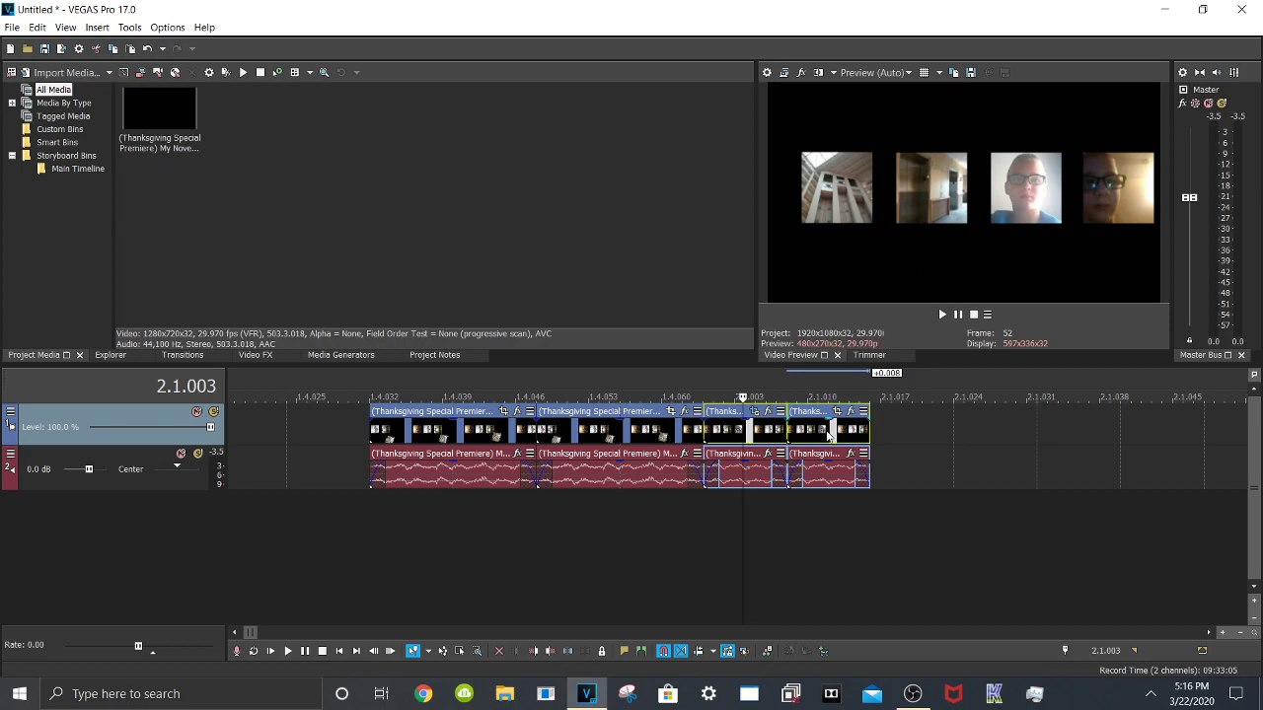
click(871, 392)
scroll(868, 529, up, 5)
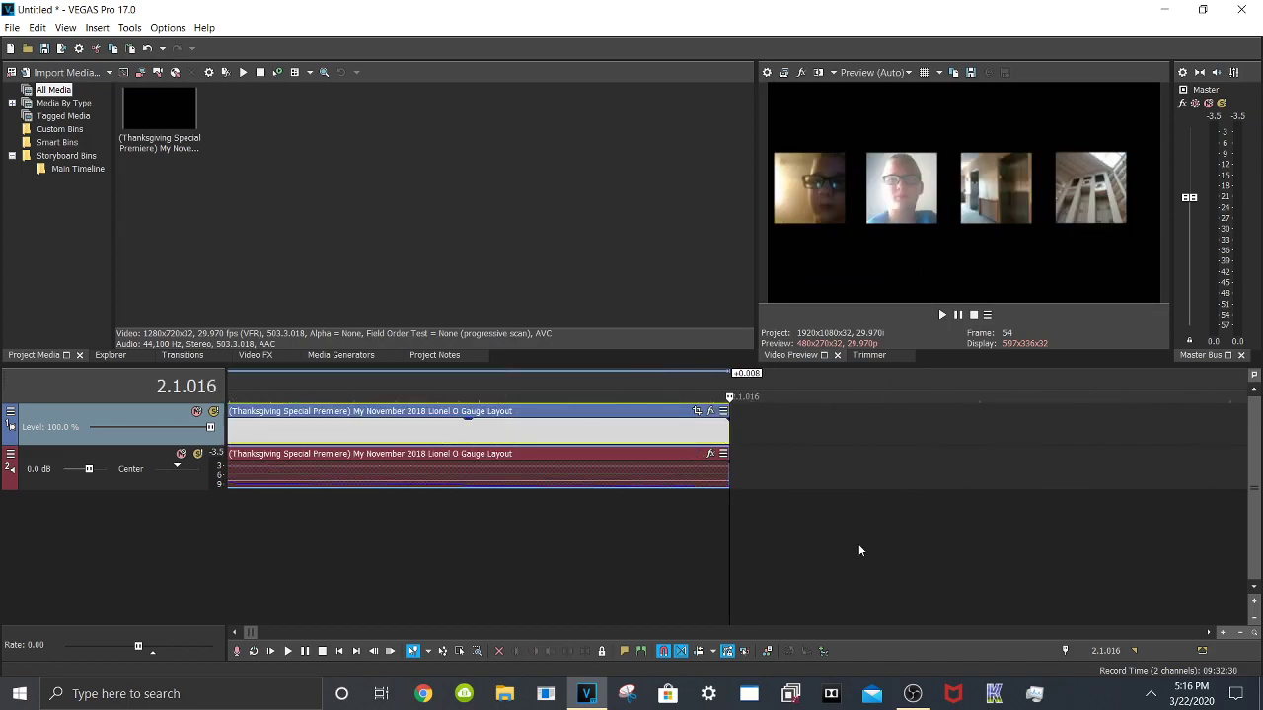
scroll(864, 566, down, 5)
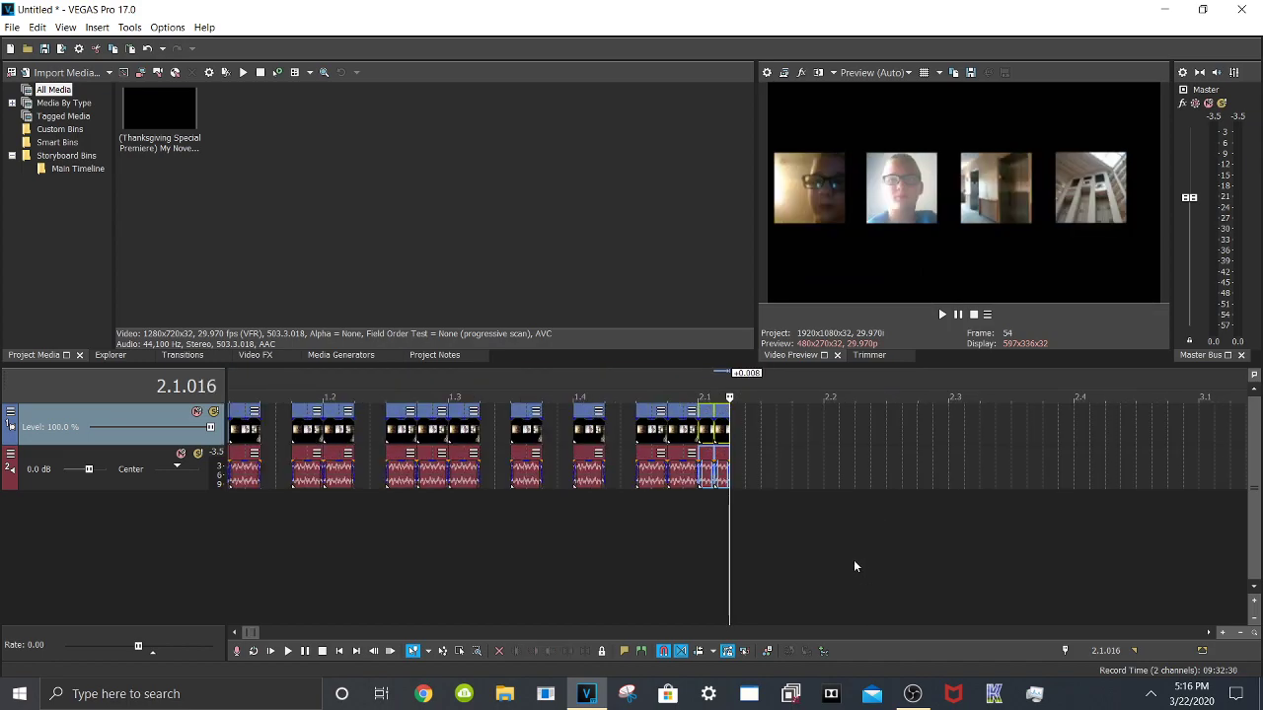
key(ctrl+v)
key(ctrl+v)
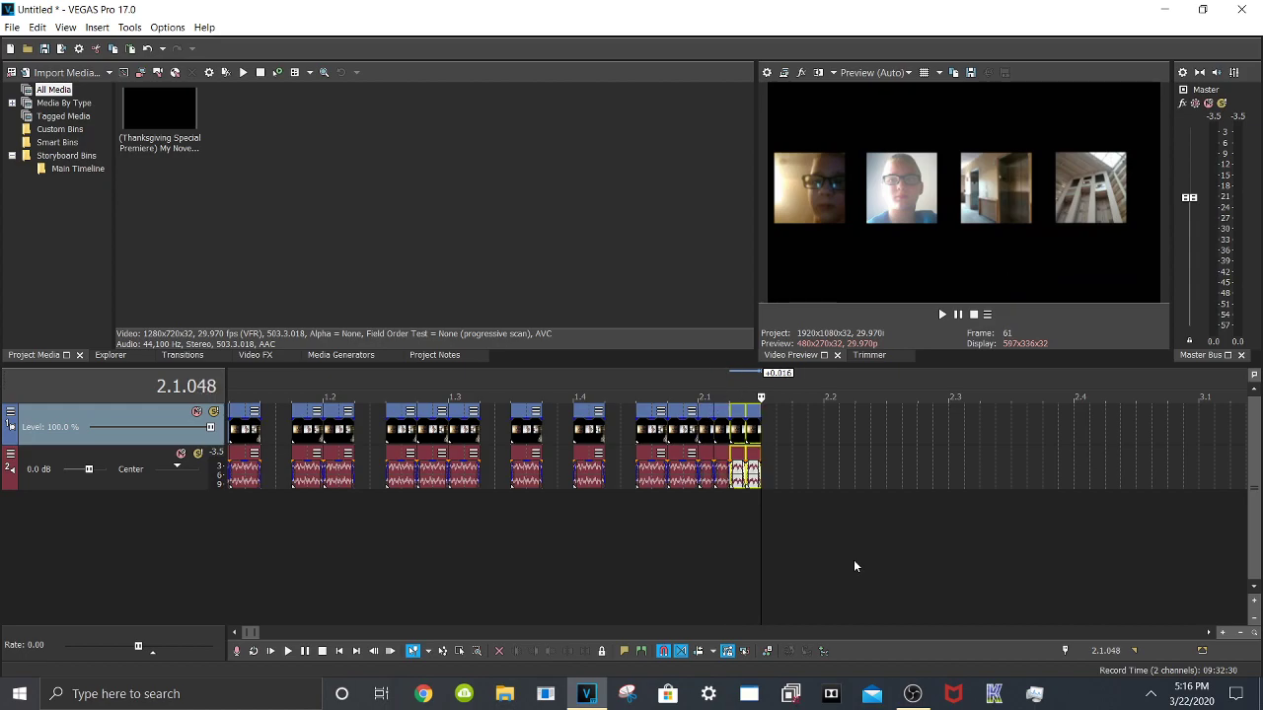
Paste one copy of the sample pair at 2.2.000 and three consecutive copies starting at 2.2.032
click(825, 430)
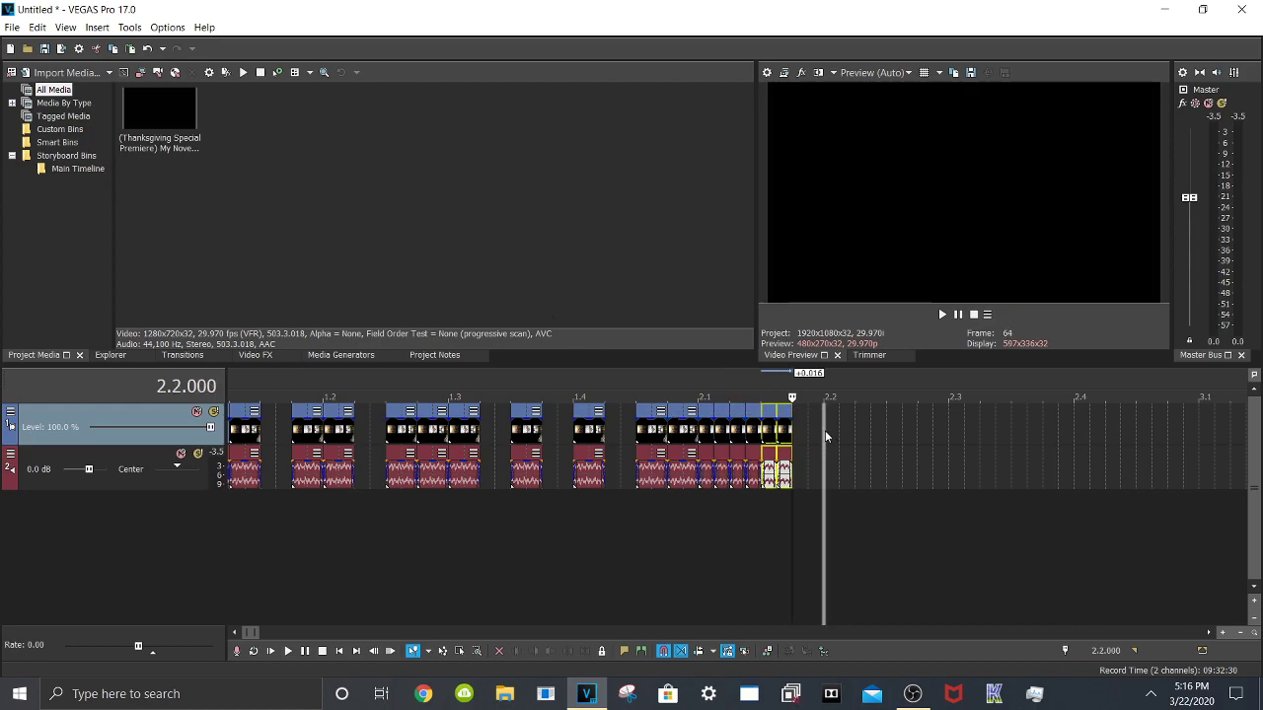
key(ctrl+v)
key(ctrl+v)
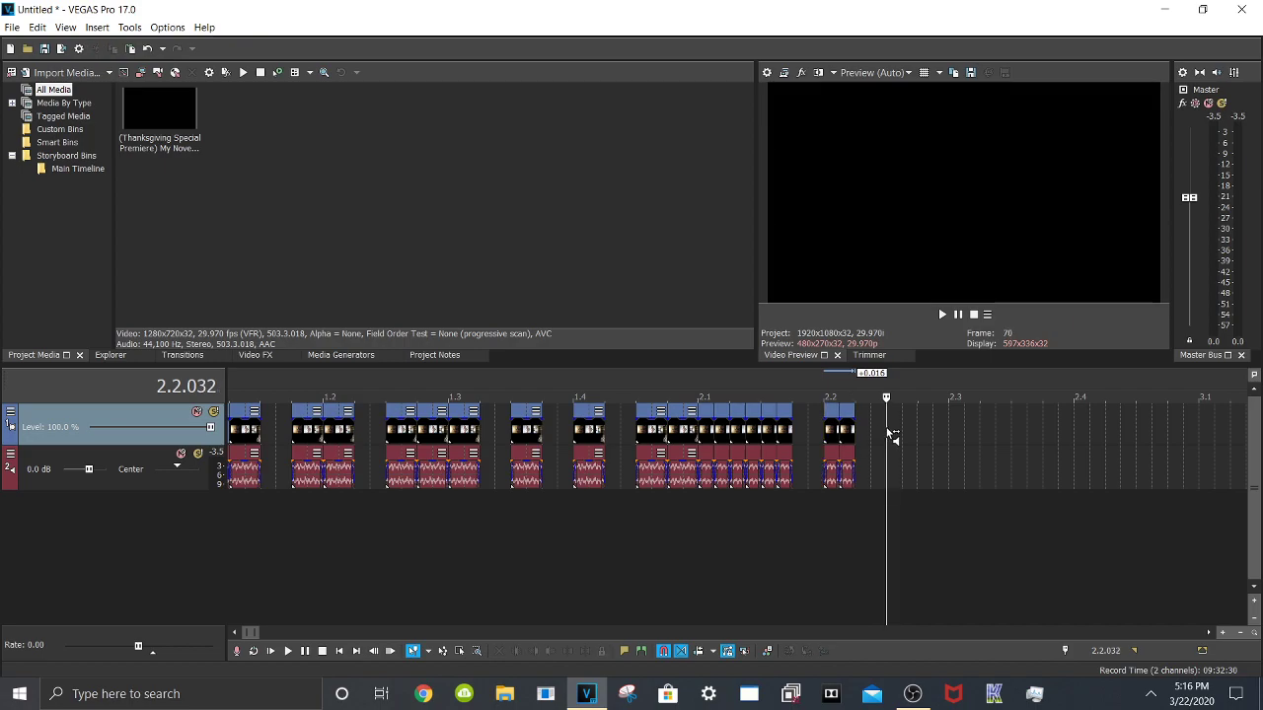
key(ctrl+v)
key(ctrl+v)
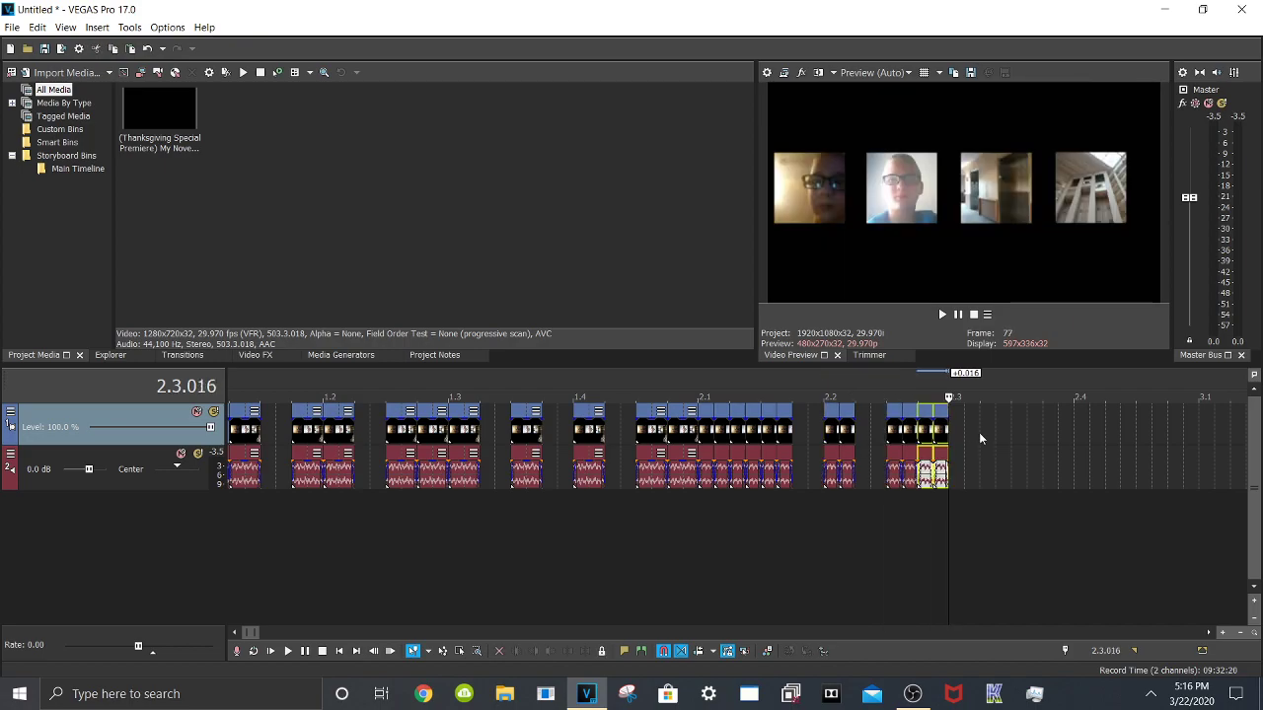
key(ctrl+v)
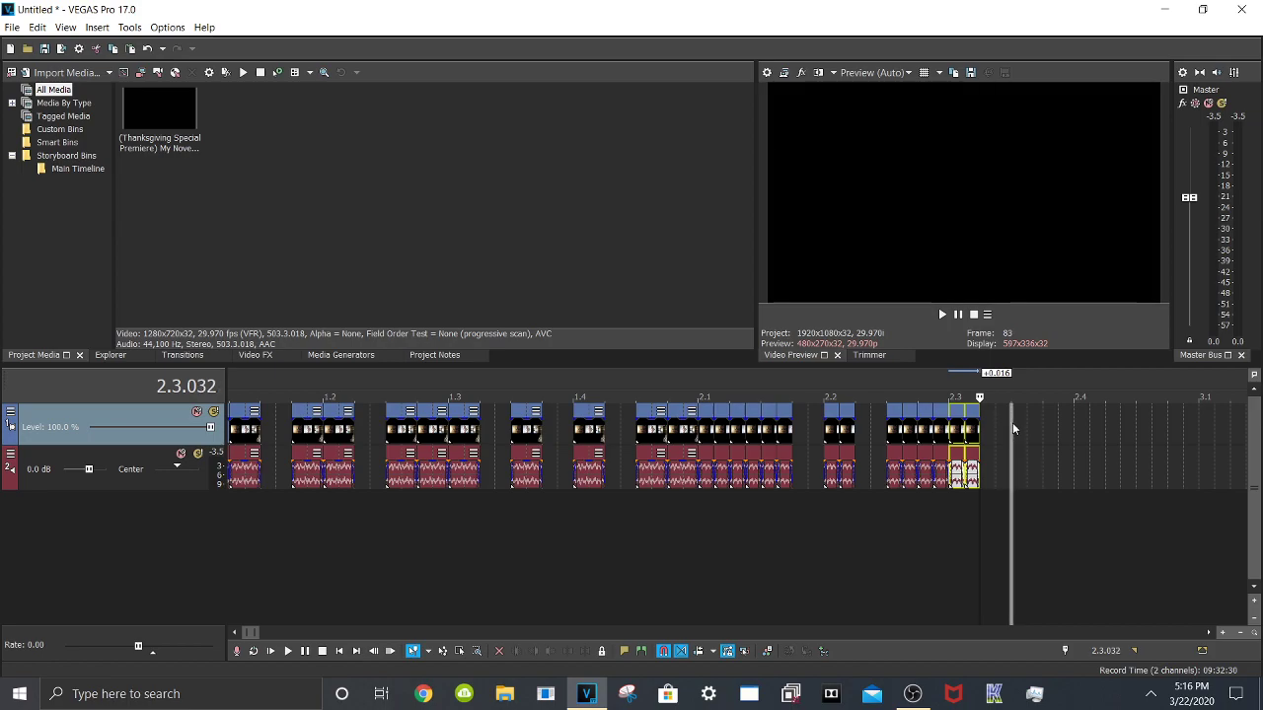
Paste three consecutive copies of the sample pair starting at 2.3.032 and a single copy at 2.4.032
click(1012, 430)
key(ctrl+v)
key(ctrl+v)
key(ctrl+v)
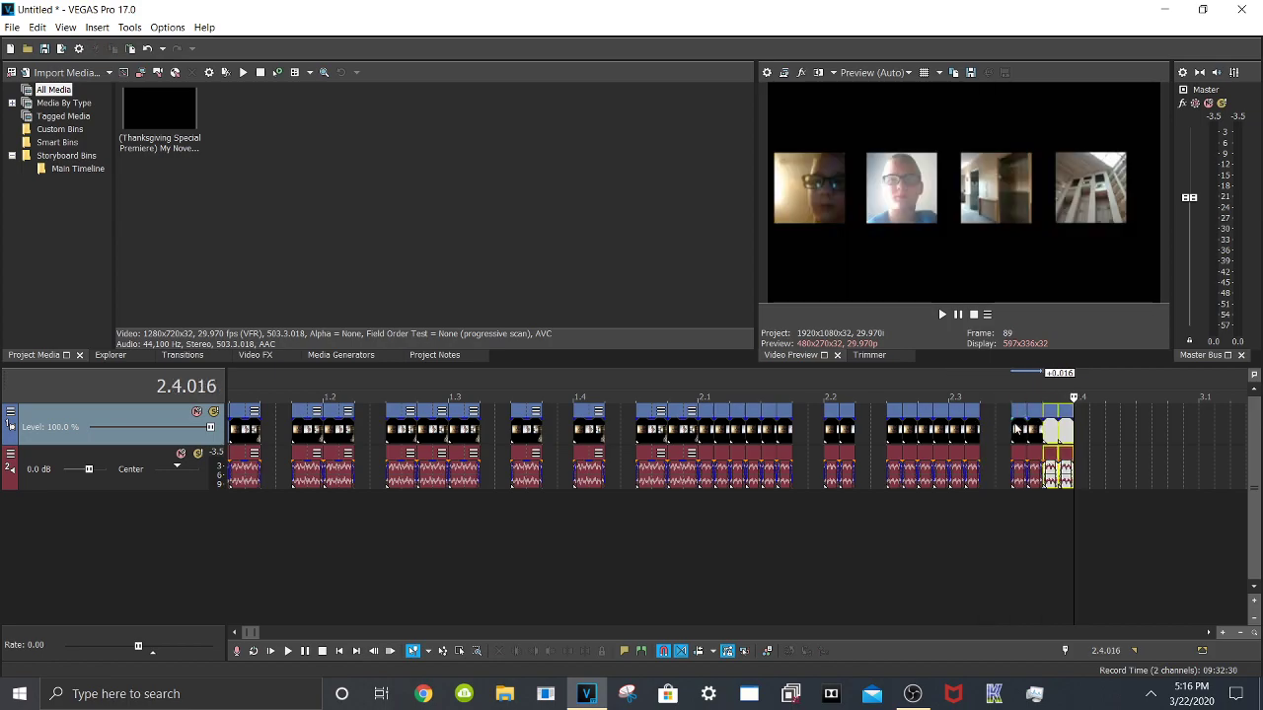
click(1137, 424)
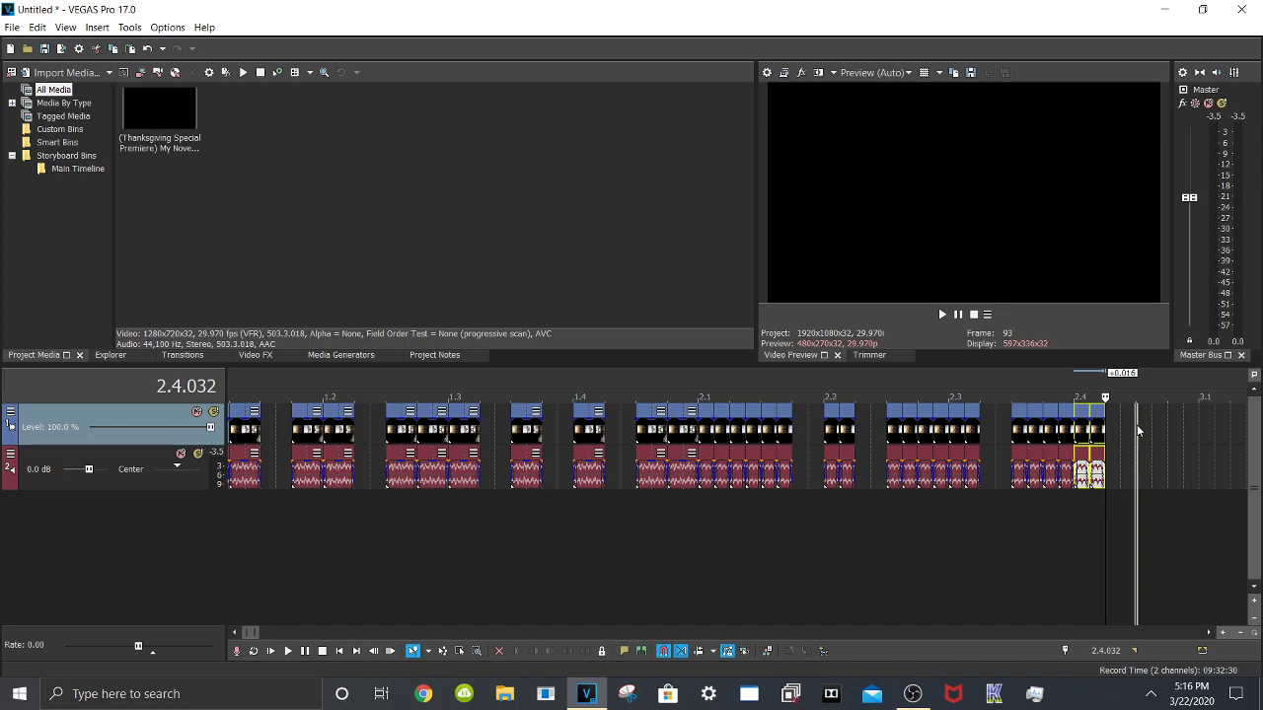
key(ctrl+v)
Play the revised two-measure pattern twice from the start
scroll(926, 558, down, 5)
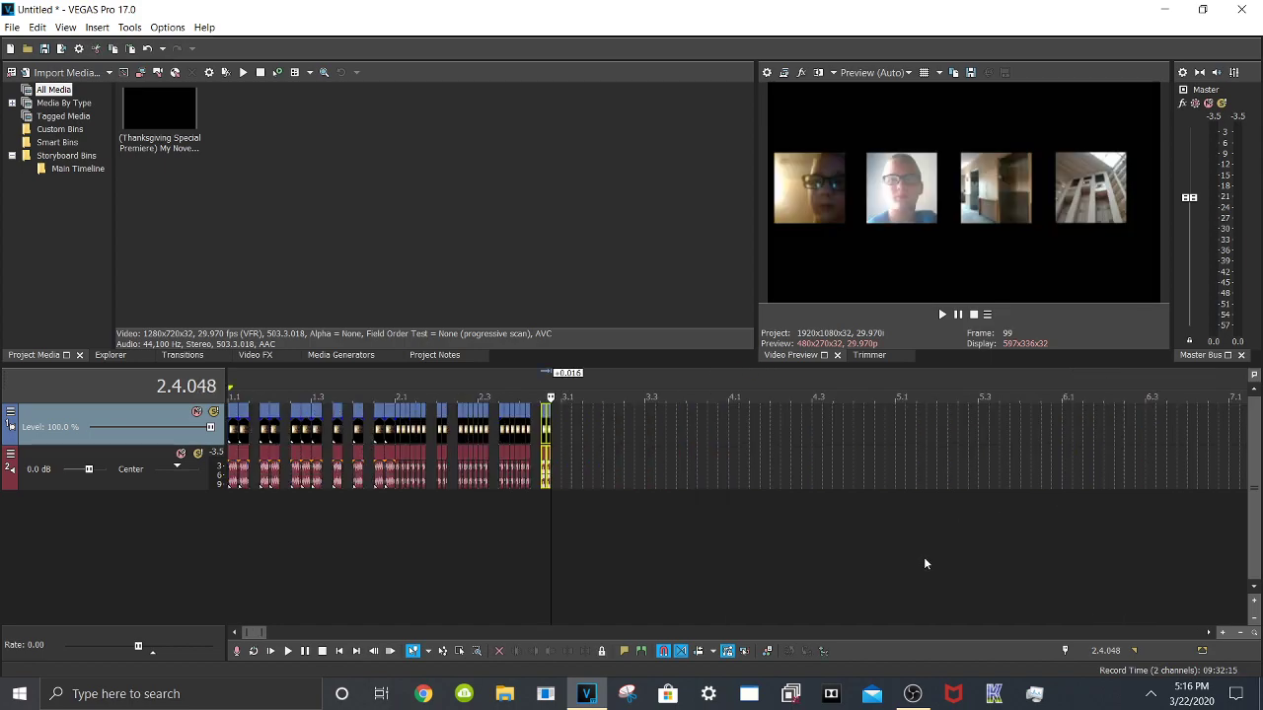
click(270, 651)
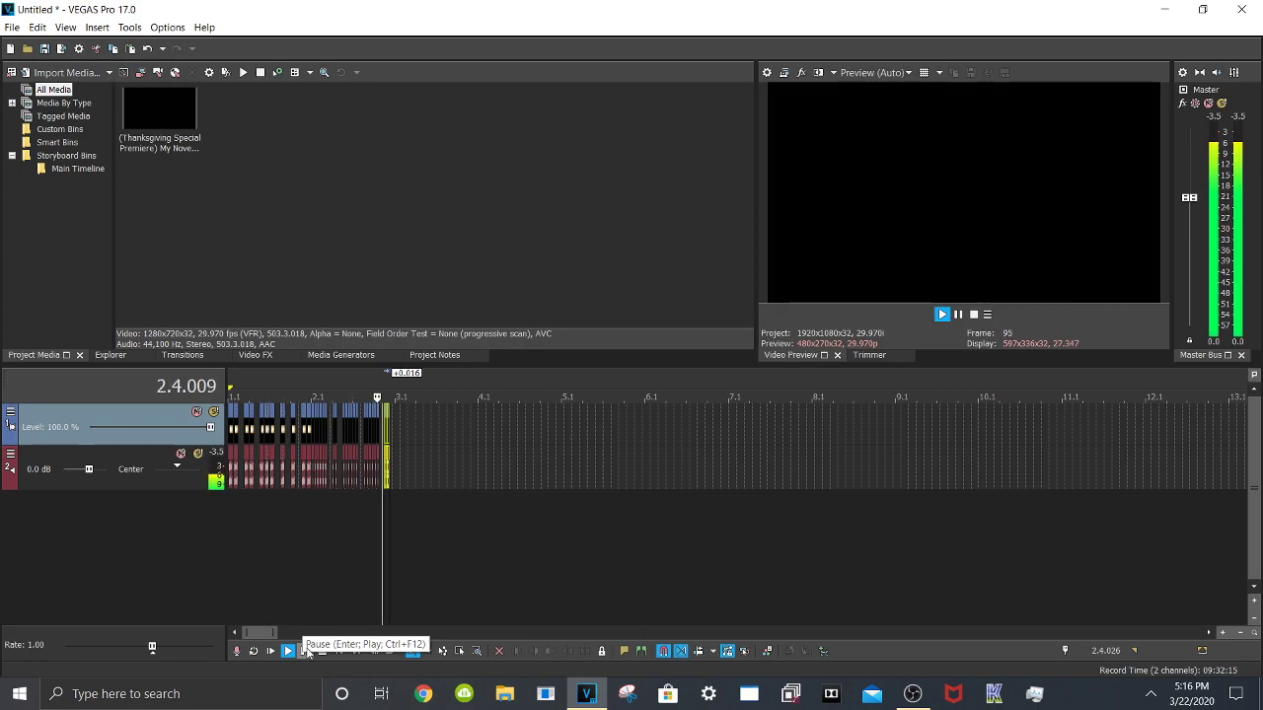
click(306, 651)
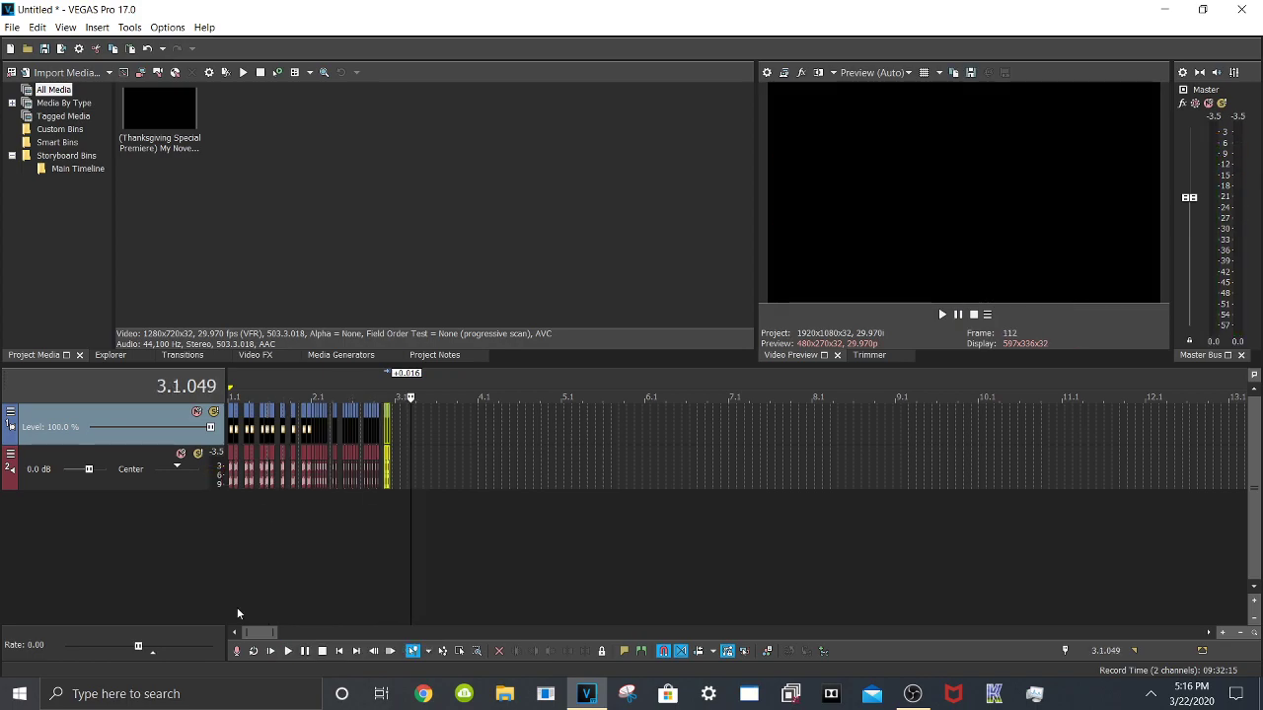
click(271, 652)
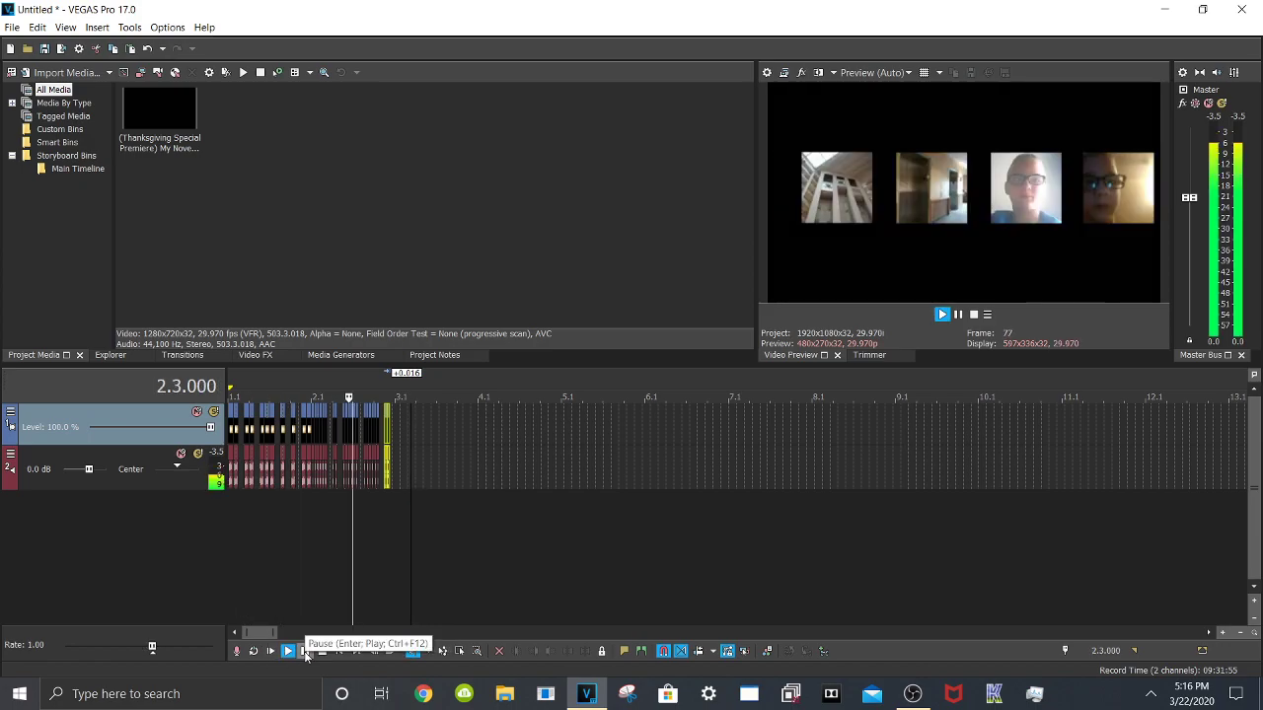
click(305, 651)
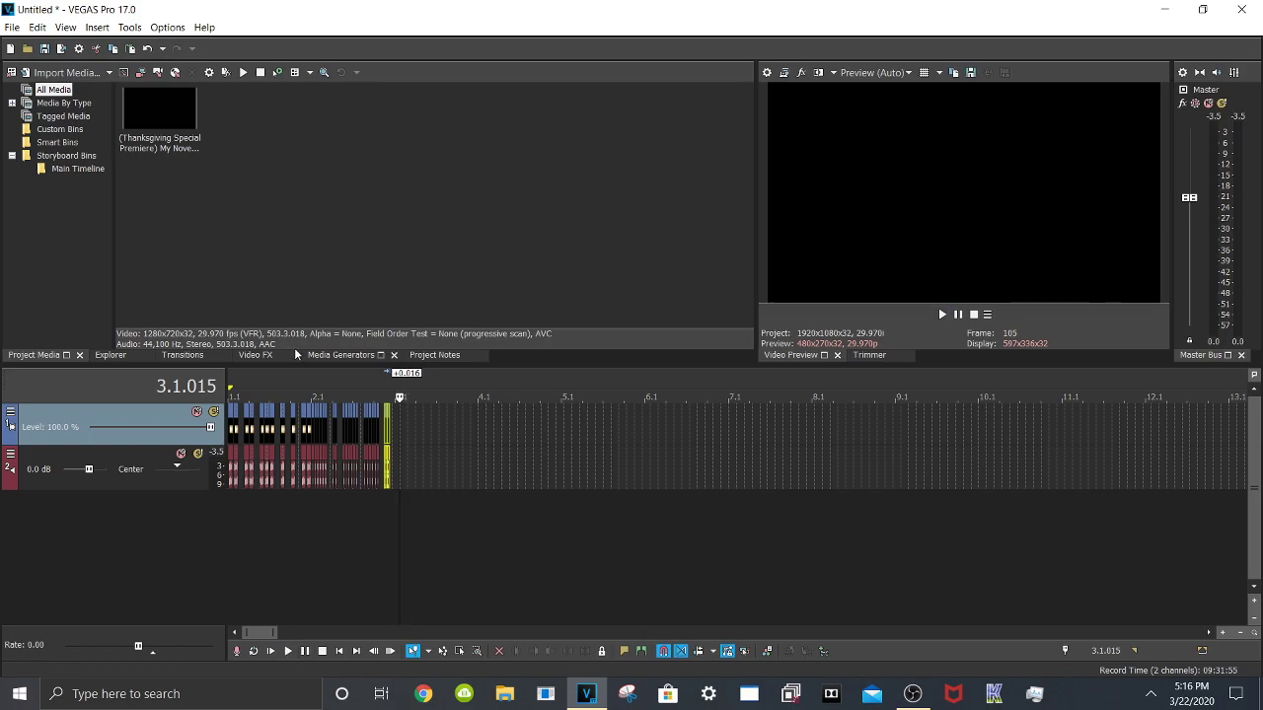
click(320, 382)
scroll(571, 473, up, 8)
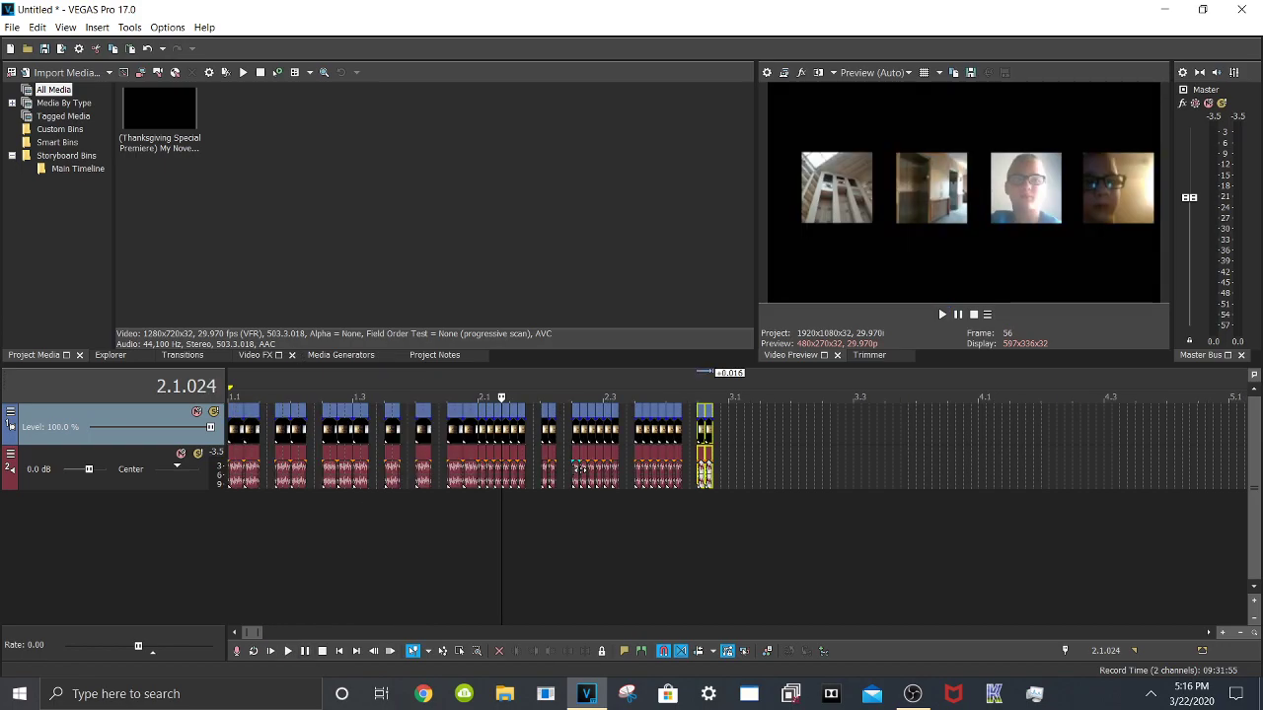
scroll(681, 488, up, 3)
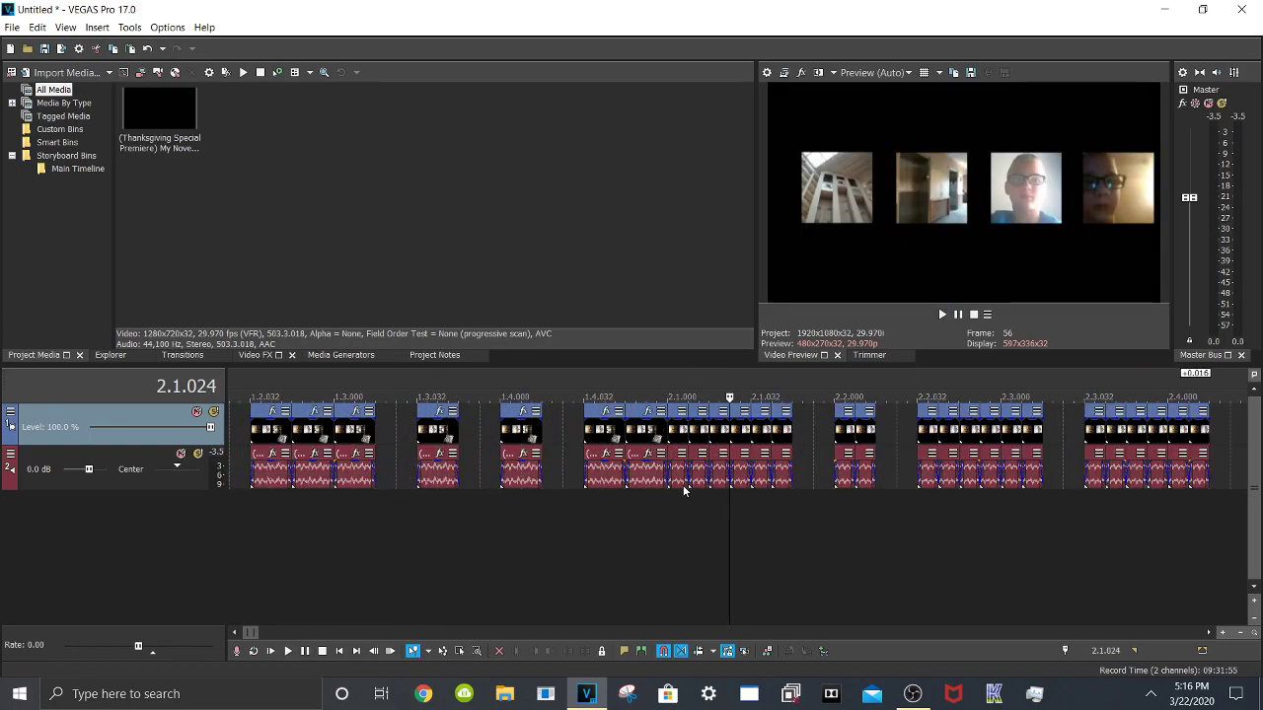
click(719, 434)
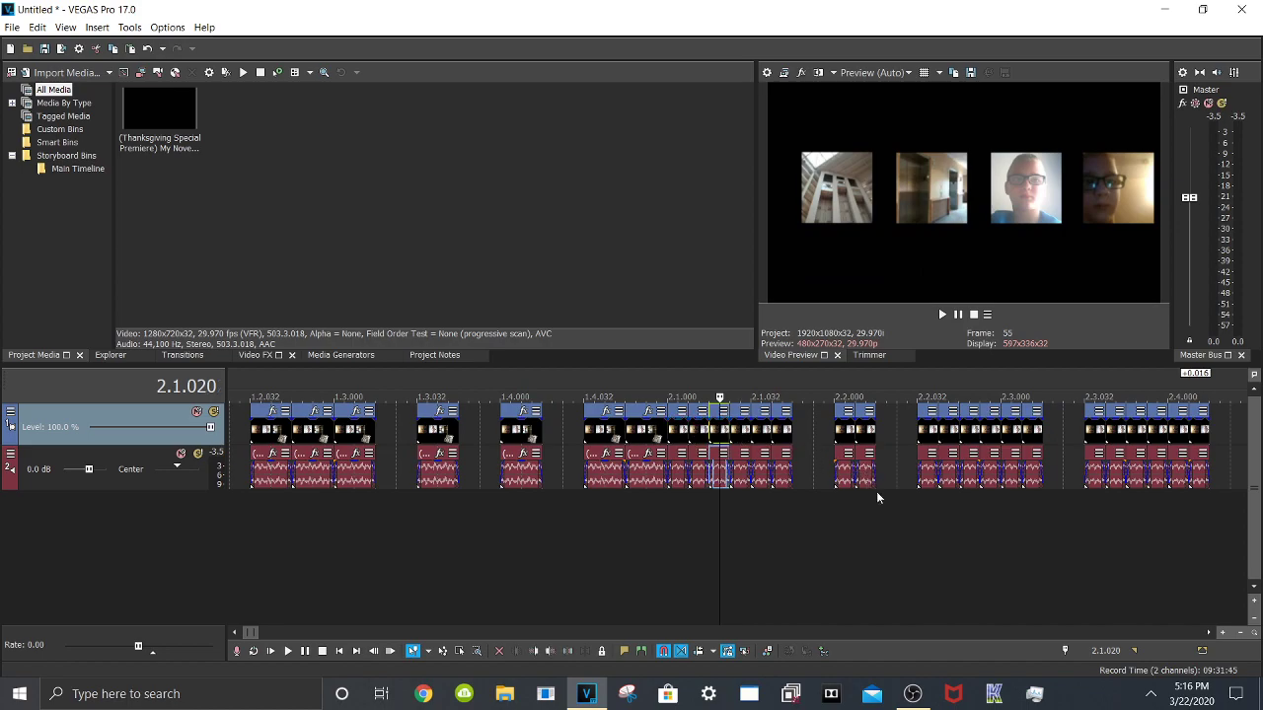
scroll(875, 504, down, 7)
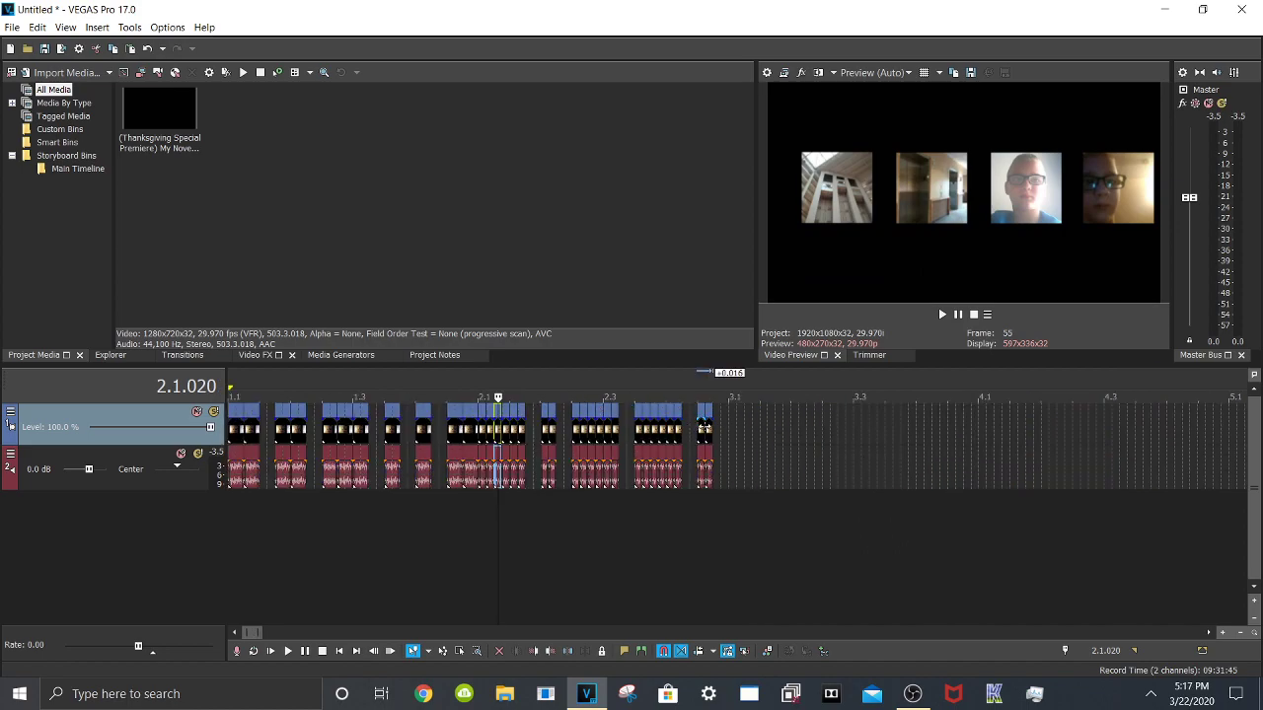
Delete all the half-length sample pairs from 2.1.016 to the end of the second measure
shift+click(708, 434)
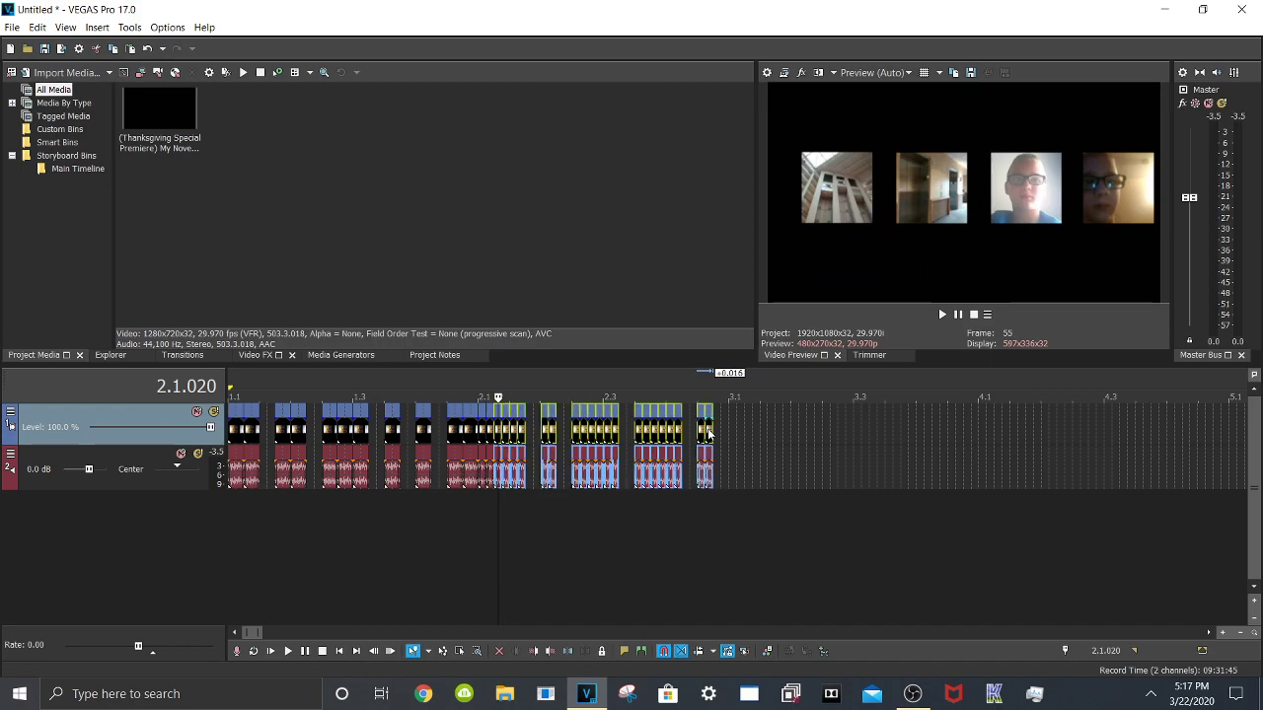
key(Delete)
Flip the video of the half-length sample at 2.1.000 horizontally back to its normal orientation in Event Pan/Crop
scroll(663, 446, up, 6)
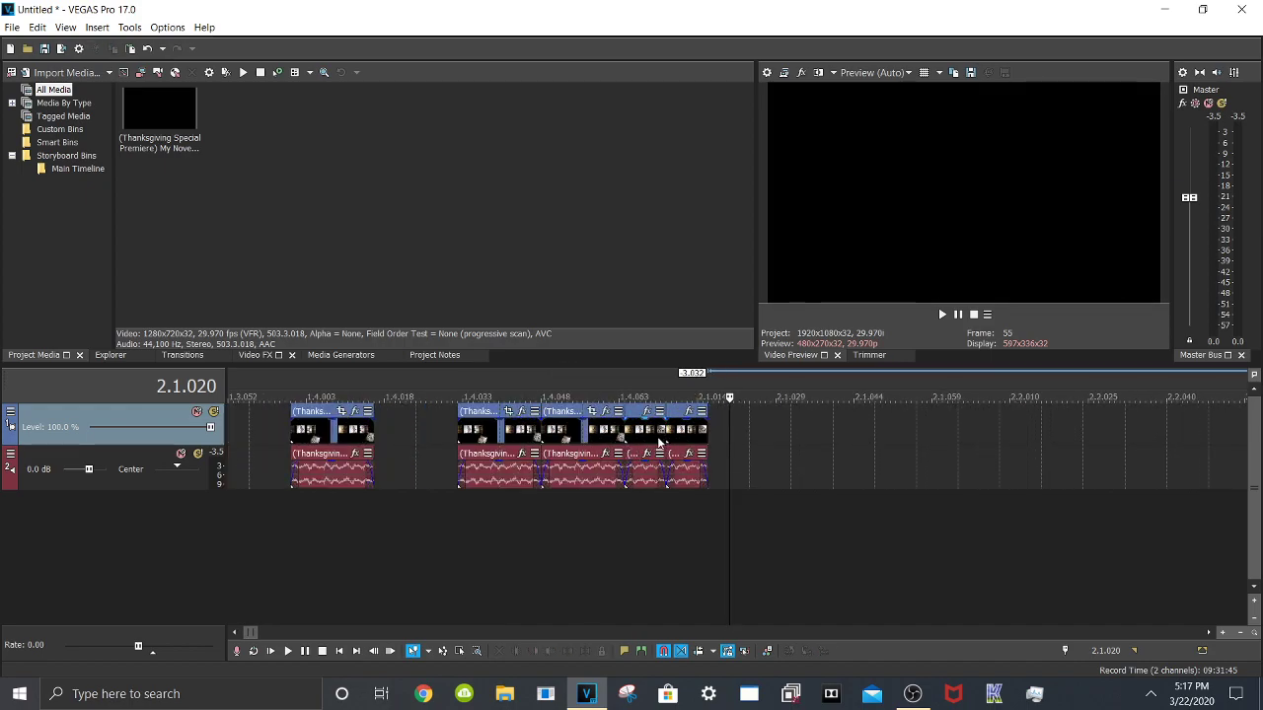
scroll(659, 444, up, 3)
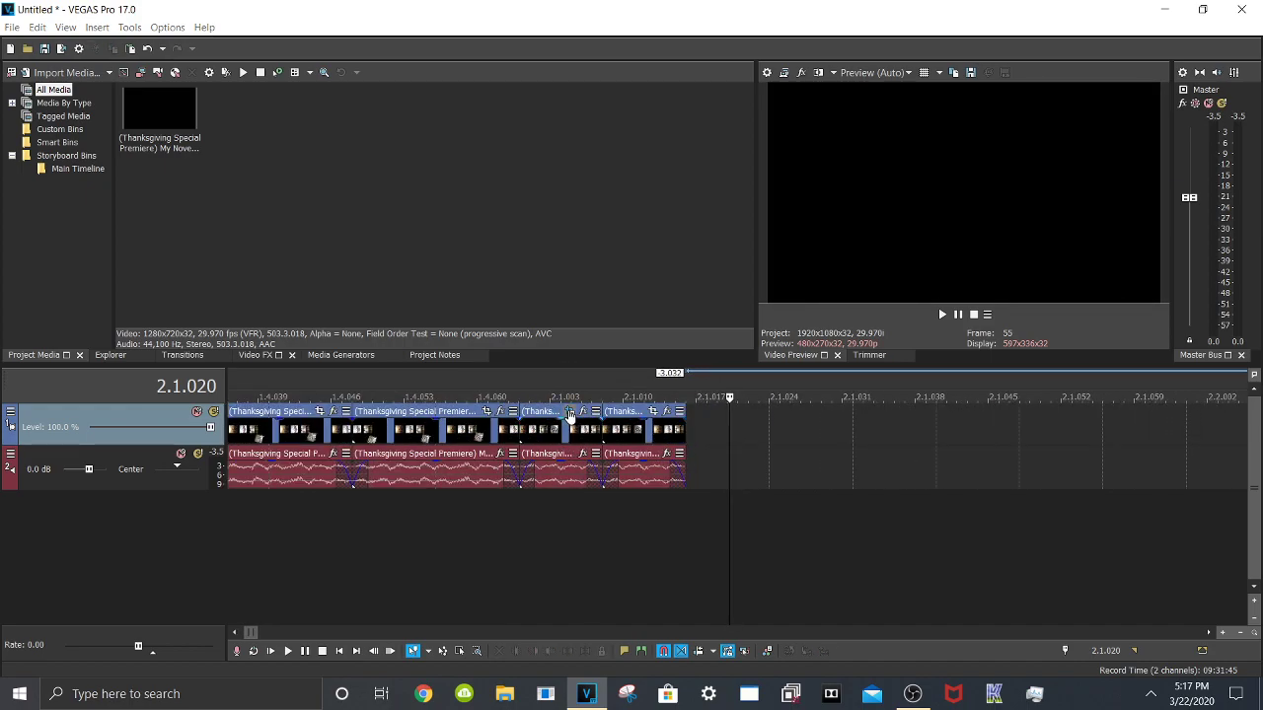
click(570, 412)
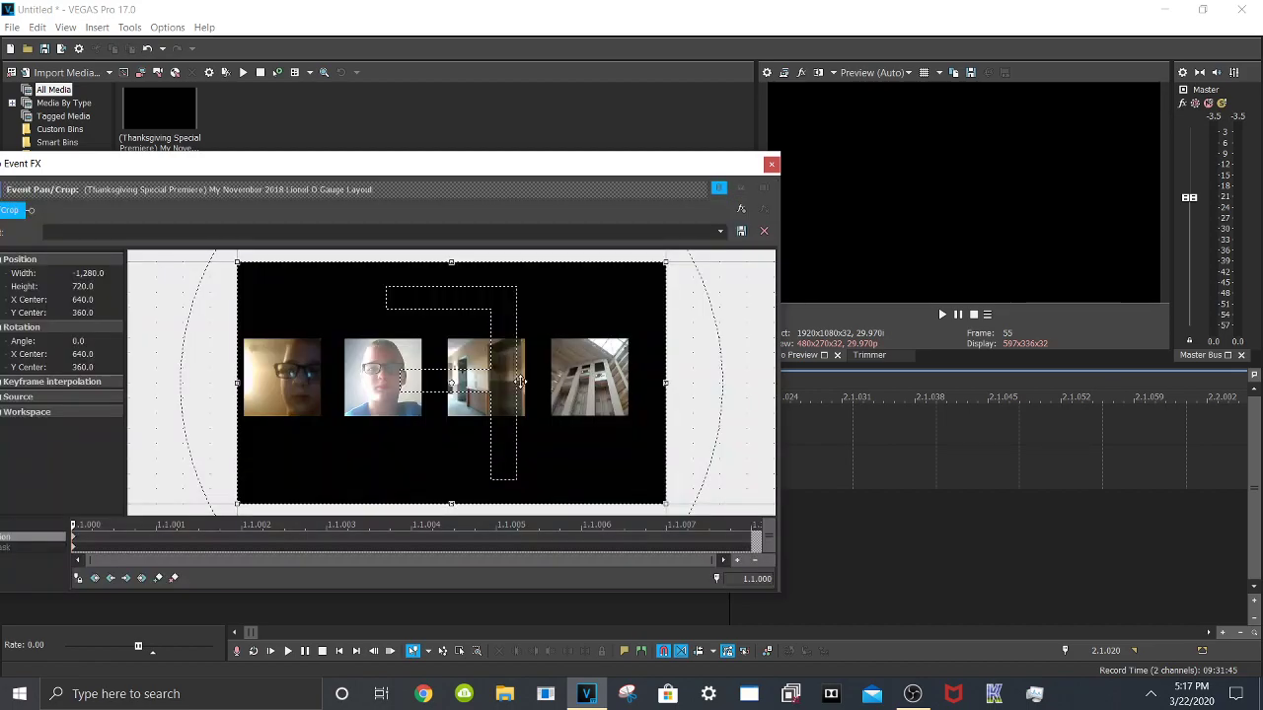
right_click(519, 382)
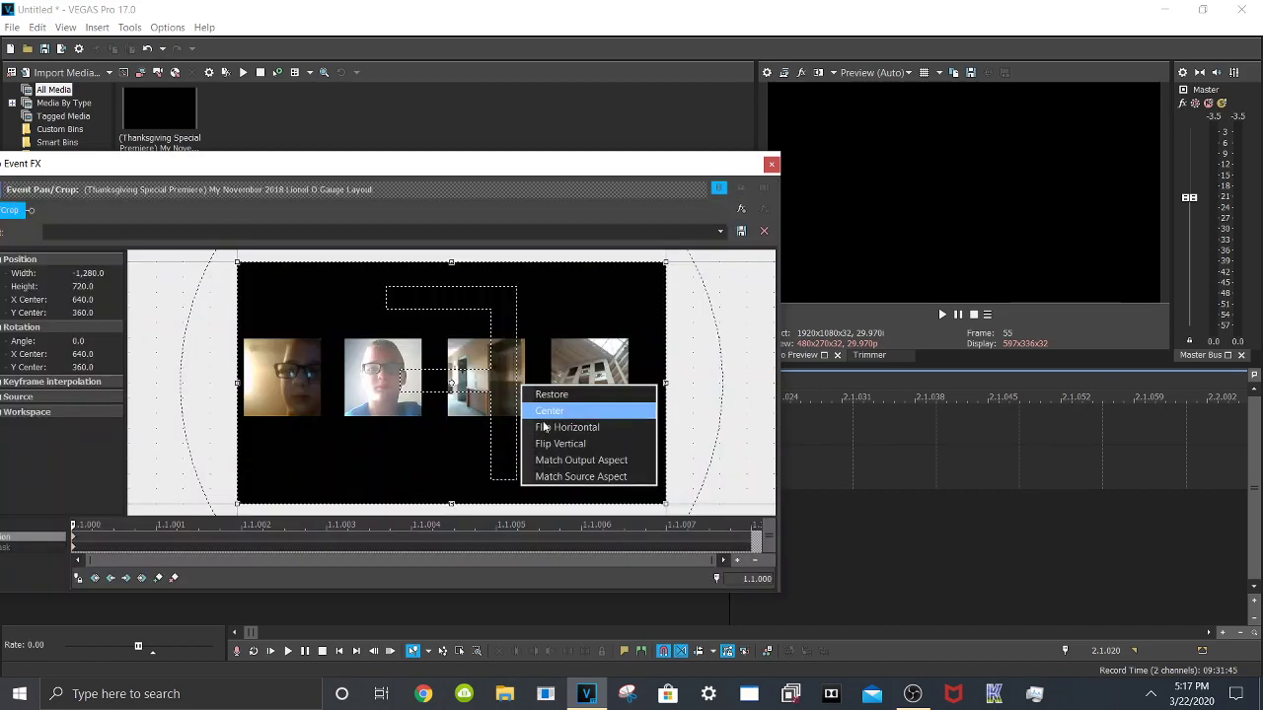
click(547, 428)
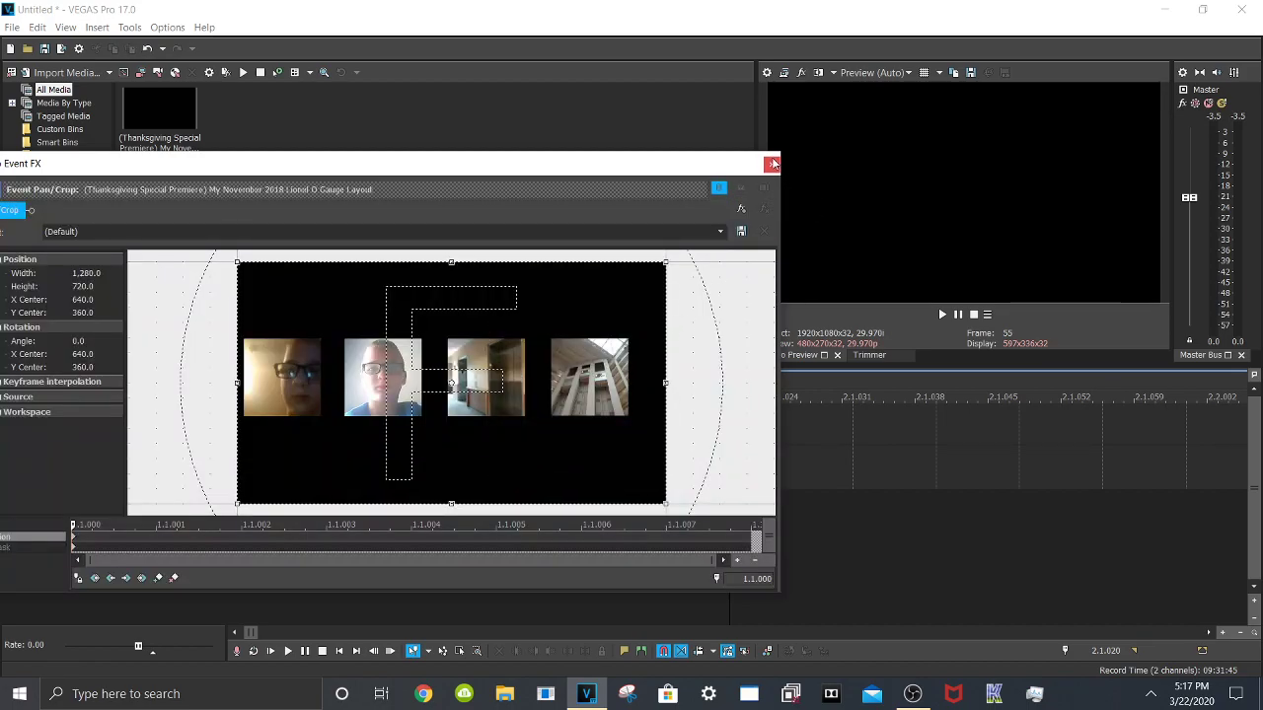
click(772, 164)
Apply the Default preset of the Invert video effect to the half-length sample at 2.1.000
click(550, 435)
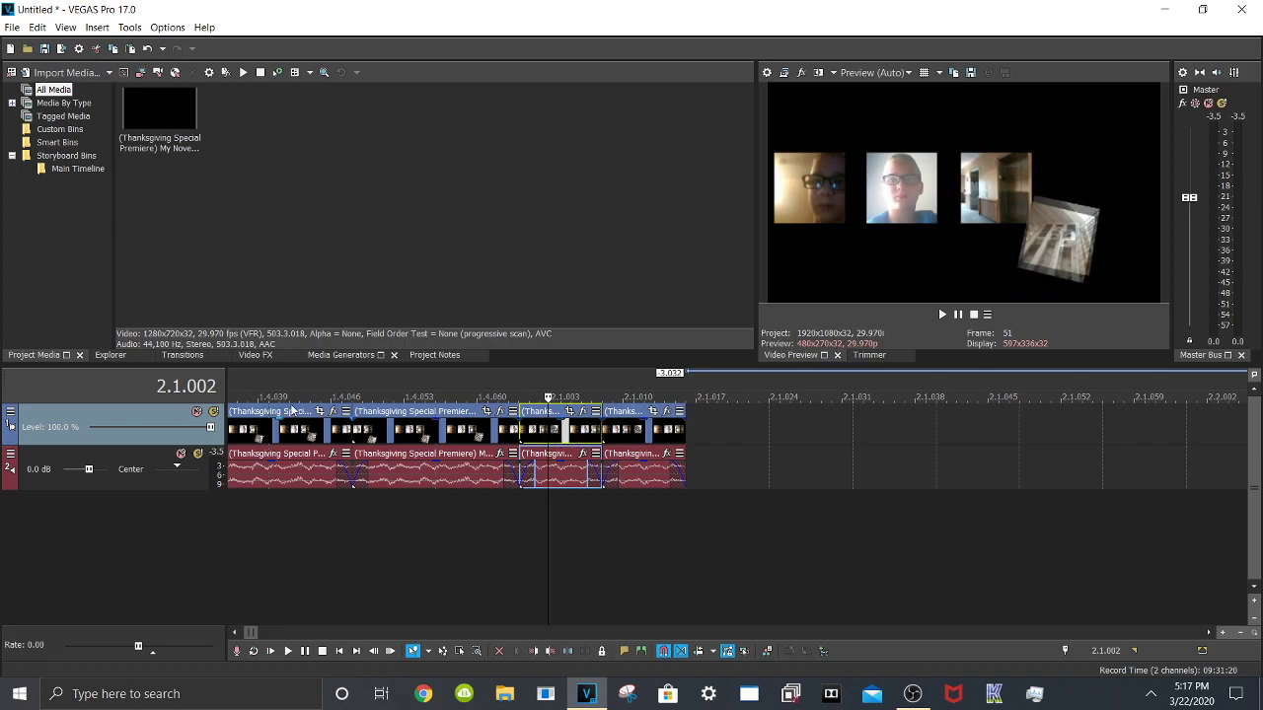
click(254, 357)
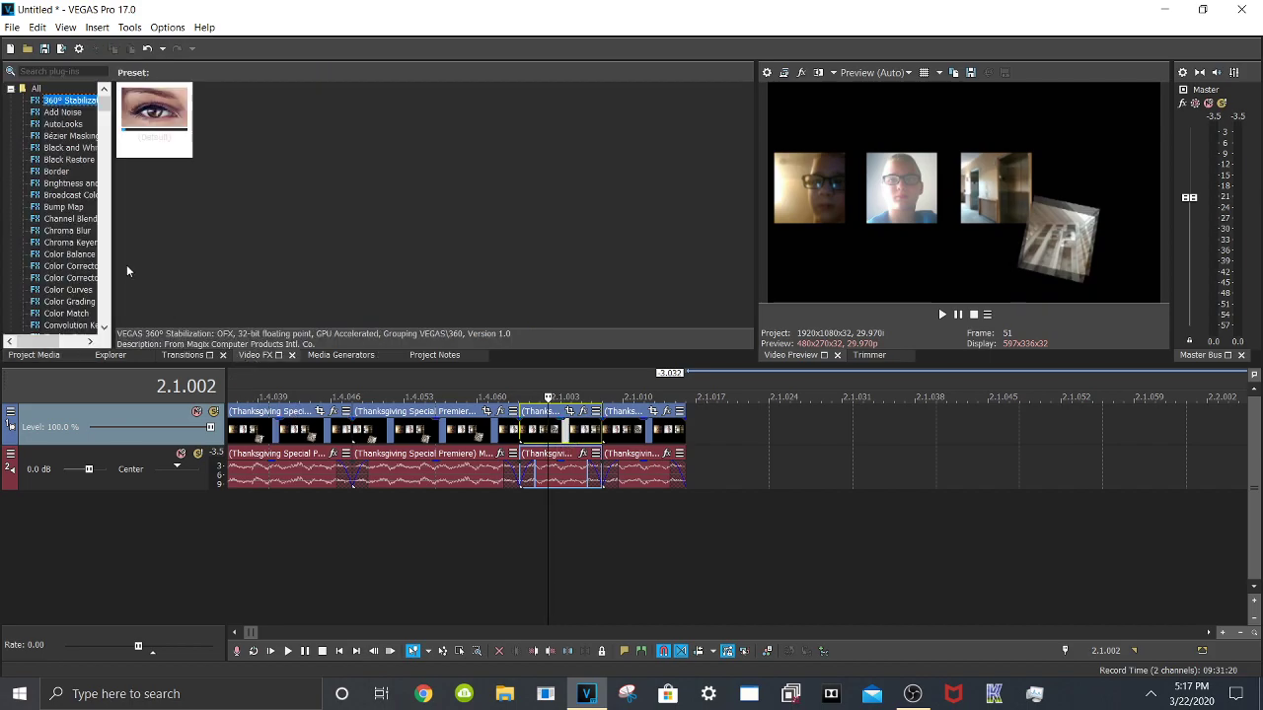
scroll(36, 229, down, 6)
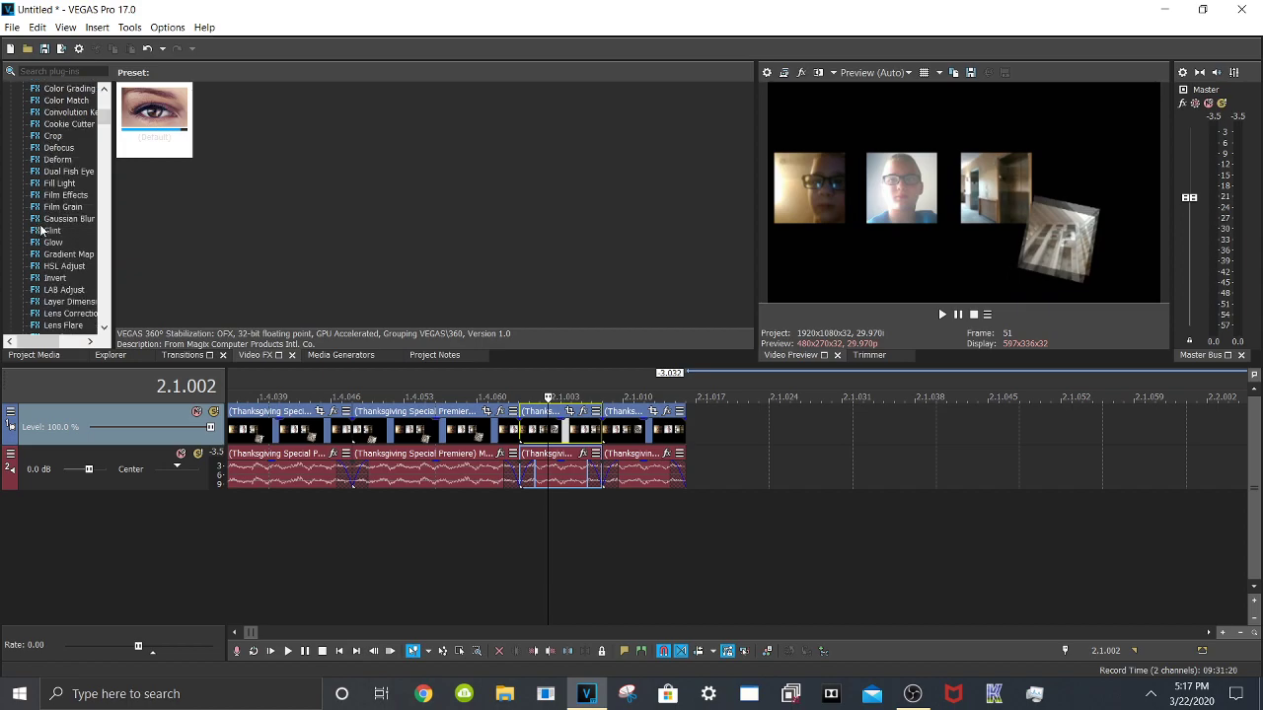
click(51, 279)
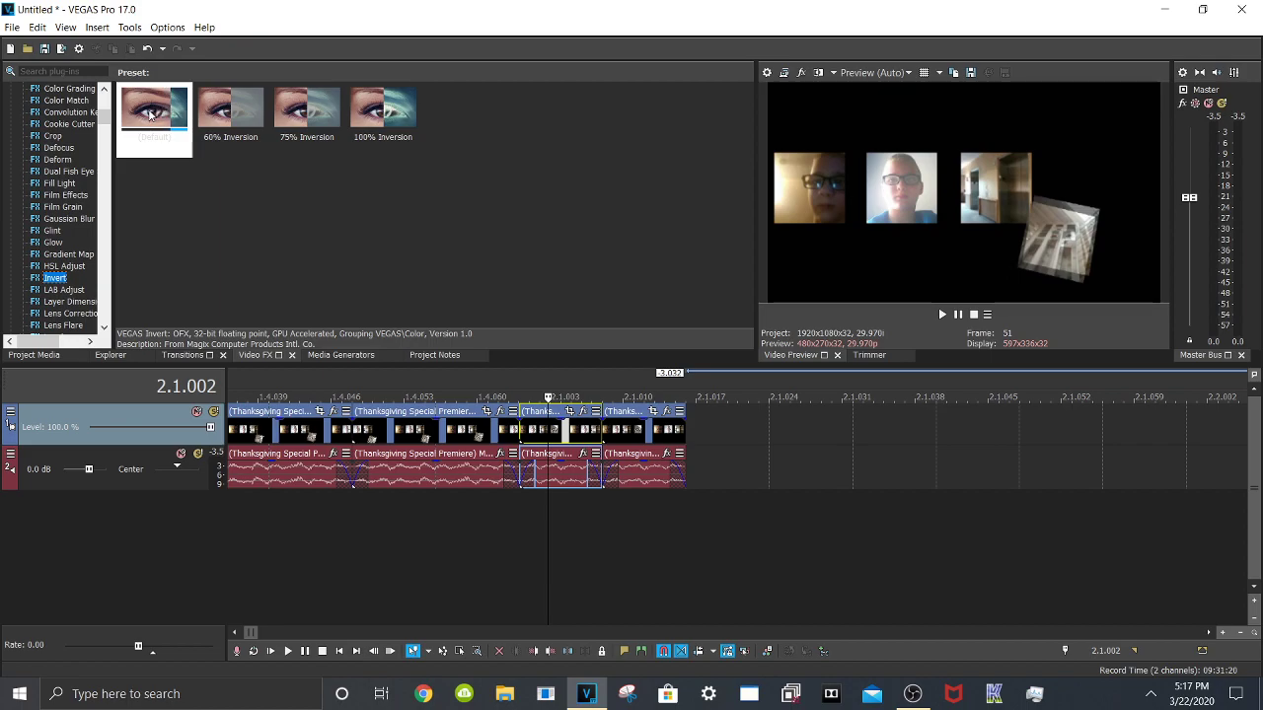
drag(150, 114, 577, 430)
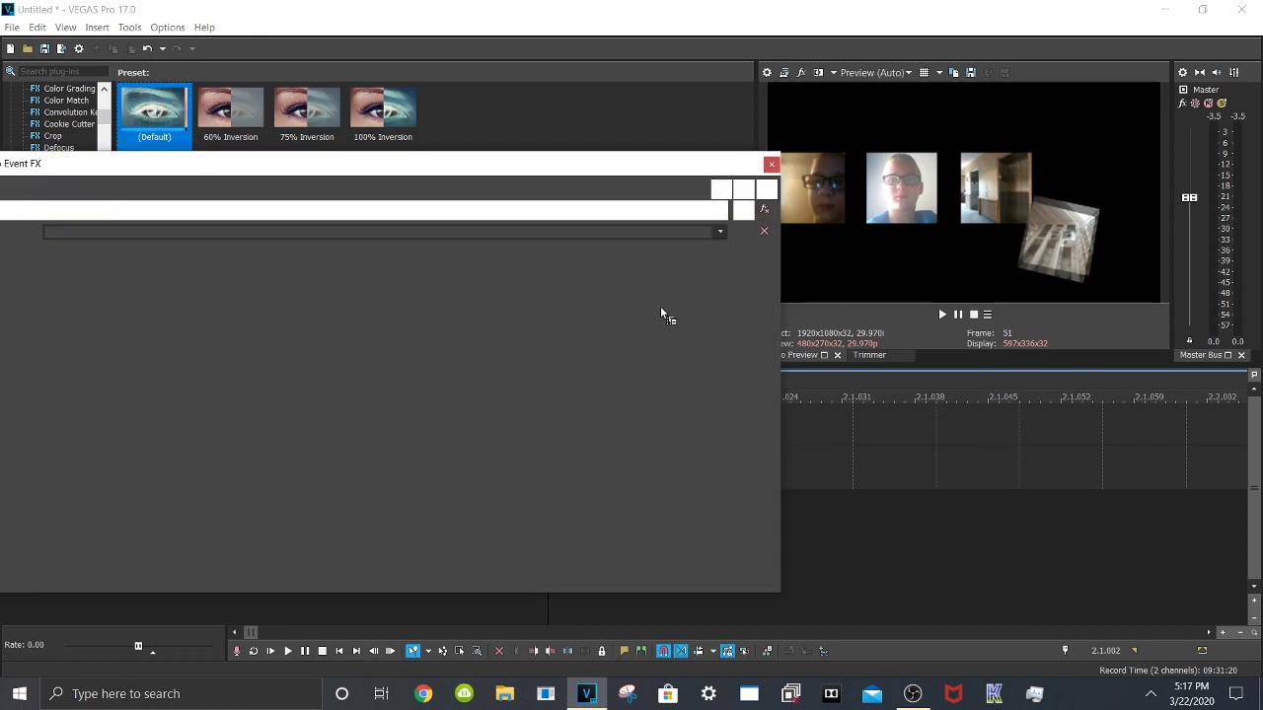
click(772, 163)
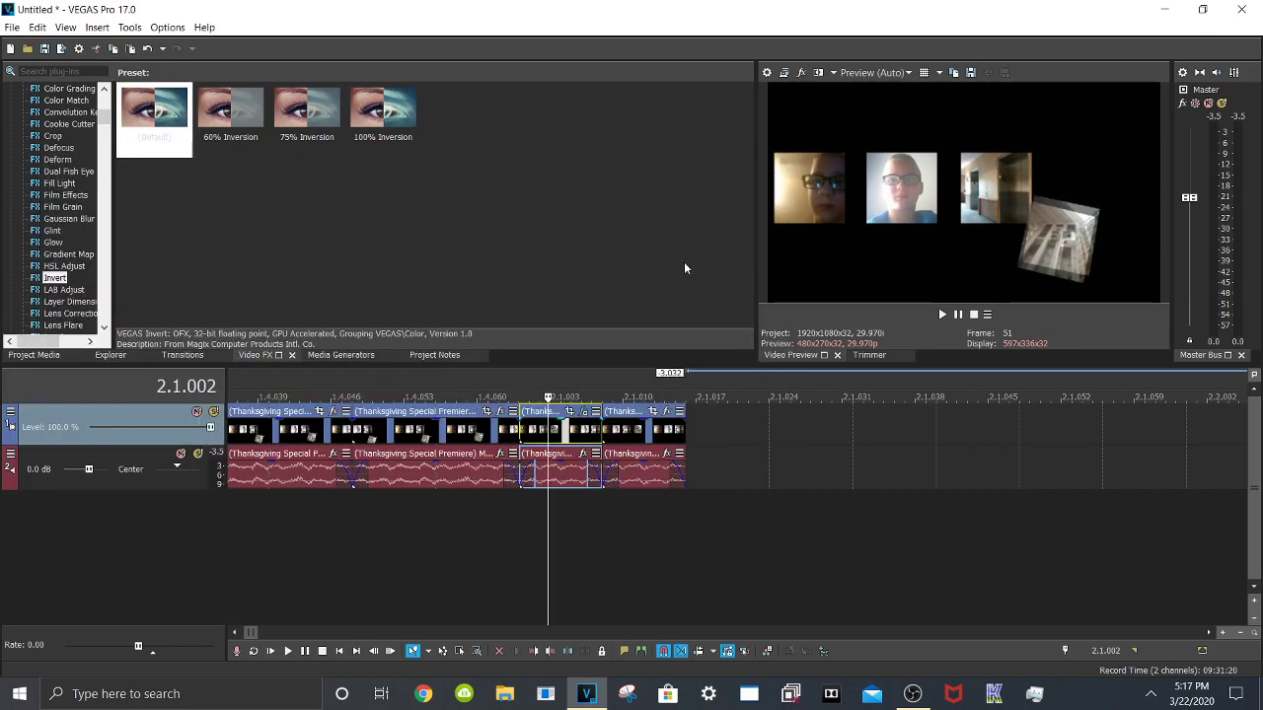
Copy the inverted and normal half-length samples as a pair and paste the pair twice in a row starting at 2.1.016
ctrl+click(635, 432)
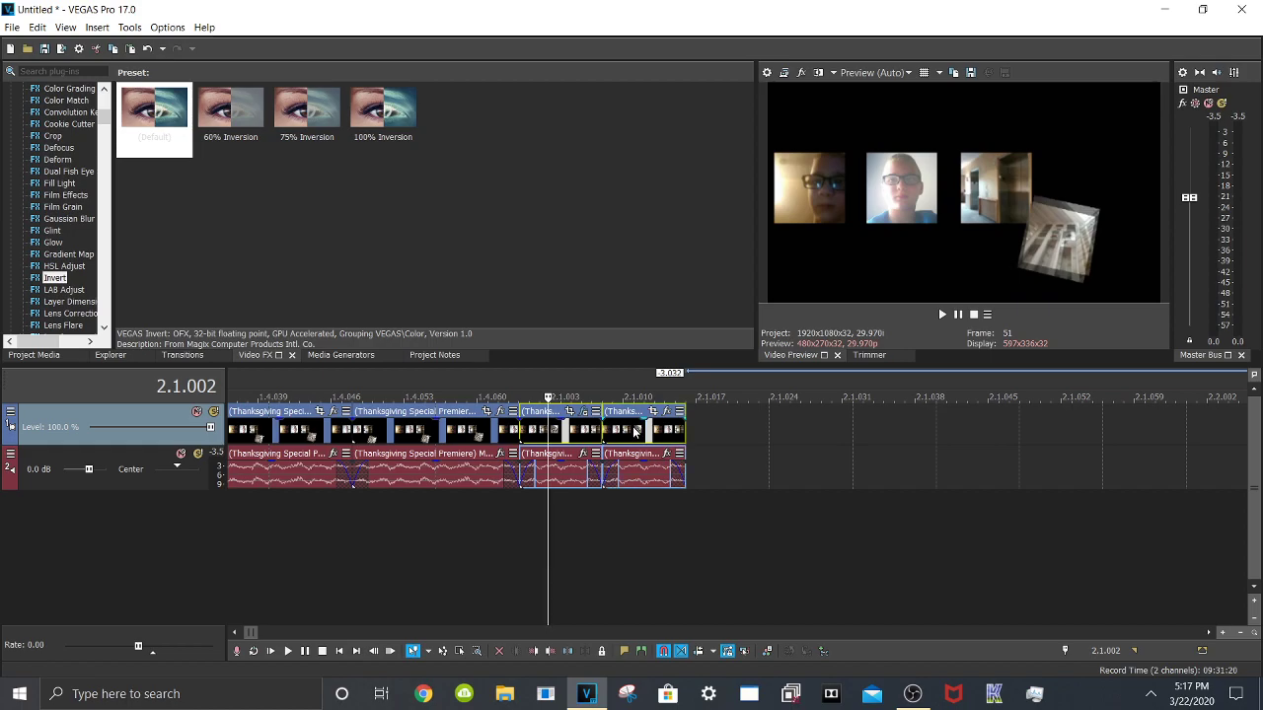
click(689, 375)
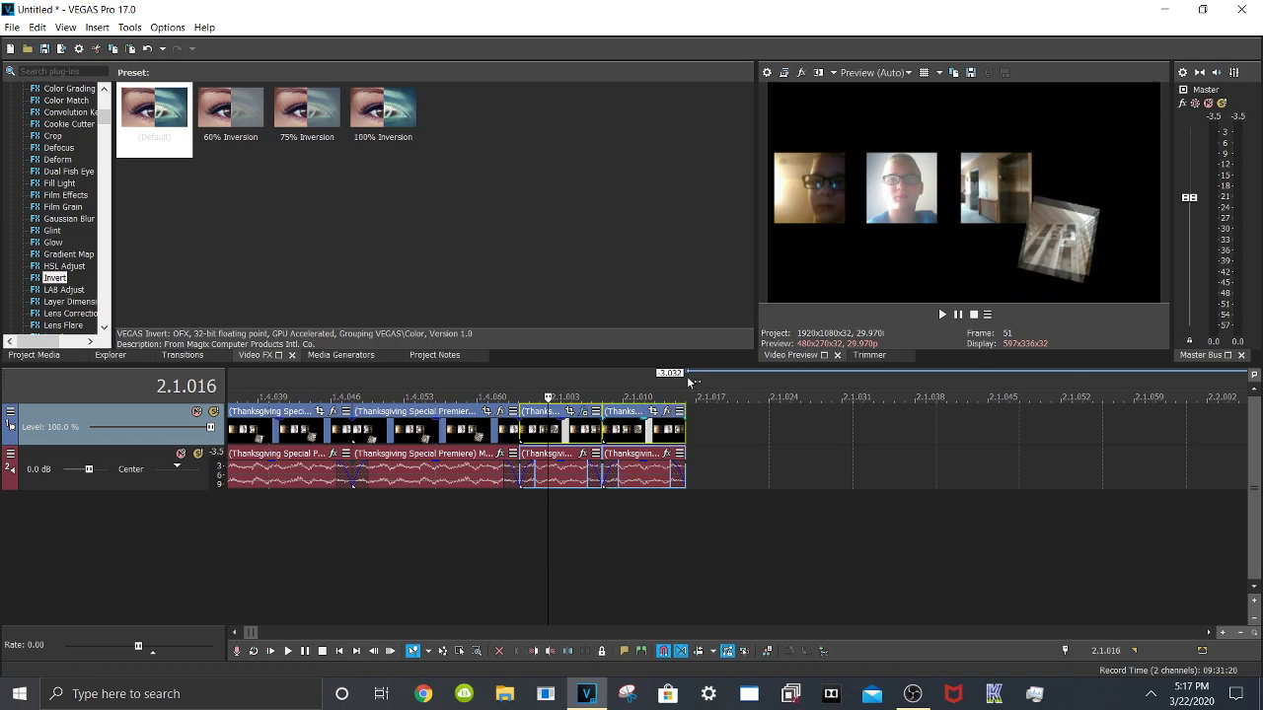
scroll(765, 478, down, 2)
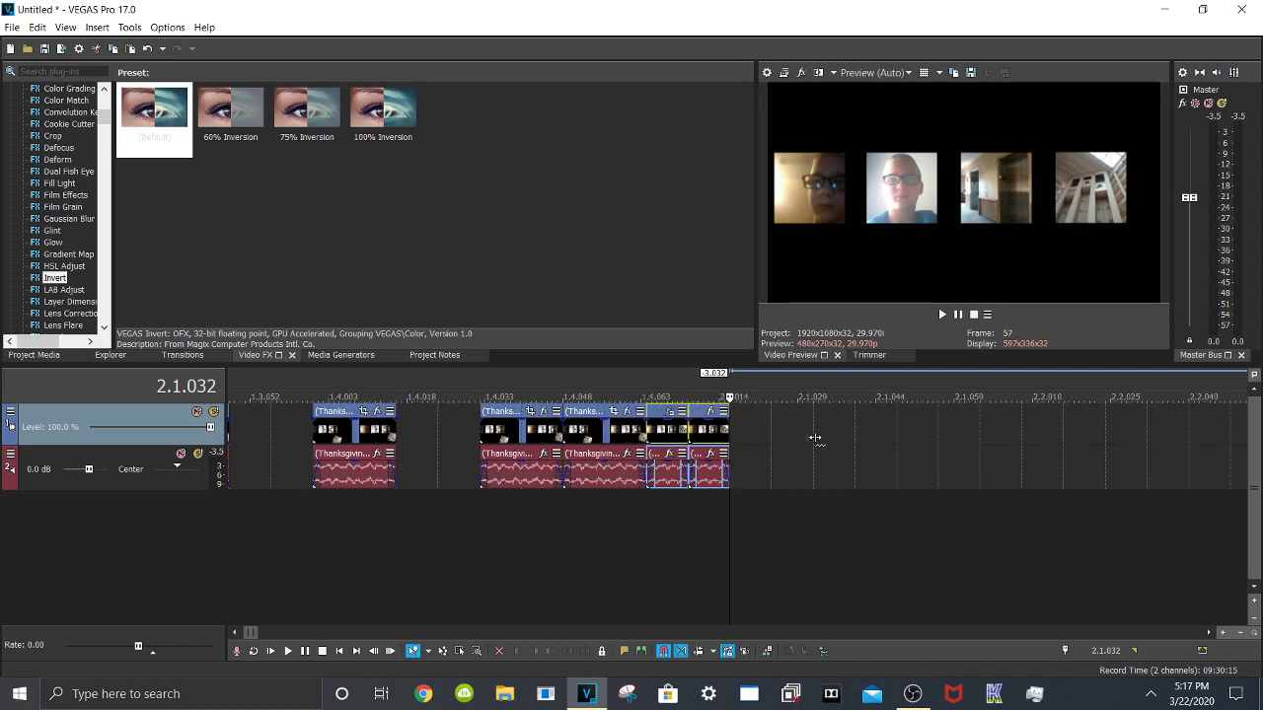
key(ctrl+v)
key(ctrl+v)
Paste one inverted-and-normal pair at 2.2.000 and three consecutive pairs starting at 2.2.032
click(977, 422)
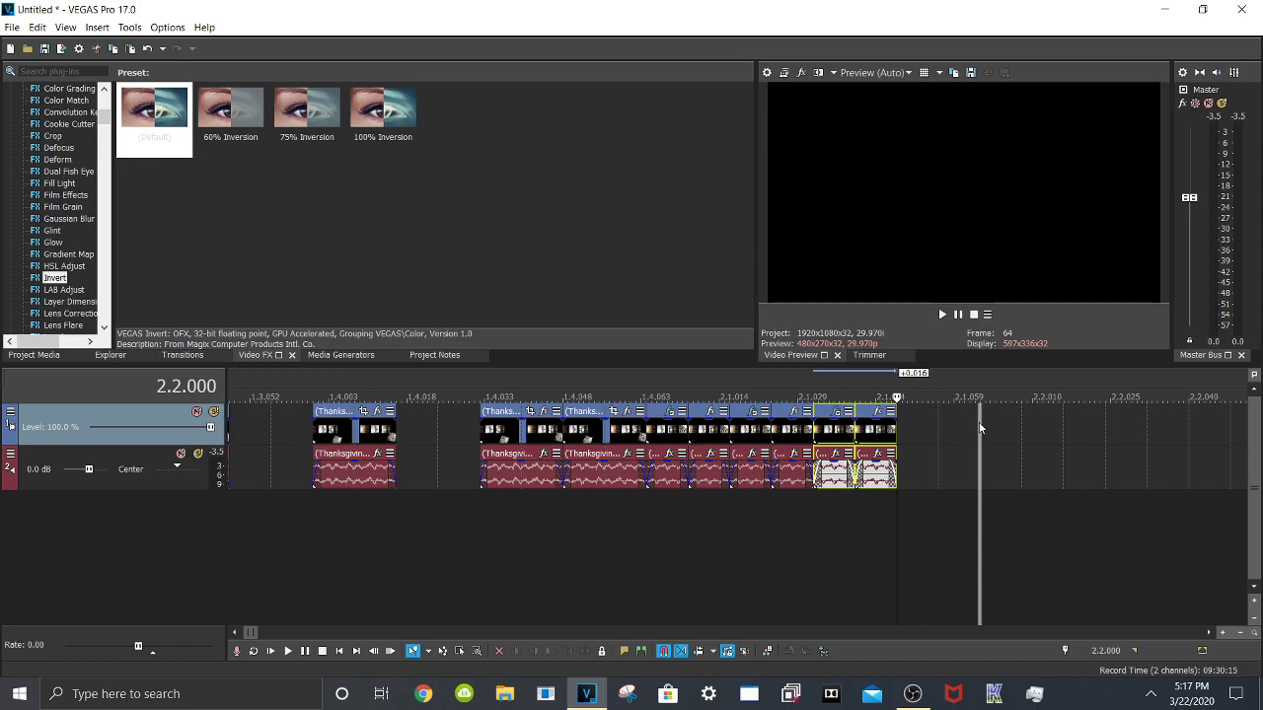
scroll(988, 433, down, 2)
key(ctrl+v)
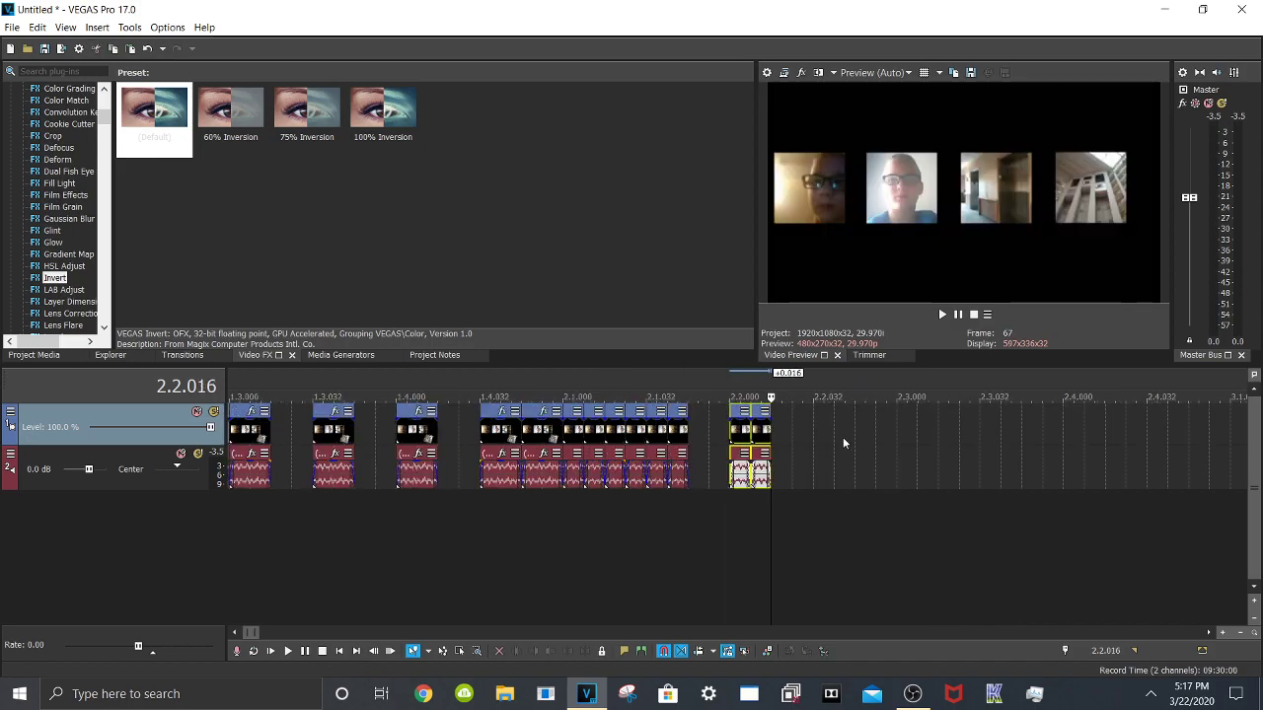
click(813, 422)
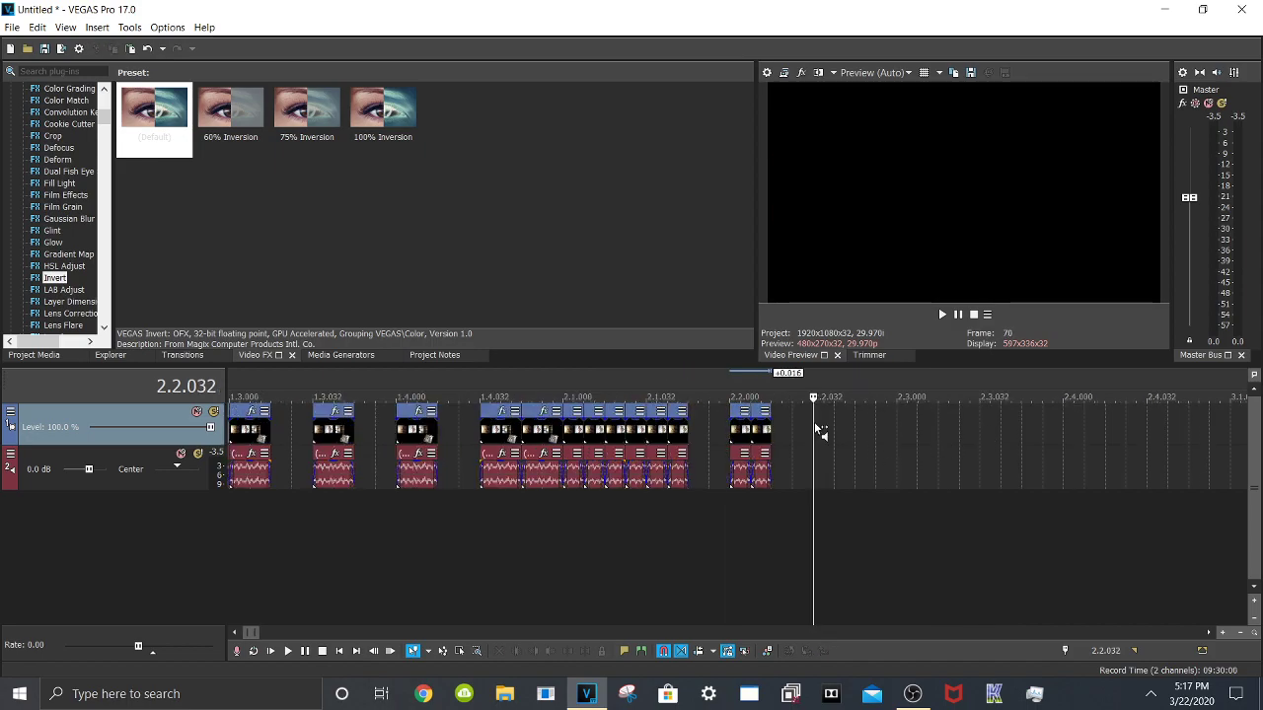
key(ctrl+v)
key(ctrl+v)
key(ctrl+v)
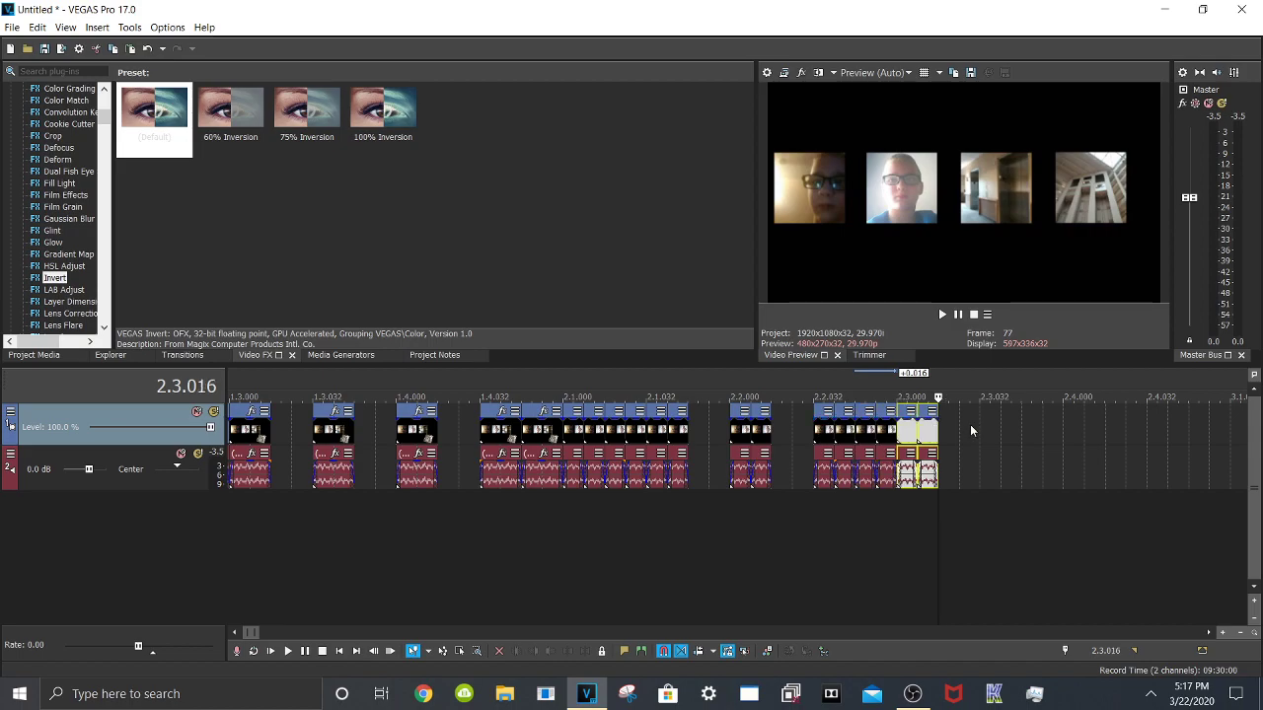
Paste three consecutive inverted-and-normal pairs starting at 2.3.032 and a single pair at 2.4.032
click(980, 423)
key(ctrl+v)
key(ctrl+v)
key(ctrl+v)
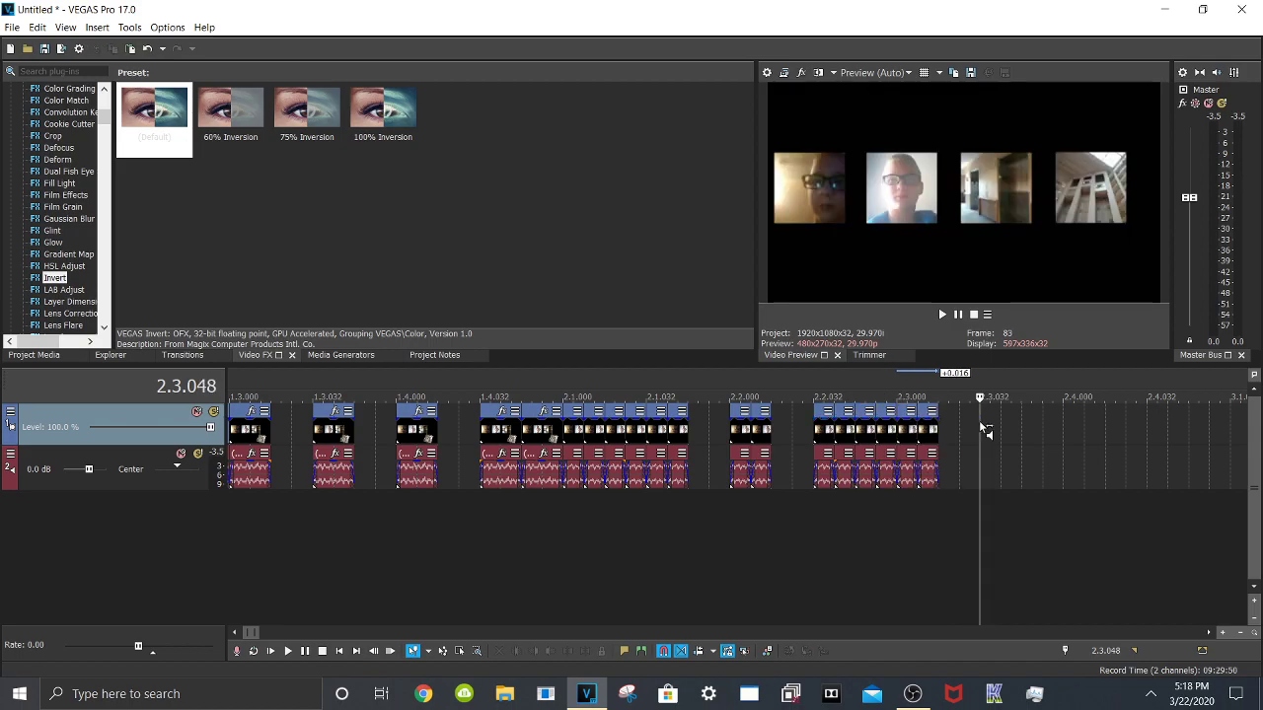
click(1148, 420)
key(ctrl+v)
scroll(924, 550, down, 4)
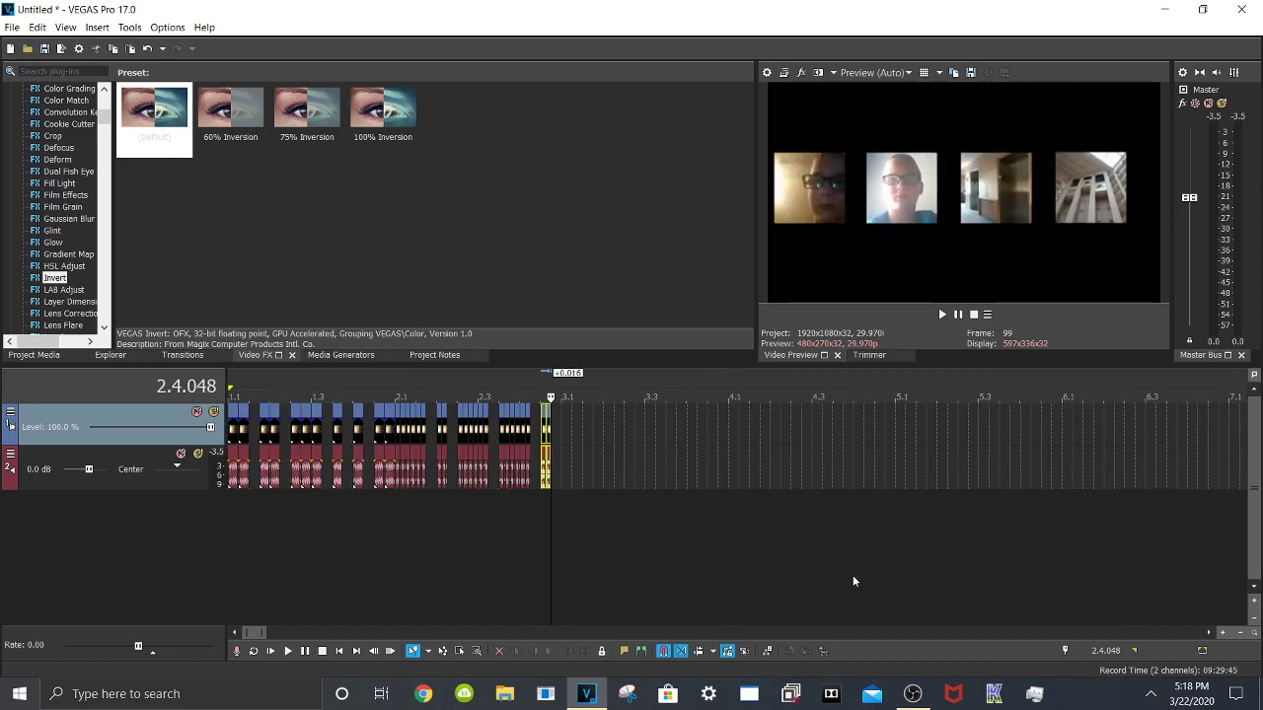
Play the two-measure pattern with the inverted hits twice from the start
click(271, 652)
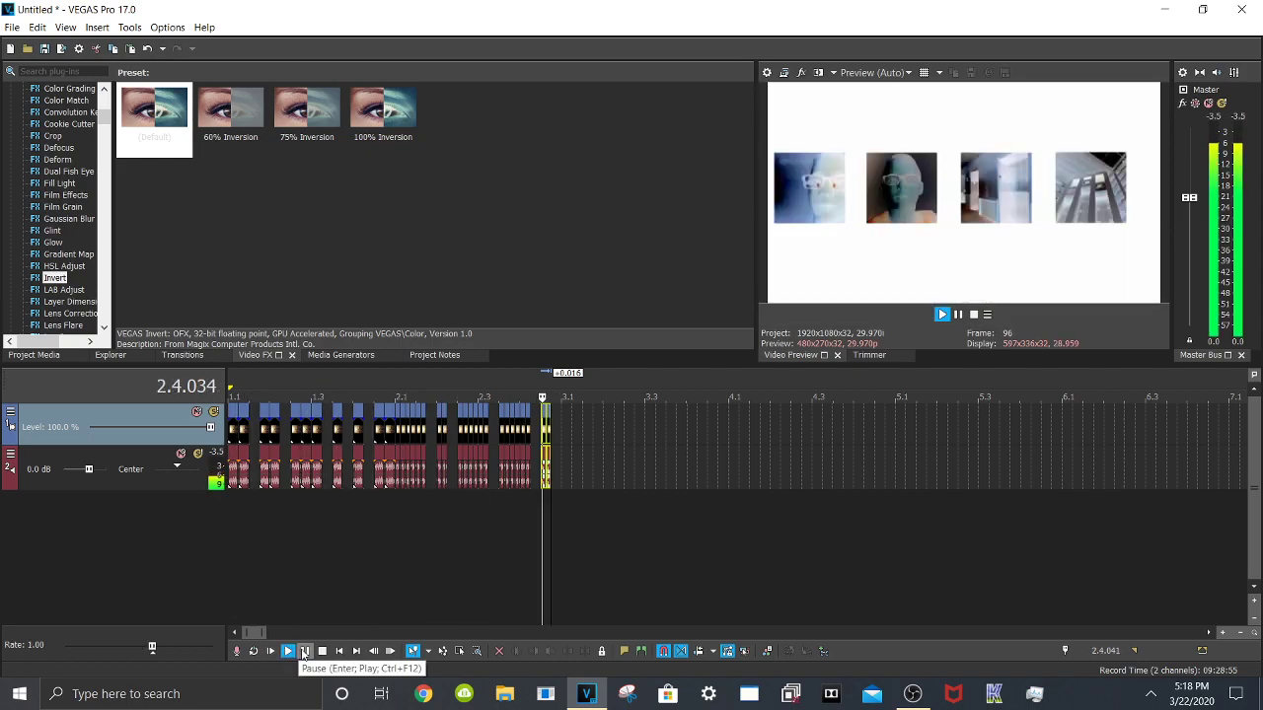
click(304, 651)
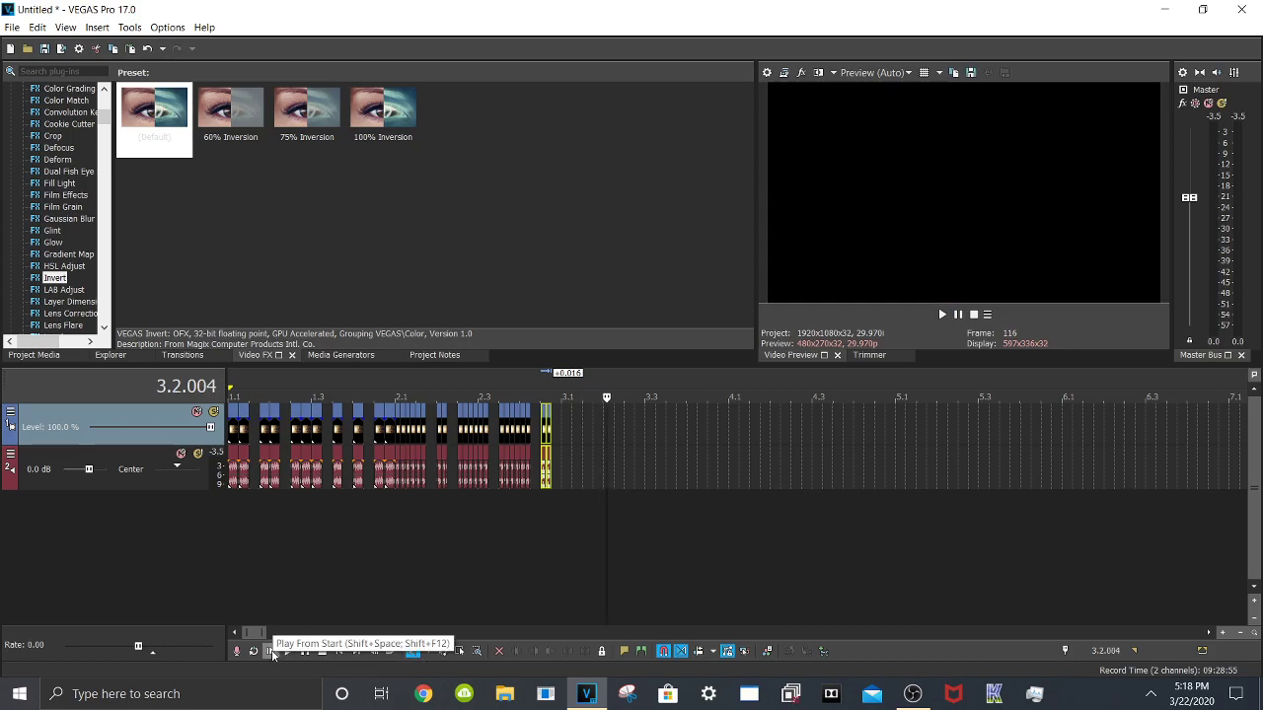
click(273, 652)
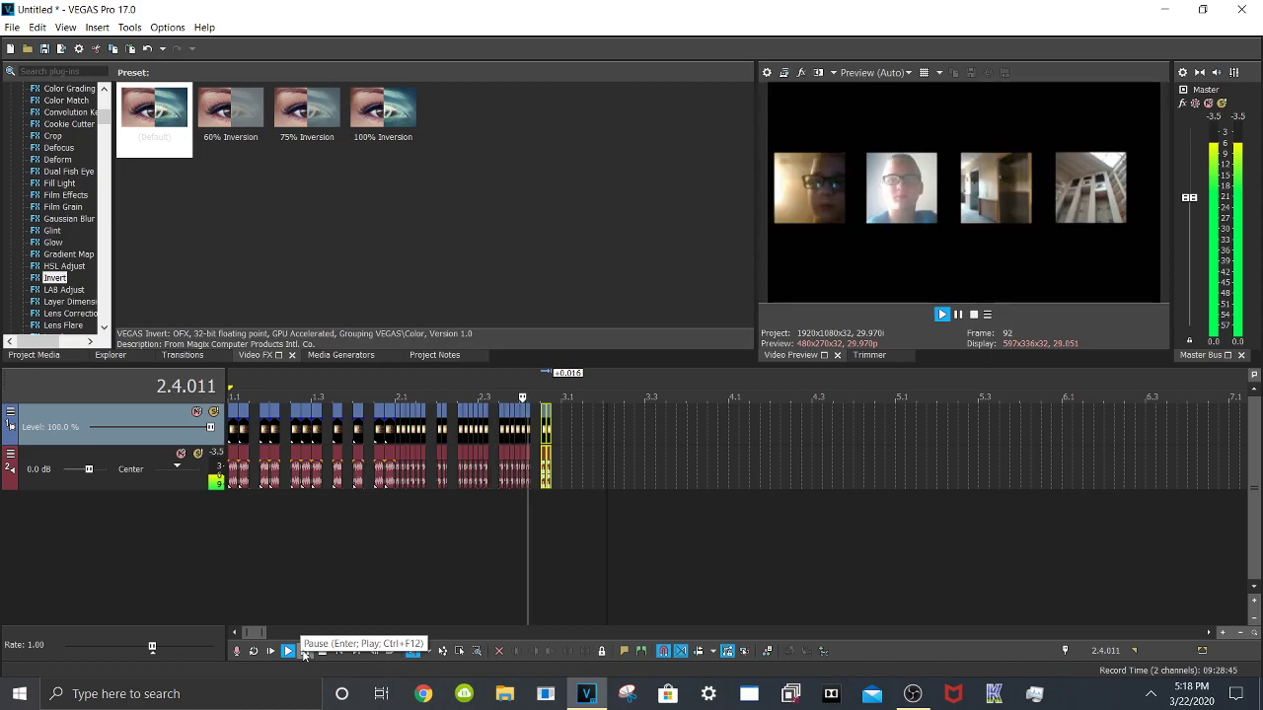
click(303, 651)
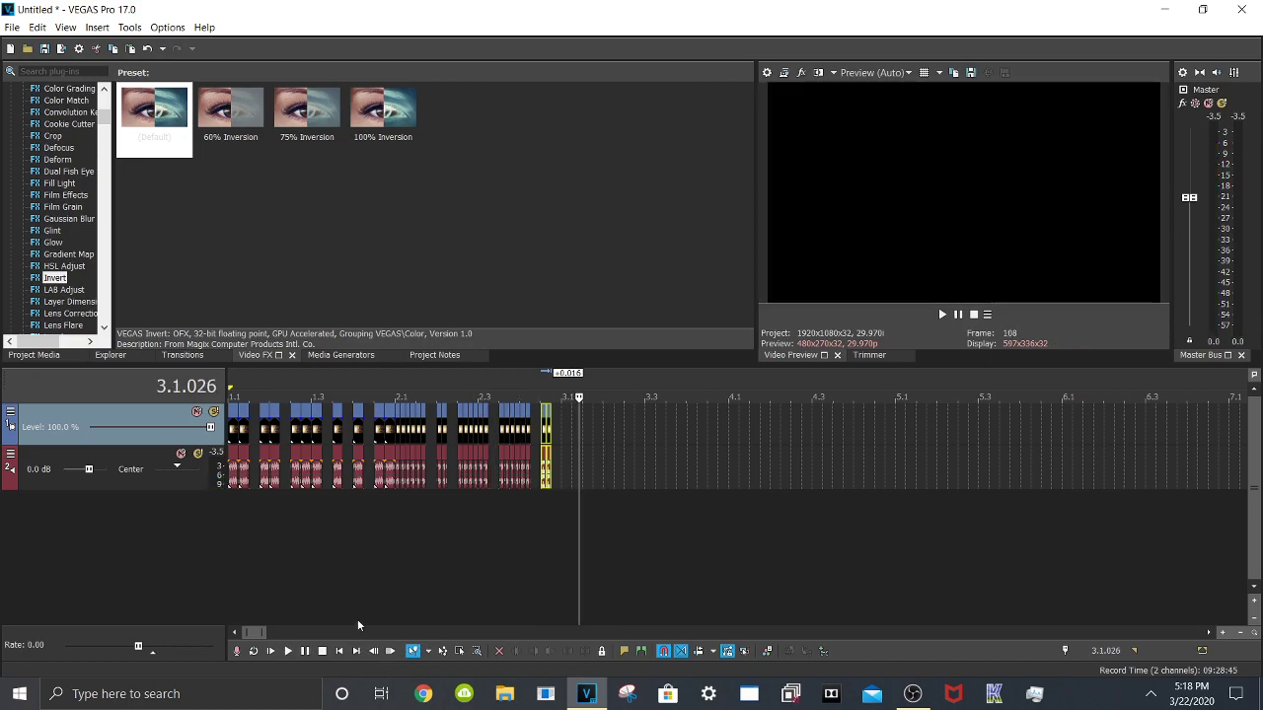
Delete every half-length sample in the second measure except the normal-colored one at 2.1.008
click(235, 430)
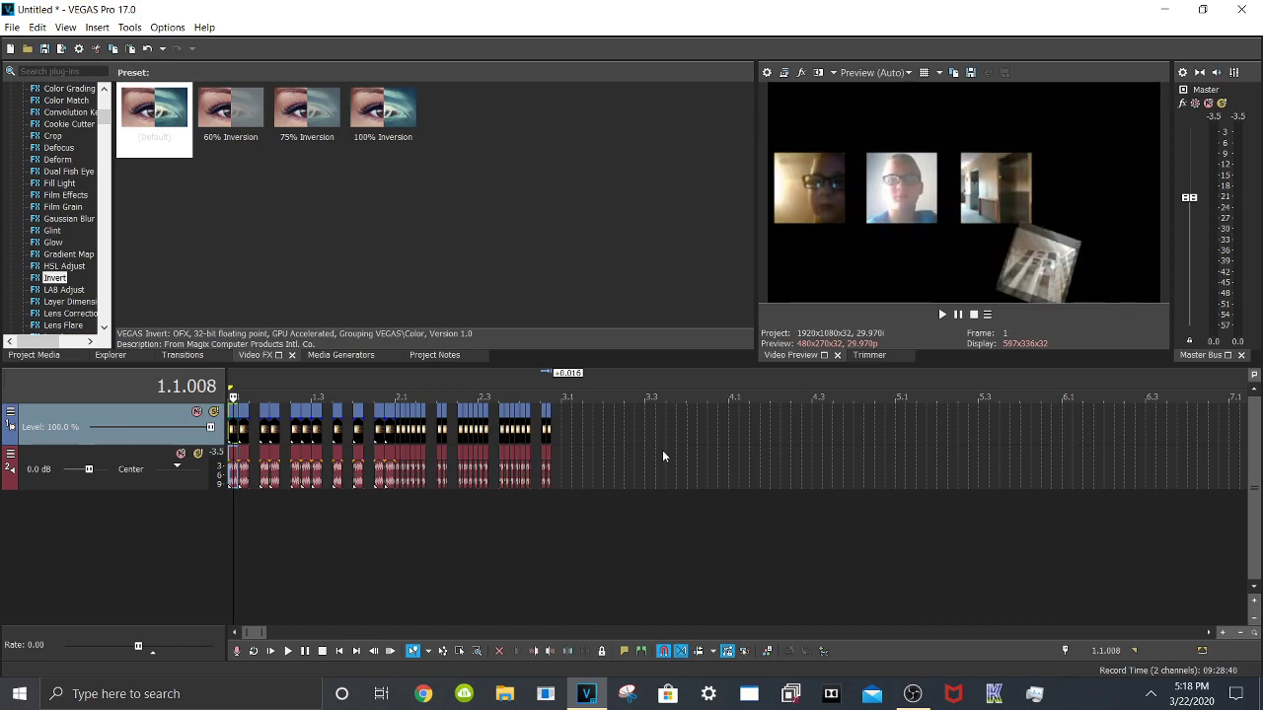
scroll(661, 451, up, 3)
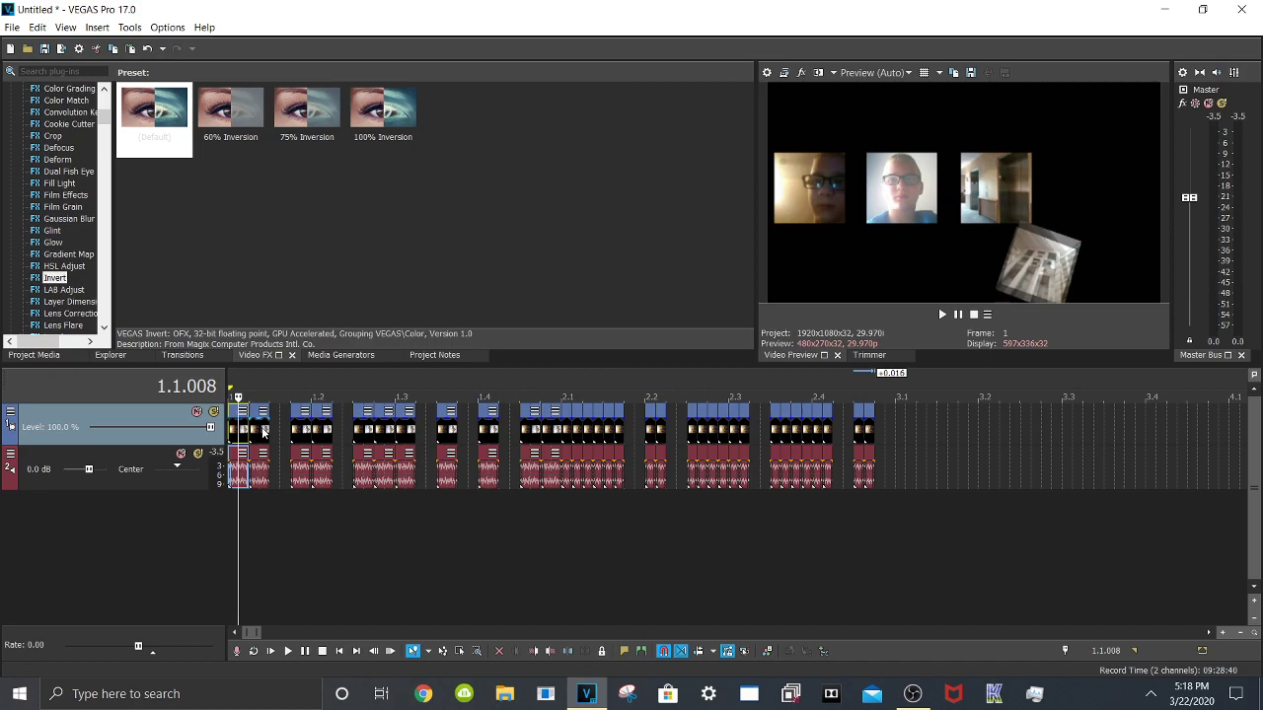
click(260, 431)
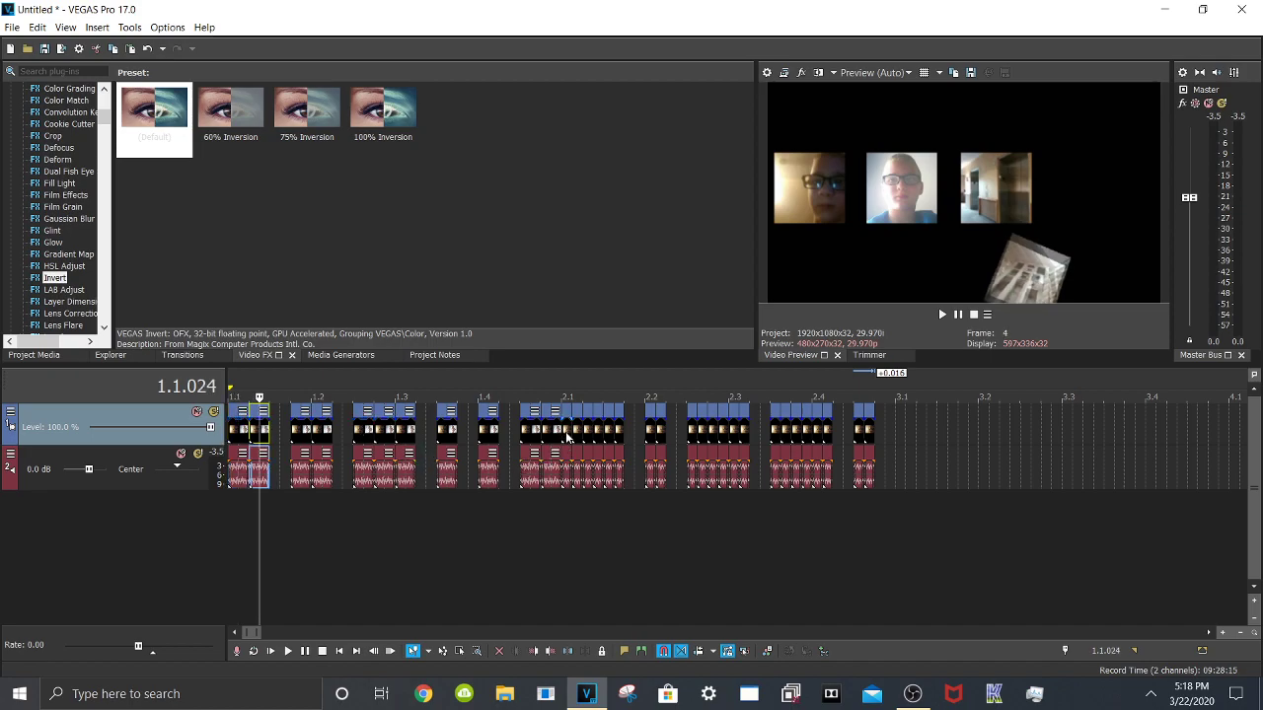
click(567, 437)
drag(568, 431, 589, 428)
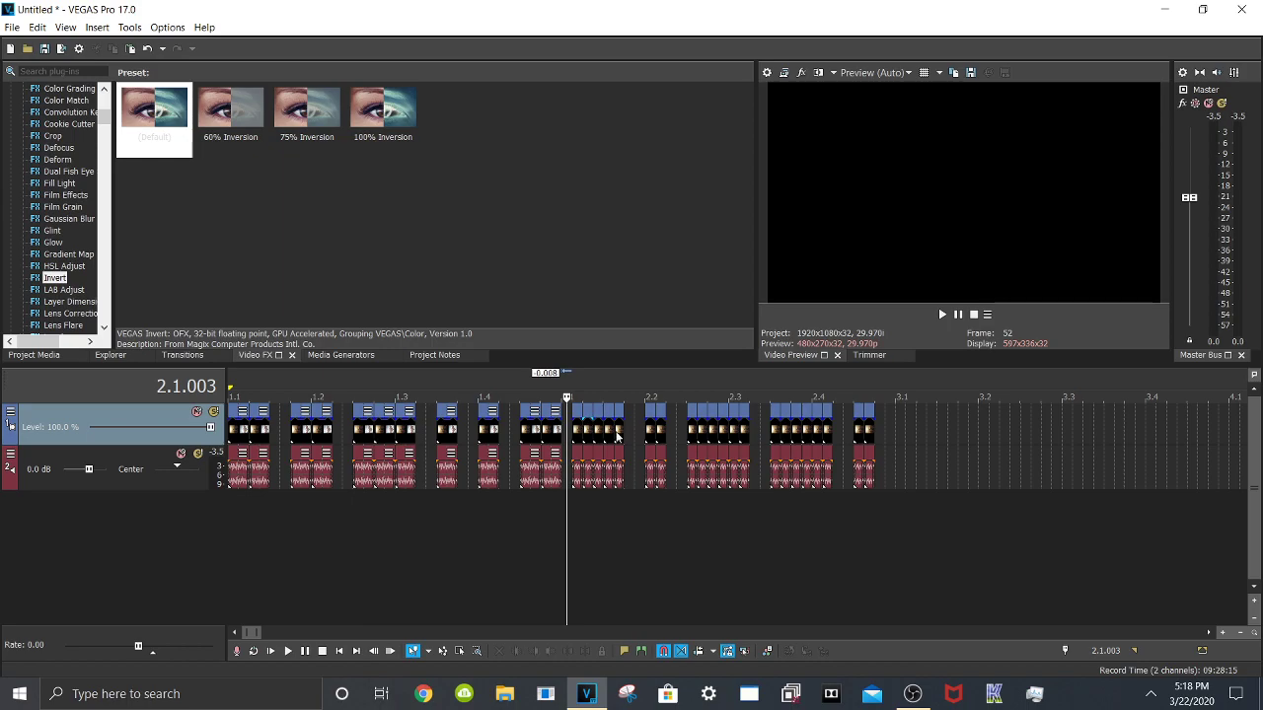
key(Right)
key(Right)
key(Right)
shift+click(868, 429)
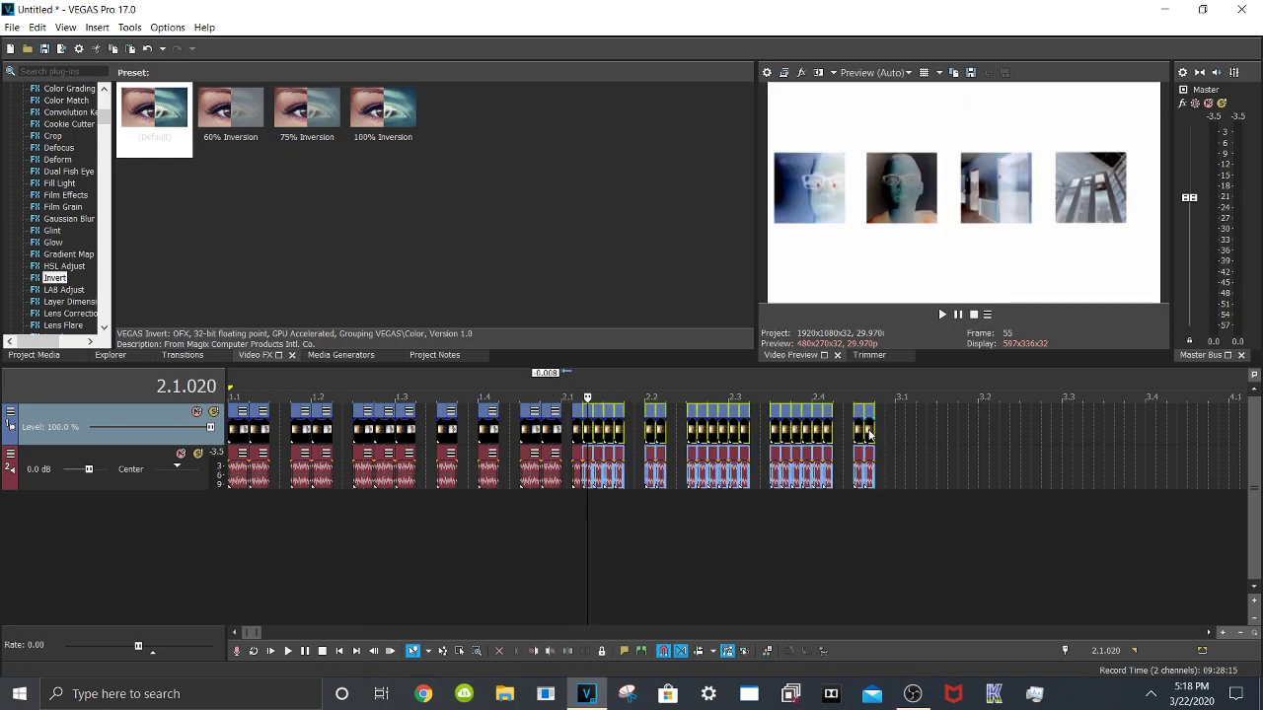
key(Delete)
Delete all the full-length samples after the first one, keeping the single half-length sample
click(253, 431)
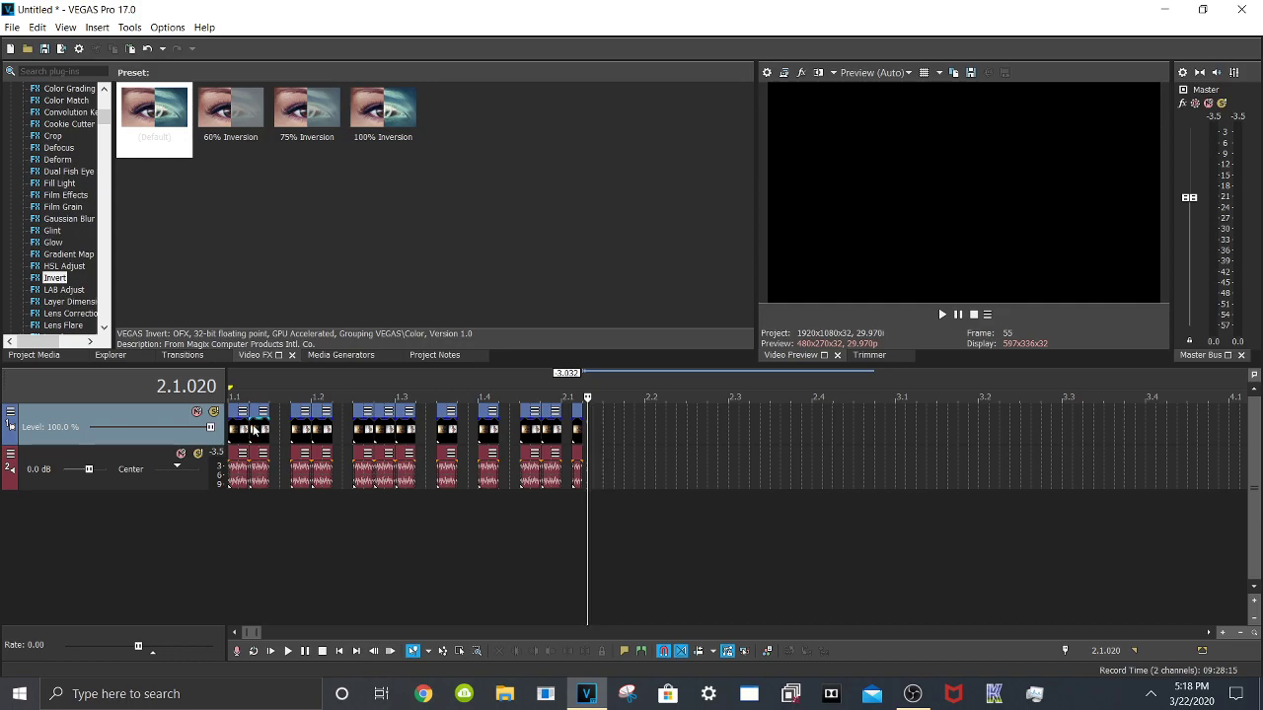
shift+click(552, 431)
key(Delete)
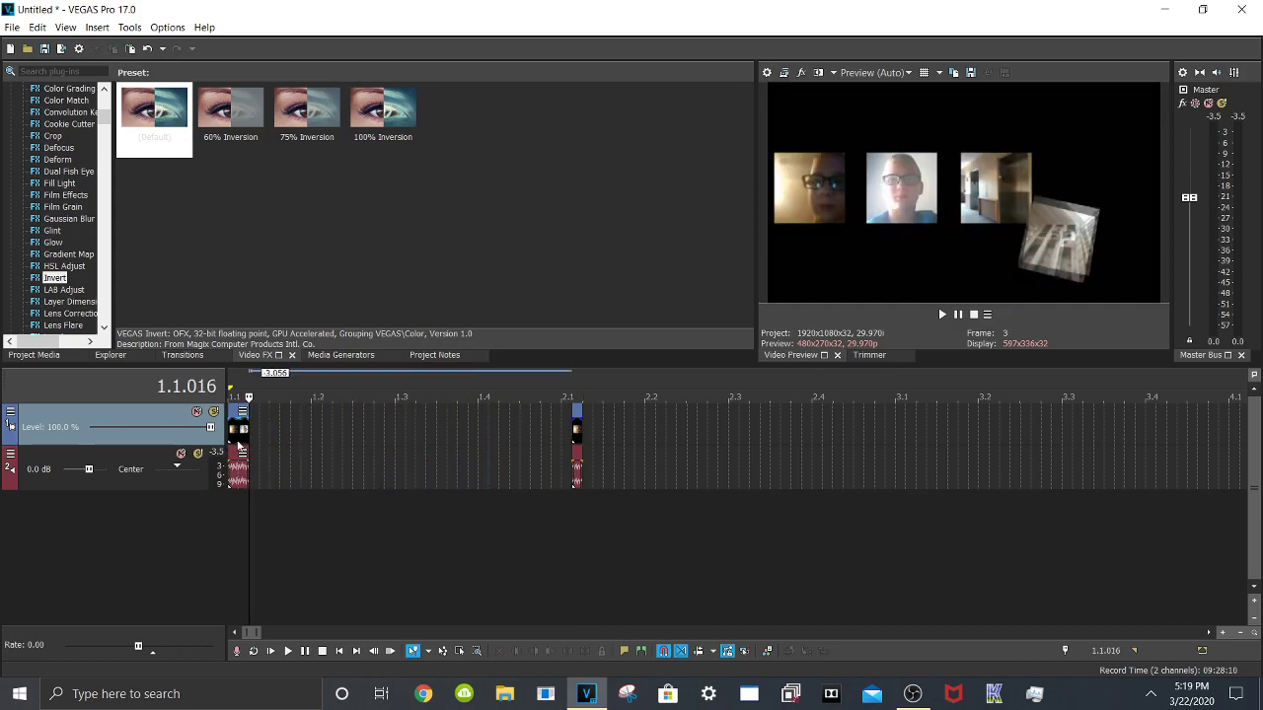
Copy the full-length sample at the start of the timeline and paste it at 1.2.000
click(238, 437)
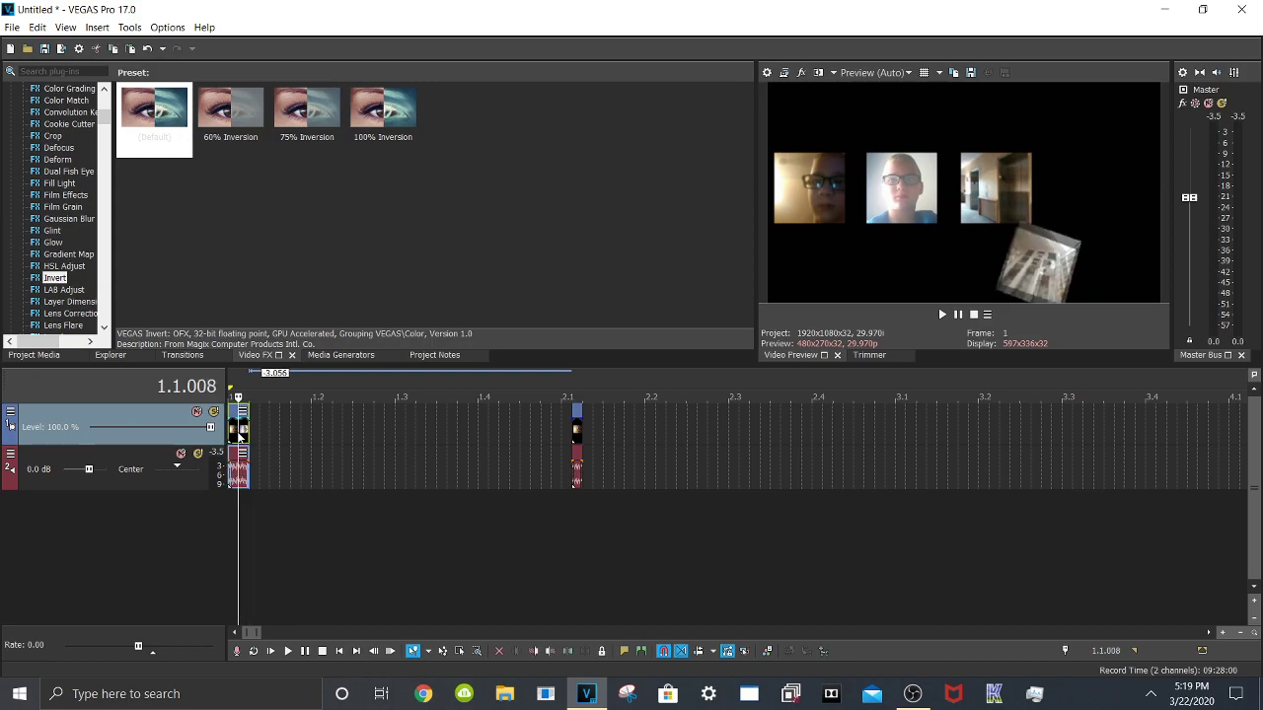
scroll(390, 432, up, 5)
scroll(485, 462, down, 3)
scroll(485, 463, up, 2)
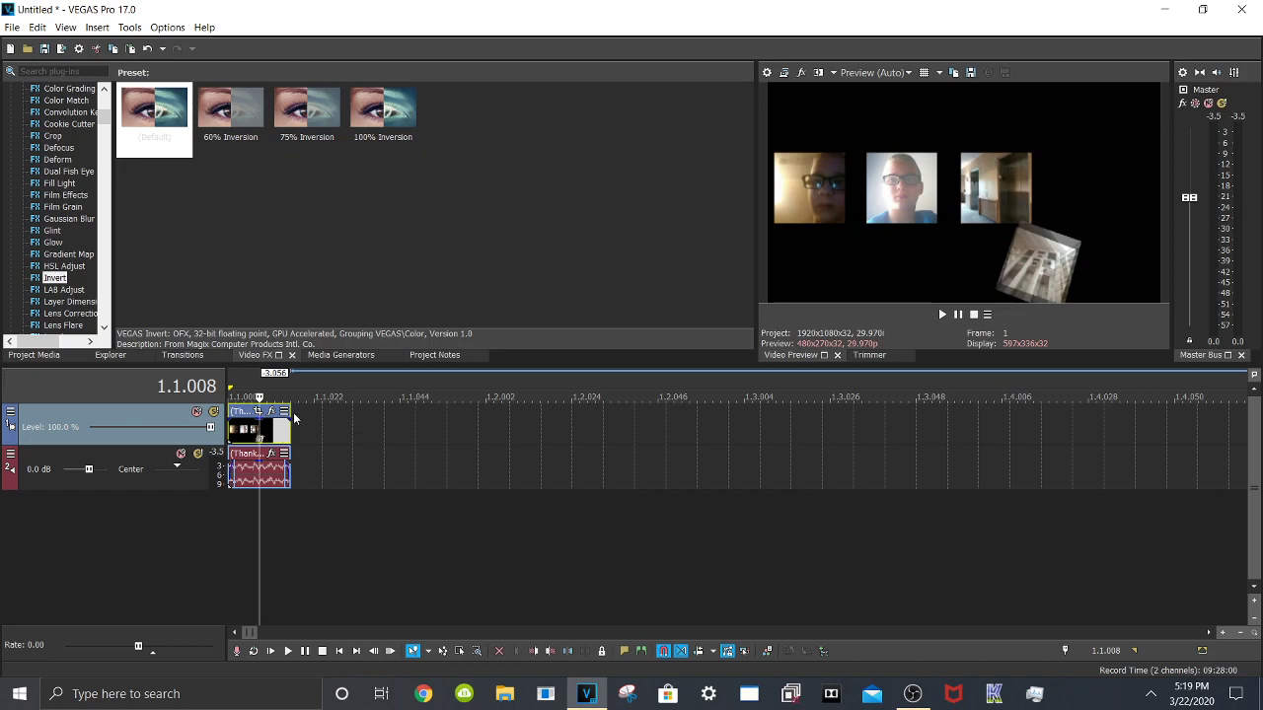
scroll(370, 431, down, 2)
scroll(371, 430, down, 2)
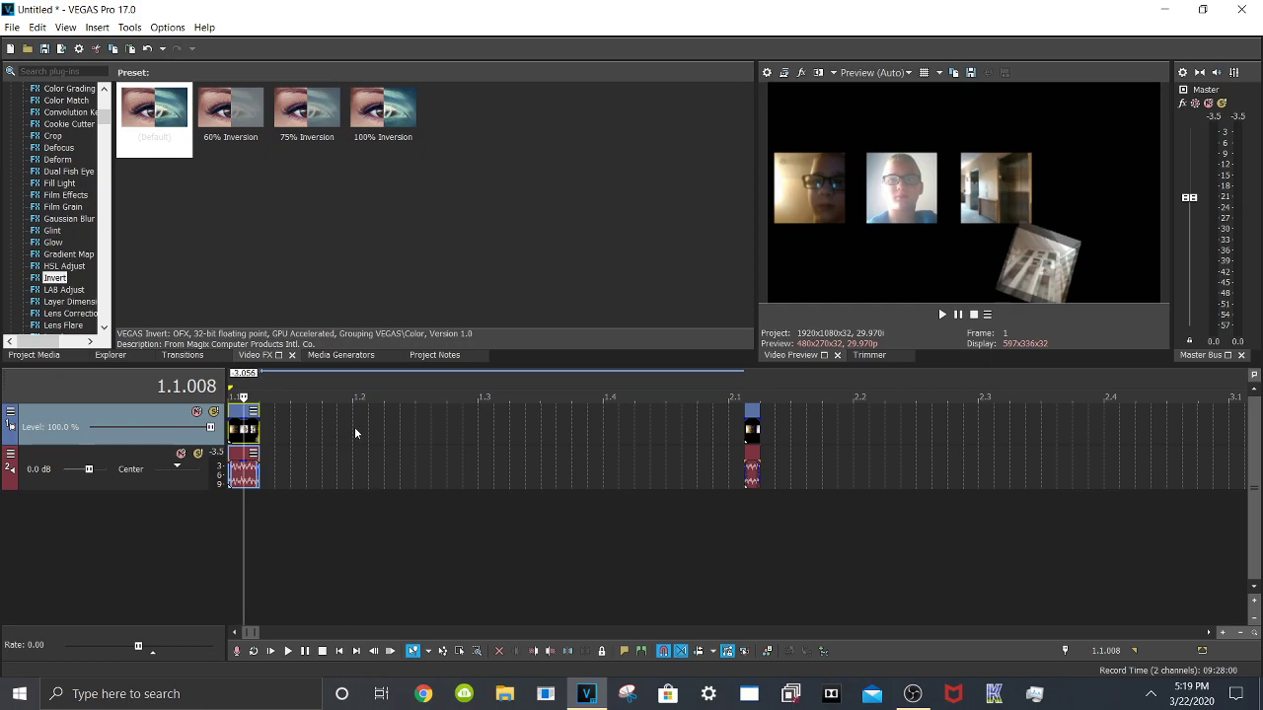
click(354, 426)
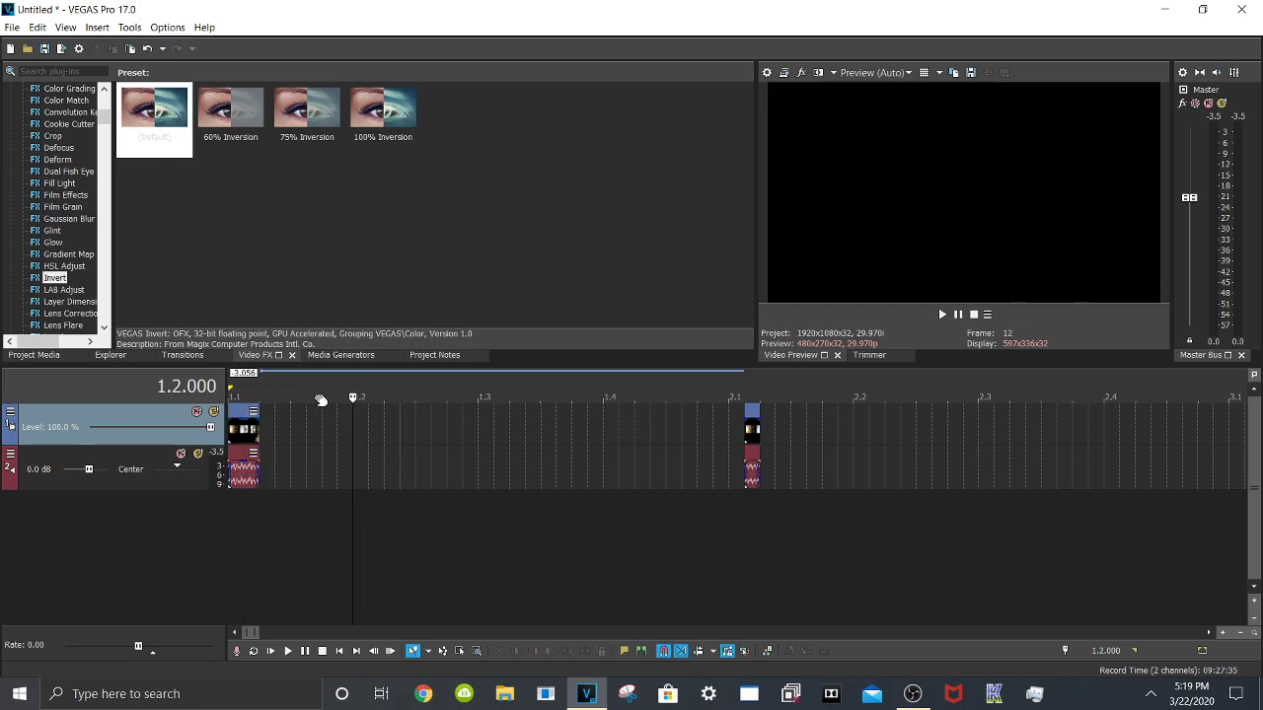
scroll(466, 453, down, 3)
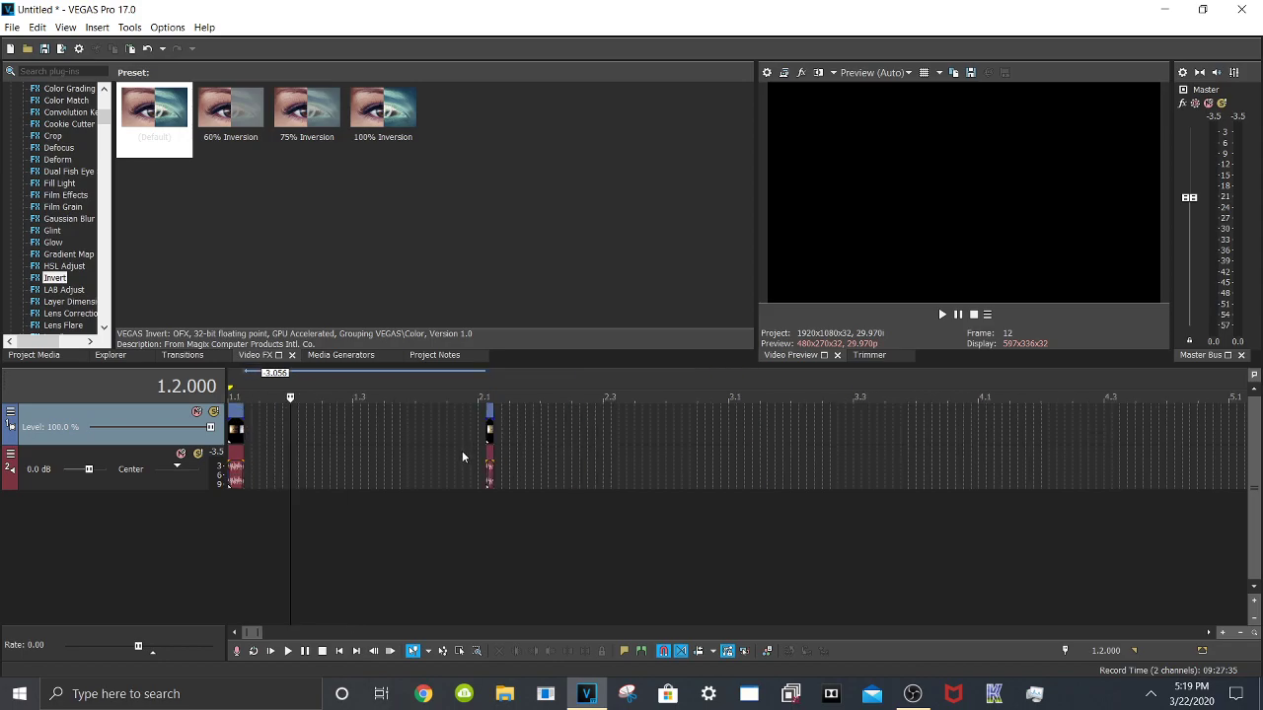
scroll(461, 451, up, 6)
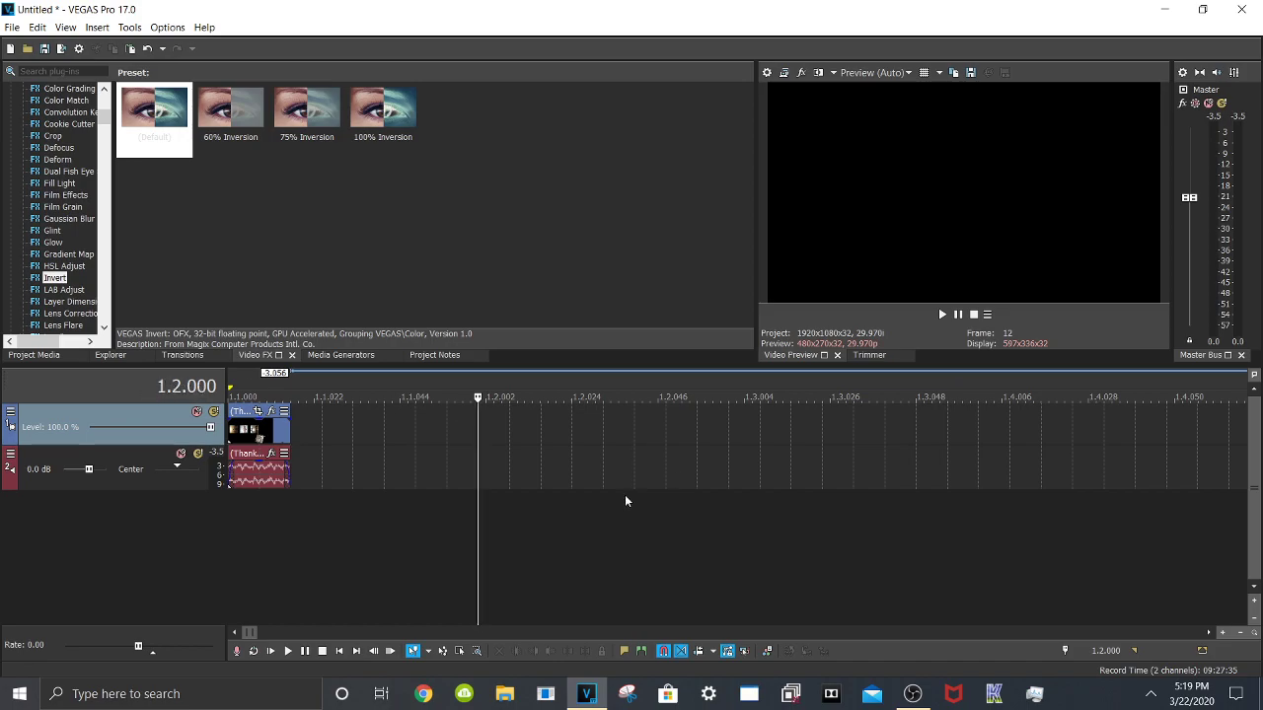
scroll(509, 428, down, 5)
key(space)
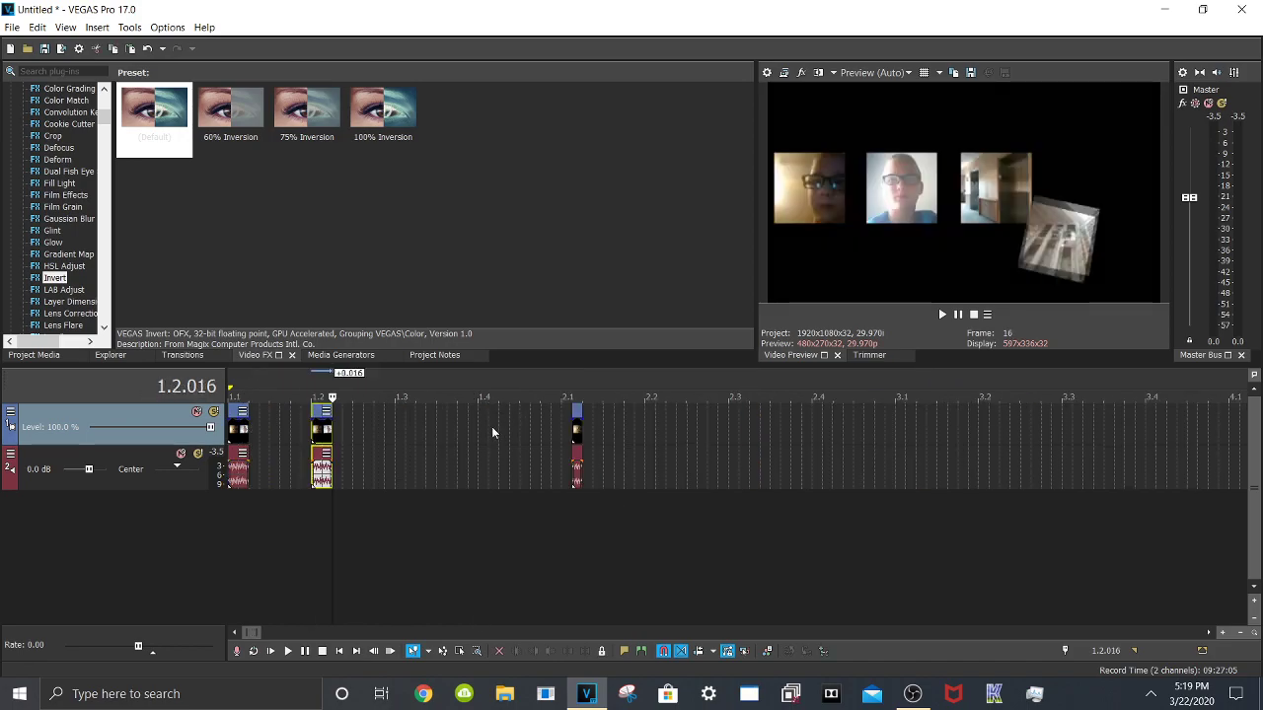
Move the half-length sample from the second measure to 1.2.032
scroll(406, 431, up, 2)
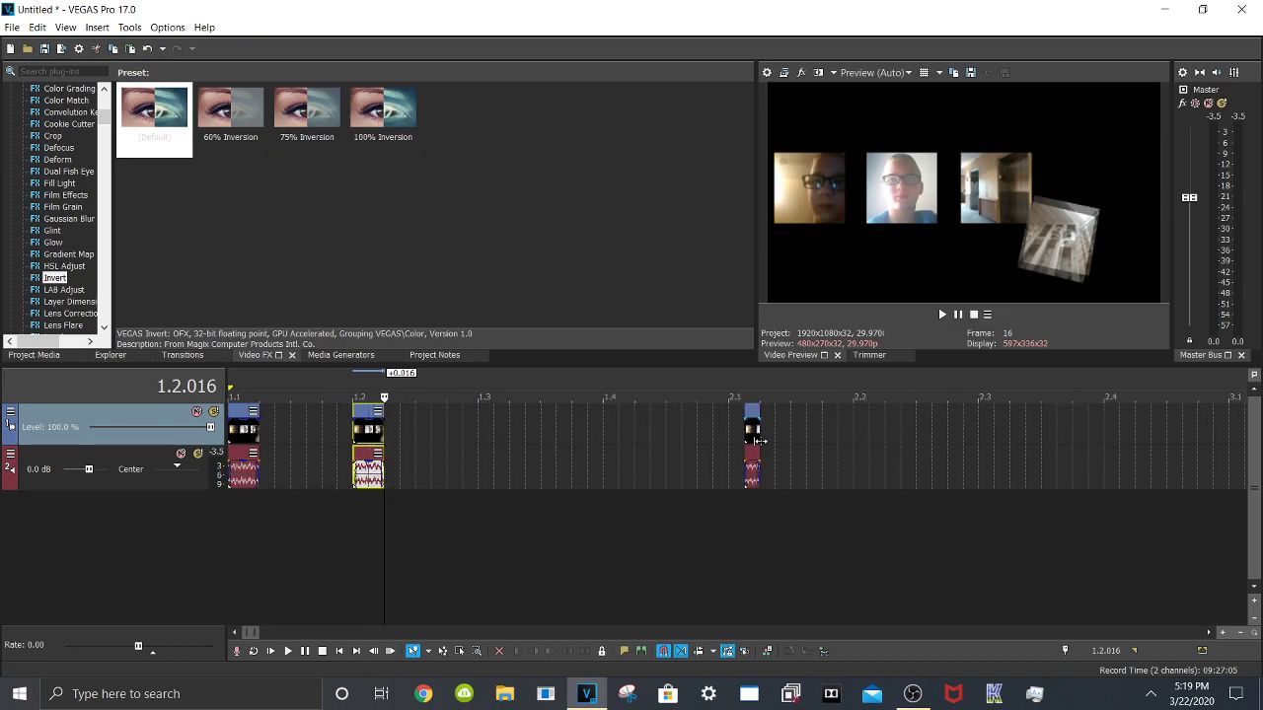
scroll(759, 441, up, 1)
click(907, 431)
drag(797, 431, 484, 447)
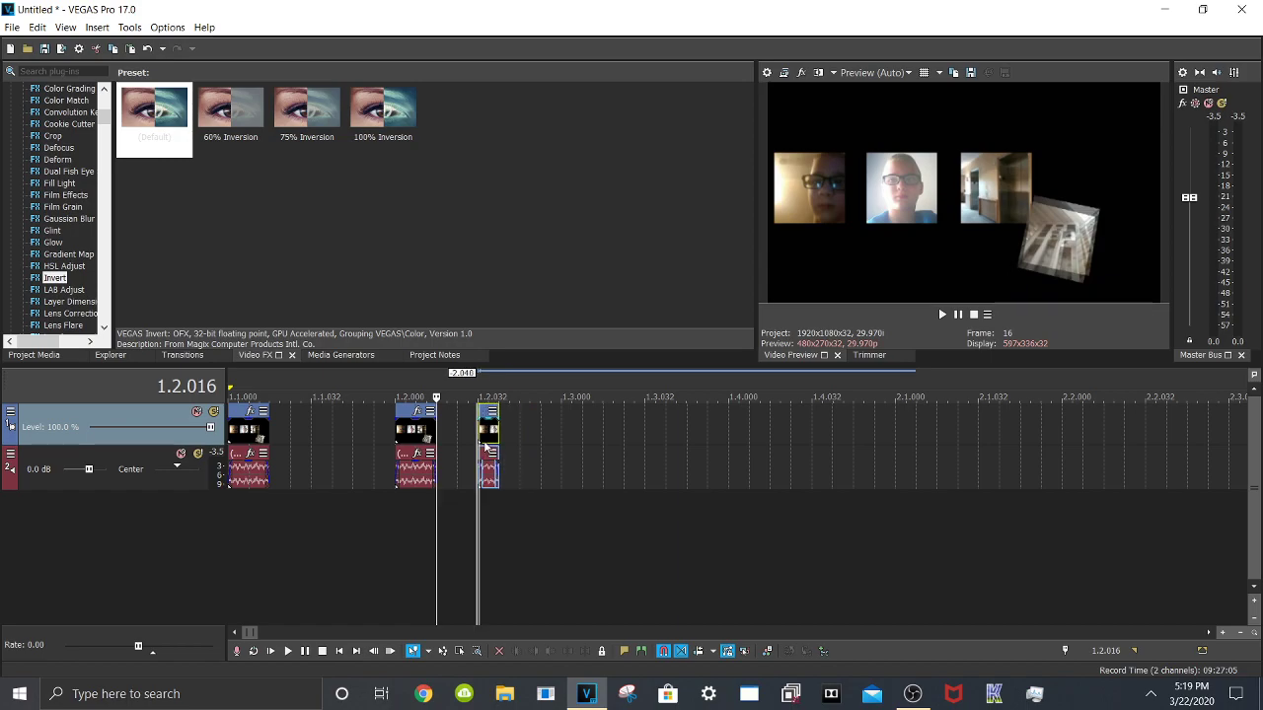
Extend the half-length sample at 1.2.032 to full length, ending at 1.2.048
click(483, 390)
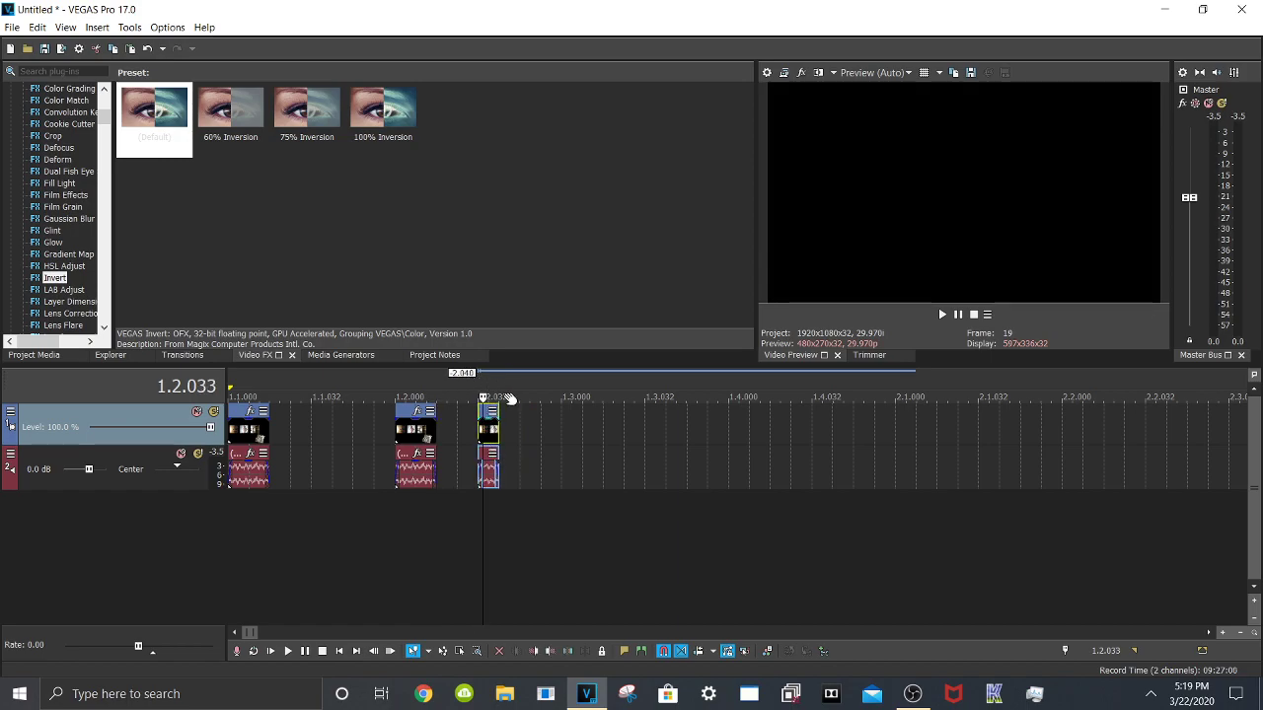
scroll(509, 397, up, 3)
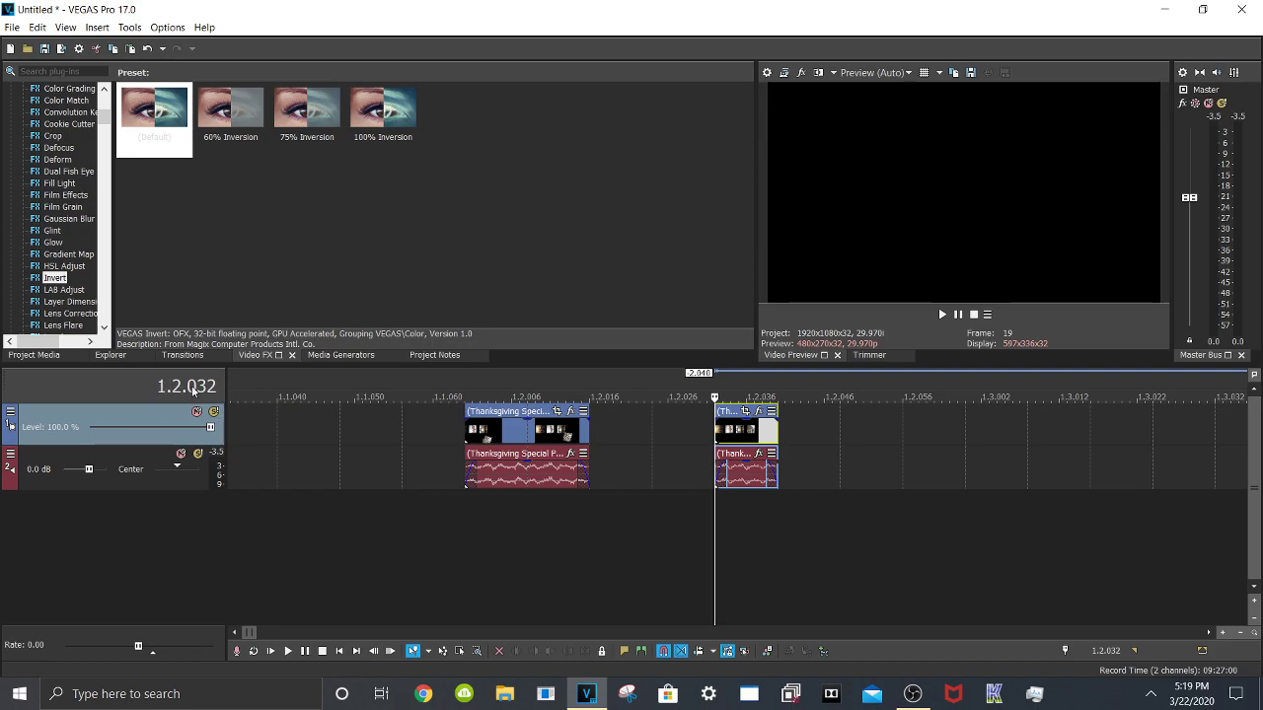
scroll(833, 450, down, 3)
scroll(830, 449, up, 3)
drag(790, 432, 855, 431)
click(800, 440)
scroll(800, 431, down, 5)
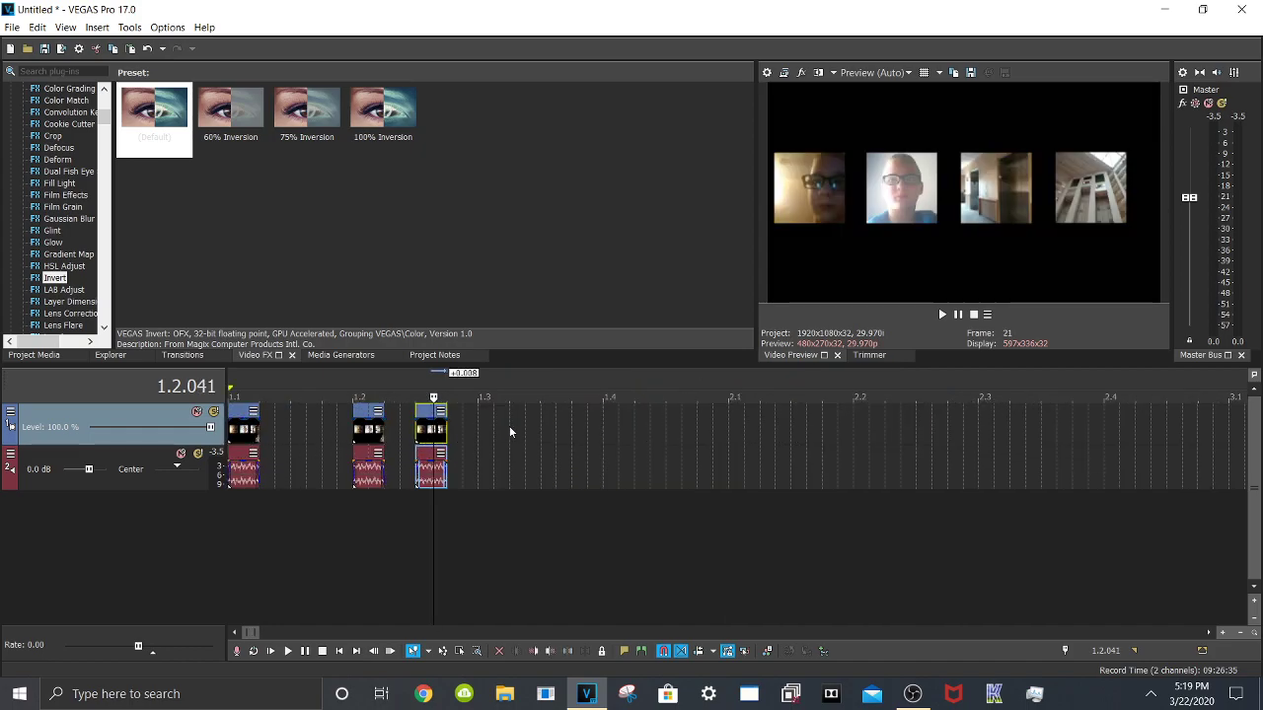
Paste two consecutive copies of the extended sample, starting at 1.2.048 and 1.3.000
scroll(509, 431, up, 1)
scroll(509, 431, up, 3)
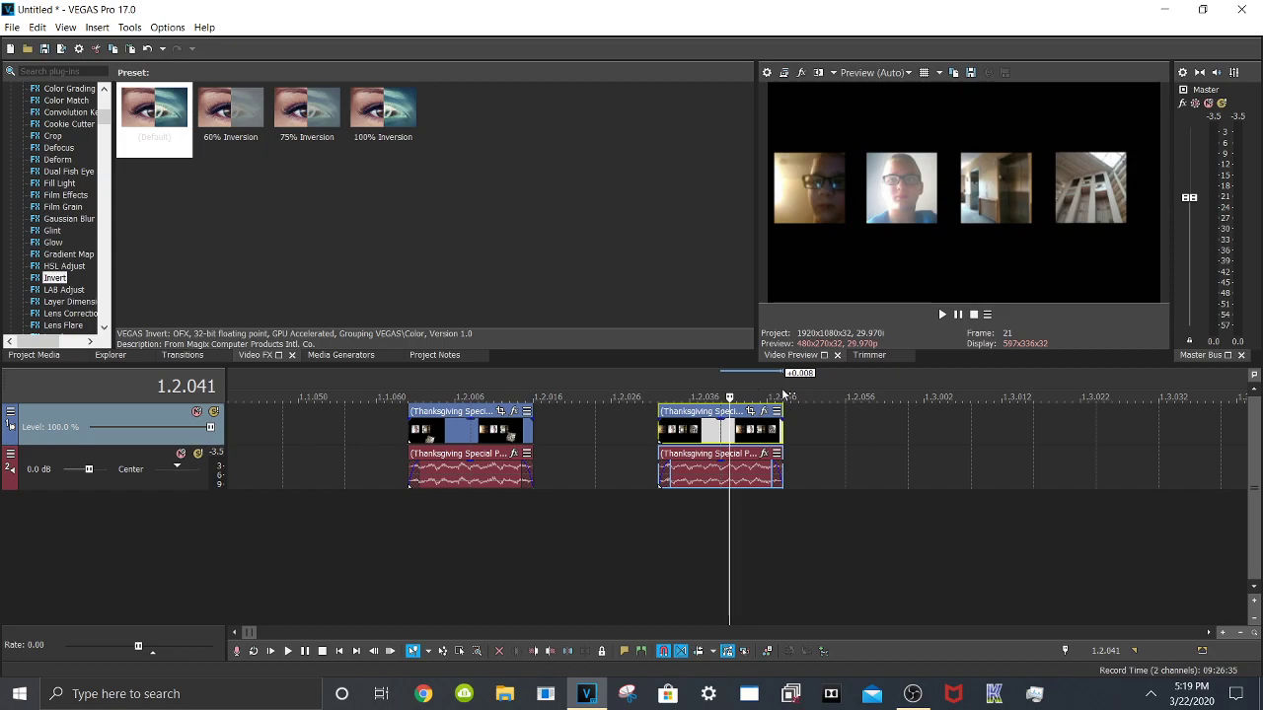
key(End)
scroll(831, 456, down, 1)
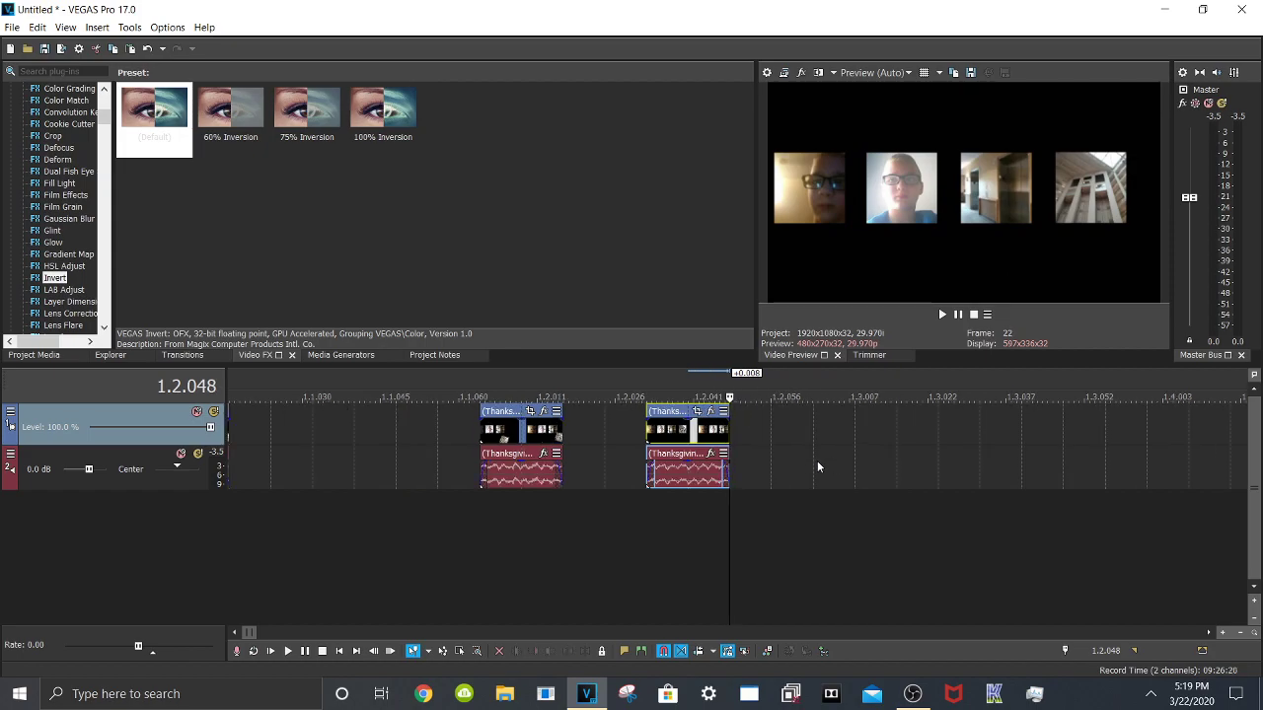
key(ctrl+v)
scroll(844, 436, down, 2)
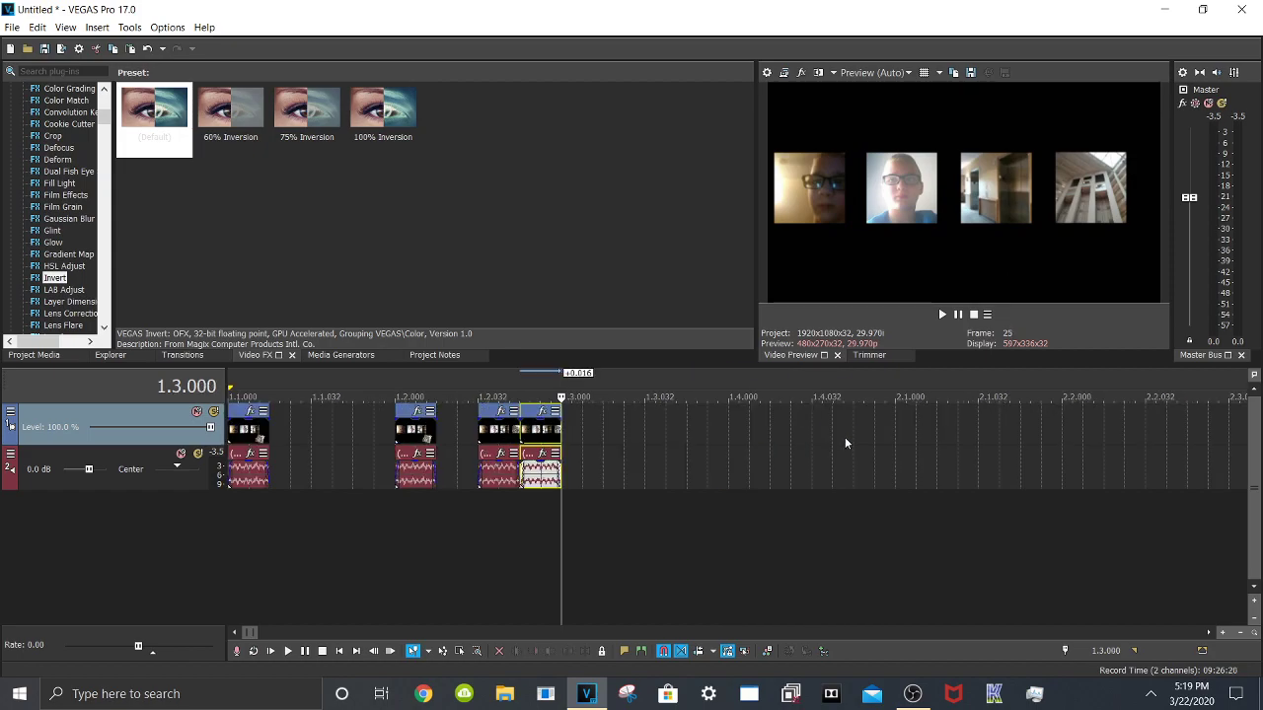
key(ctrl+v)
Stretch the sample at 1.3.000 into the second measure and cut it back to end at 1.3.016
drag(600, 443, 1246, 455)
click(839, 439)
key(s)
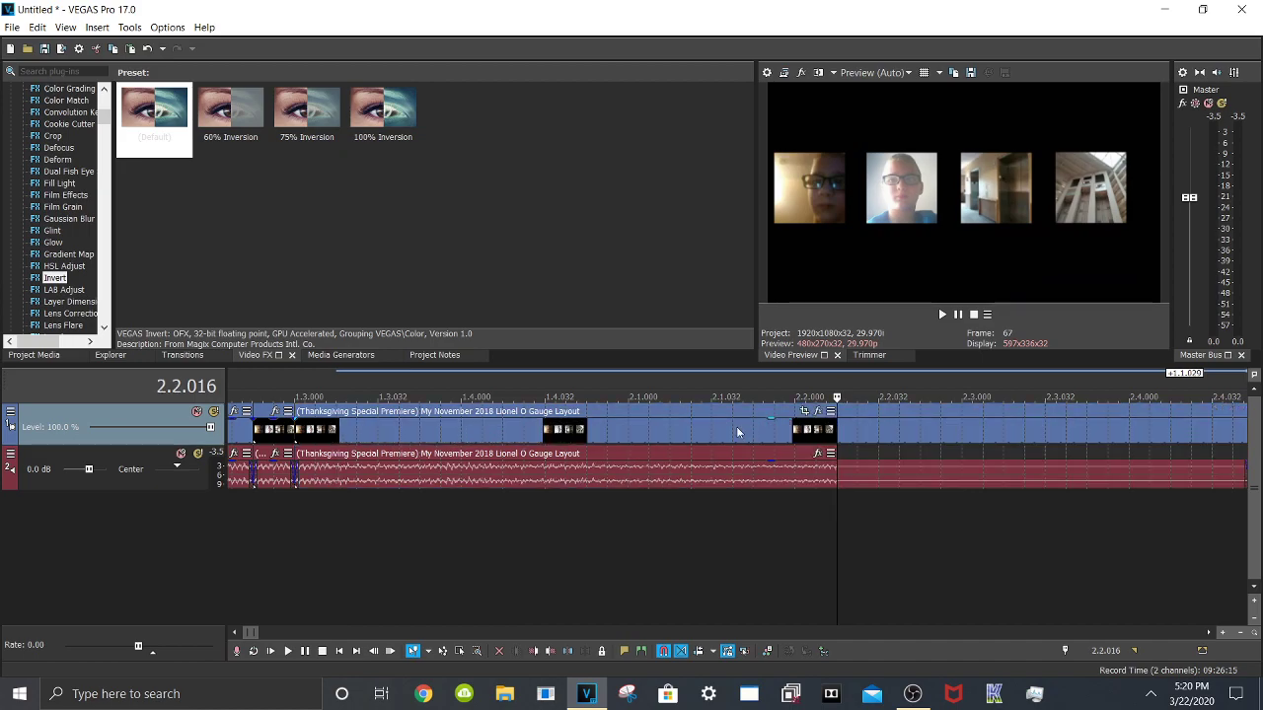
click(721, 428)
key(Delete)
drag(968, 438, 427, 436)
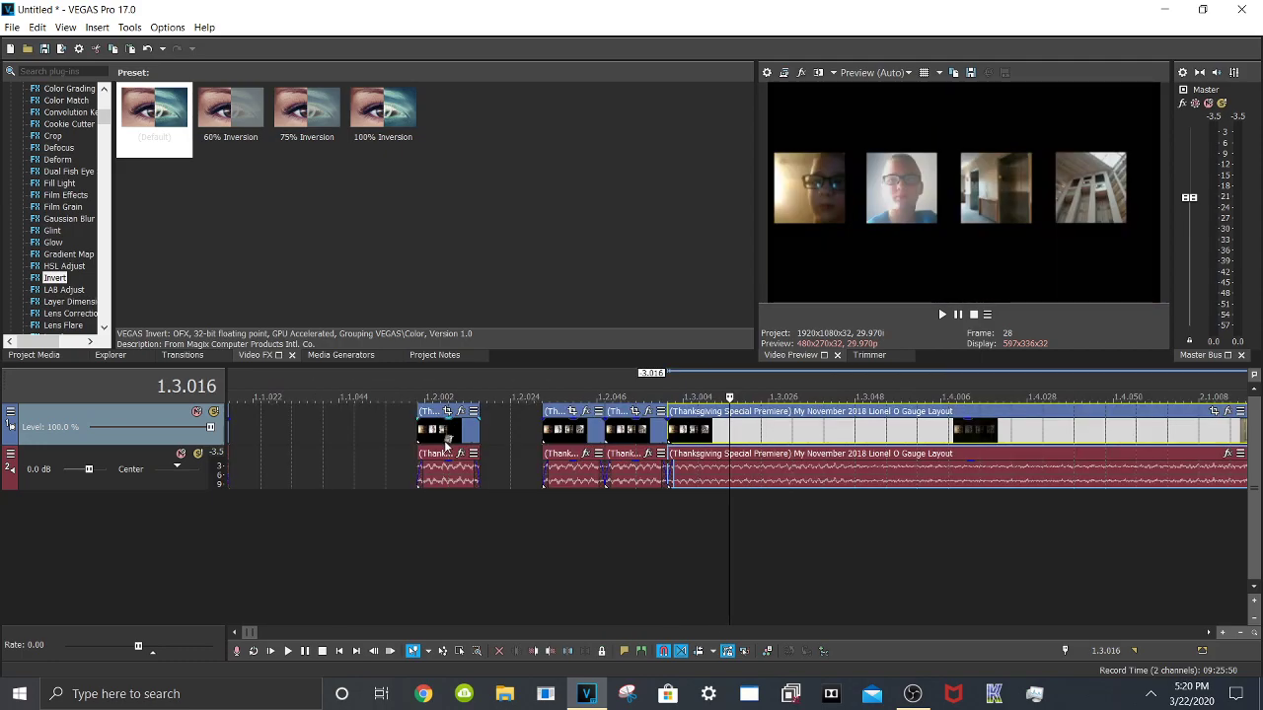
key(Delete)
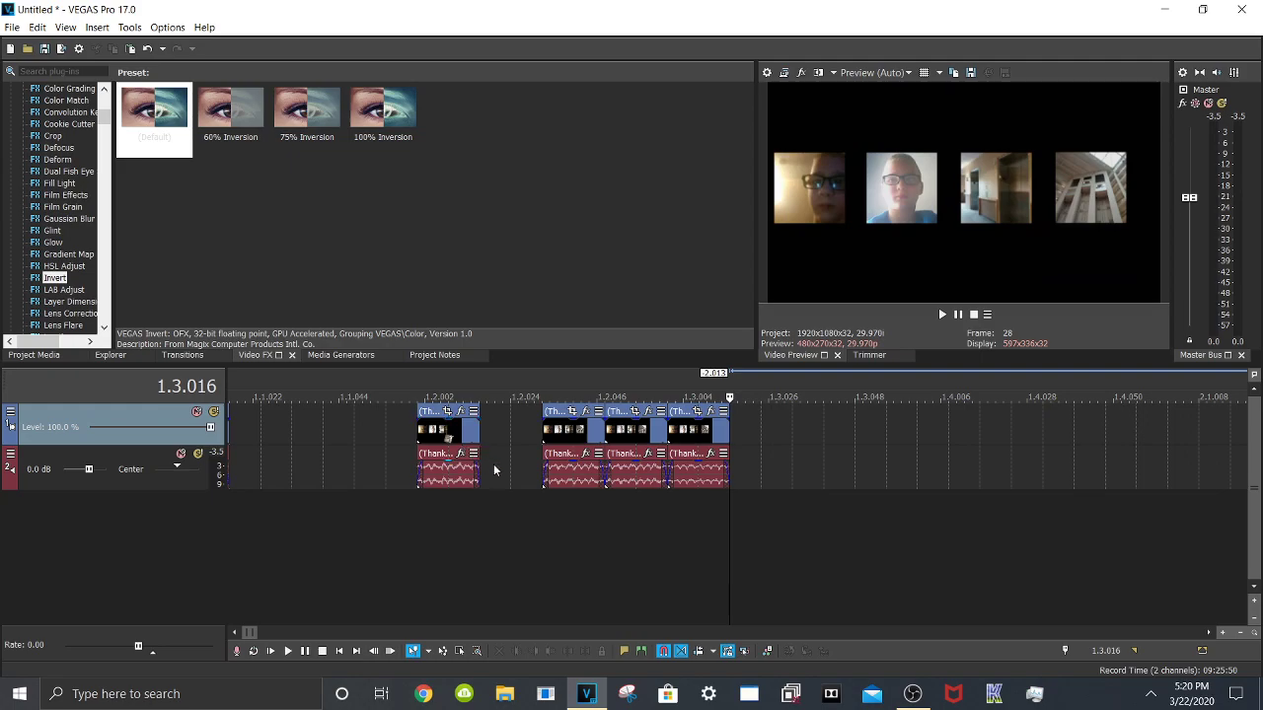
Copy the full-length sample at 1.2.000 and paste it at 1.3.032
scroll(546, 527, down, 3)
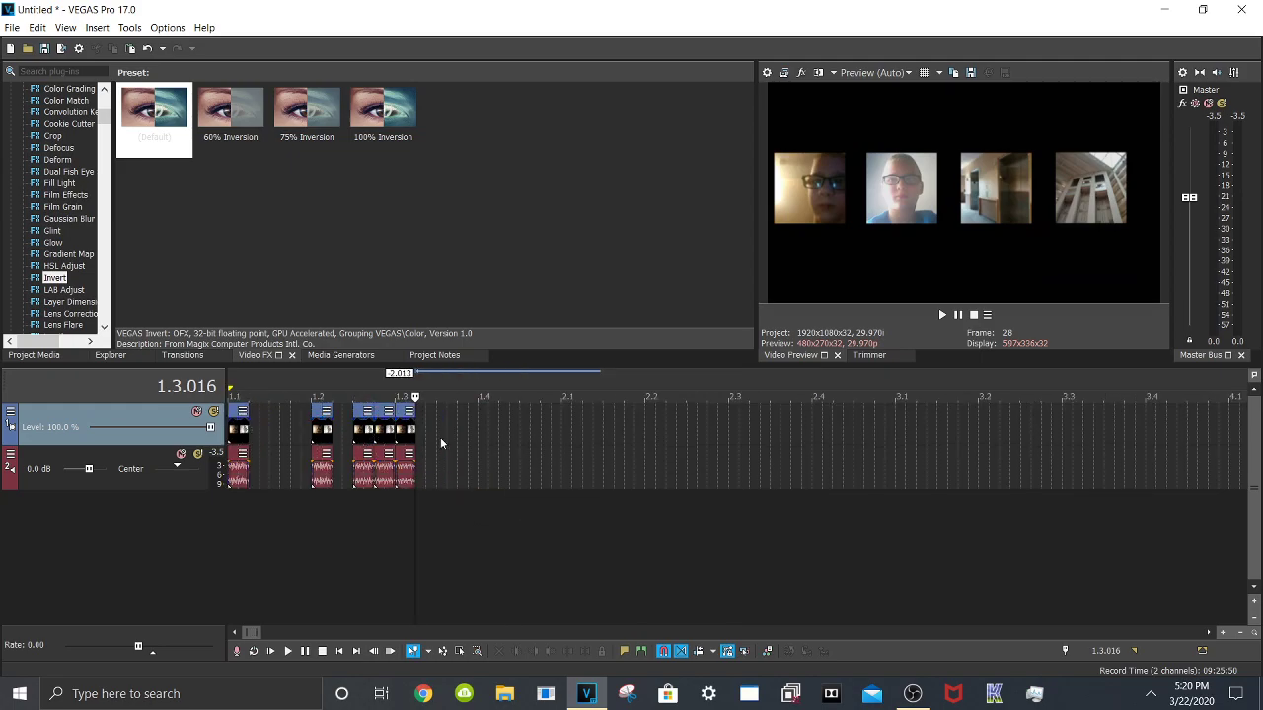
scroll(440, 437, up, 3)
click(457, 441)
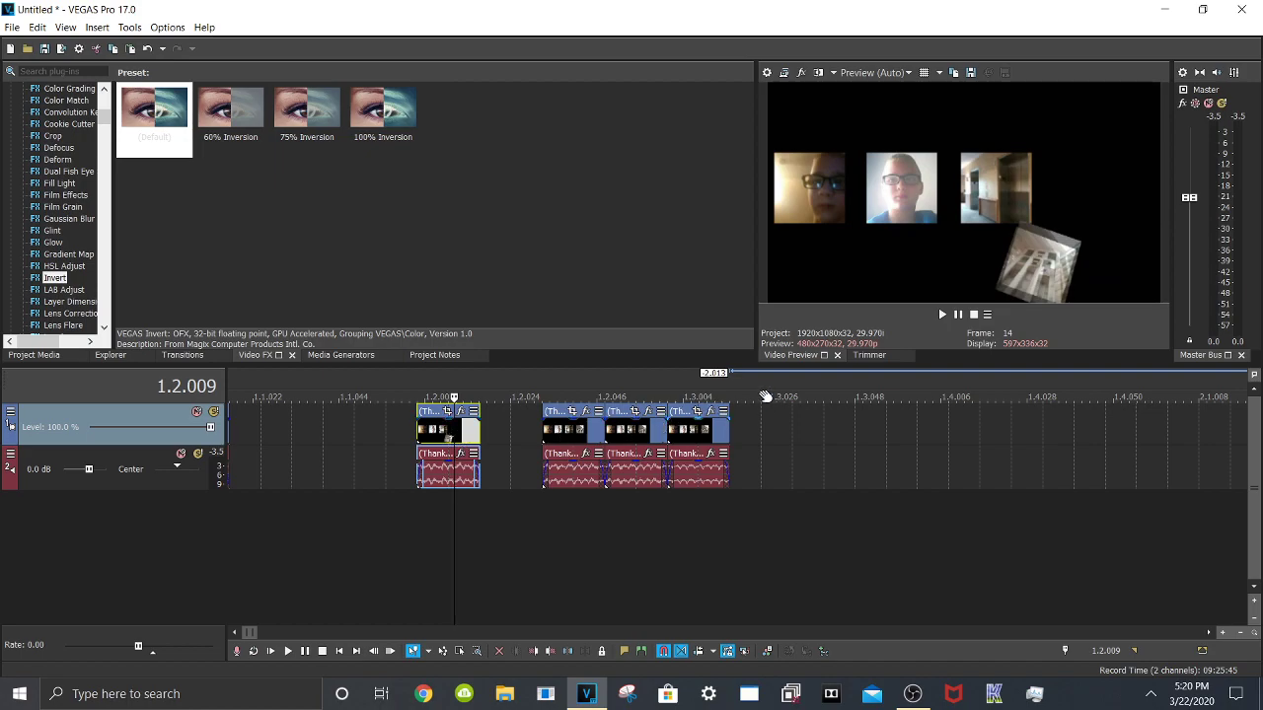
click(728, 378)
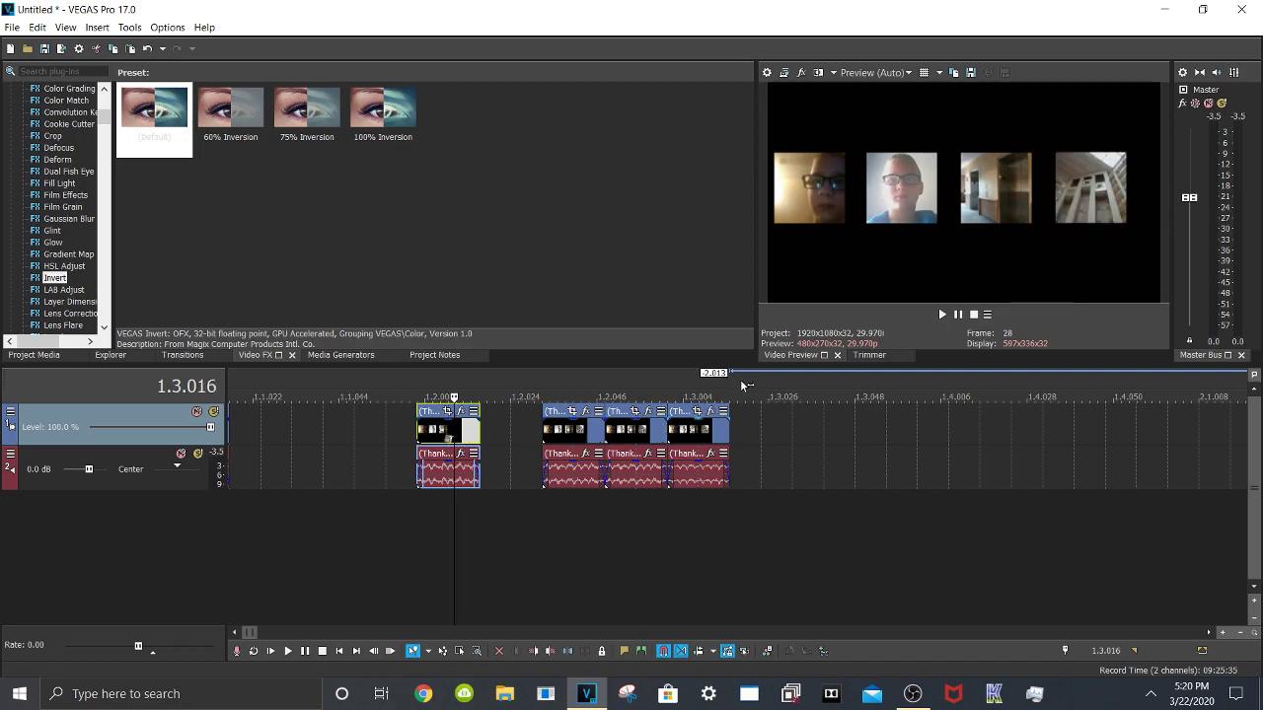
click(790, 422)
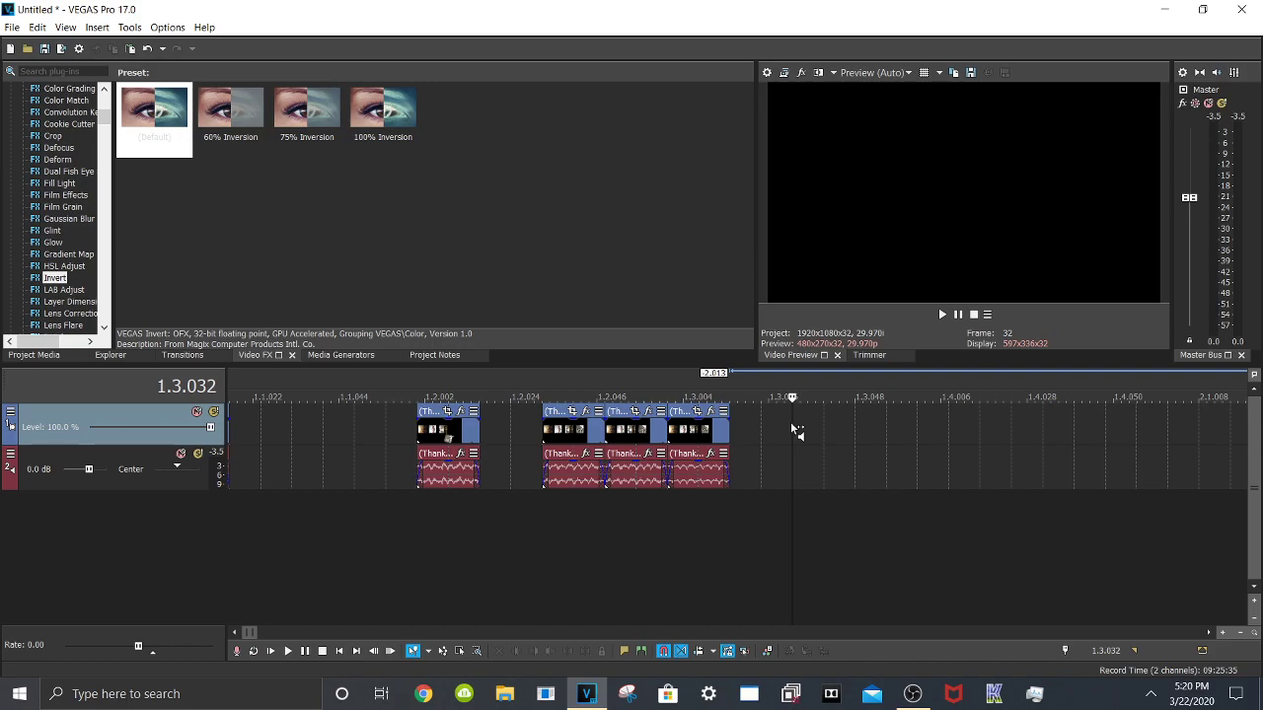
key(ctrl+v)
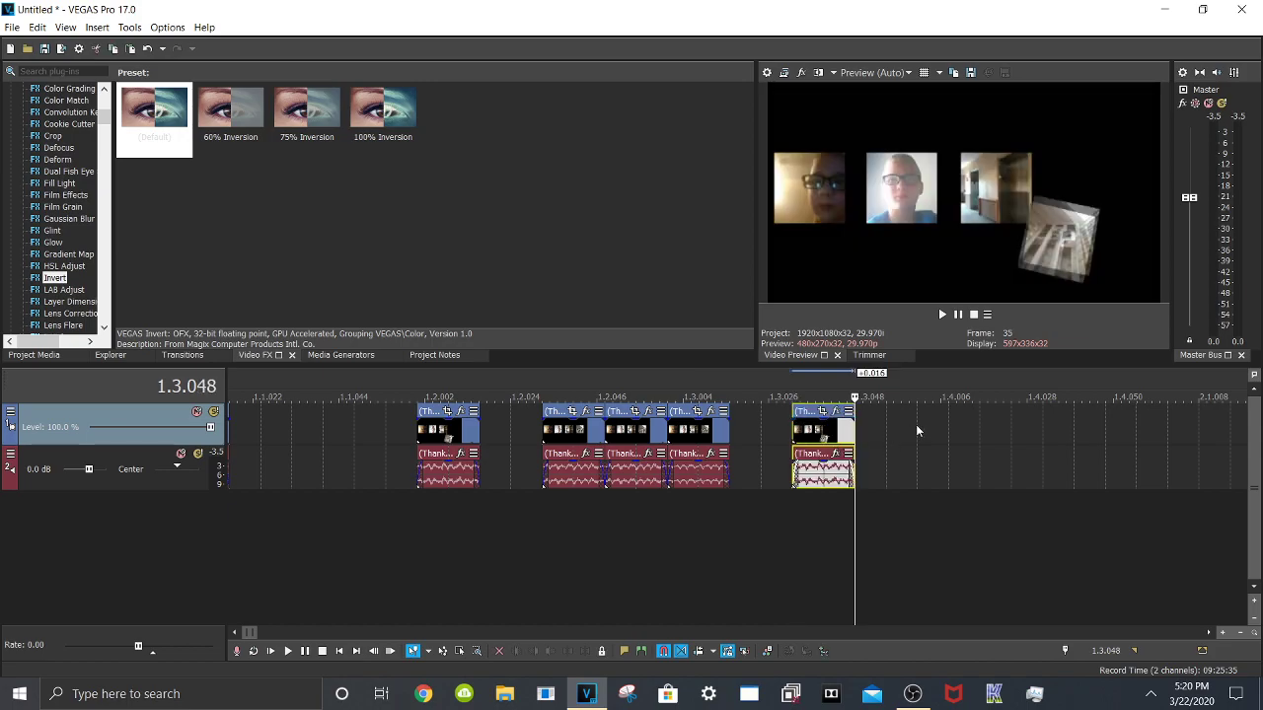
Paste the copied sample once at 1.4.000 and twice in a row starting at 1.4.032
click(916, 424)
scroll(916, 424, down, 2)
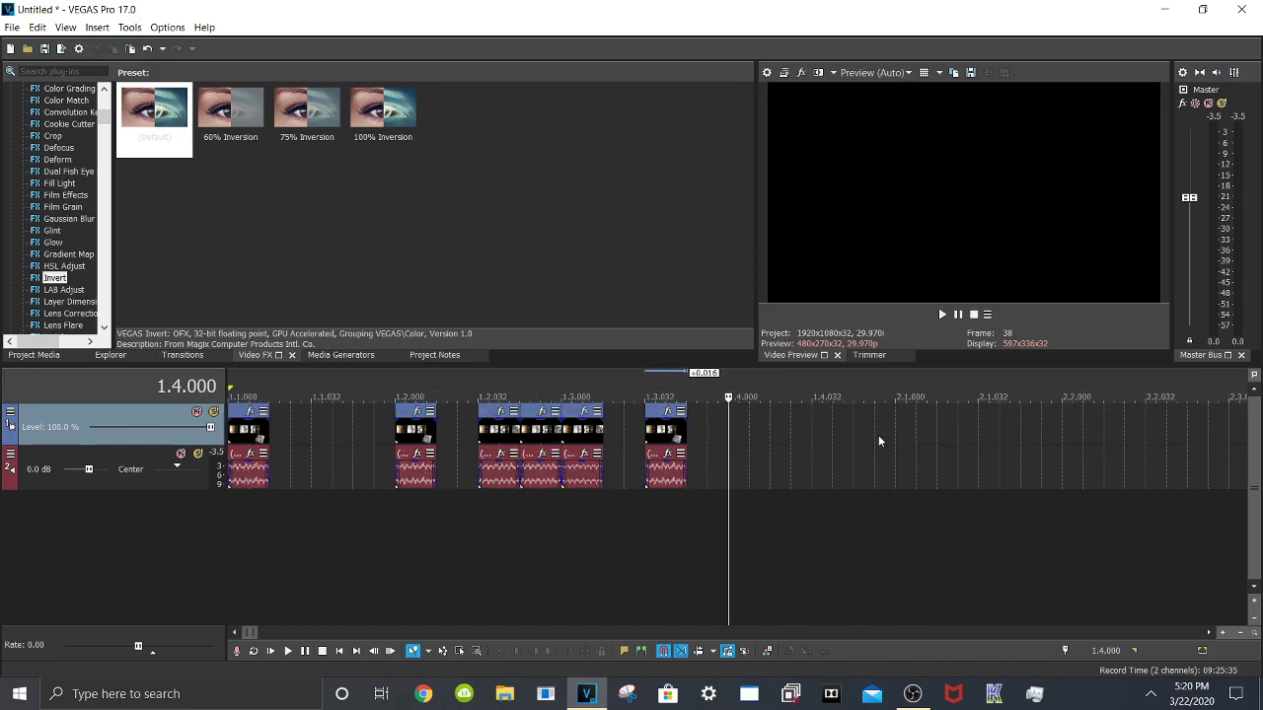
key(ctrl+v)
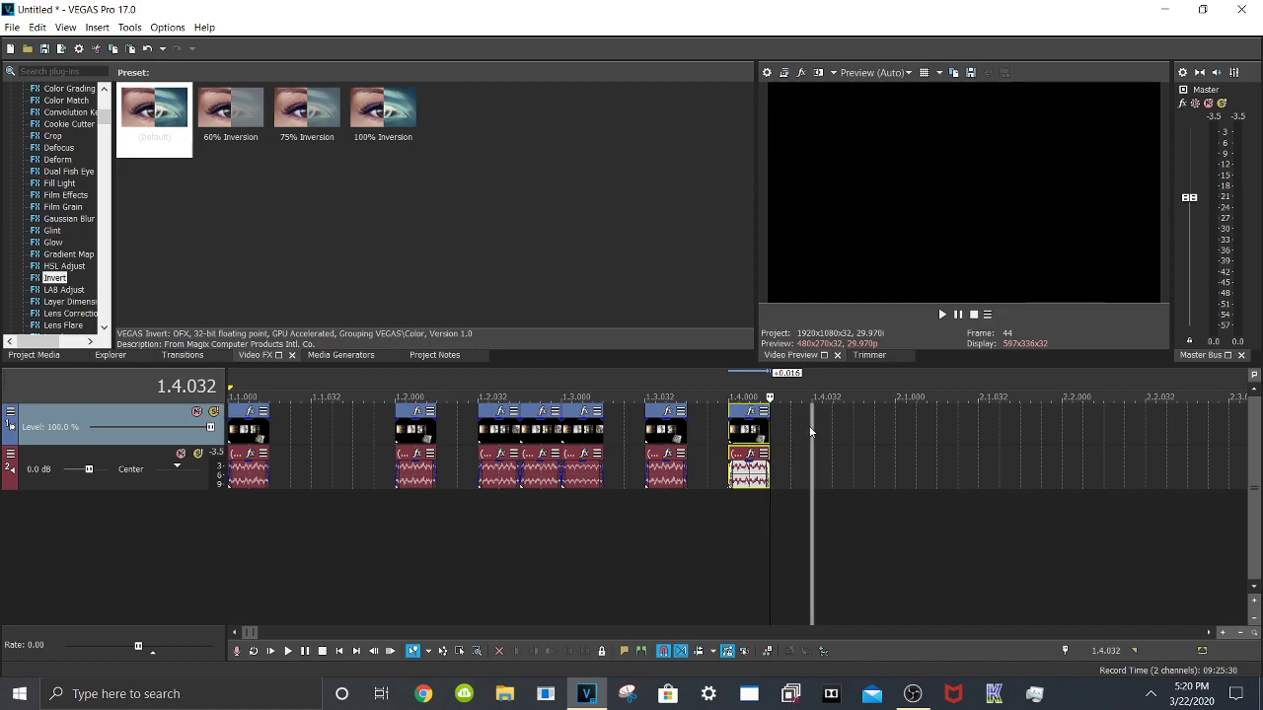
click(810, 430)
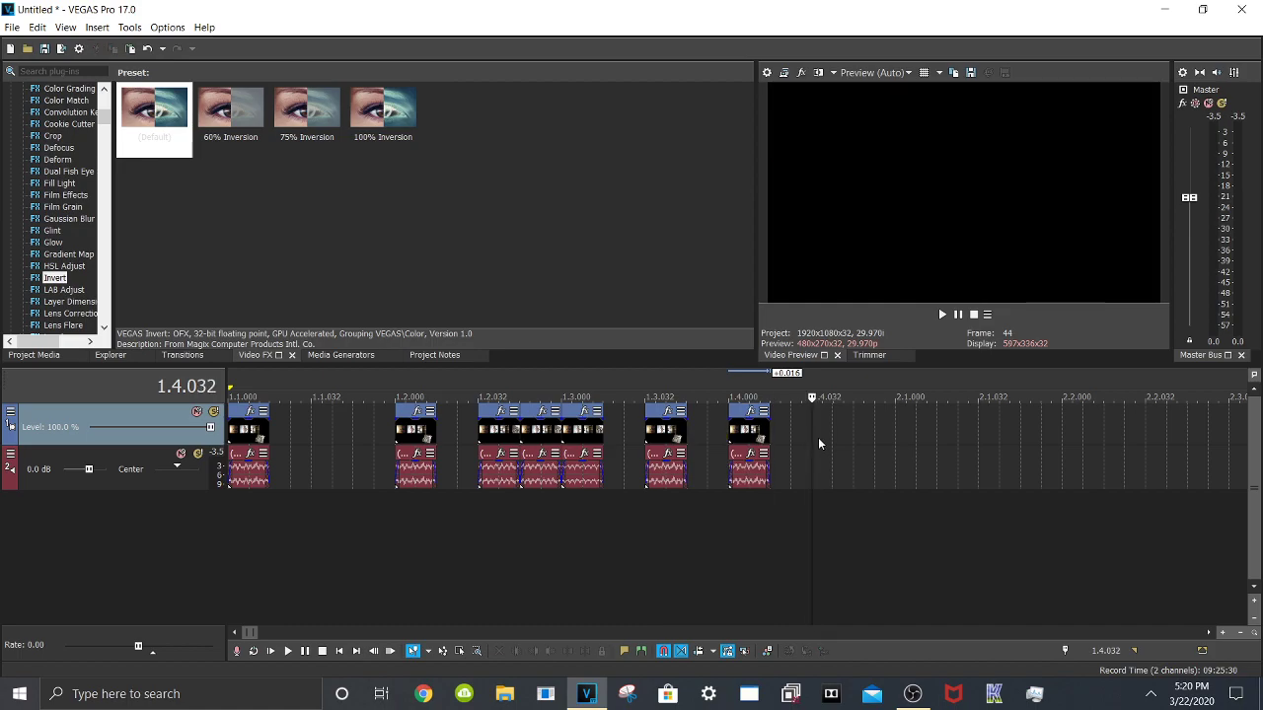
key(ctrl+v)
key(ctrl+v)
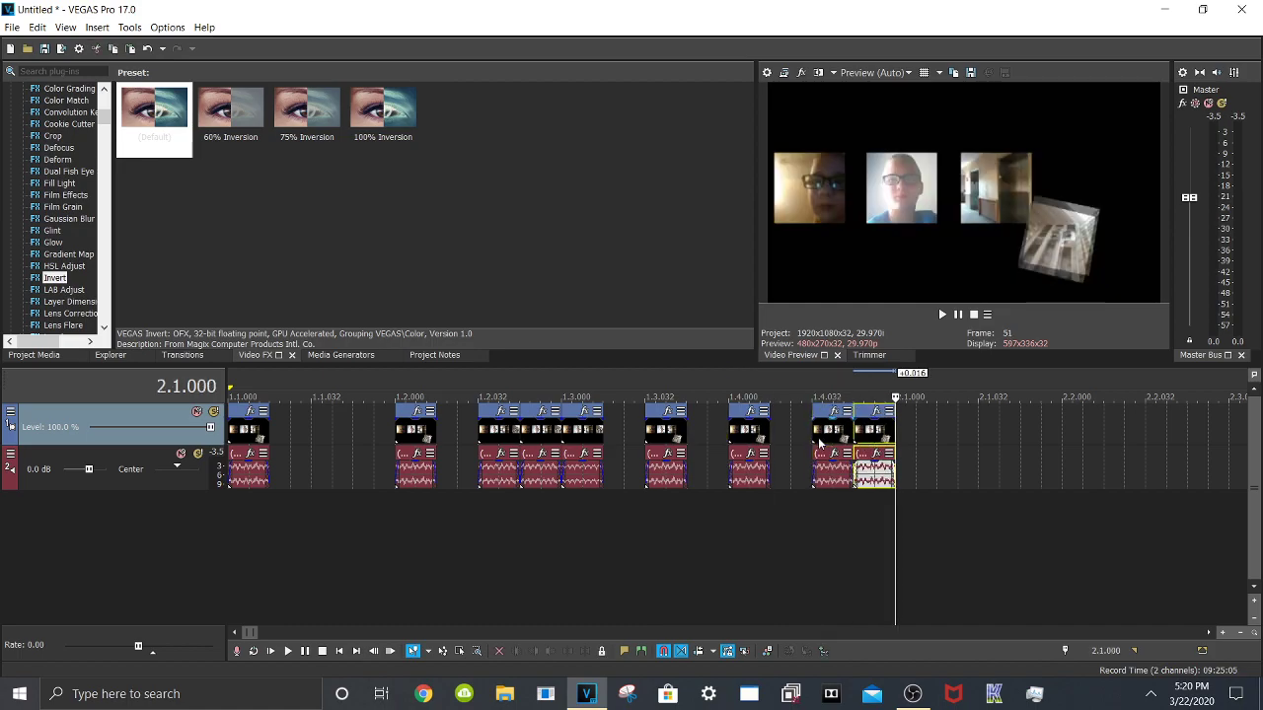
Paste the copied sample at 2.1.032 and 2.2.000, and twice in a row starting at 2.2.032
click(978, 426)
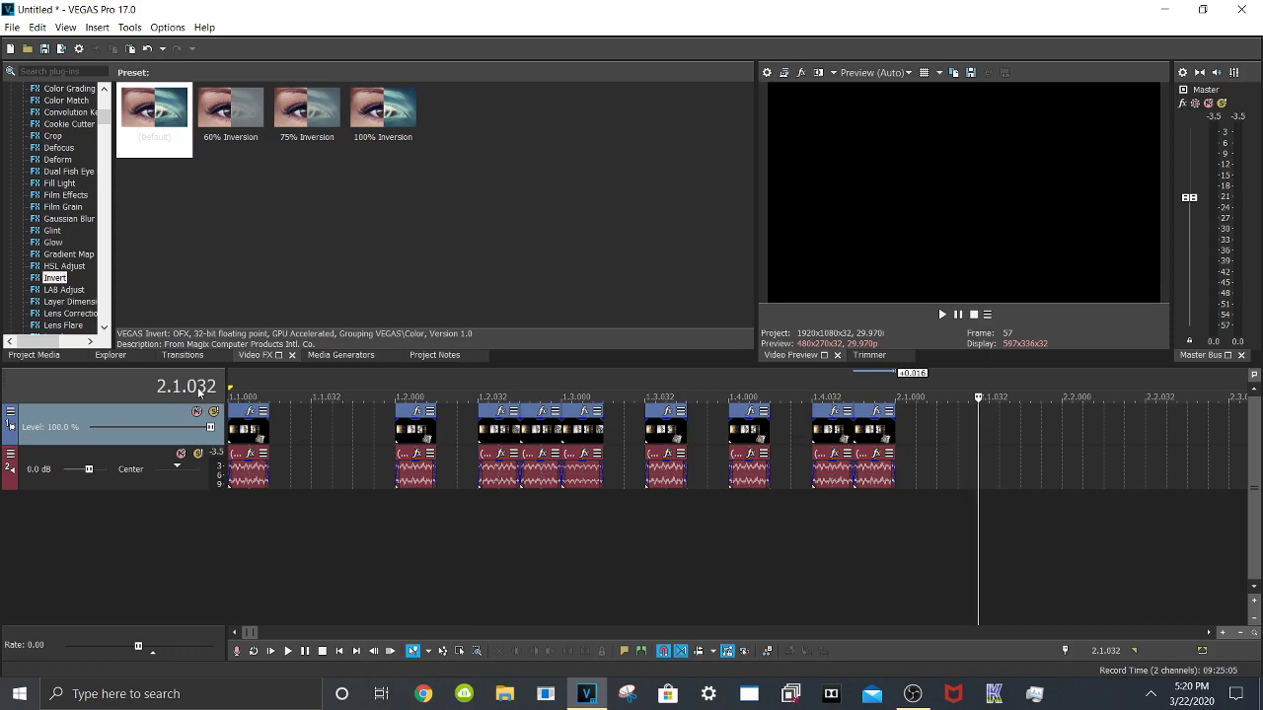
scroll(908, 503, down, 3)
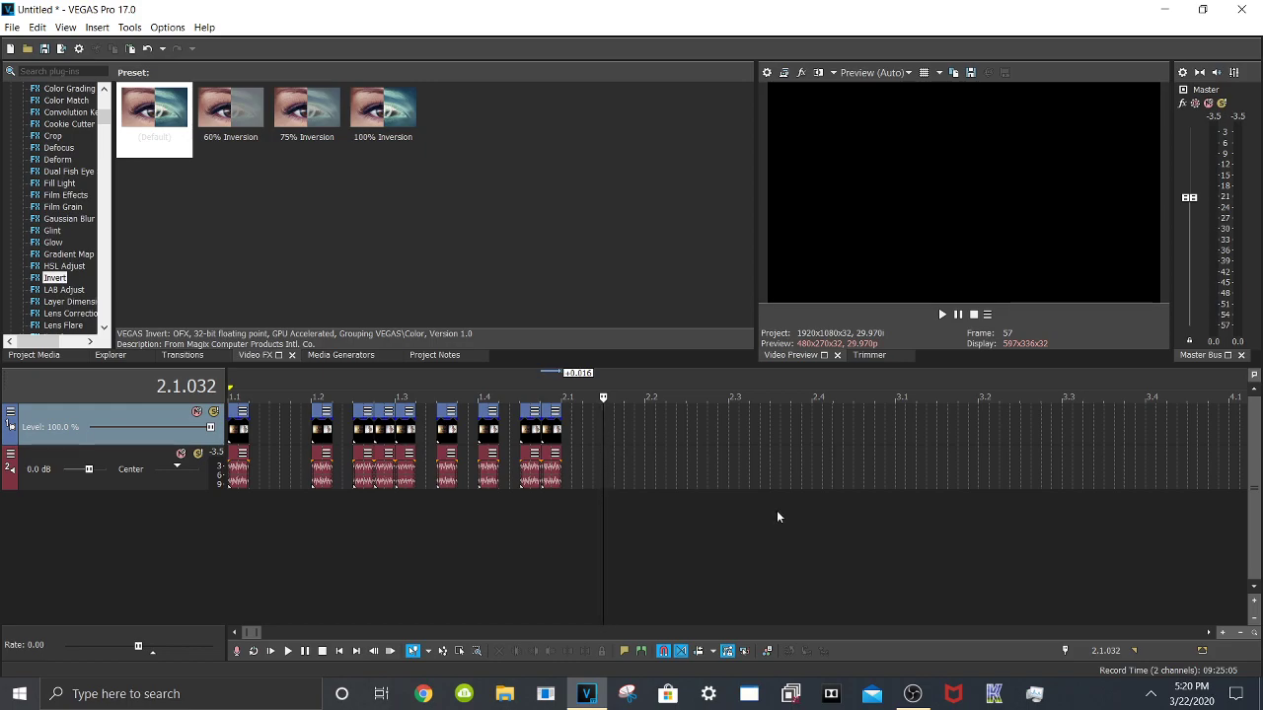
key(ctrl+v)
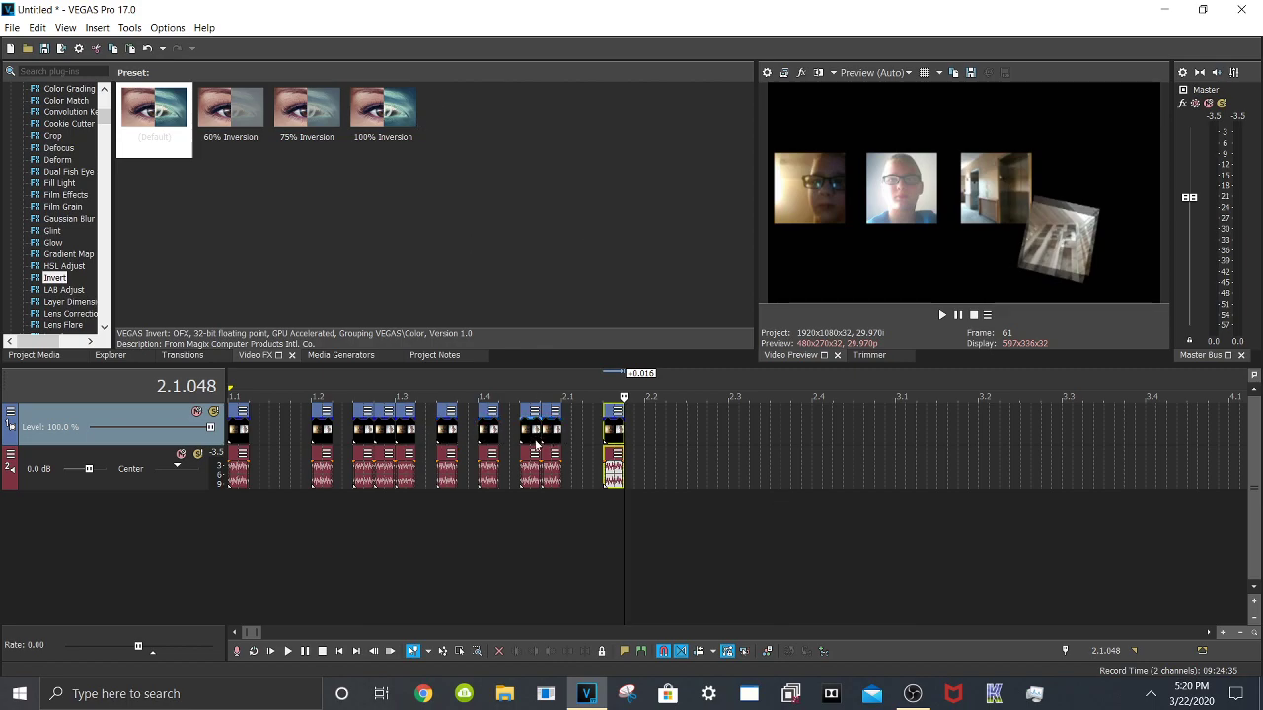
scroll(751, 421, up, 2)
click(771, 424)
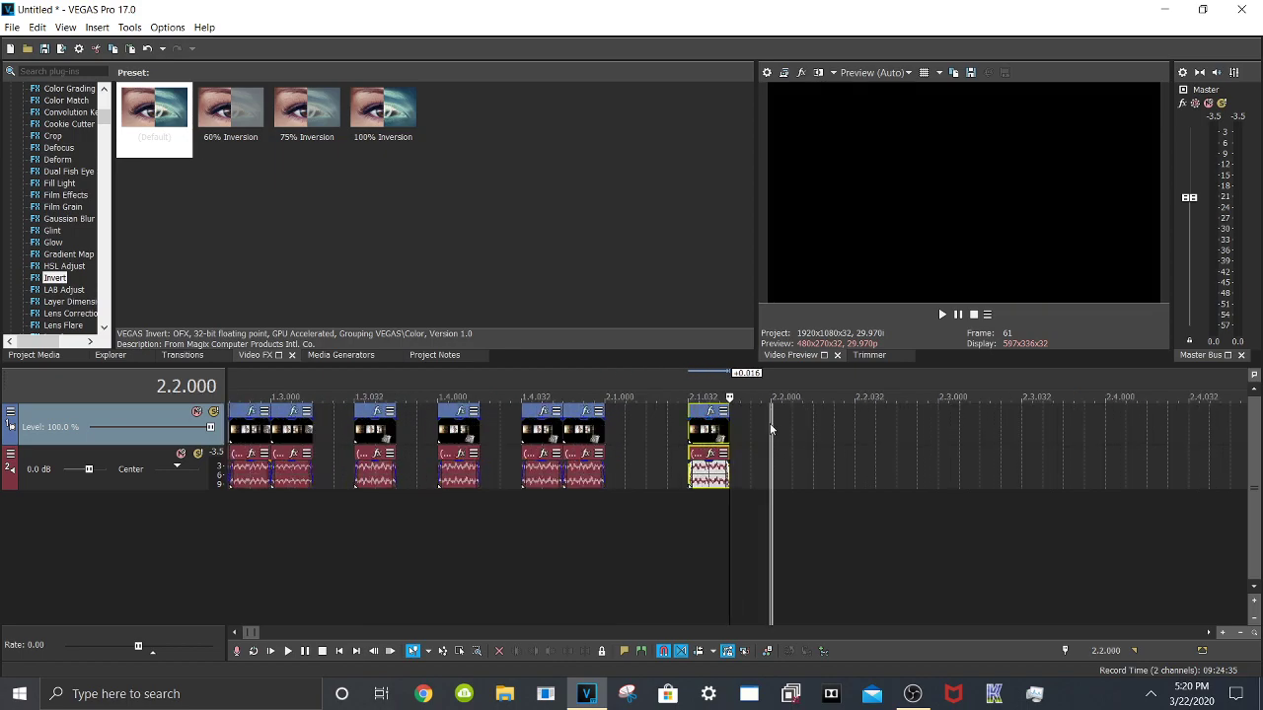
scroll(774, 426, down, 2)
click(681, 430)
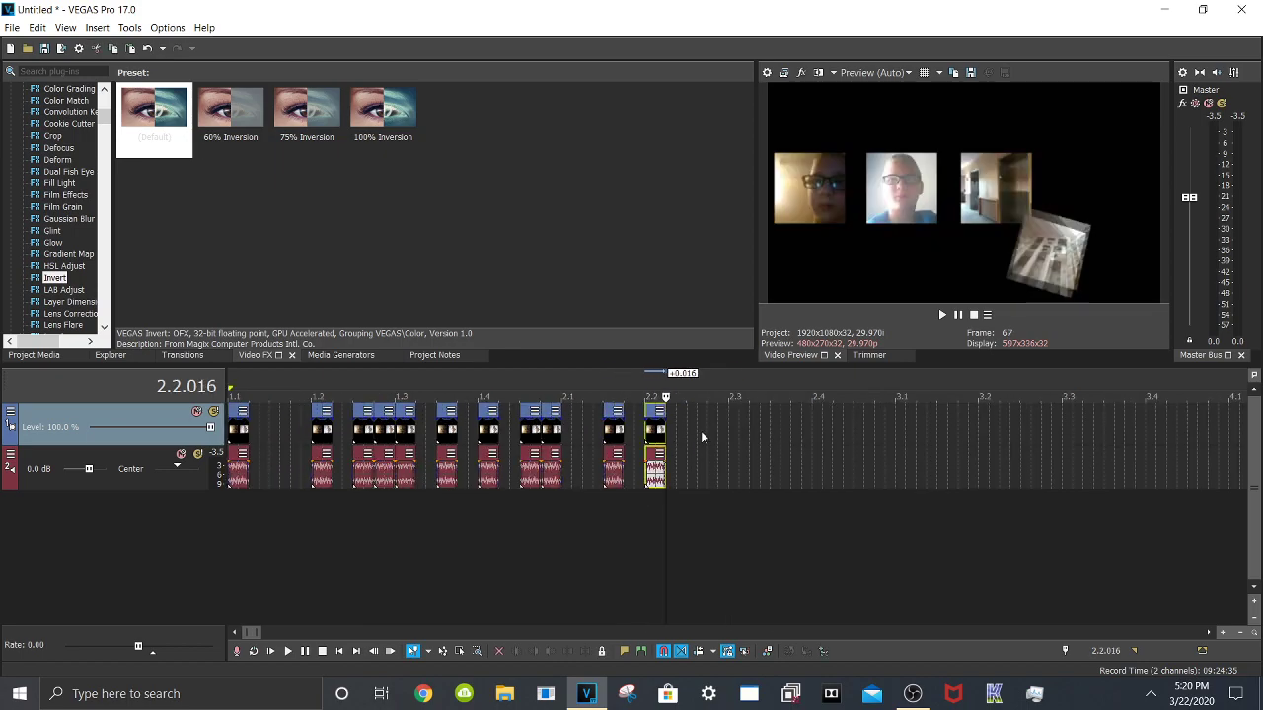
click(684, 424)
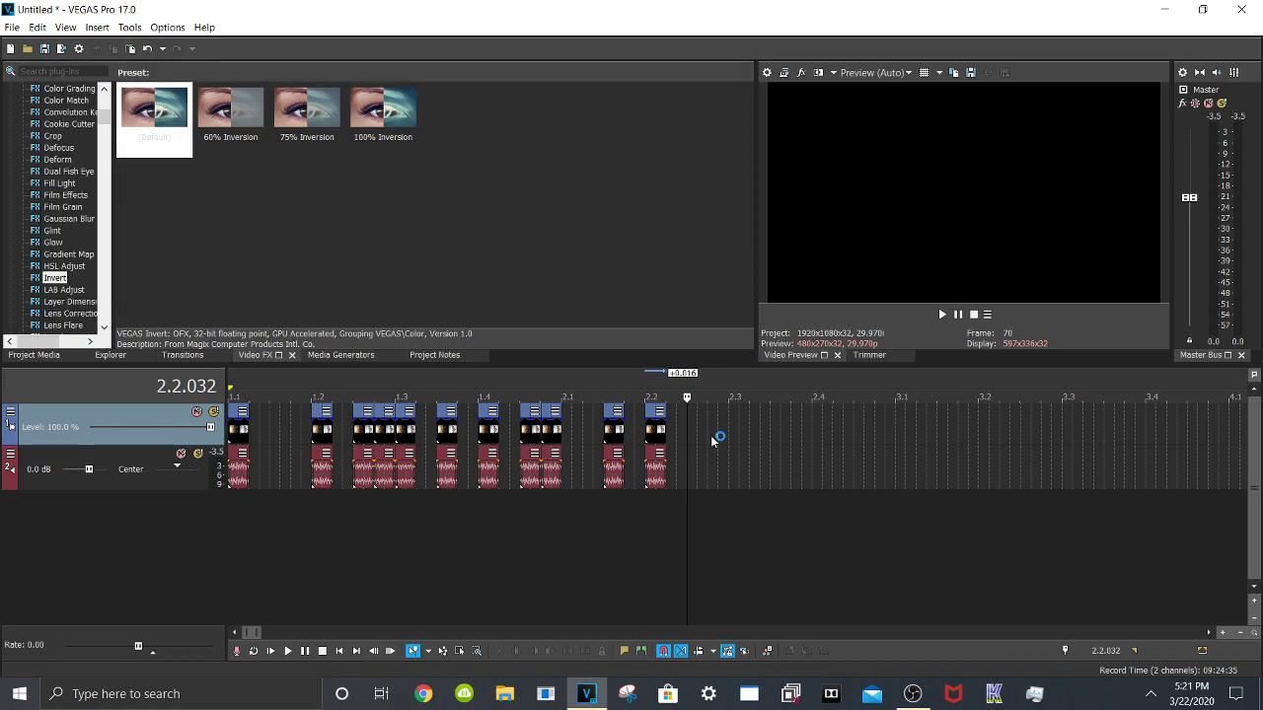
scroll(722, 441, down, 1)
key(ctrl+v)
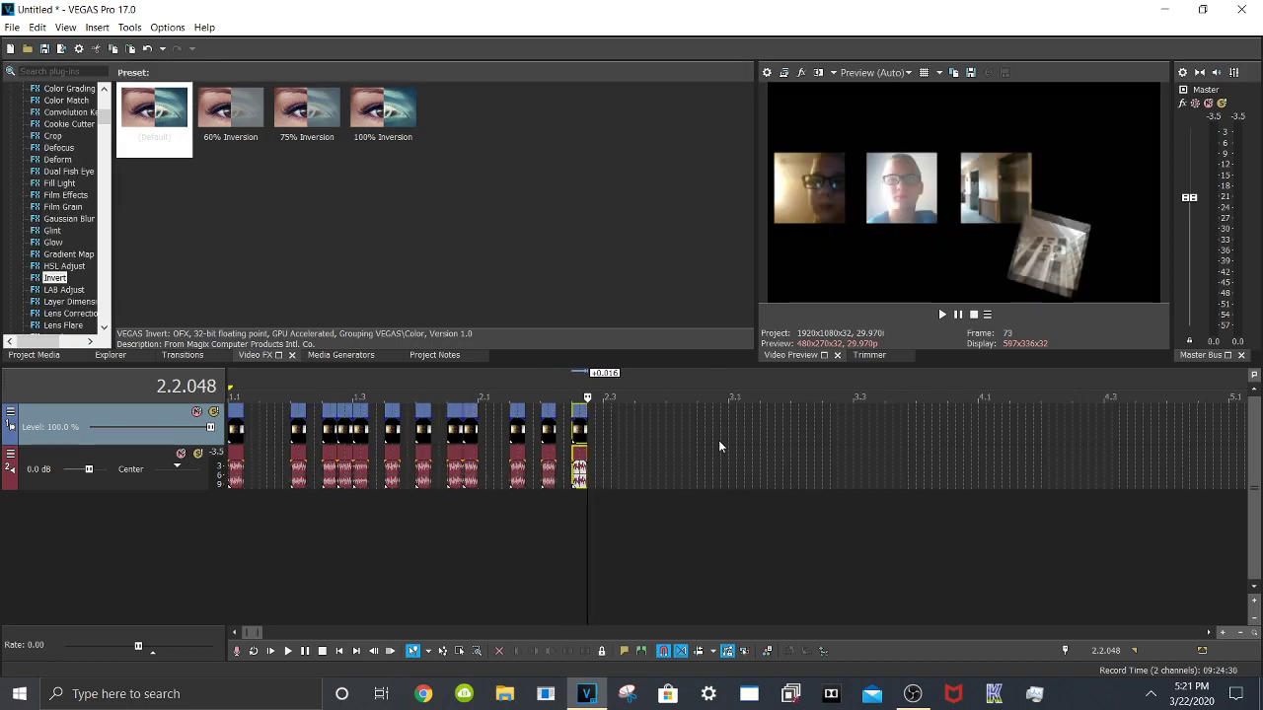
Play the new sample pattern from the start of the timeline
click(271, 655)
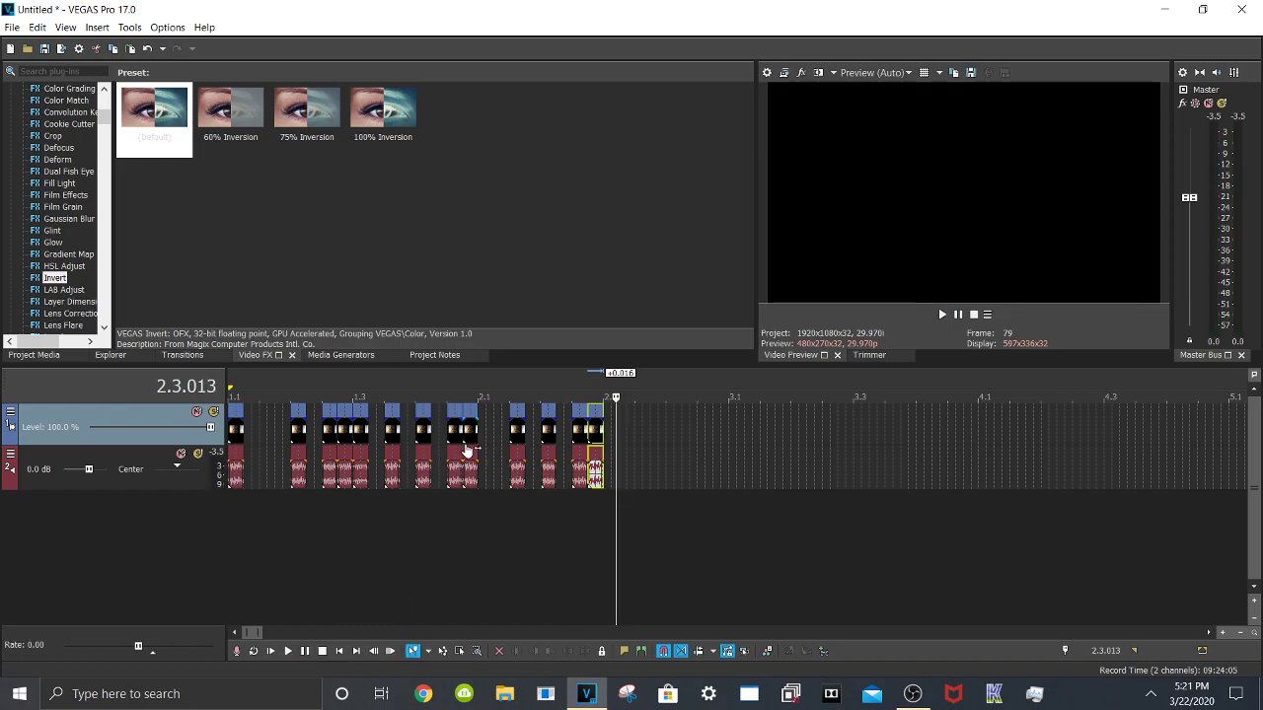
Copy the full-length sample at 1.2.048 and paste it at 2.3.000 and 2.3.032
click(348, 434)
scroll(478, 439, up, 3)
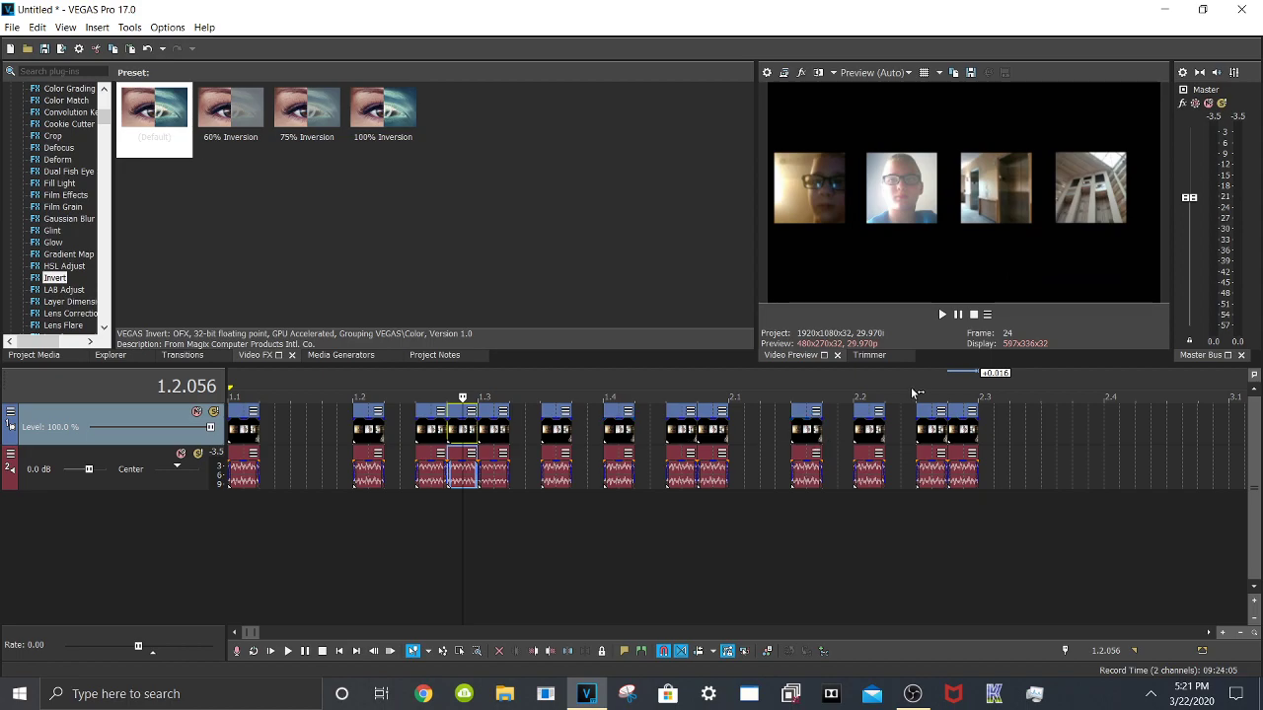
click(983, 385)
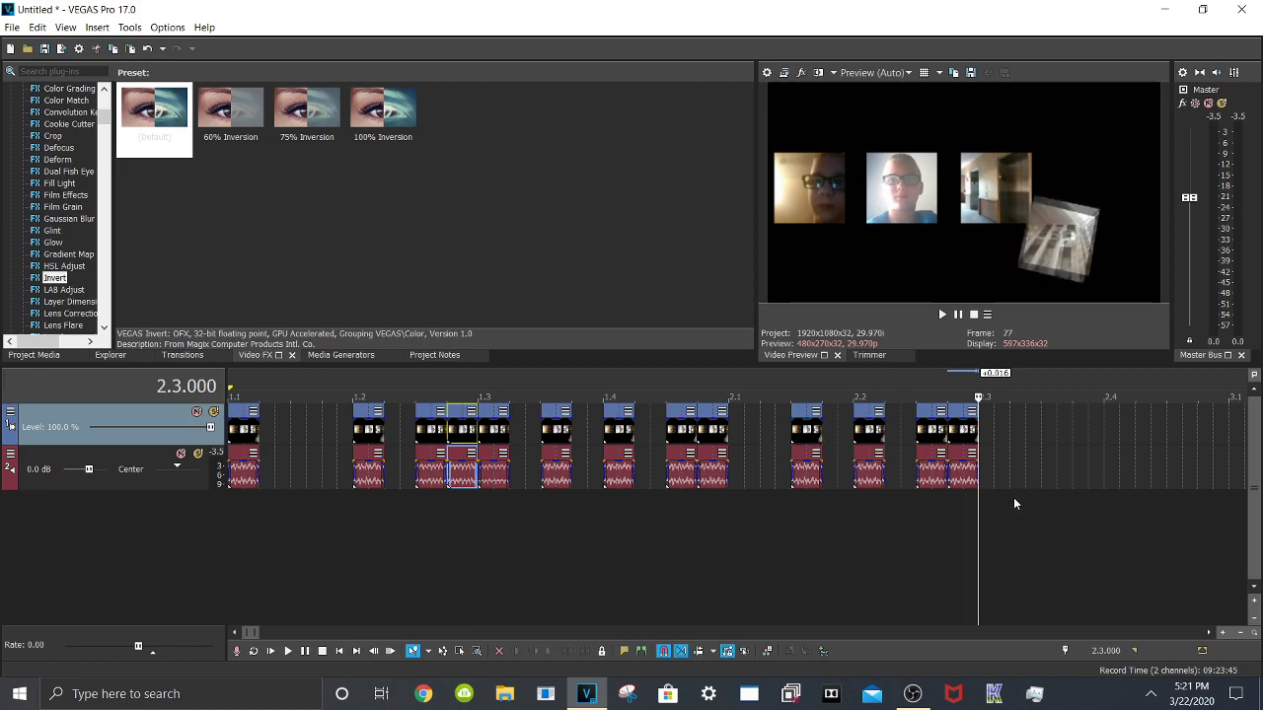
scroll(1013, 498, down, 2)
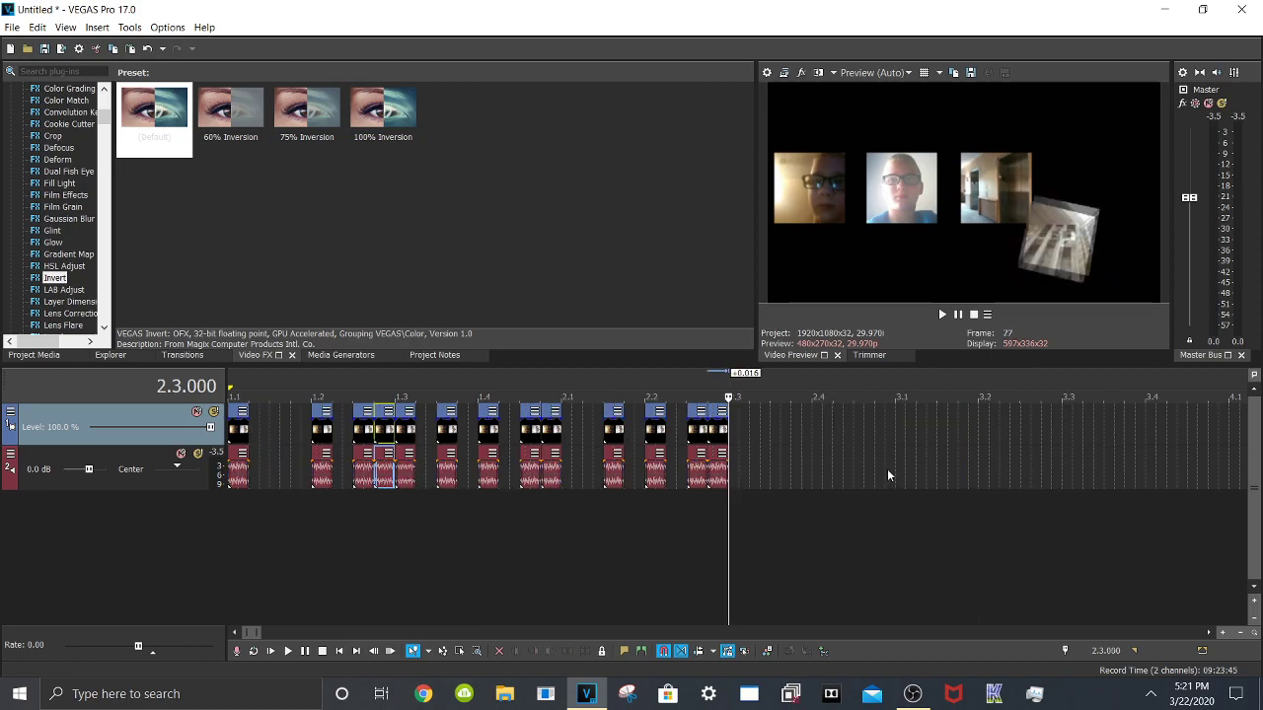
key(ctrl+v)
scroll(784, 424, up, 2)
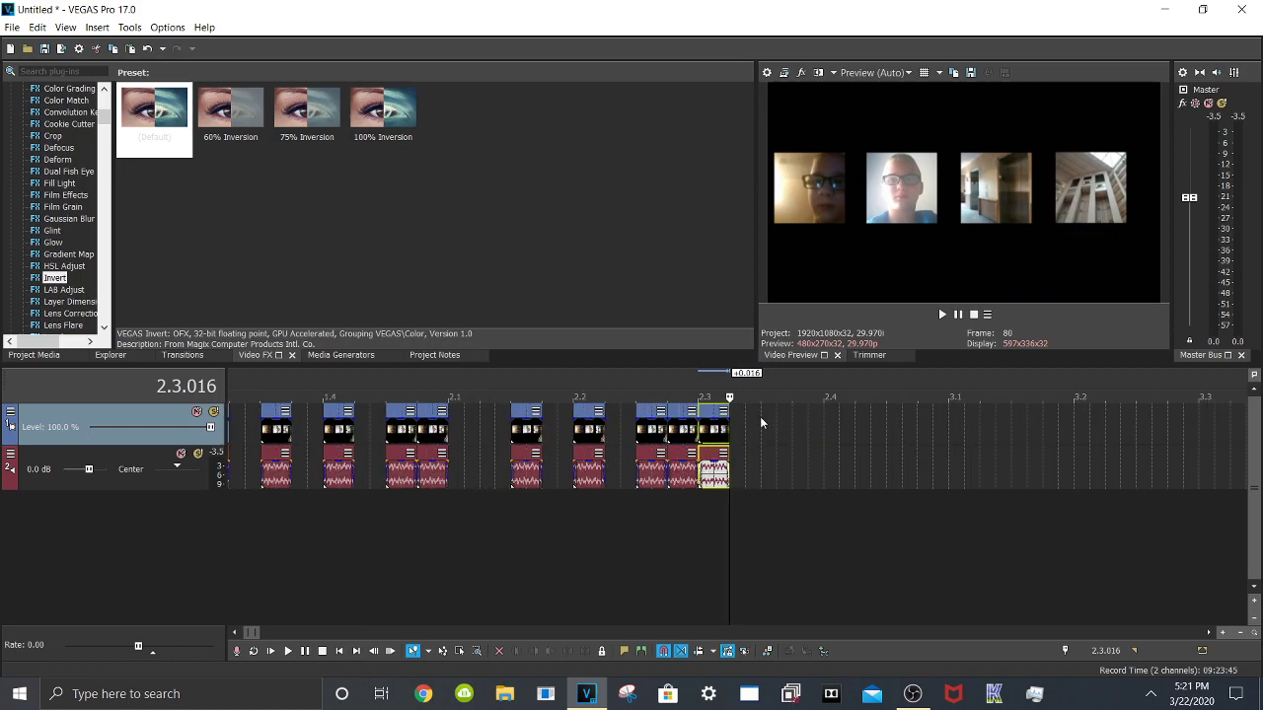
click(762, 419)
key(ctrl+v)
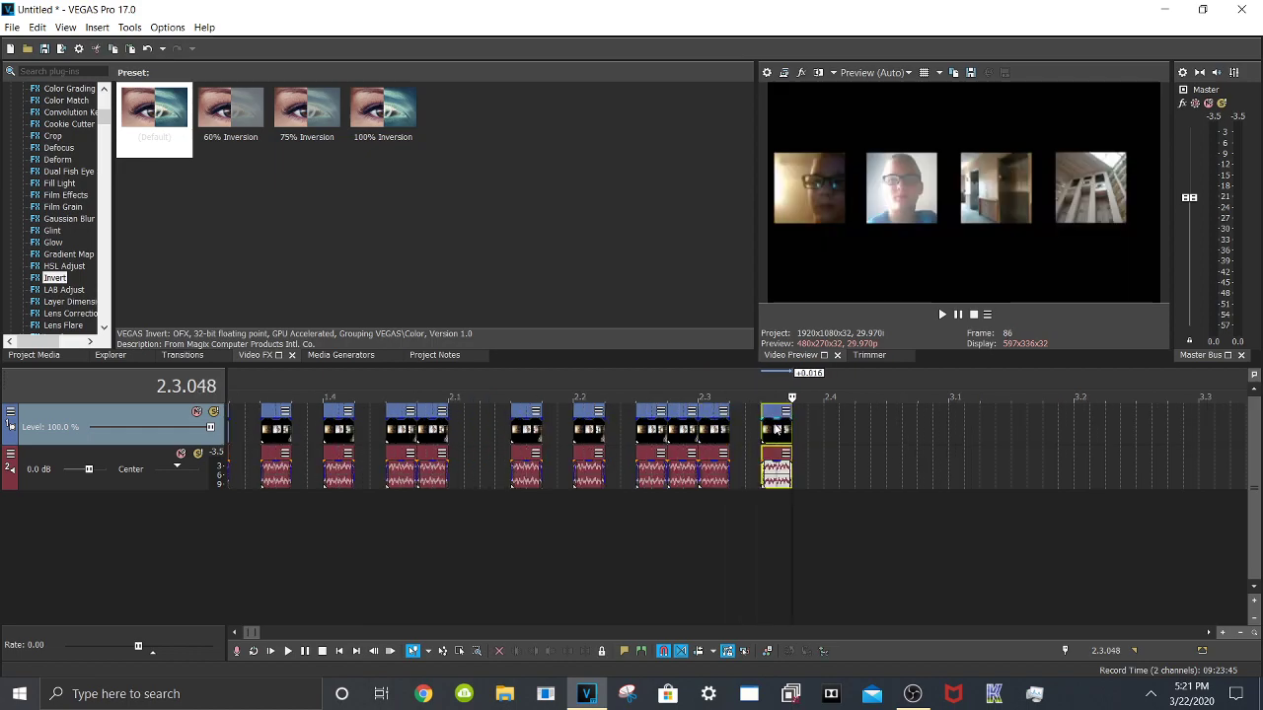
Copy the sample at 1.3.000 and paste it four times in a row starting at 2.4.000
scroll(415, 503, down, 1)
scroll(416, 503, down, 1)
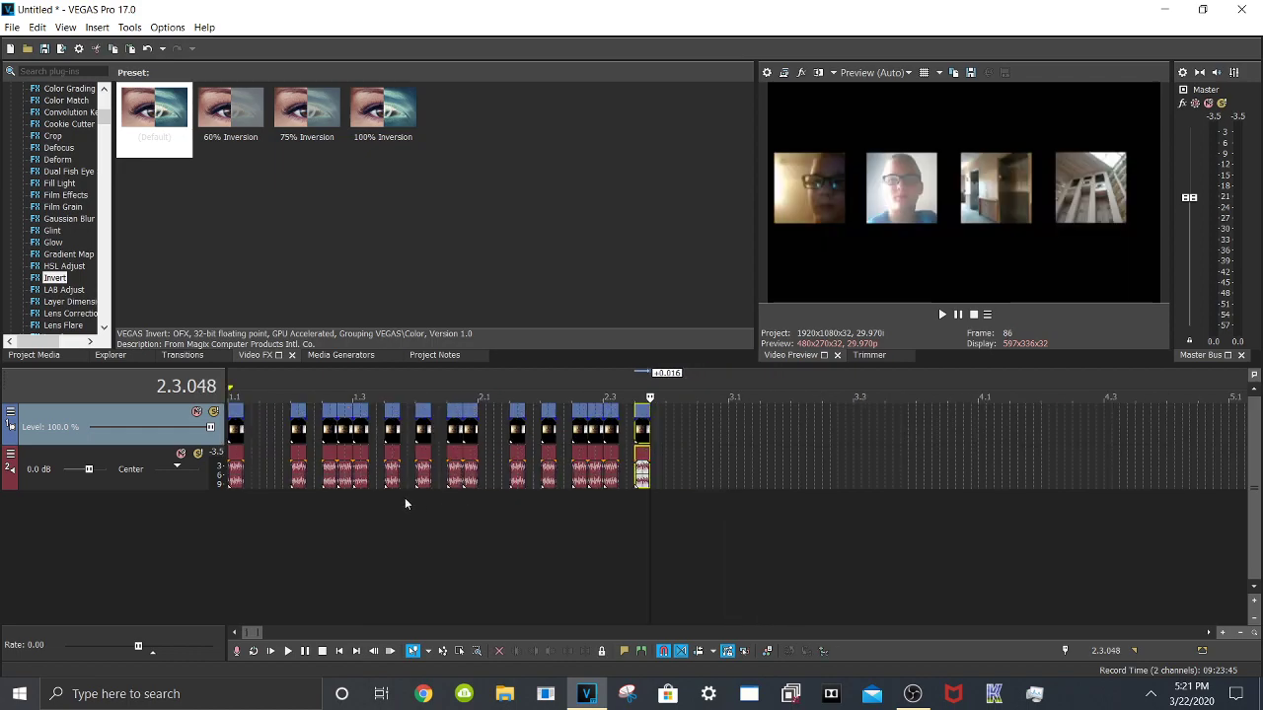
click(360, 432)
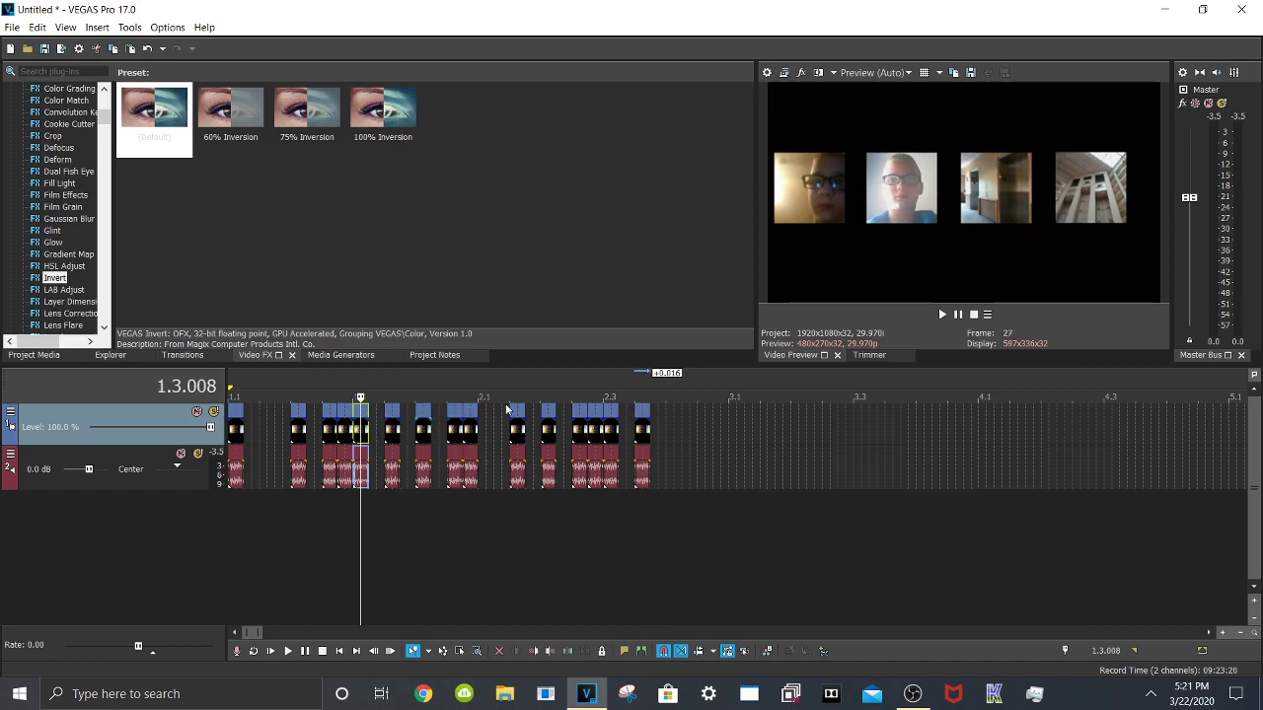
click(665, 418)
scroll(678, 420, up, 3)
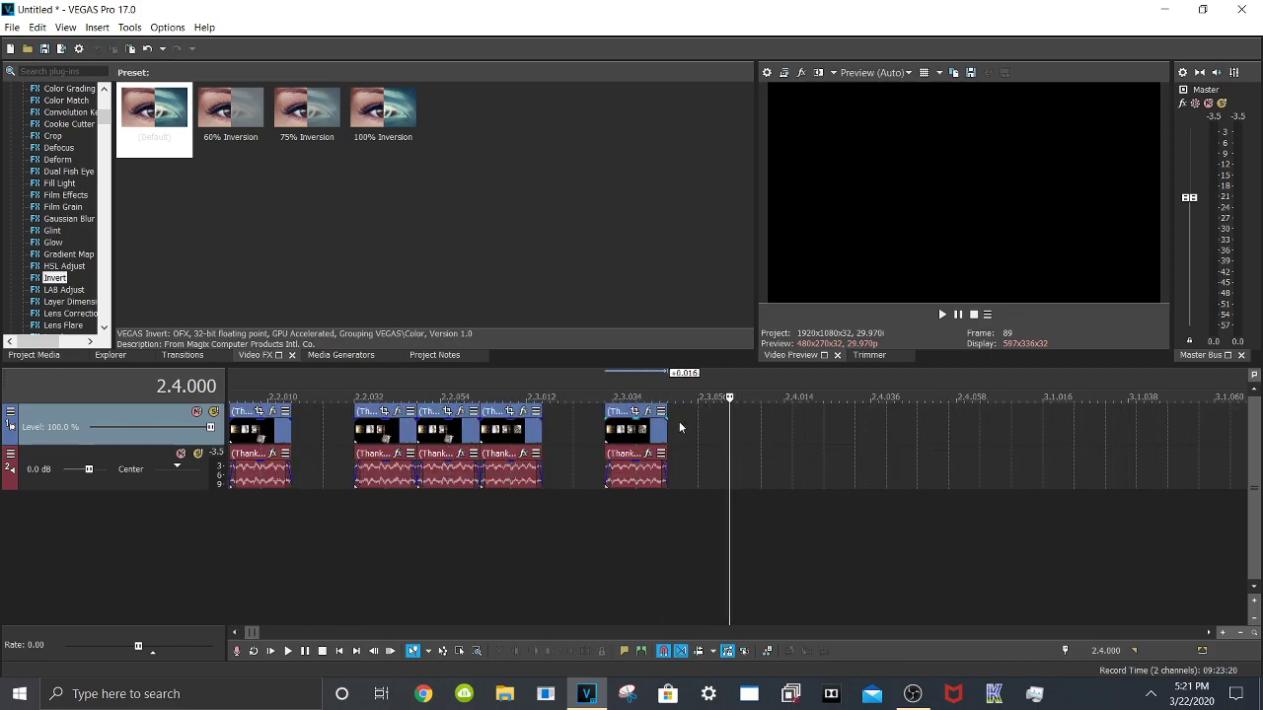
scroll(722, 434, down, 3)
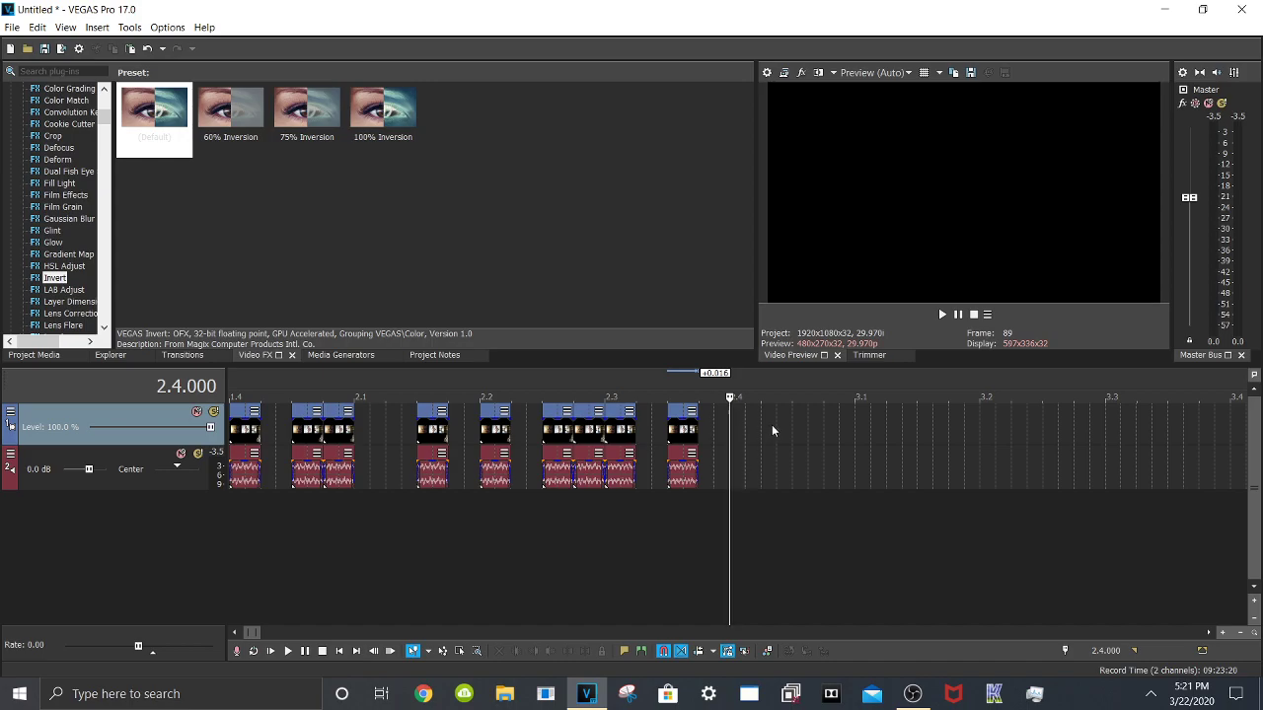
key(ctrl+v)
key(ctrl+v)
key(ctrl+v)
key(ctrl+v)
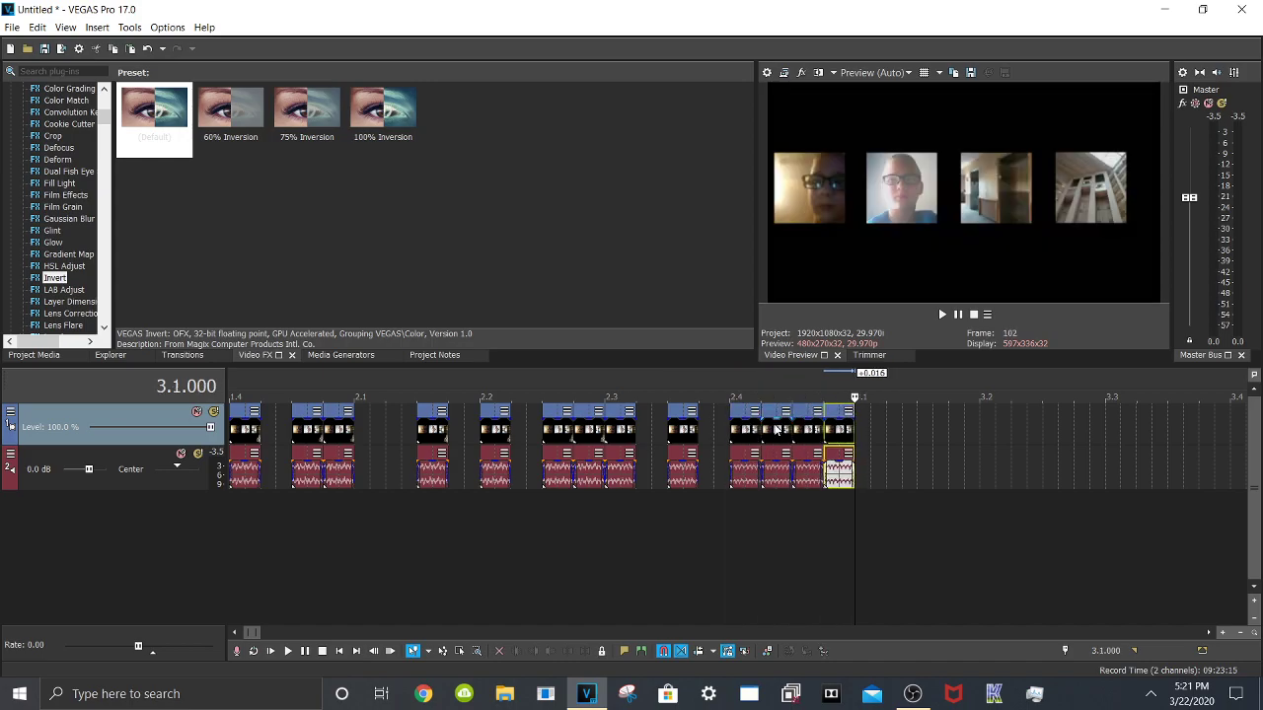
Play the extended sample pattern from the start of the timeline and pause after its last sample
scroll(648, 544, down, 3)
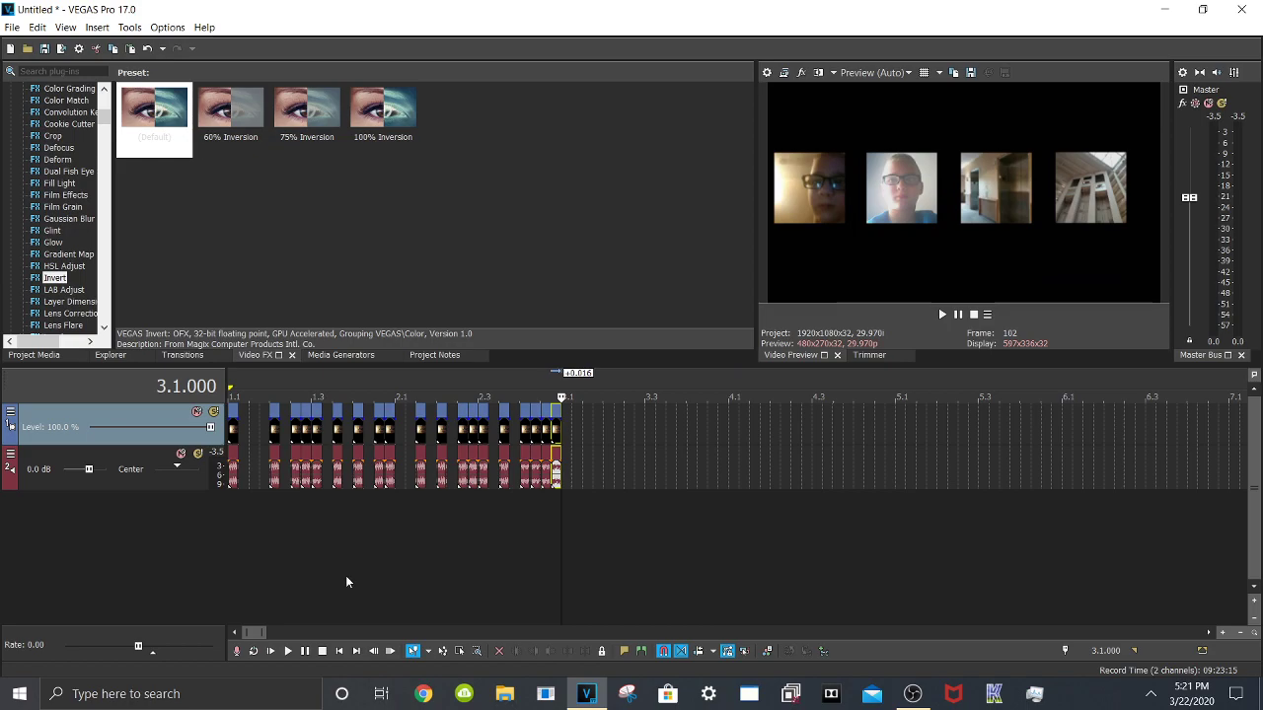
click(269, 652)
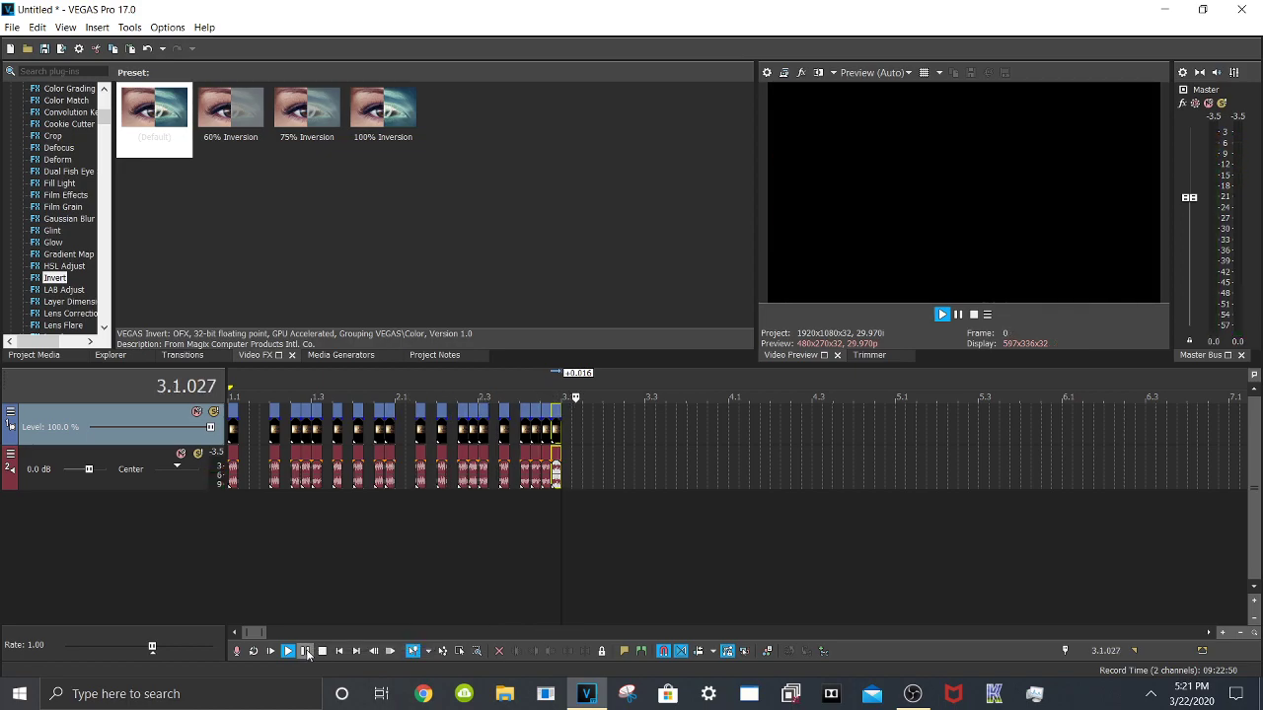
click(306, 651)
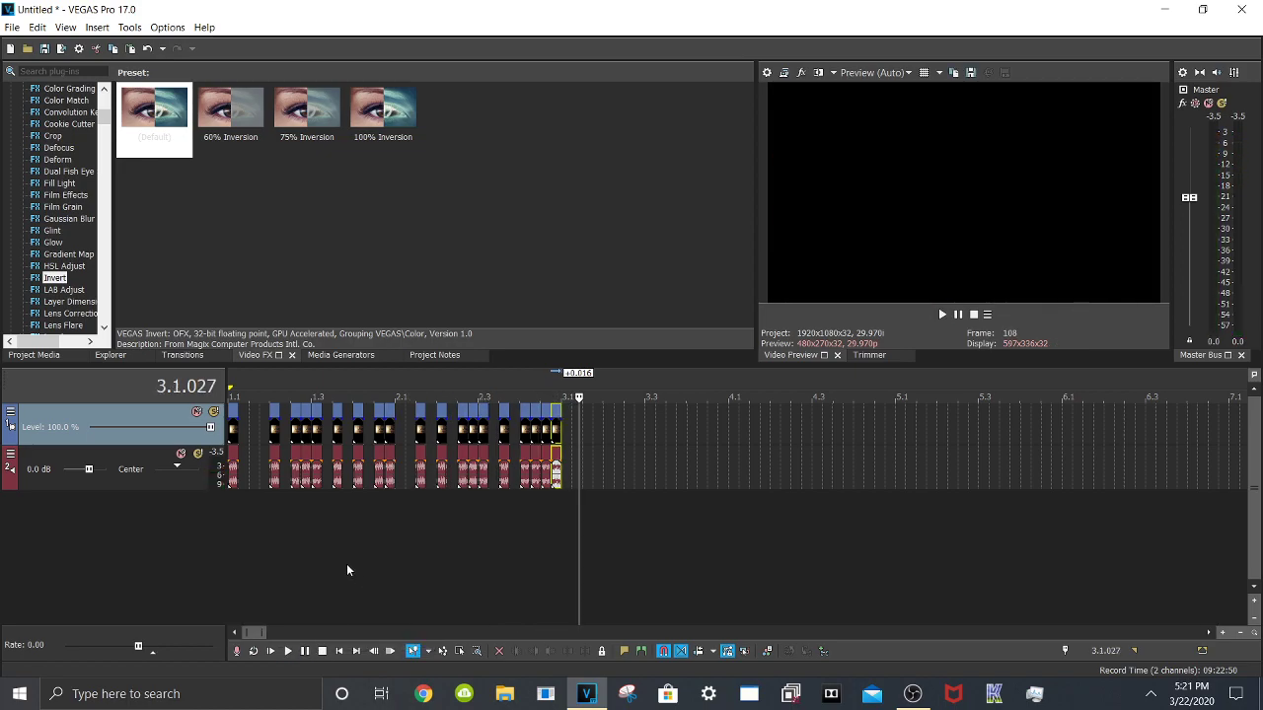
Copy the first sample at 1.1.000 and paste it at 3.1.000
click(233, 429)
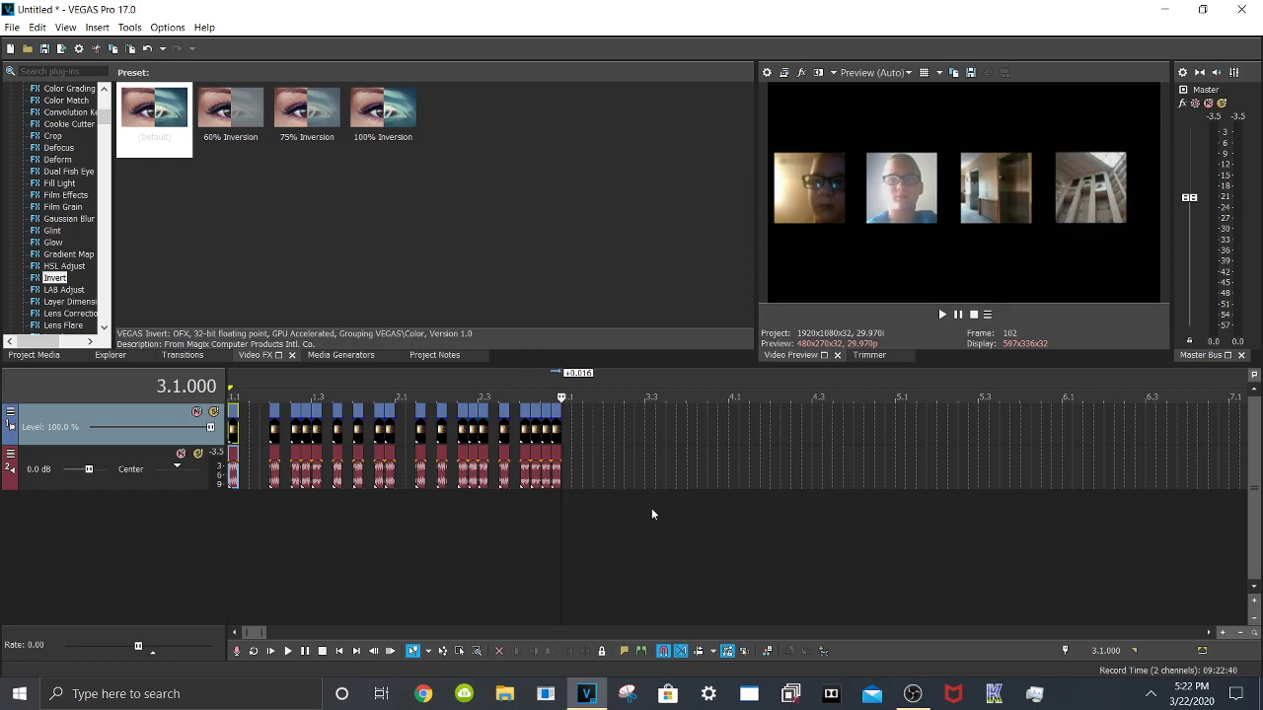
scroll(651, 508, up, 2)
scroll(653, 569, down, 5)
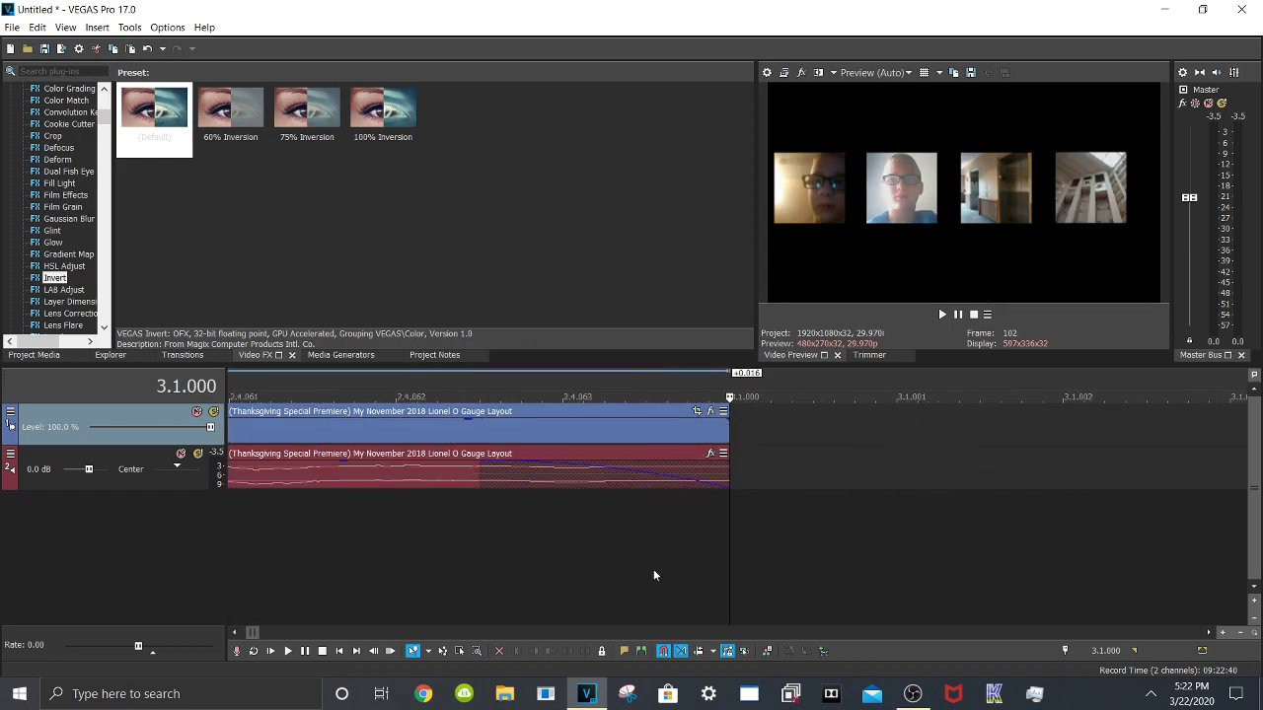
scroll(643, 569, up, 2)
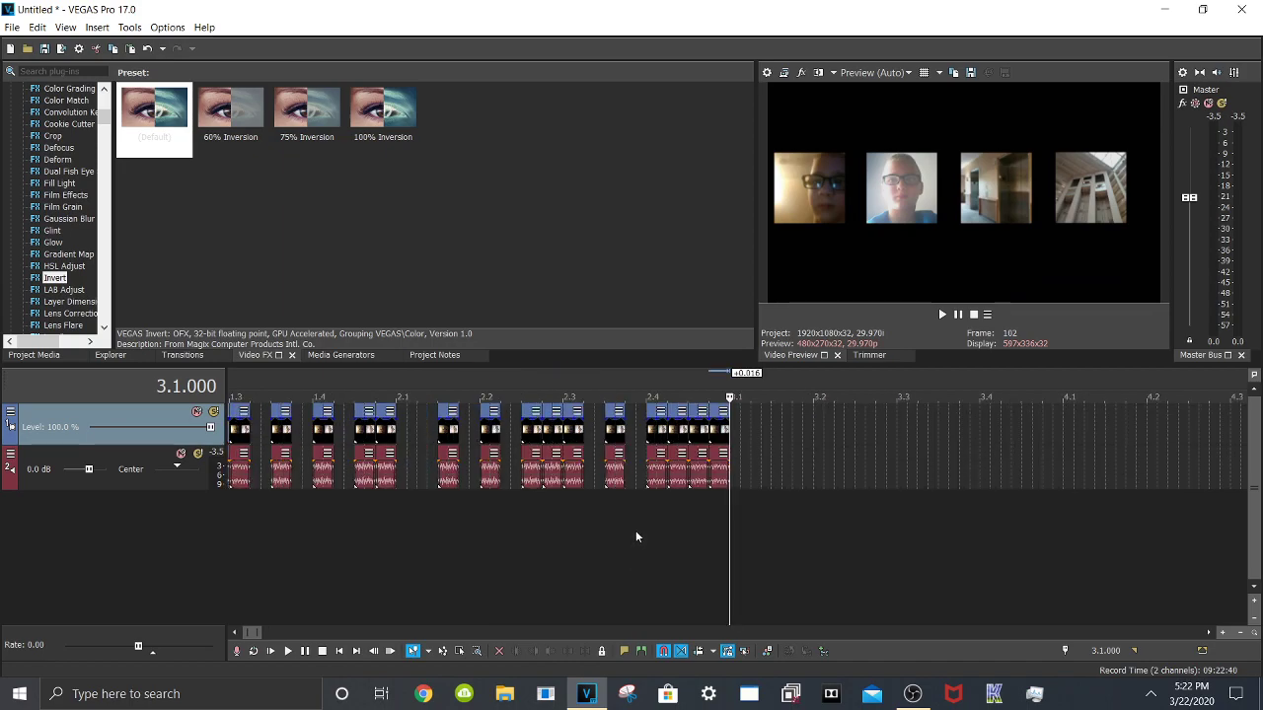
key(ctrl+v)
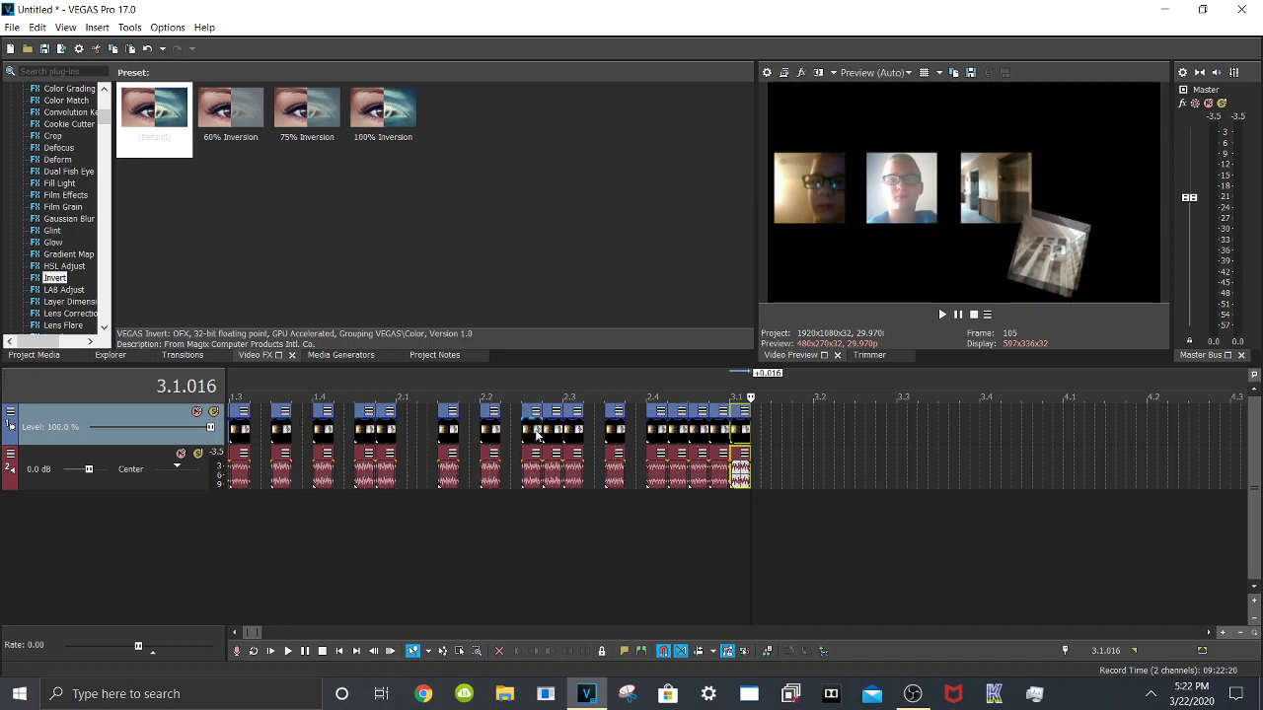
Copy the sample at 1.2.048 and paste it at 3.1.032
scroll(493, 461, down, 1)
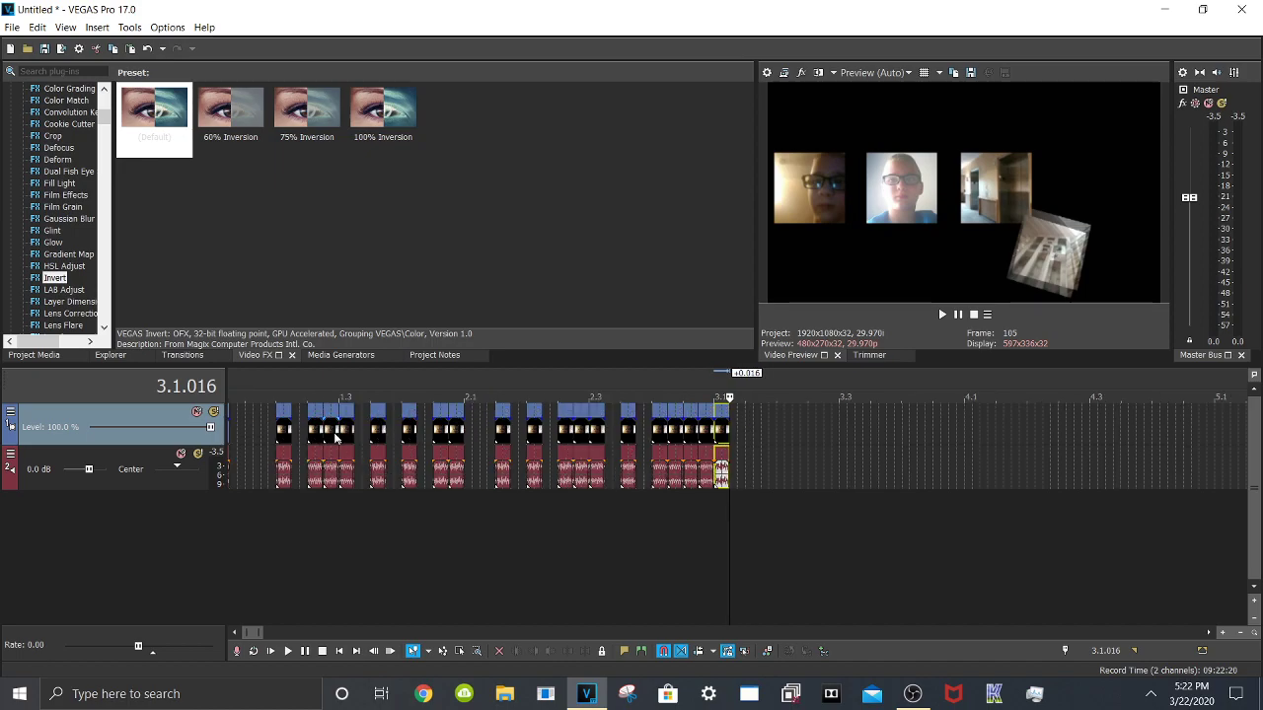
click(335, 438)
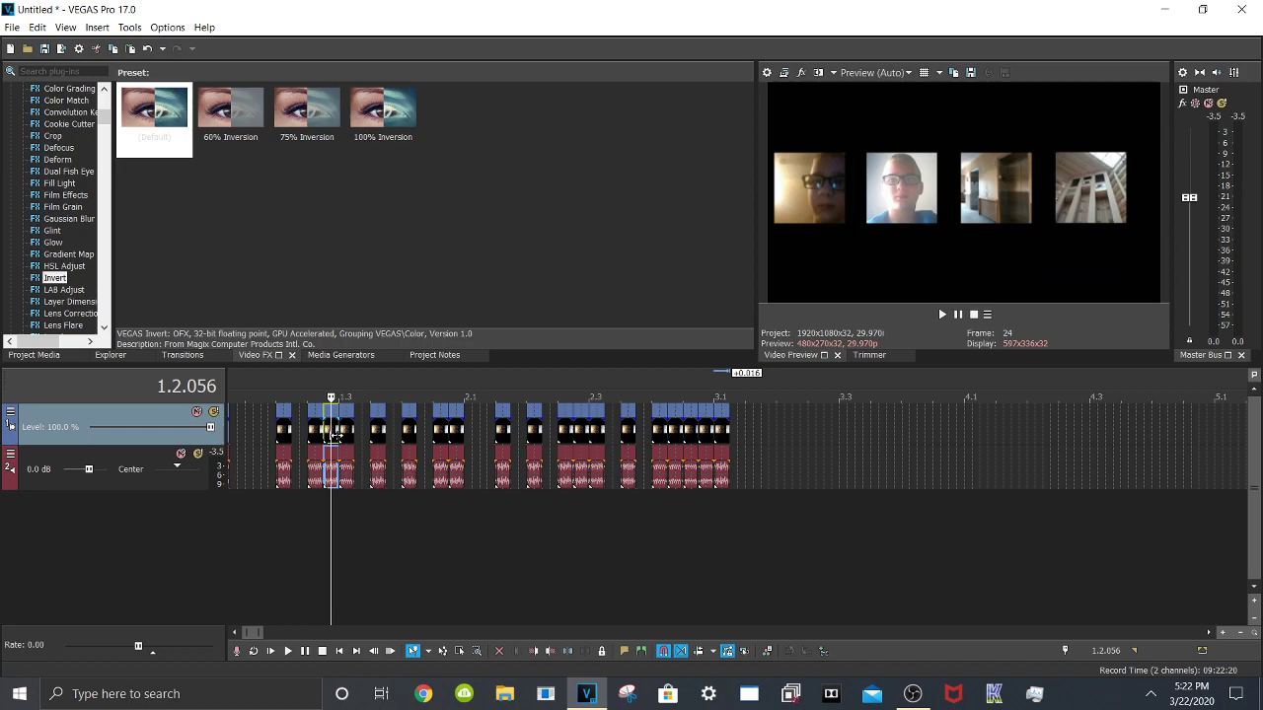
click(745, 434)
scroll(744, 435, up, 3)
key(ctrl+v)
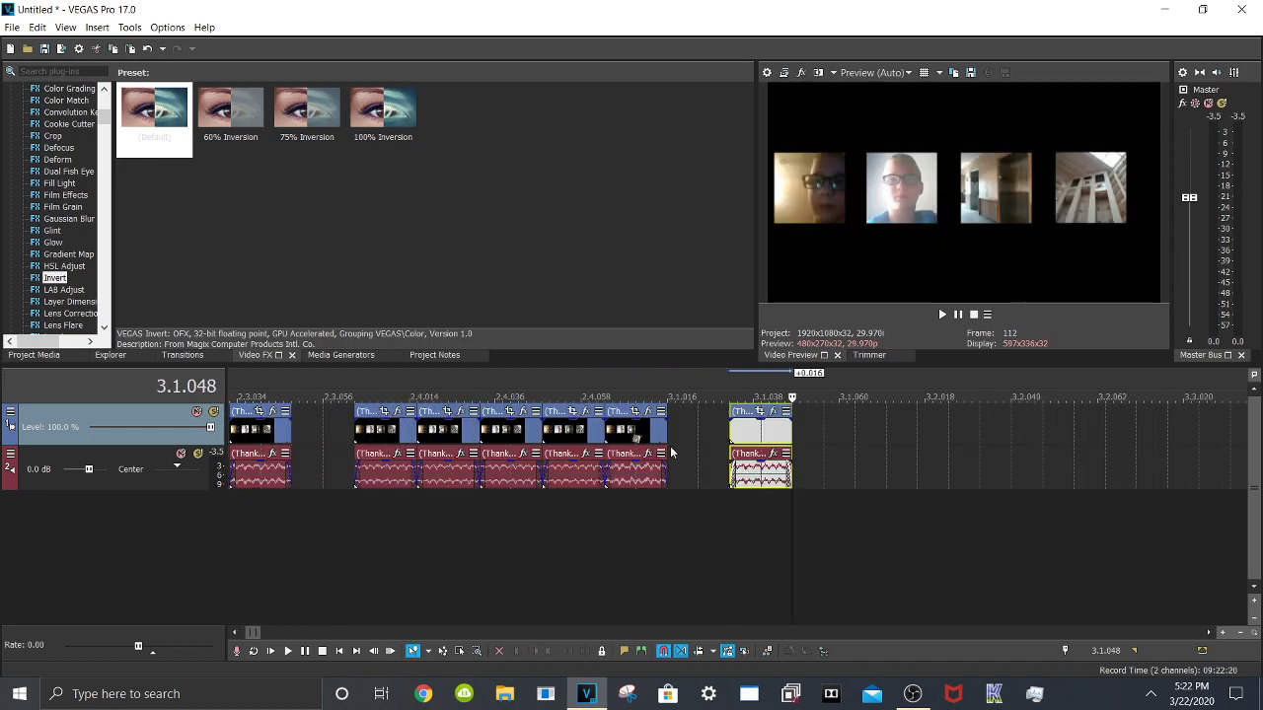
Copy the sample at 3.1.000 and paste it at 3.2.000
click(643, 436)
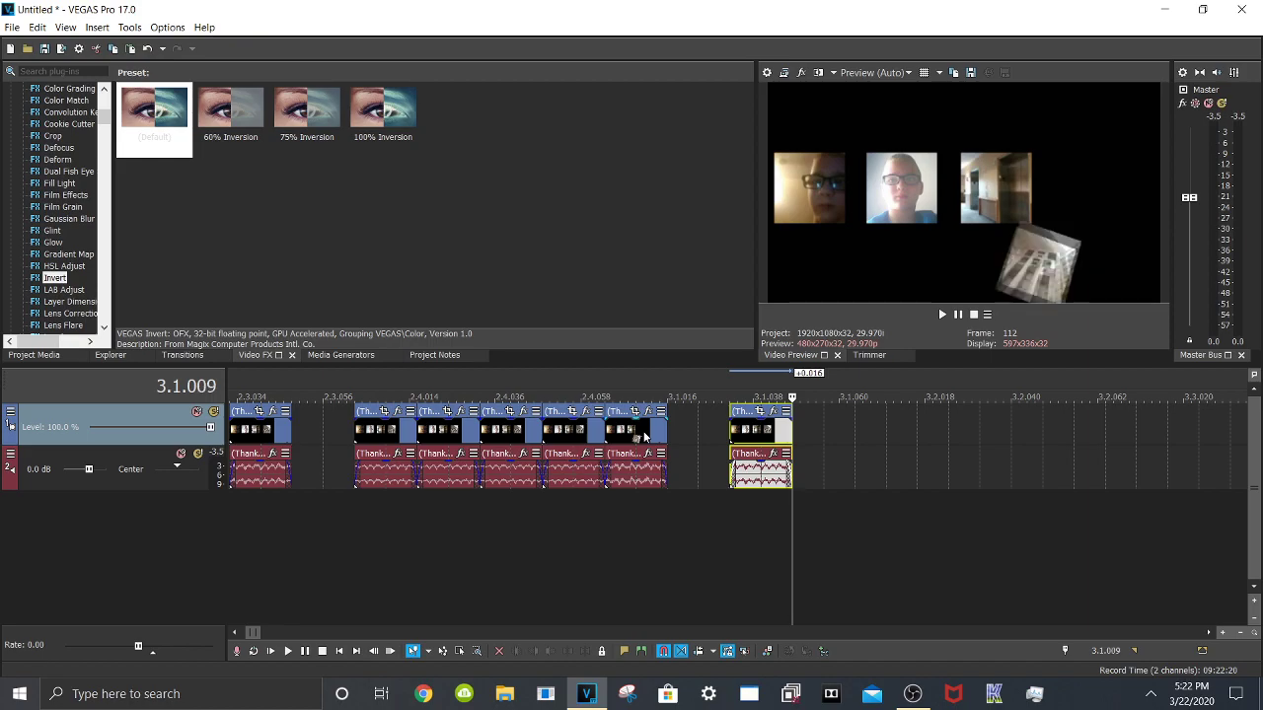
click(853, 423)
key(ctrl+v)
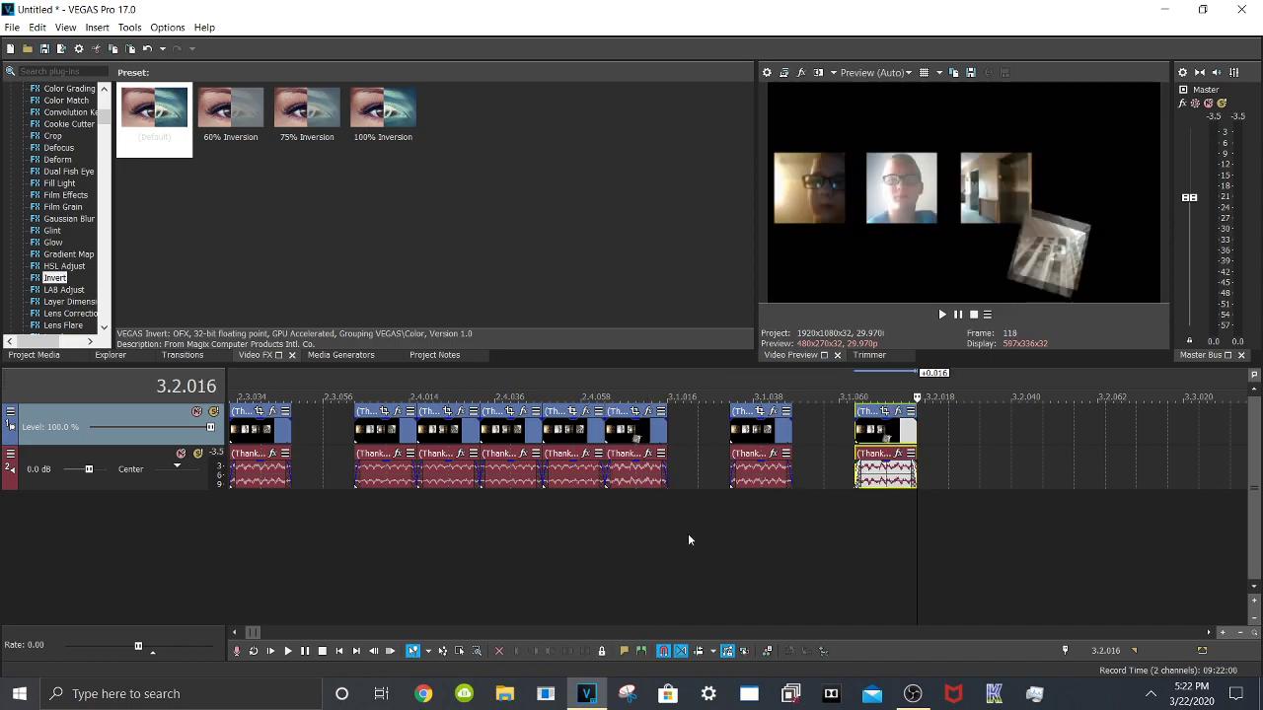
Copy the three consecutive samples starting at 1.2.032 and paste them together at 3.2.032
scroll(592, 535, down, 6)
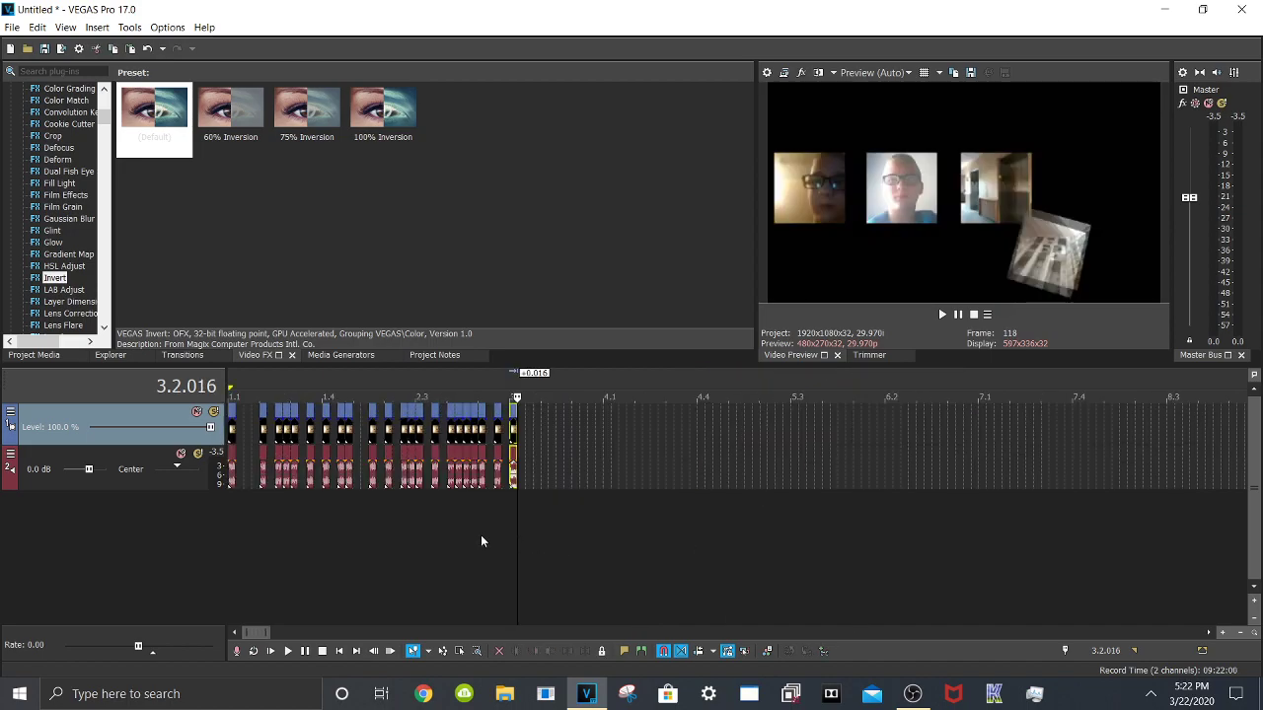
click(261, 377)
scroll(528, 490, up, 8)
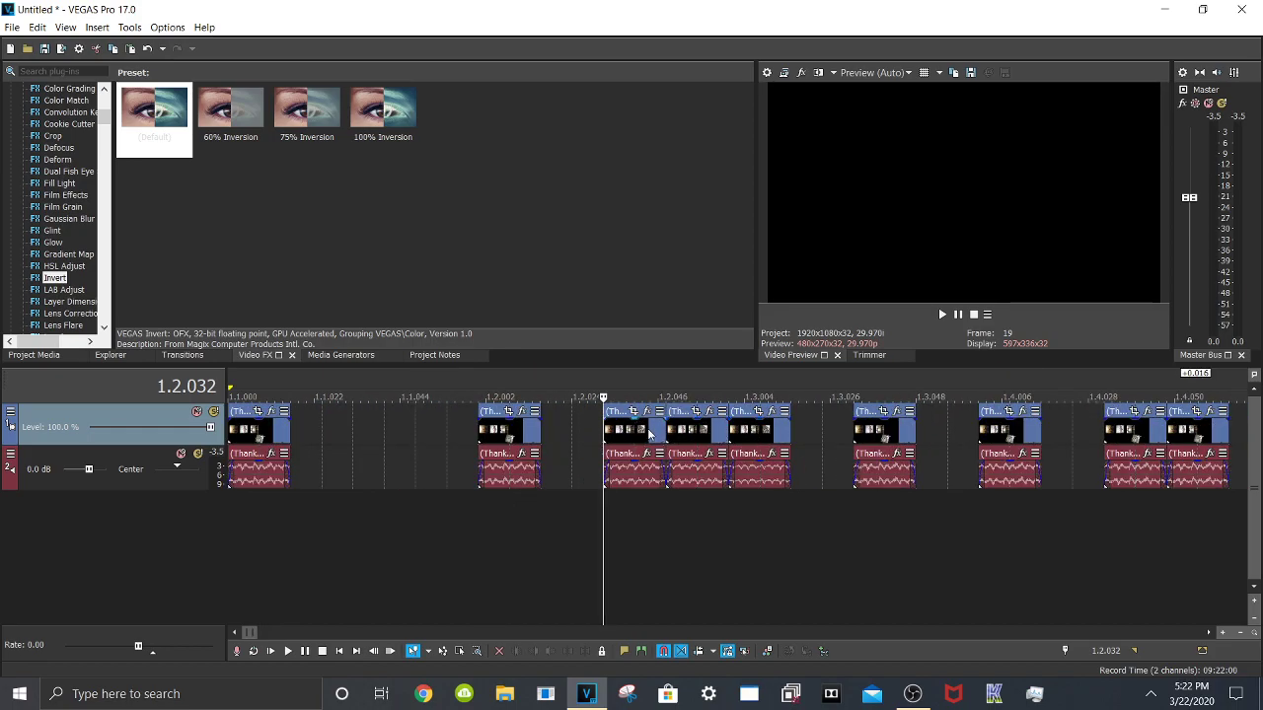
click(643, 434)
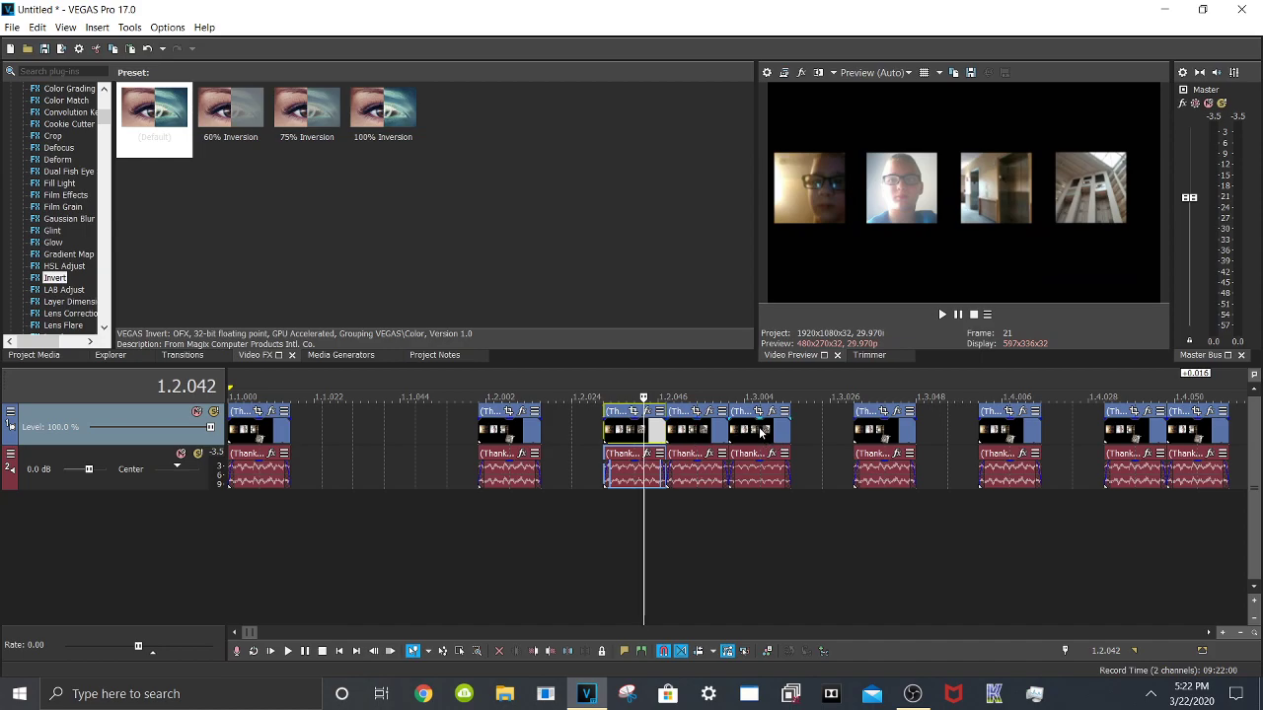
click(627, 432)
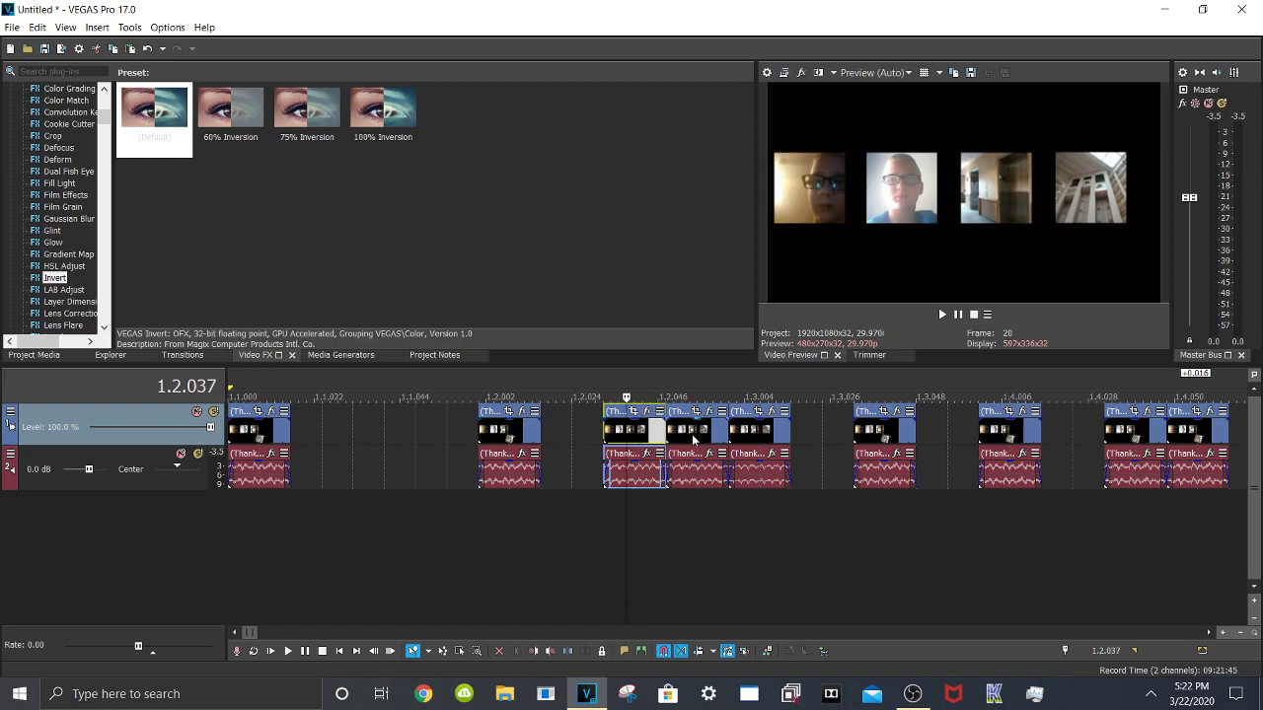
shift+click(769, 434)
scroll(811, 488, down, 4)
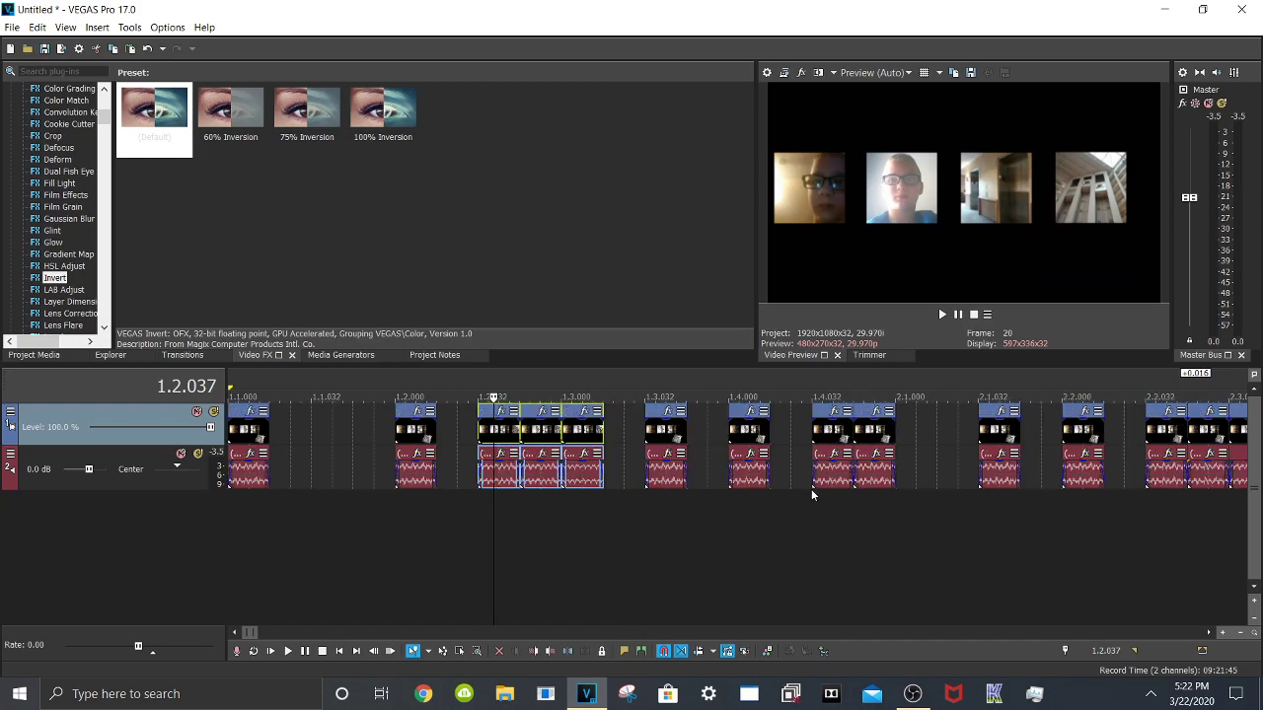
scroll(749, 488, up, 3)
scroll(667, 556, down, 2)
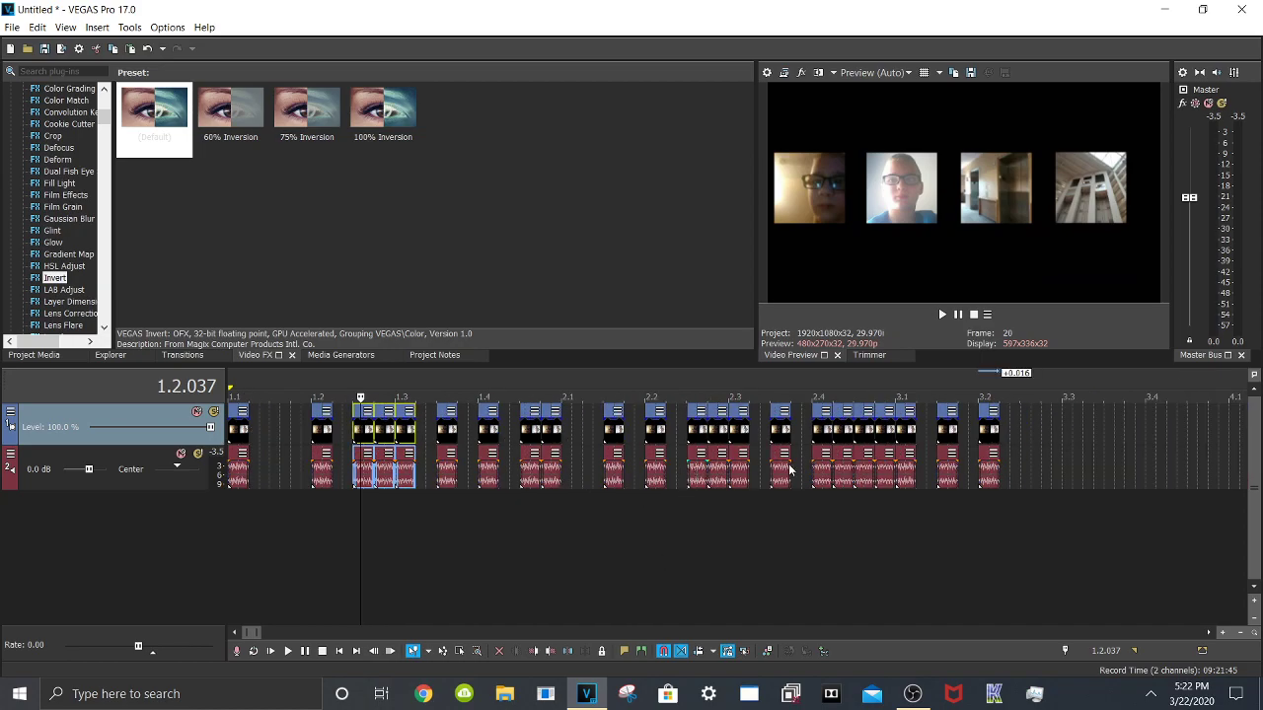
scroll(1014, 426, up, 1)
scroll(1110, 433, down, 2)
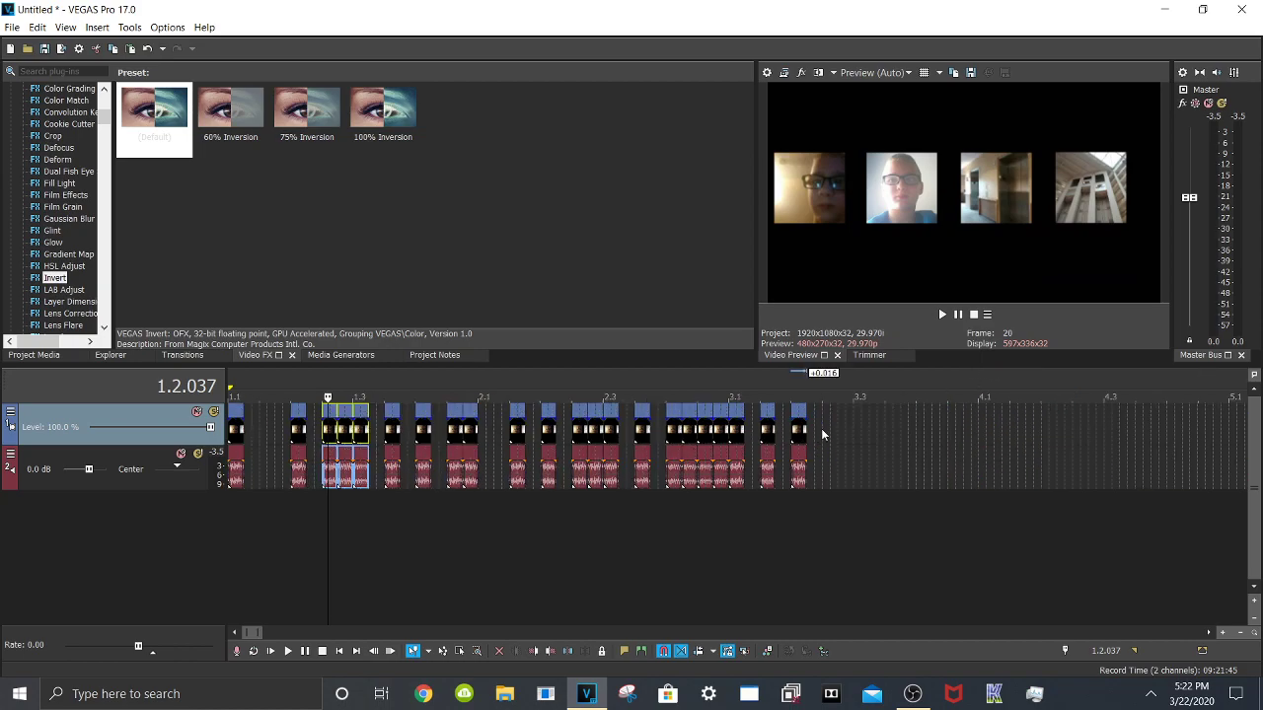
click(820, 426)
scroll(848, 439, up, 3)
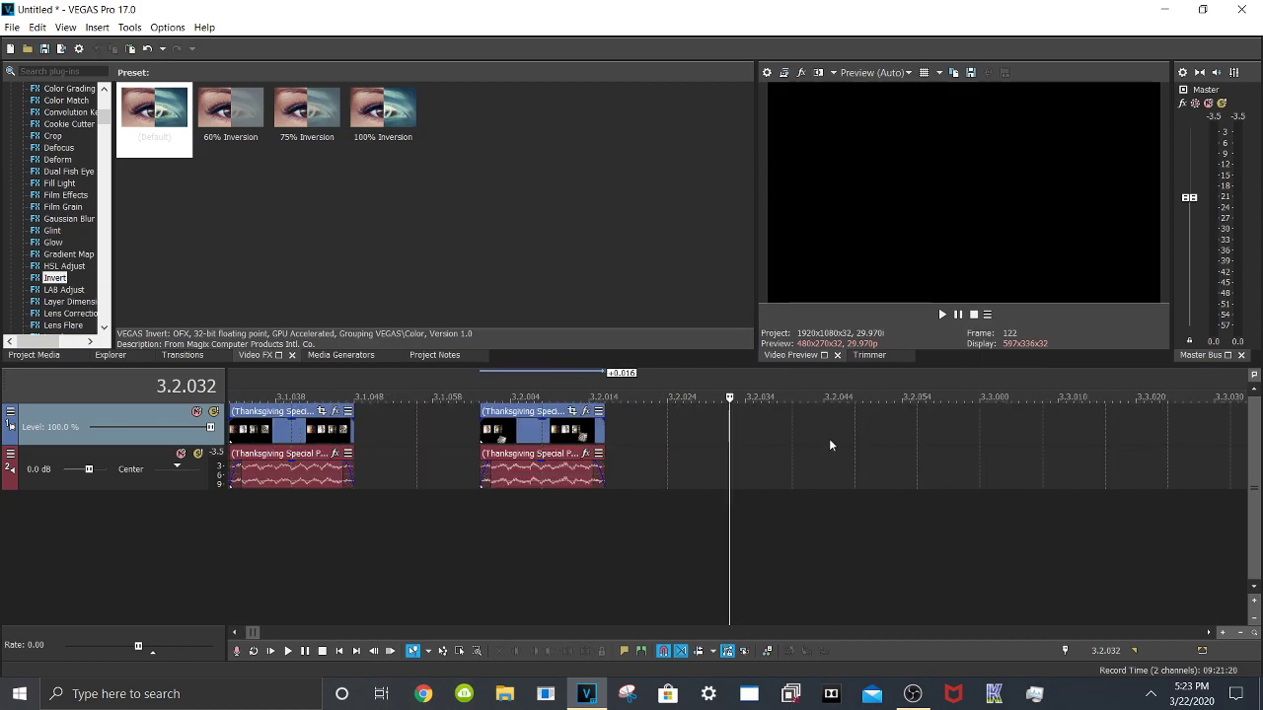
key(ctrl+v)
scroll(840, 557, down, 4)
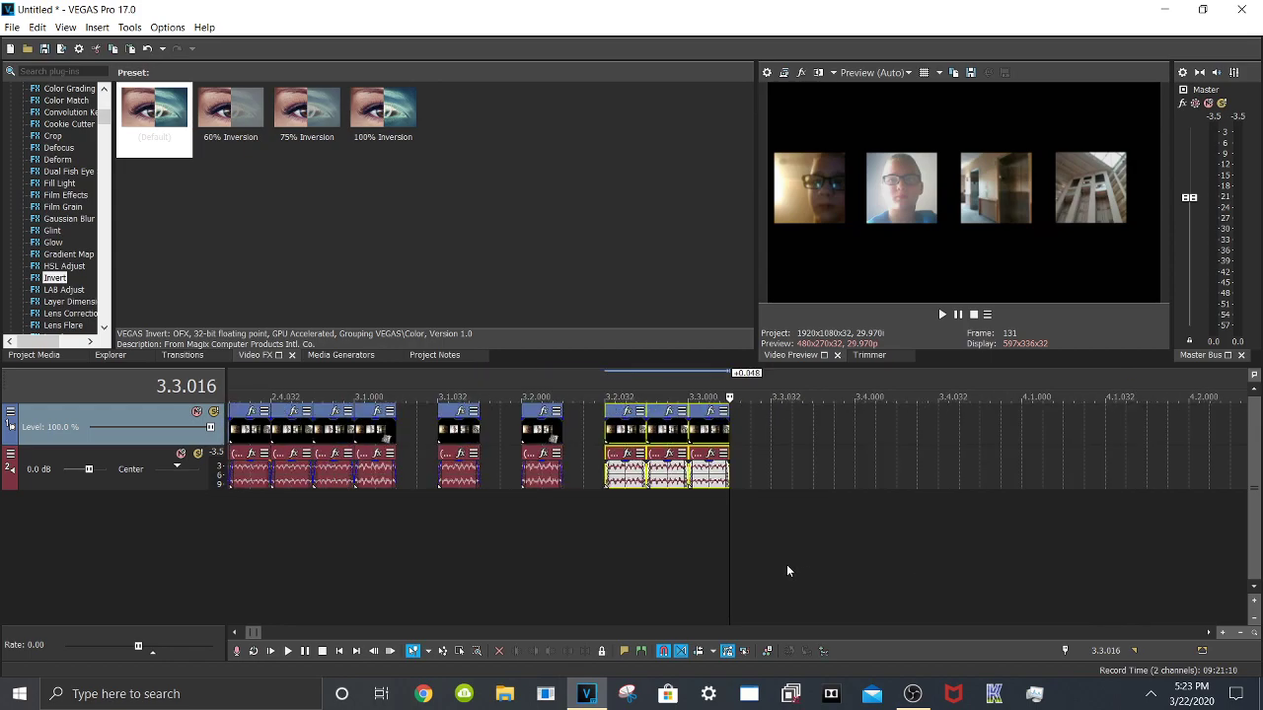
Copy the first sample at 1.1.000 and paste it at 3.3.032
scroll(549, 531, down, 3)
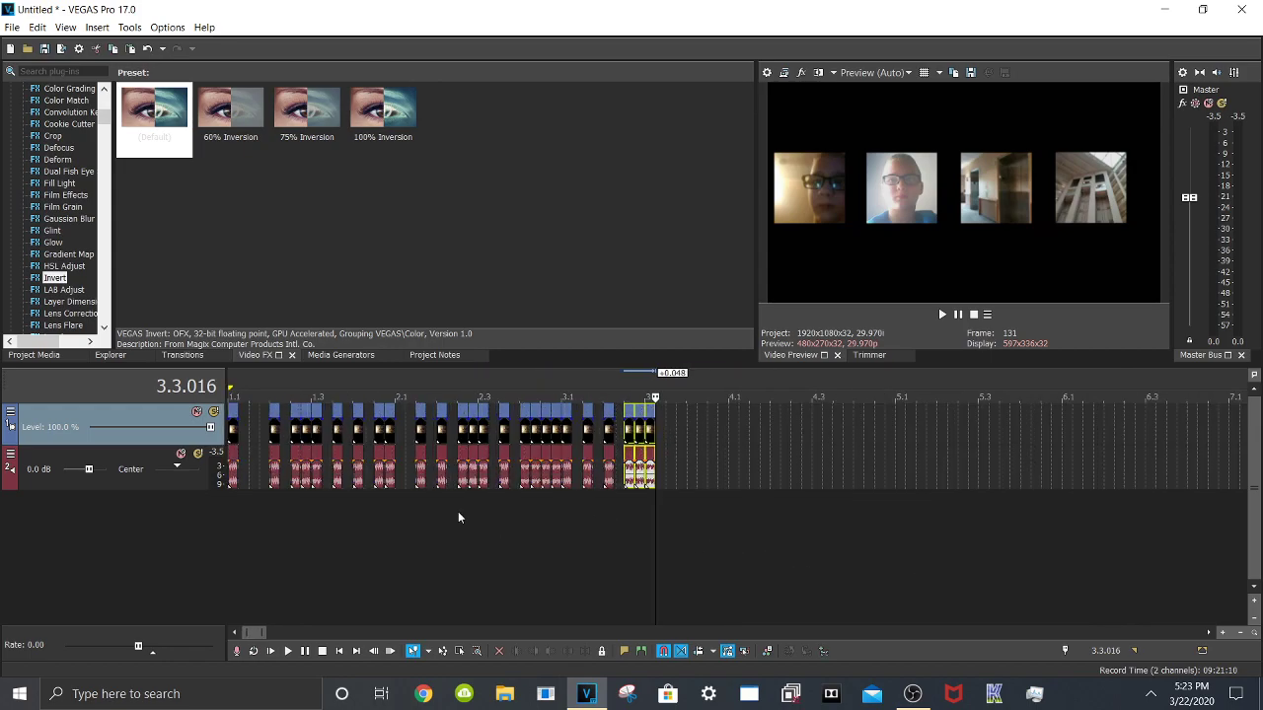
click(232, 432)
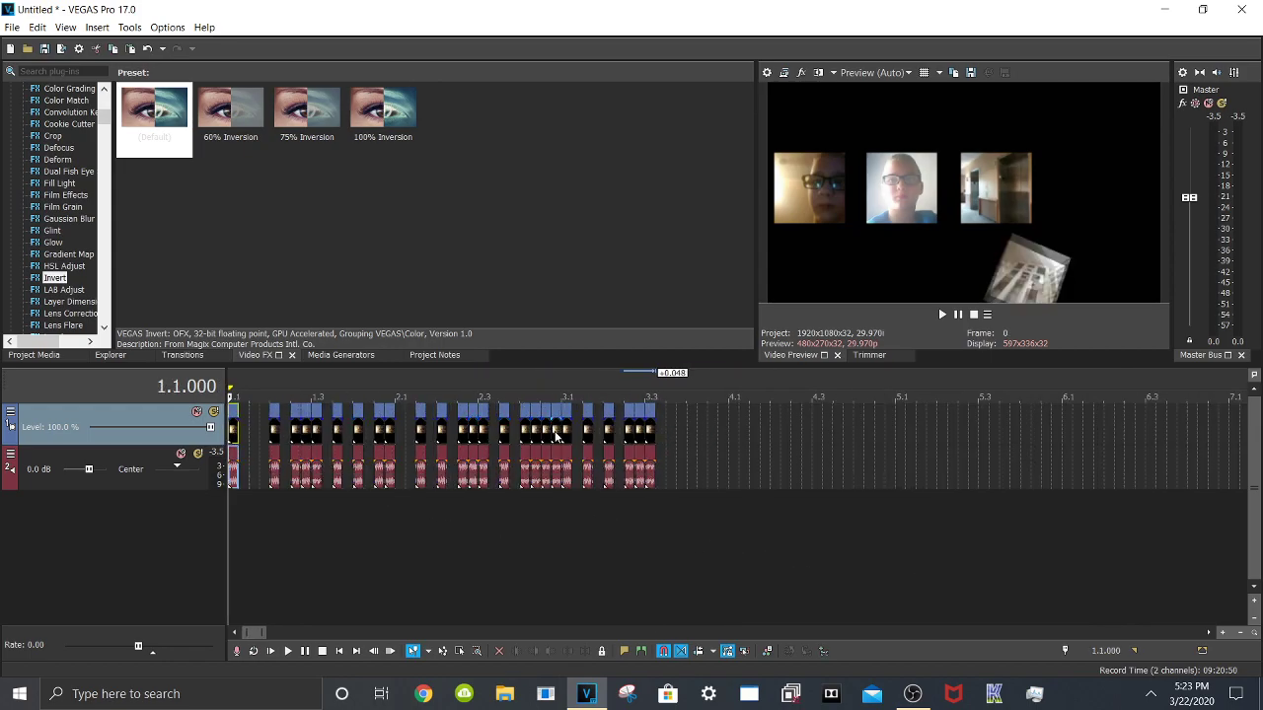
click(664, 421)
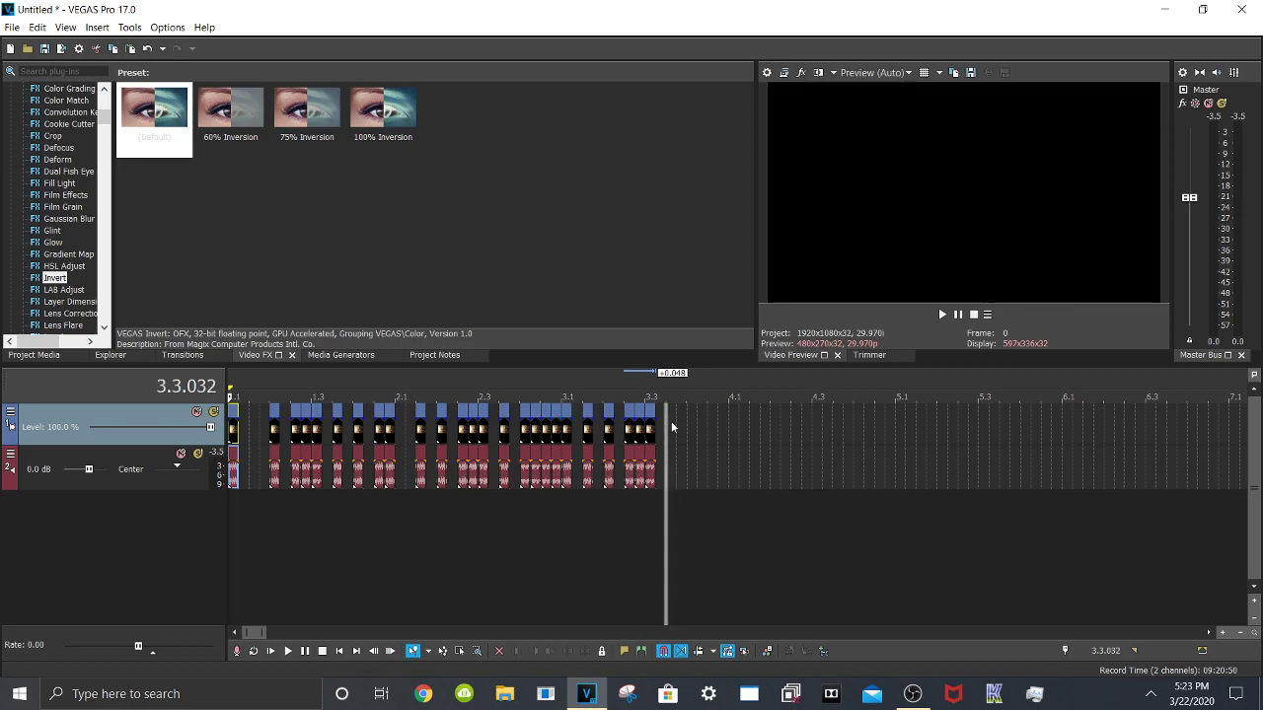
scroll(750, 434, up, 4)
scroll(730, 434, up, 2)
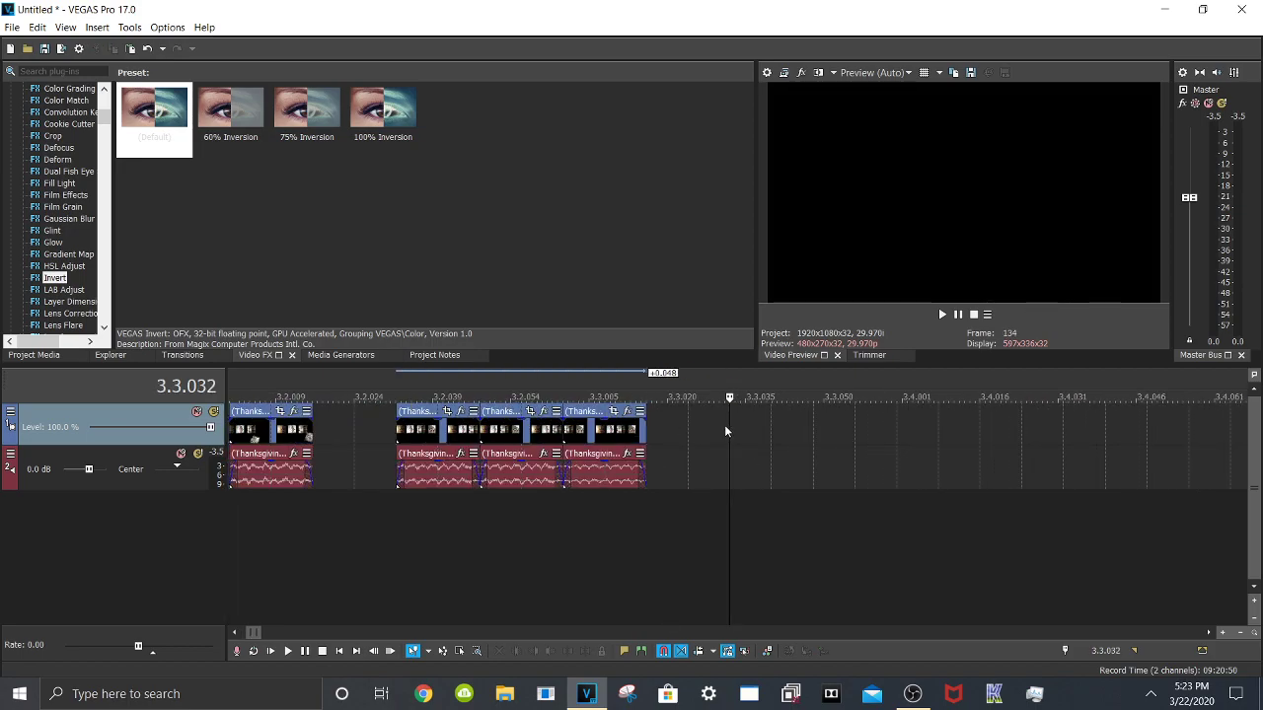
scroll(819, 441, down, 2)
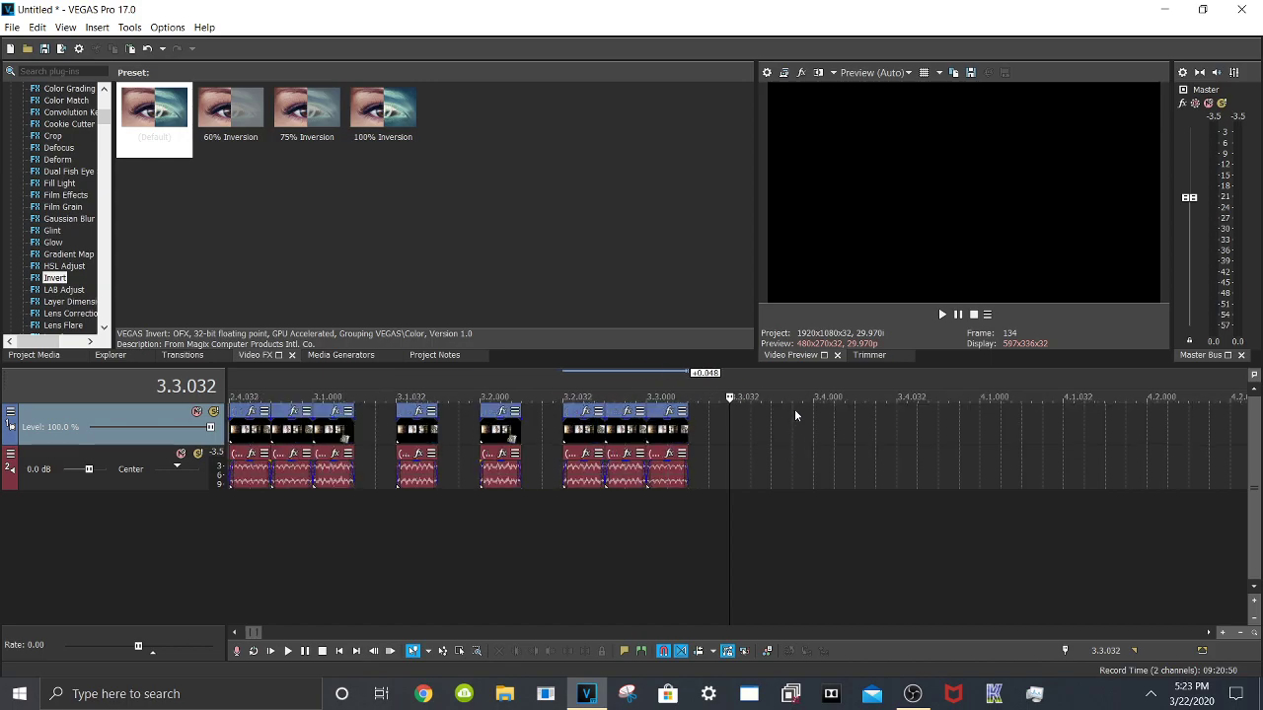
key(ctrl+v)
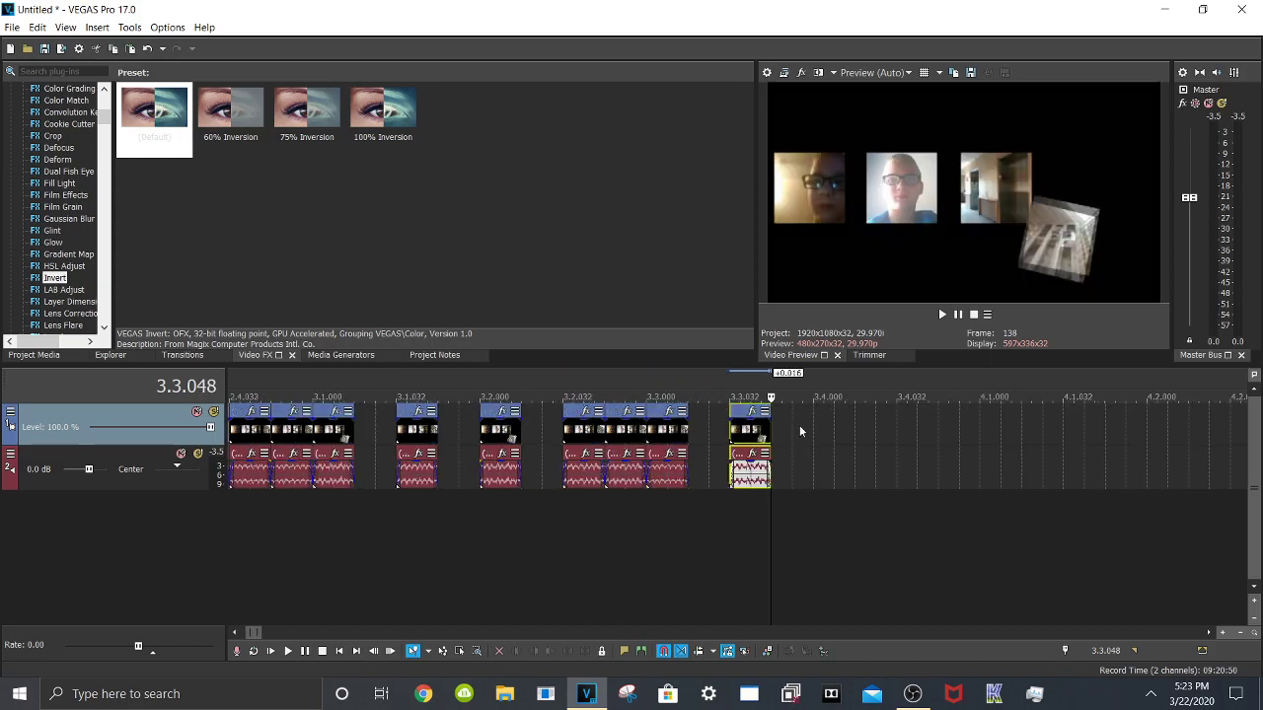
Paste the copied sample at 3.4.000 and three times back to back starting at 3.4.032
click(811, 421)
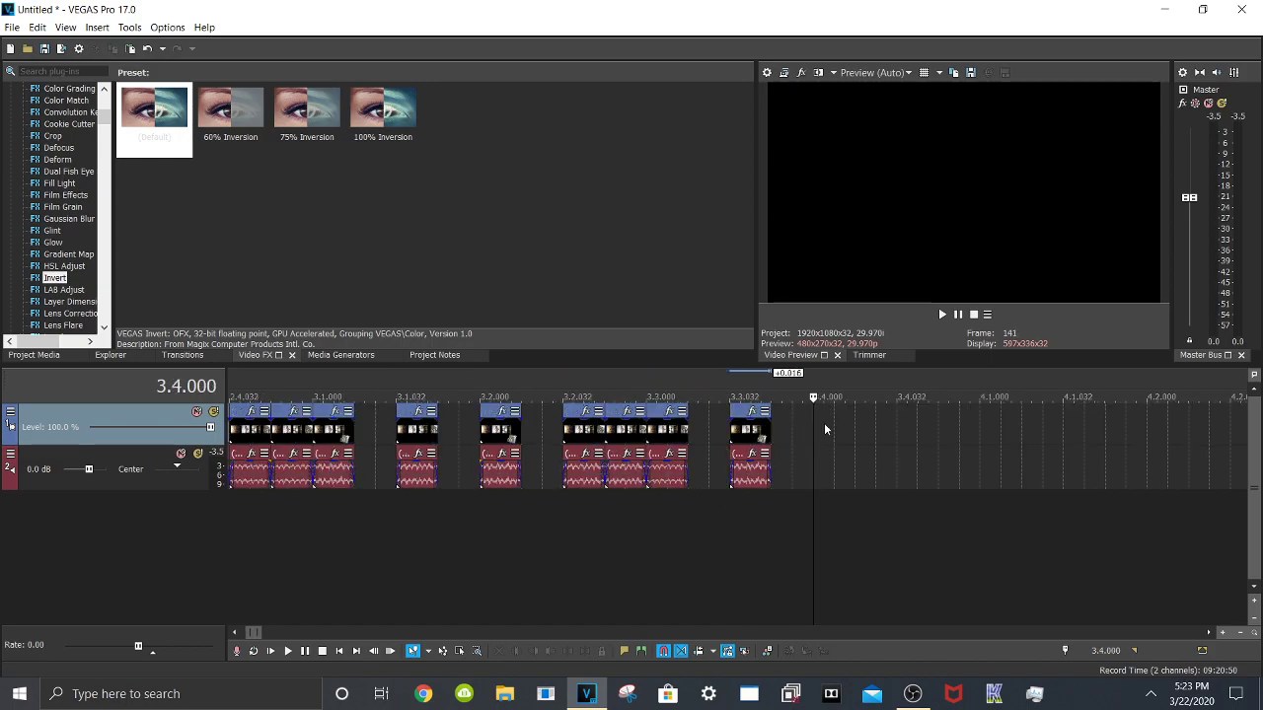
key(ctrl+v)
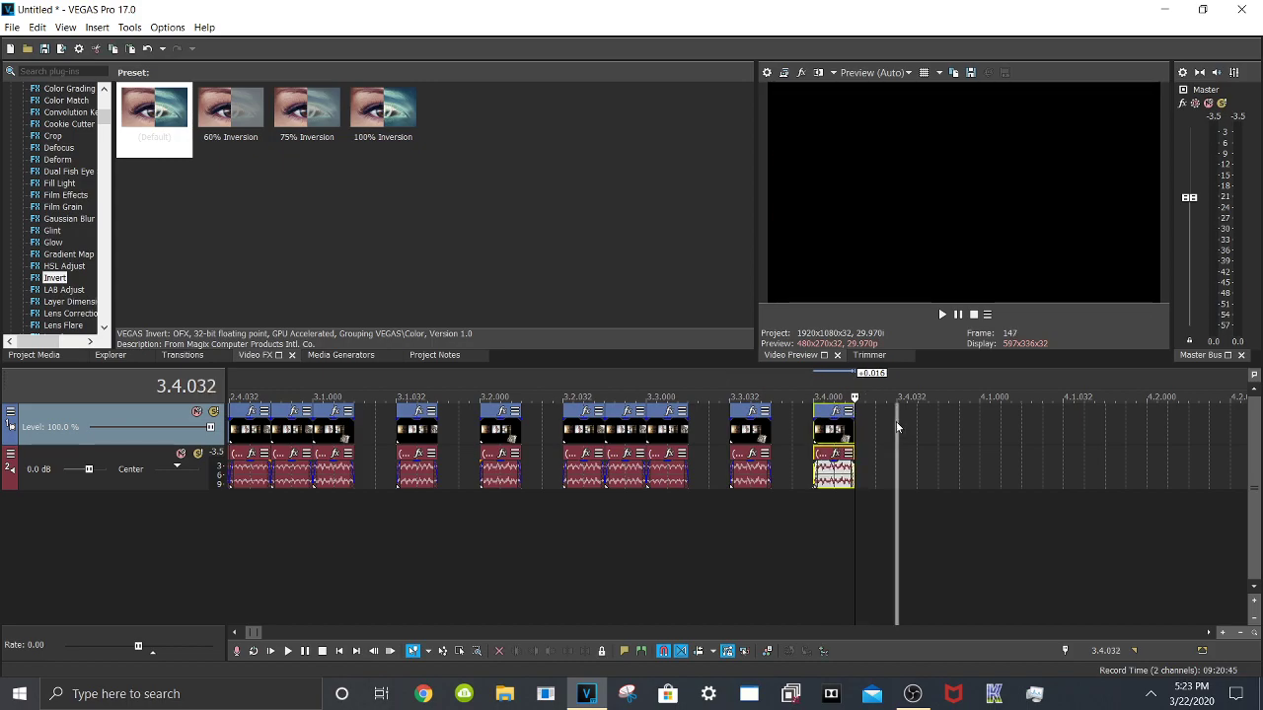
click(896, 422)
key(ctrl+v)
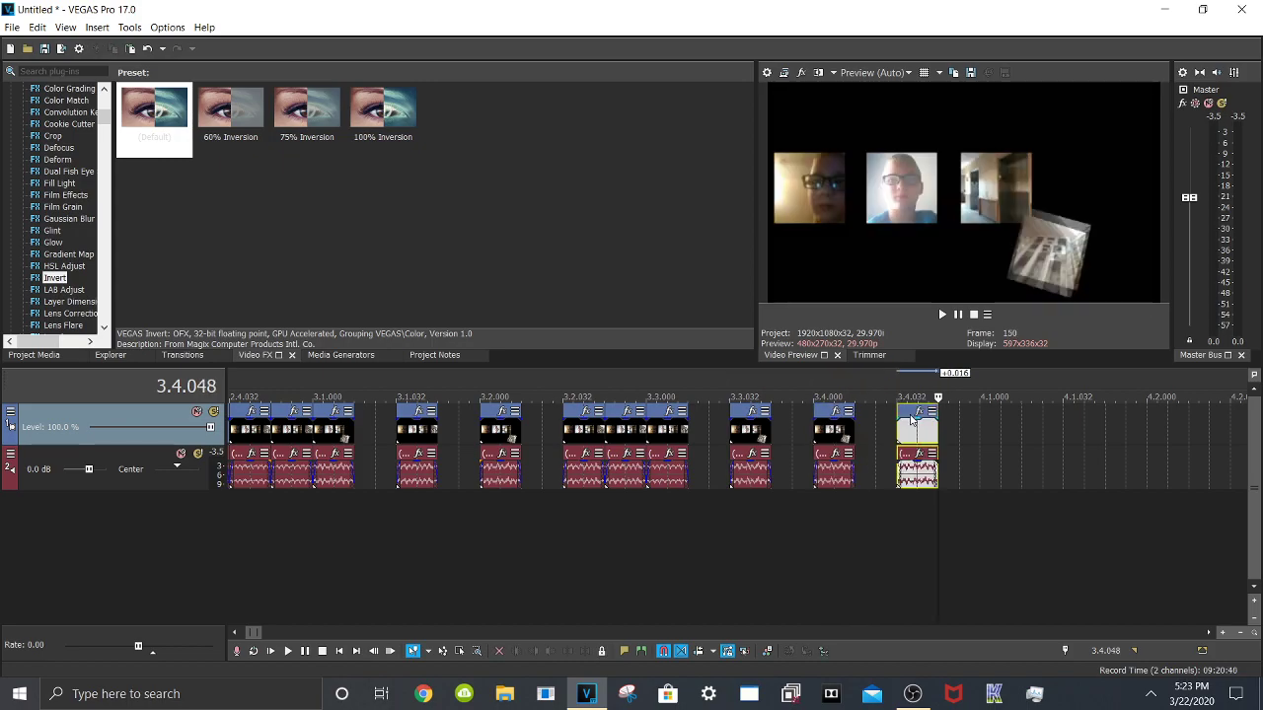
key(ctrl+v)
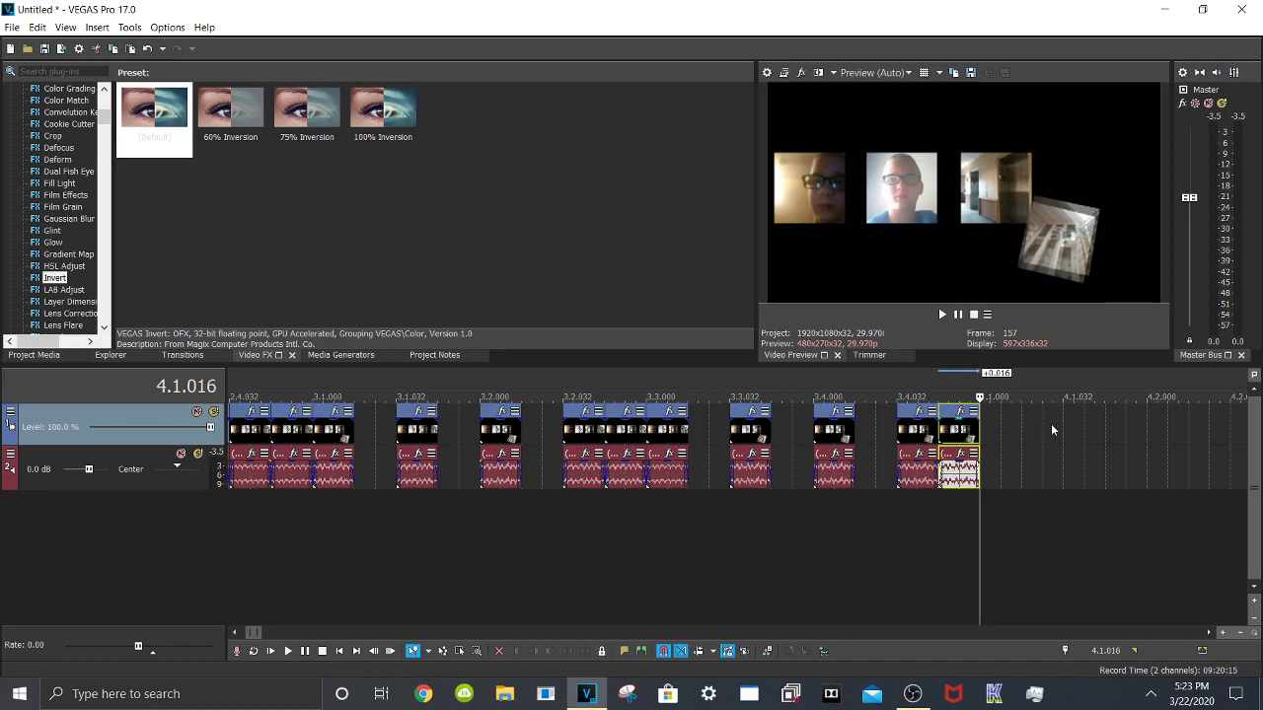
key(ctrl+v)
Paste-repeat the copied sample 14 times end to end, starting at 4.1.032
click(1061, 423)
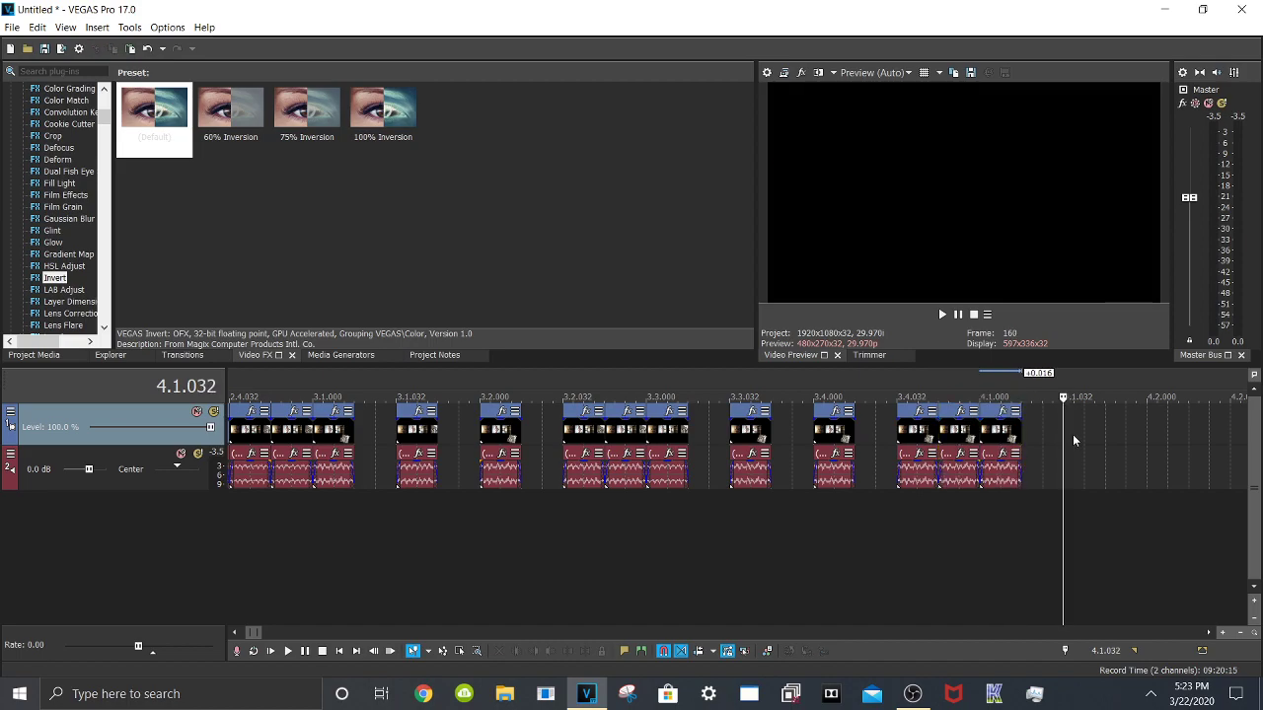
scroll(1073, 435, down, 2)
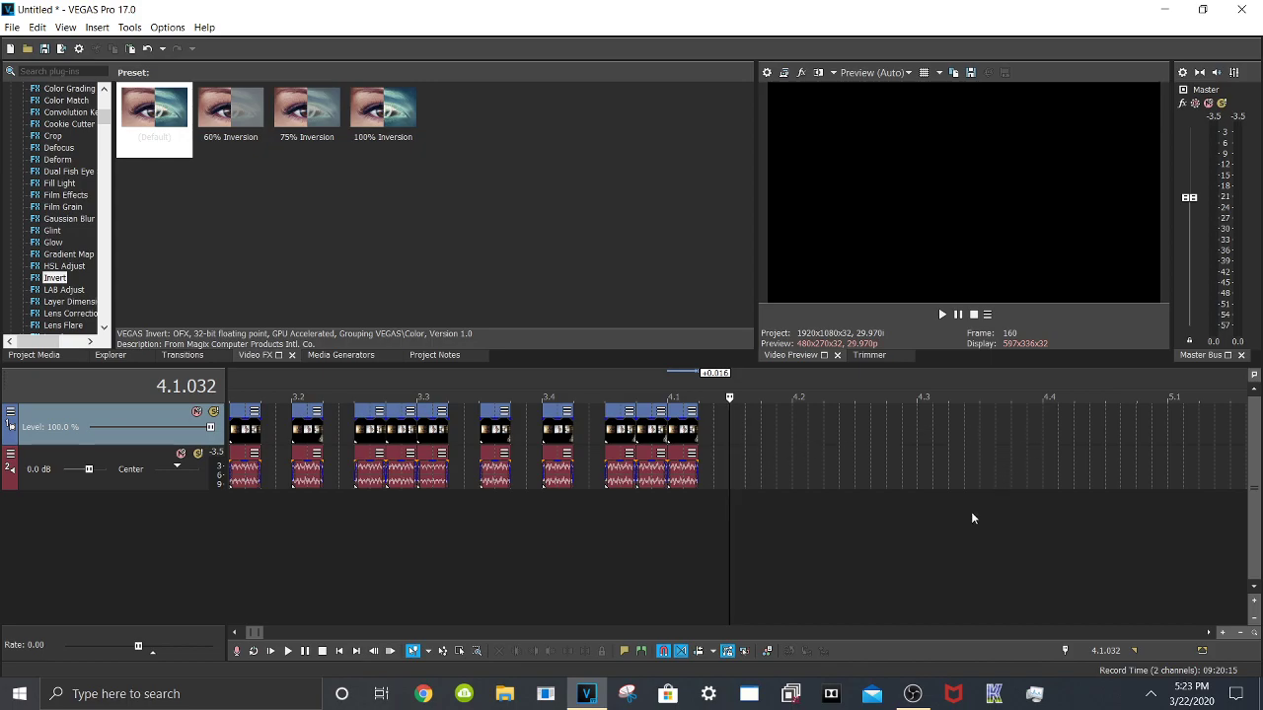
scroll(974, 516, down, 1)
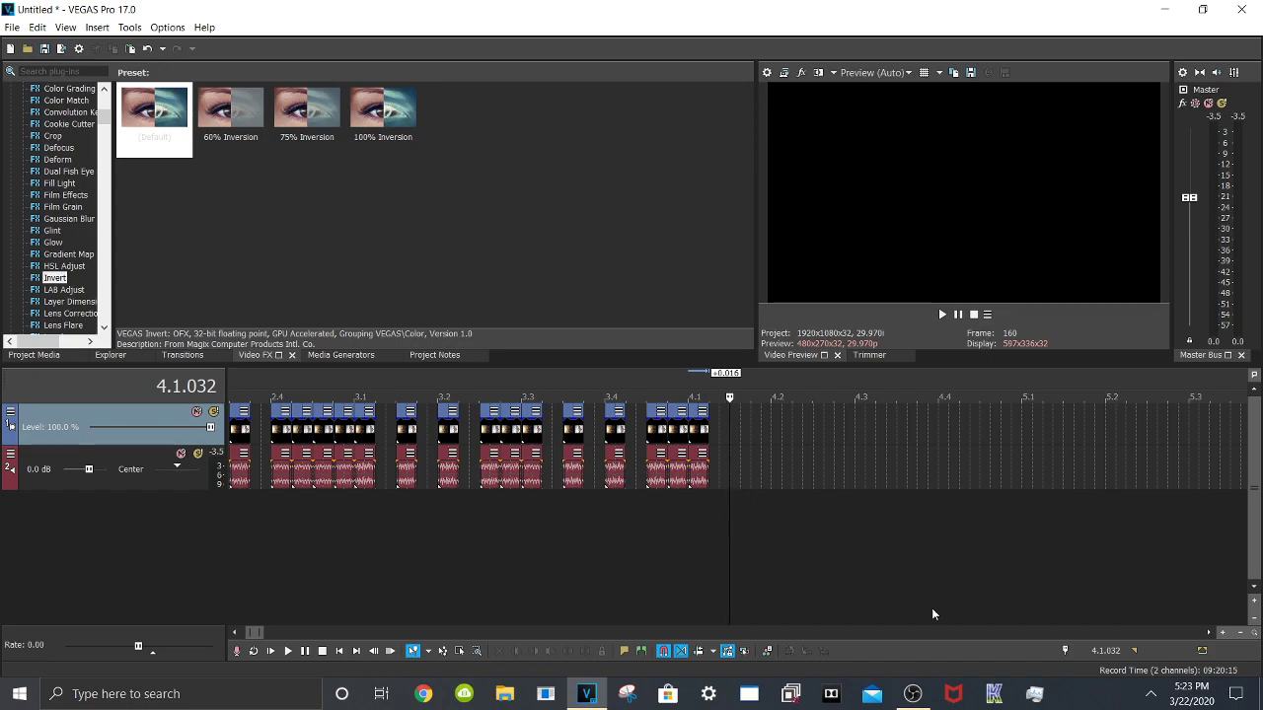
key(ctrl+b)
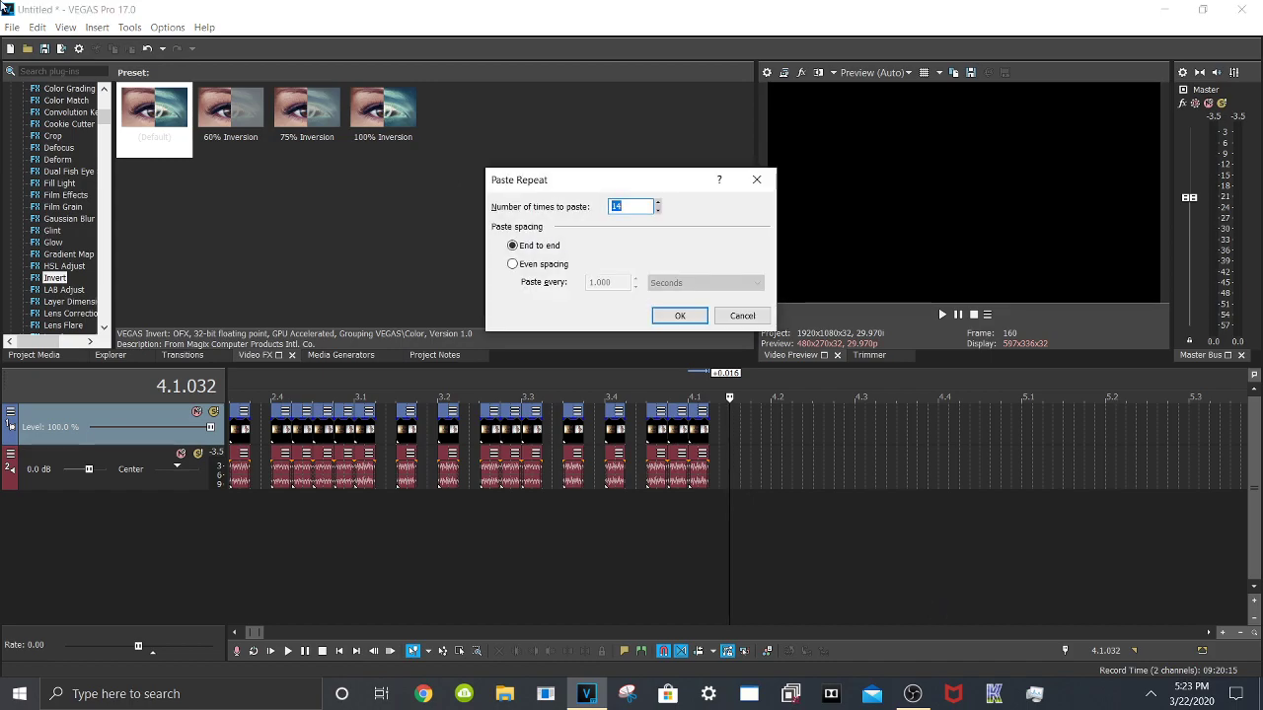
click(623, 207)
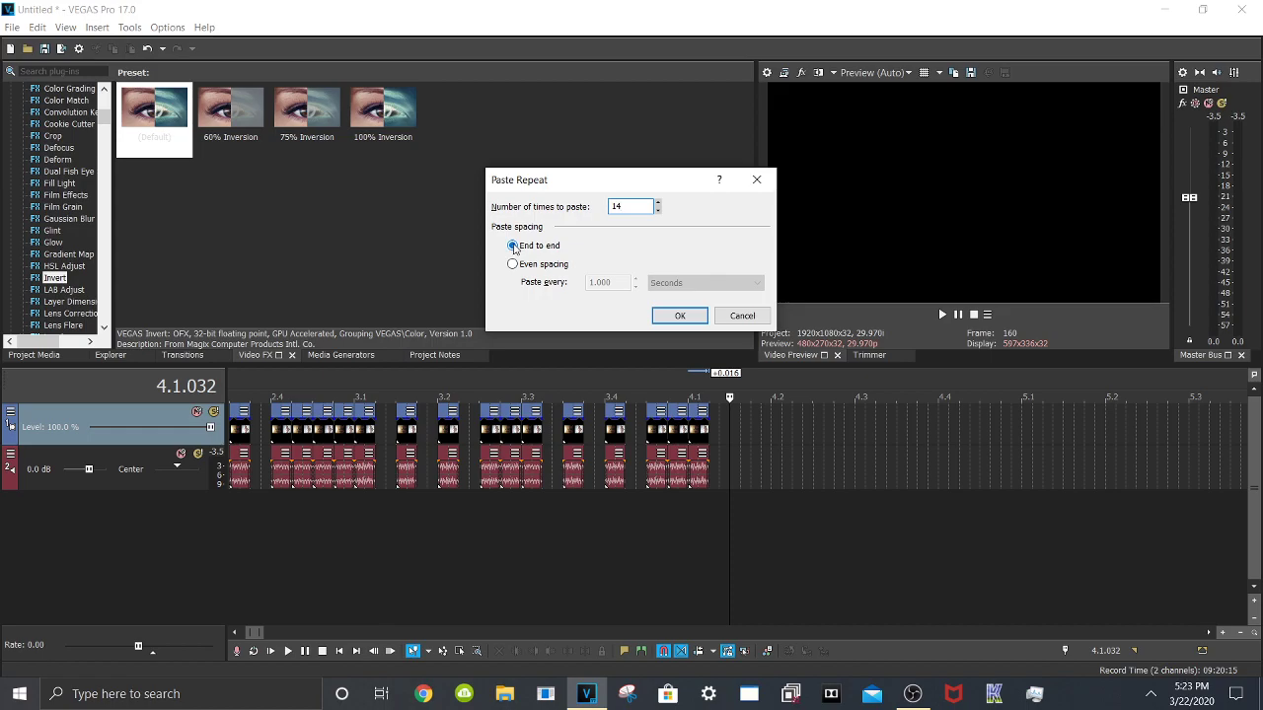
click(680, 317)
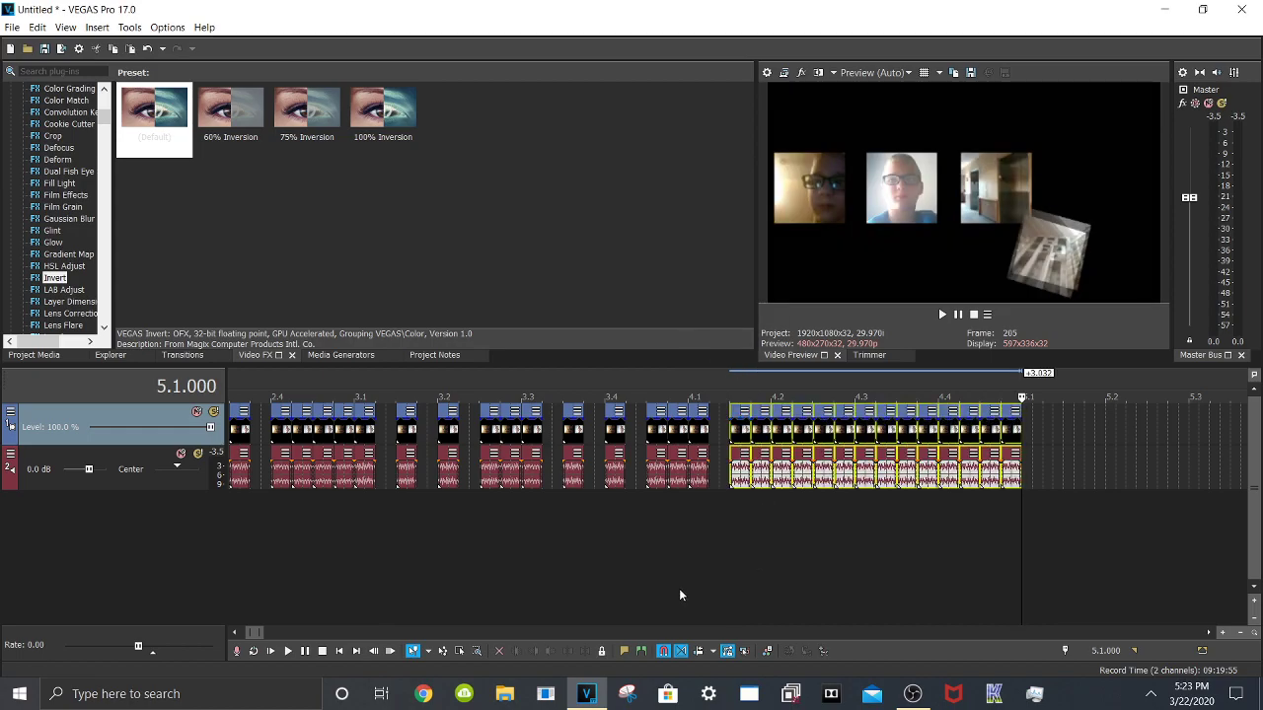
Insert an empty video track and an empty audio track into the project
right_click(112, 545)
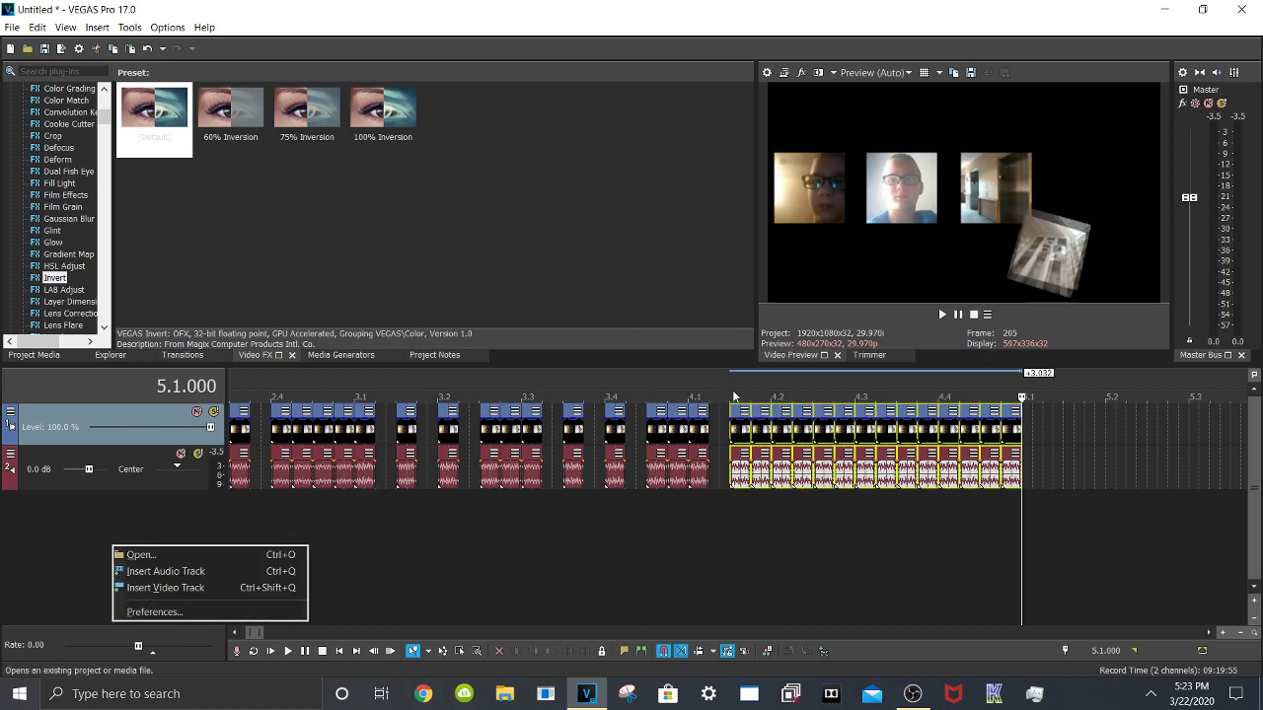
click(125, 589)
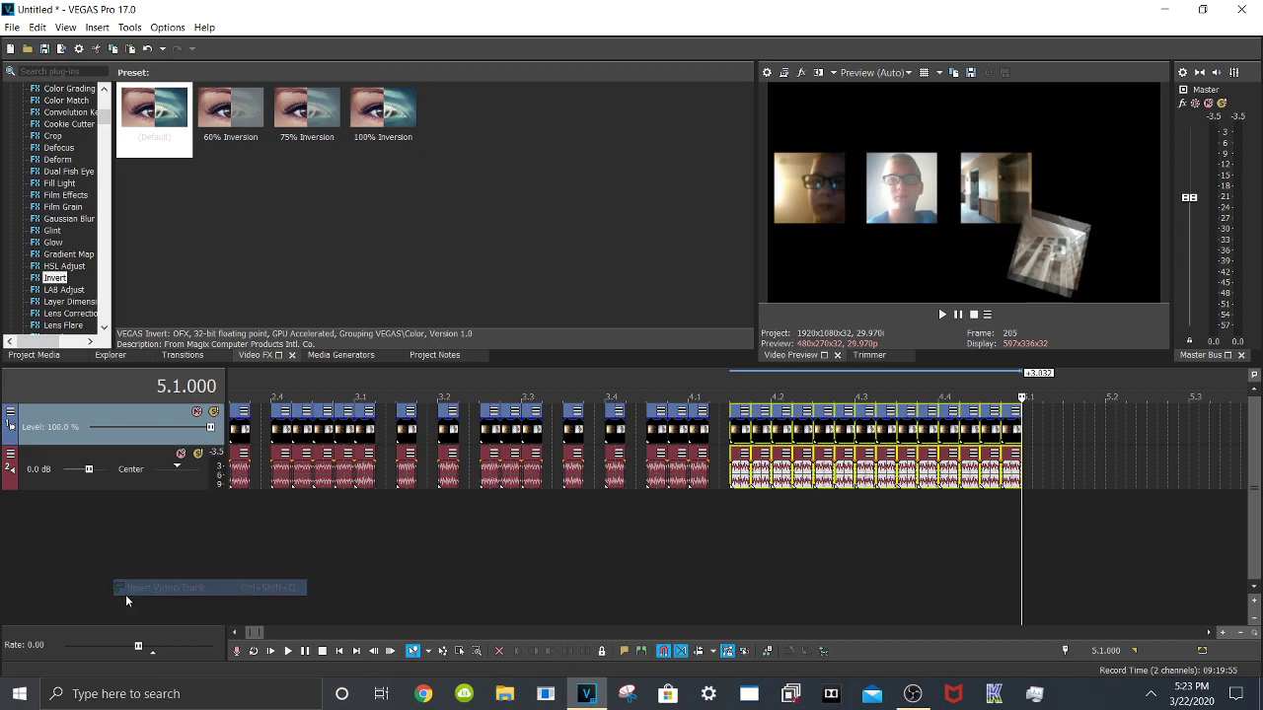
right_click(107, 588)
click(155, 612)
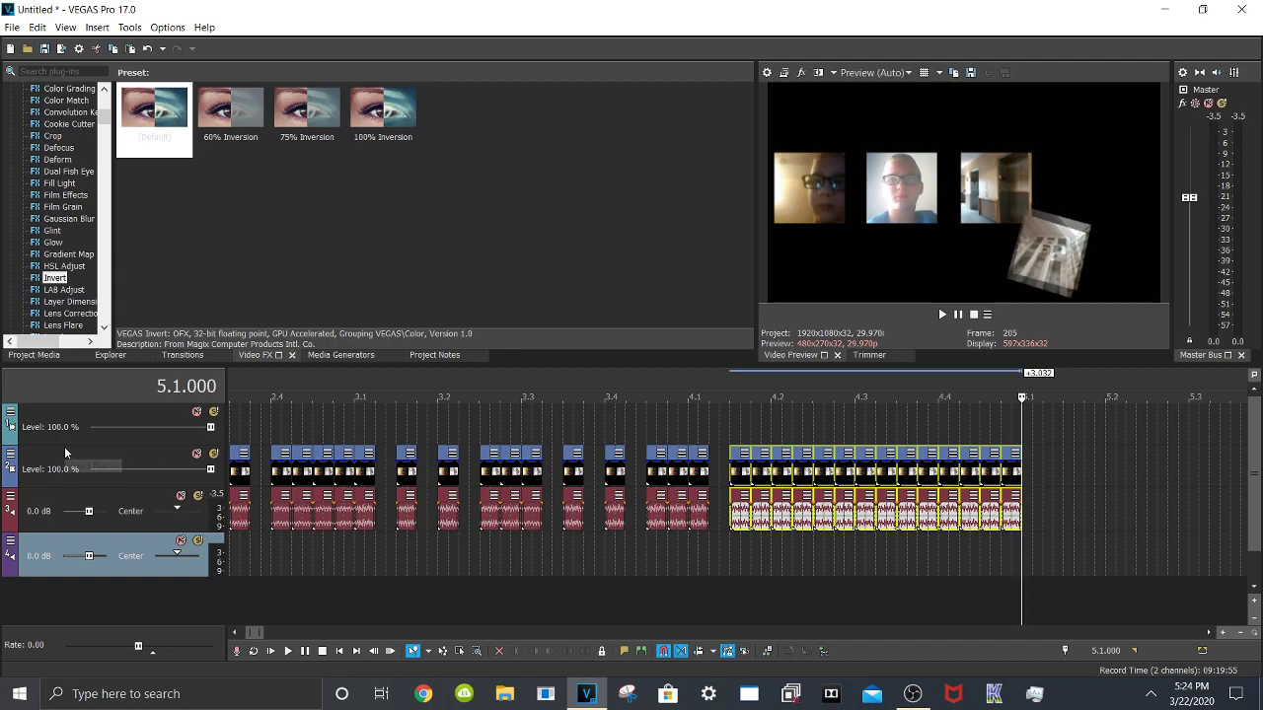
Replace the empty audio track with a newly inserted one and move it directly below the empty video track
drag(58, 531, 55, 572)
right_click(59, 543)
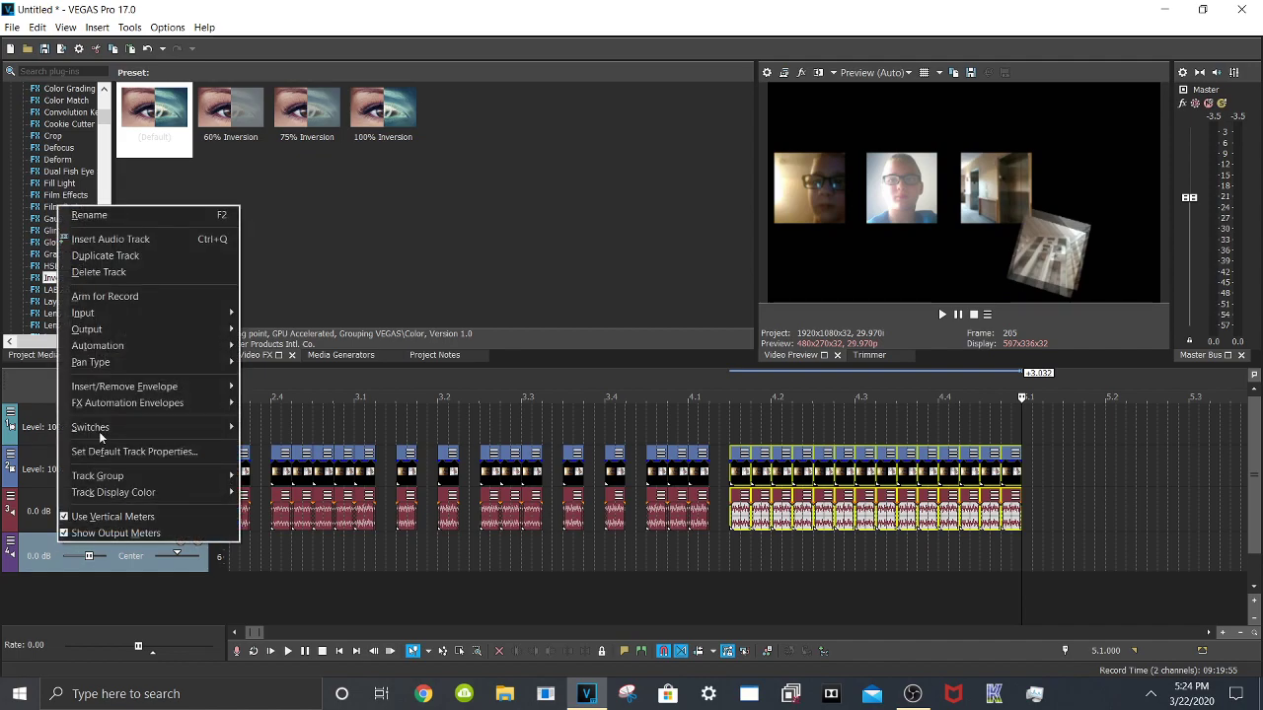
click(112, 273)
right_click(77, 547)
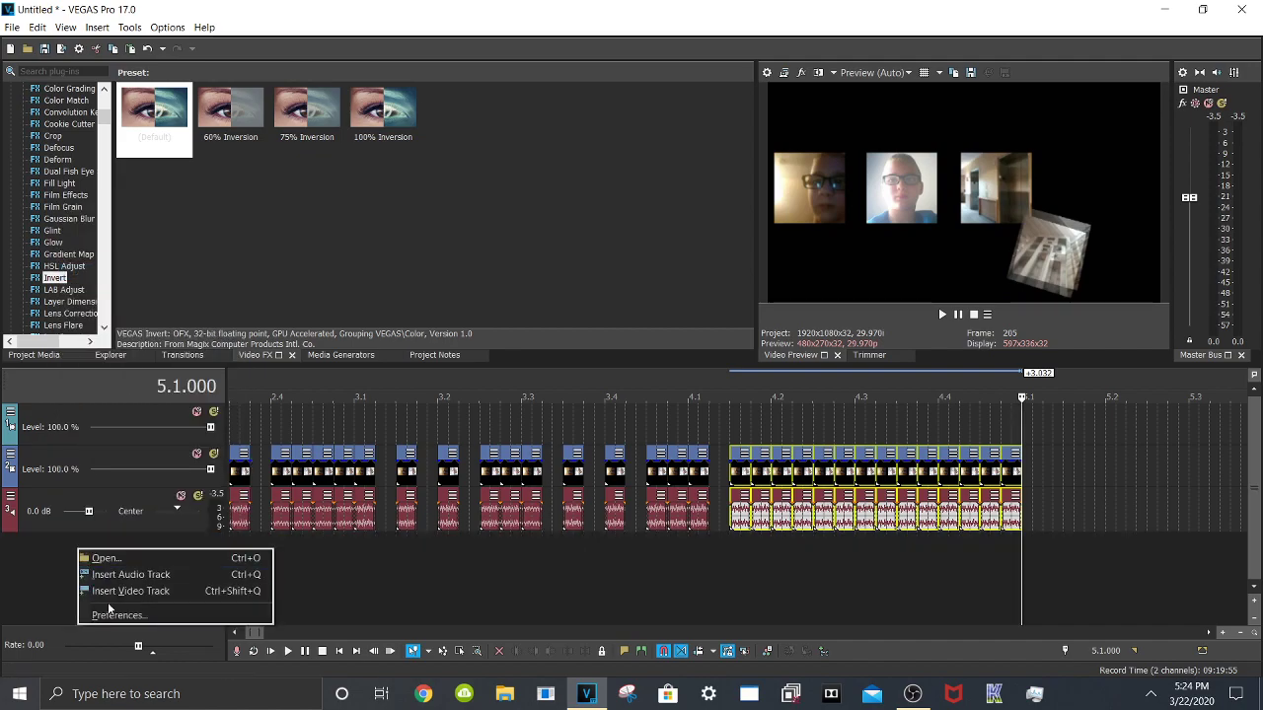
click(108, 574)
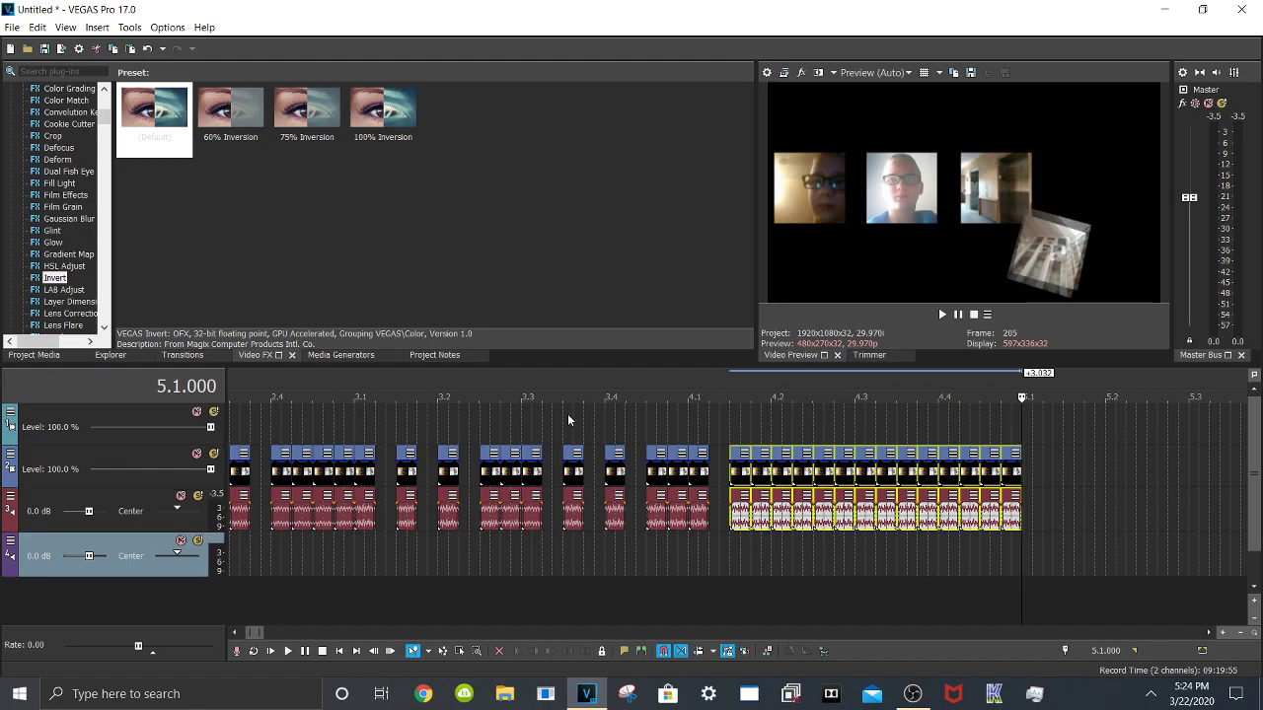
drag(569, 420, 524, 429)
Copy the sample at 1.2.032 and paste it onto the empty video and audio tracks at 3.4.000
scroll(524, 428, down, 3)
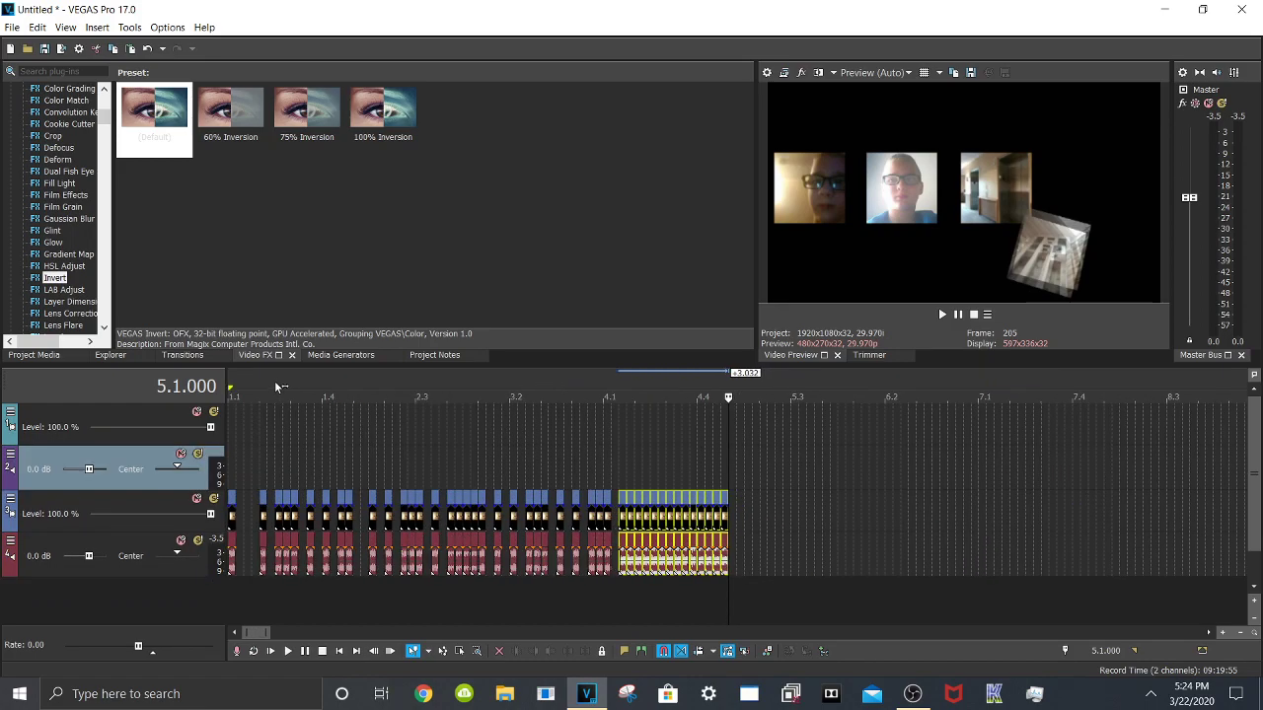
click(276, 386)
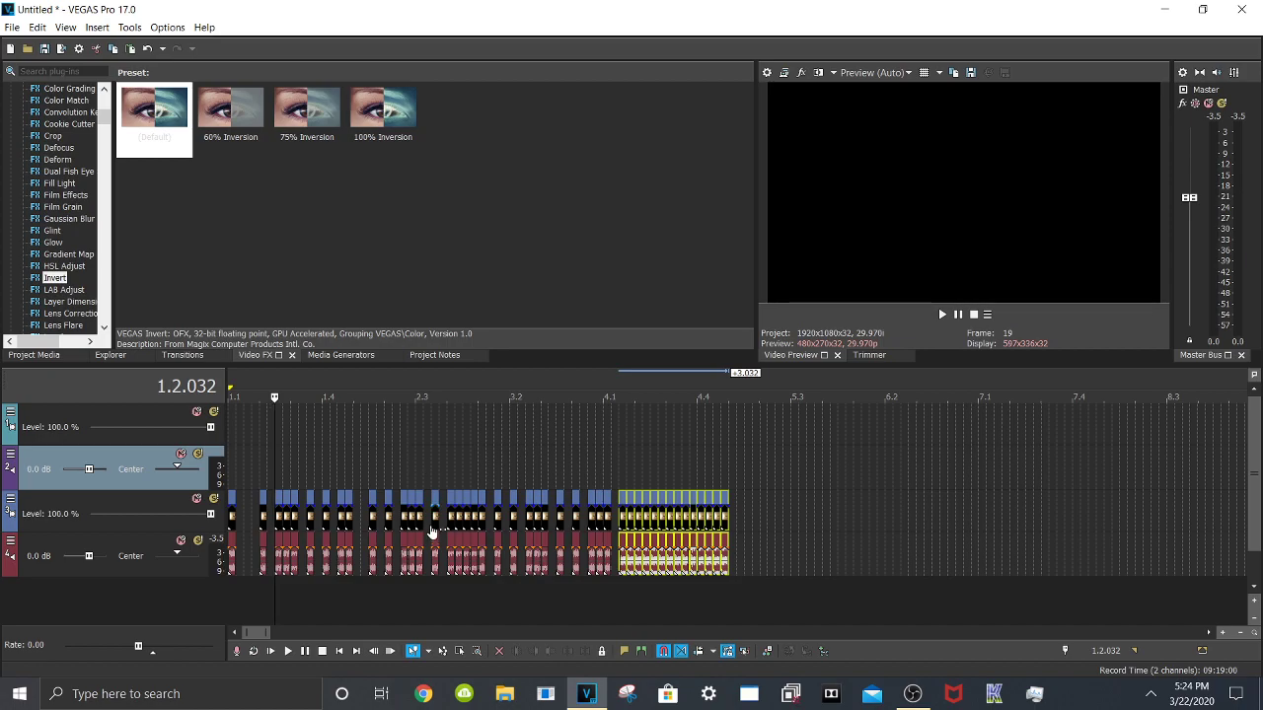
scroll(402, 510, up, 1)
scroll(388, 510, up, 1)
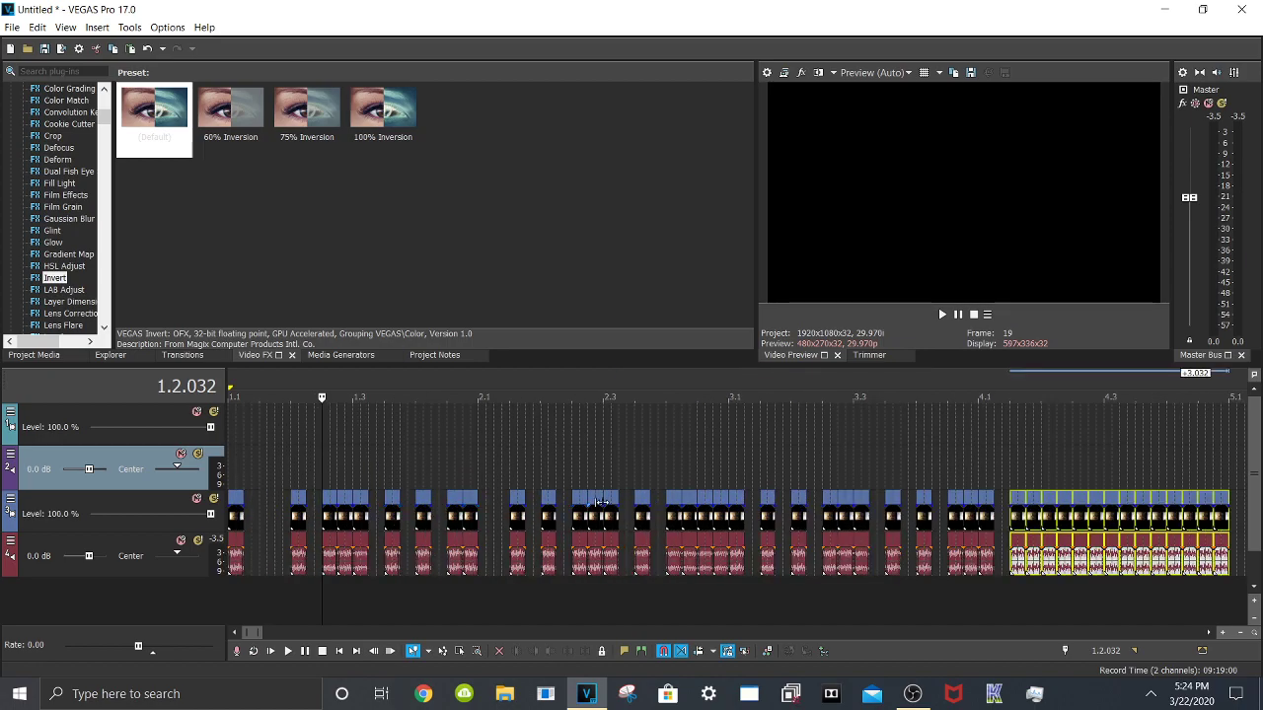
scroll(607, 501, up, 2)
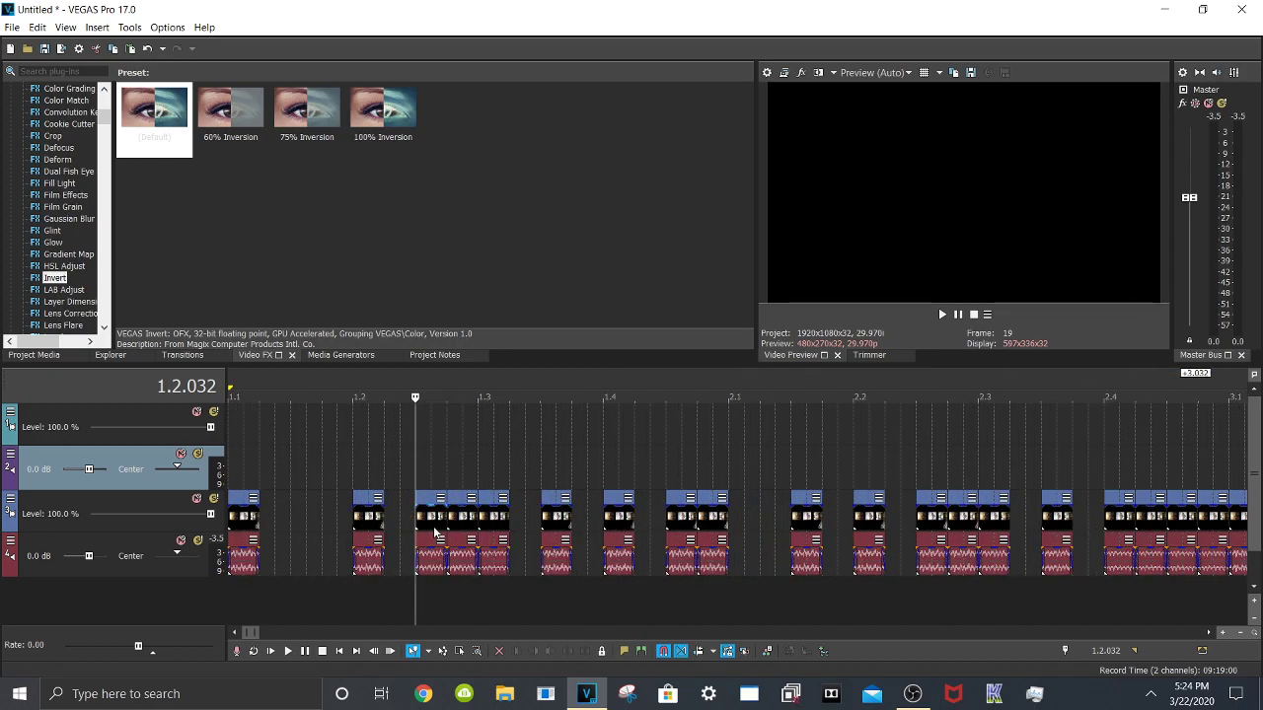
click(430, 519)
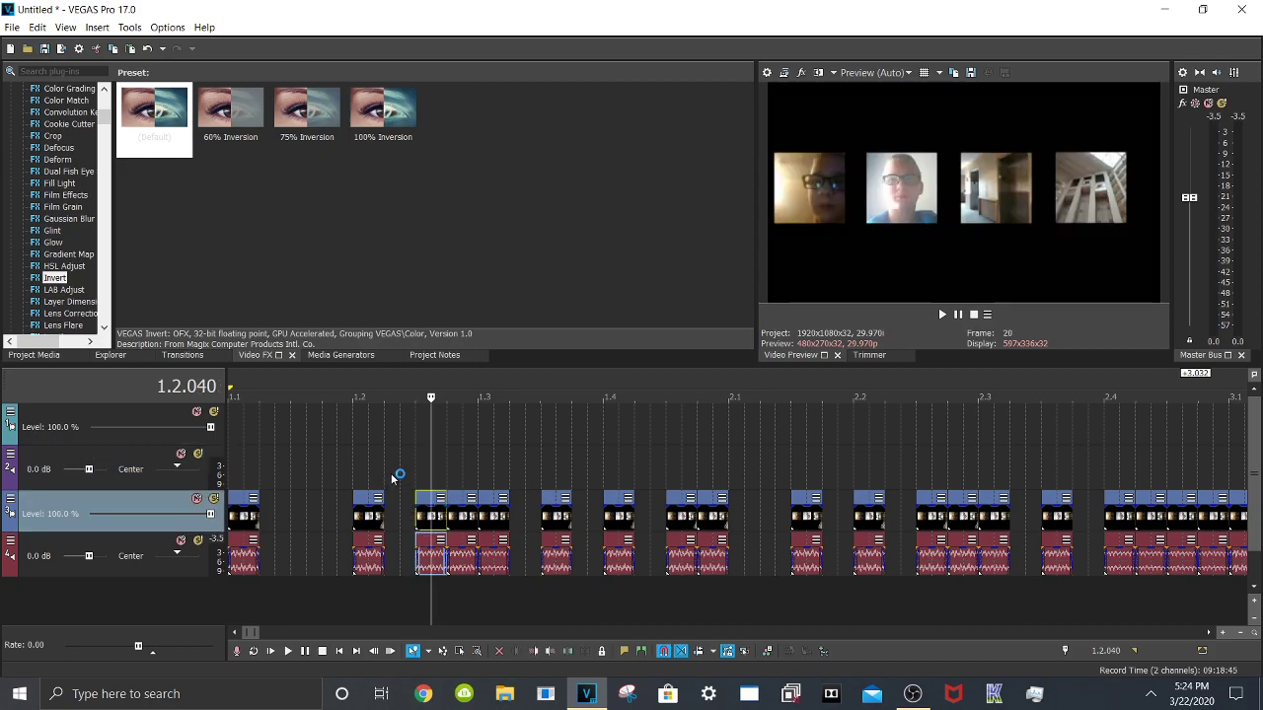
scroll(809, 473, down, 2)
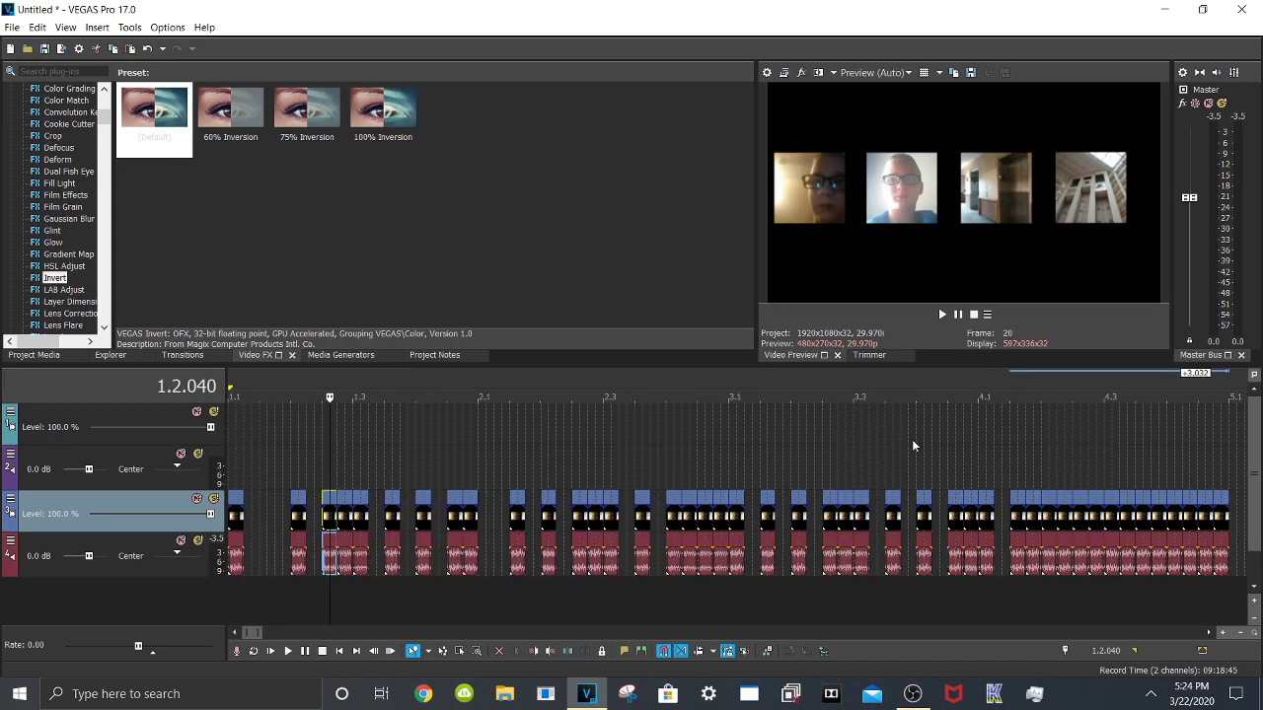
click(911, 439)
scroll(878, 452, up, 3)
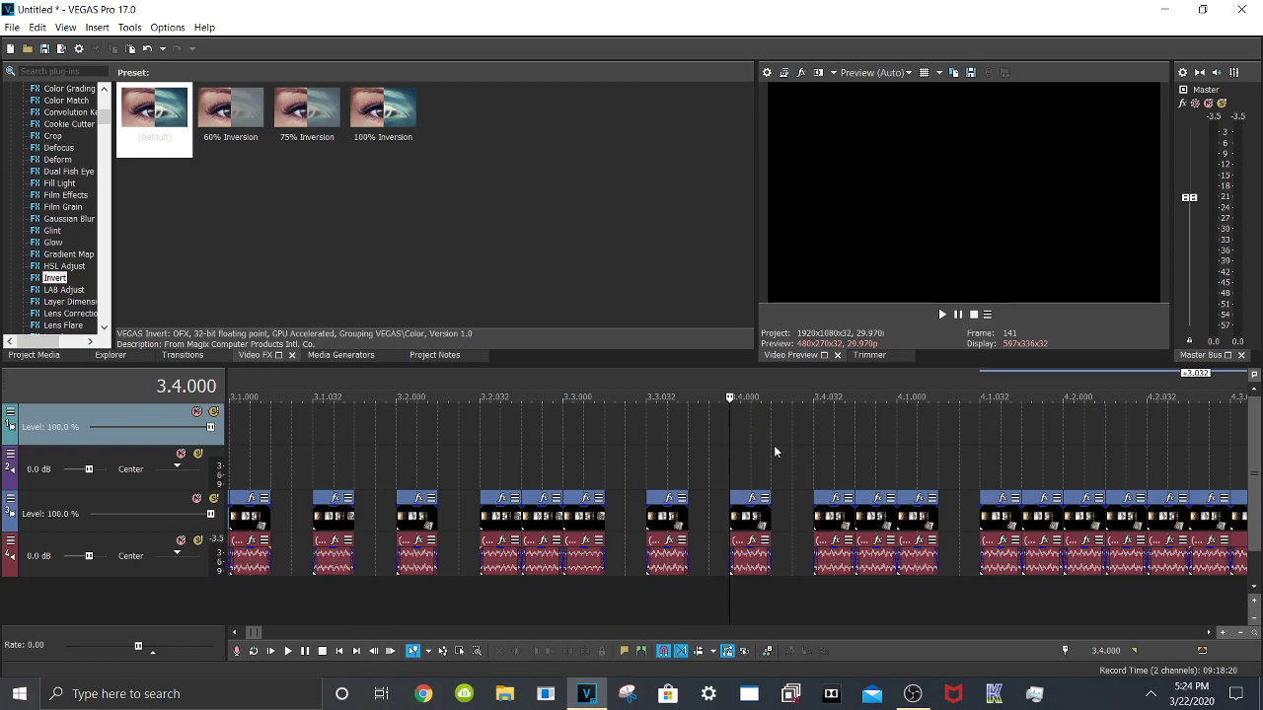
scroll(774, 445, down, 1)
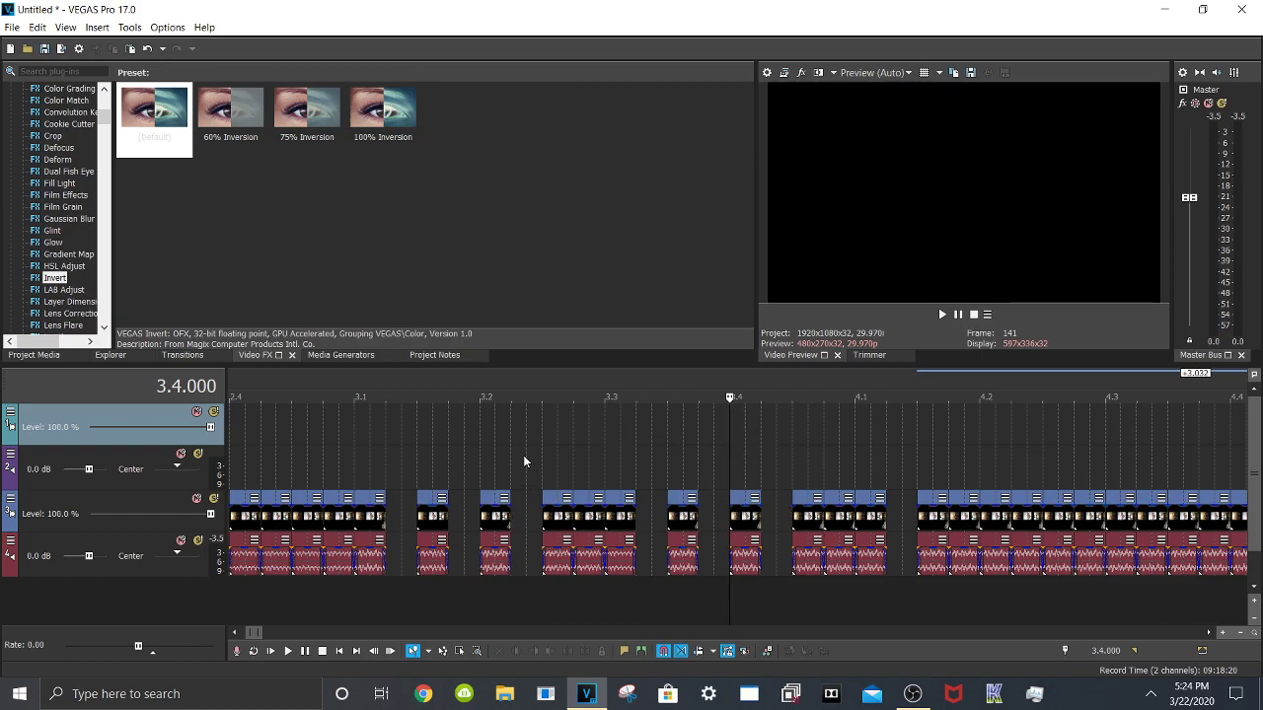
key(ctrl+v)
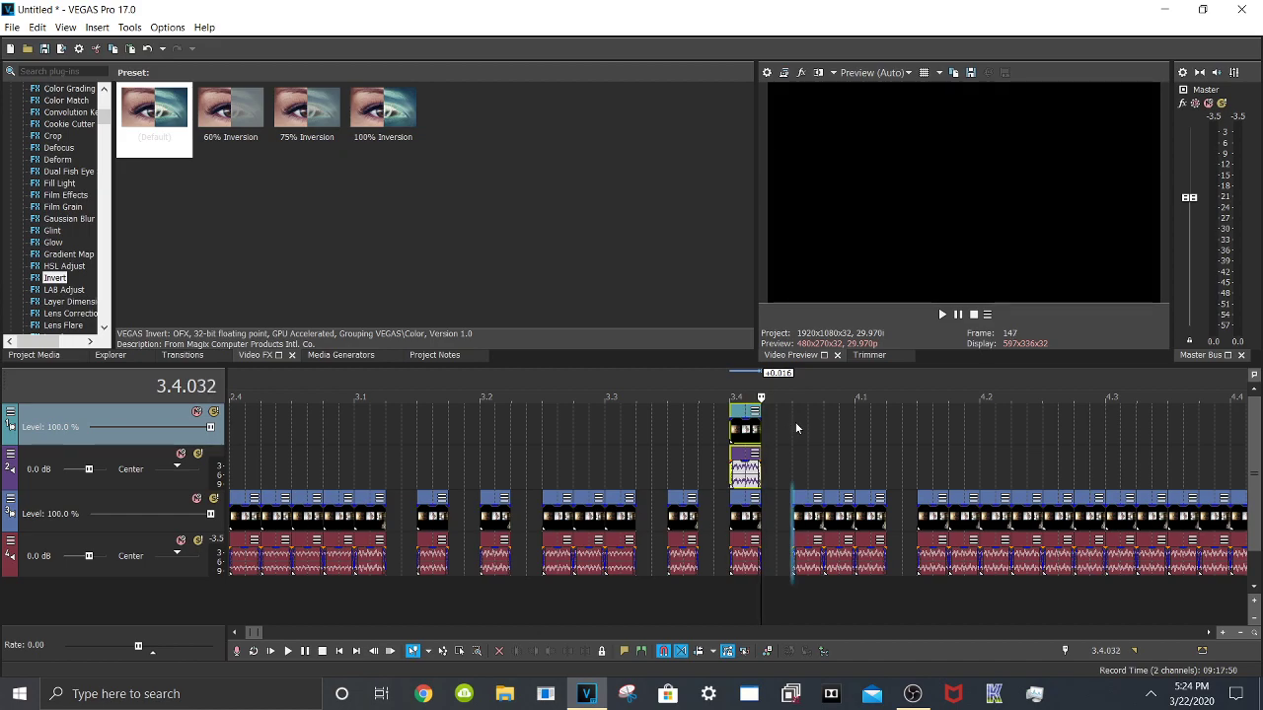
Paste the copied sample onto the accent video and audio tracks at 3.4.032, 4.2.000 and 4.2.048
click(793, 426)
key(ctrl+v)
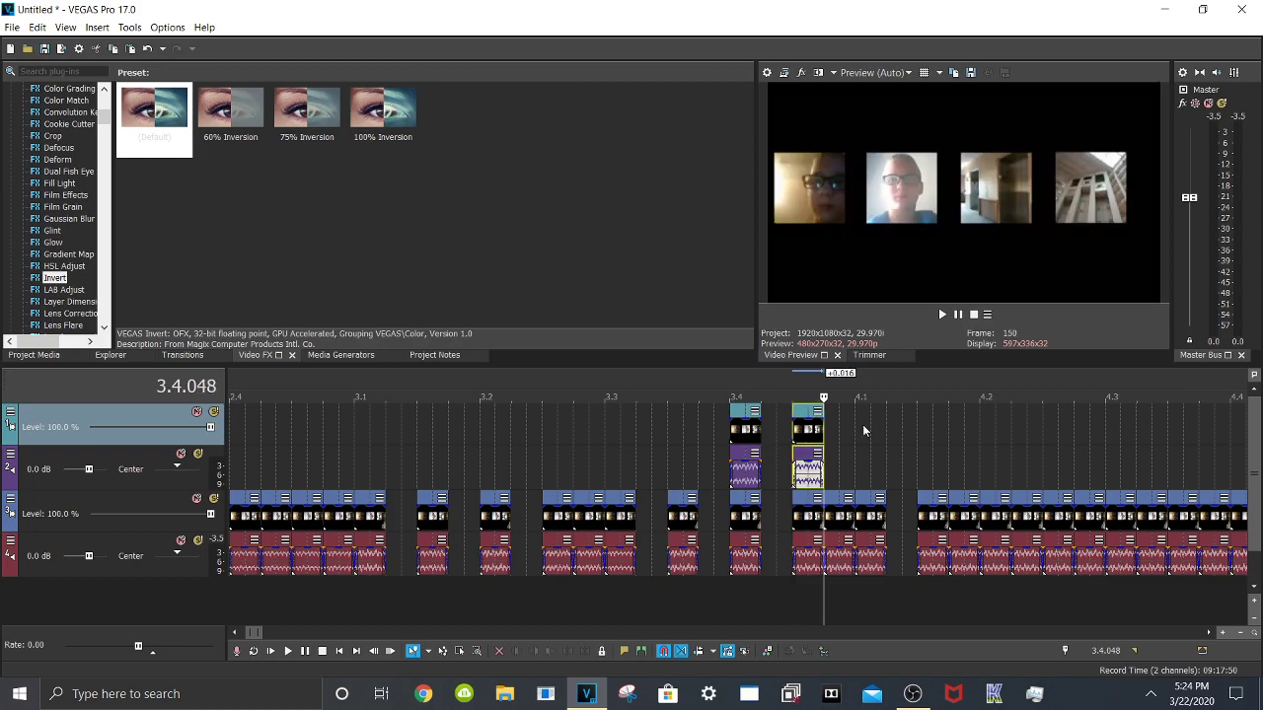
click(978, 420)
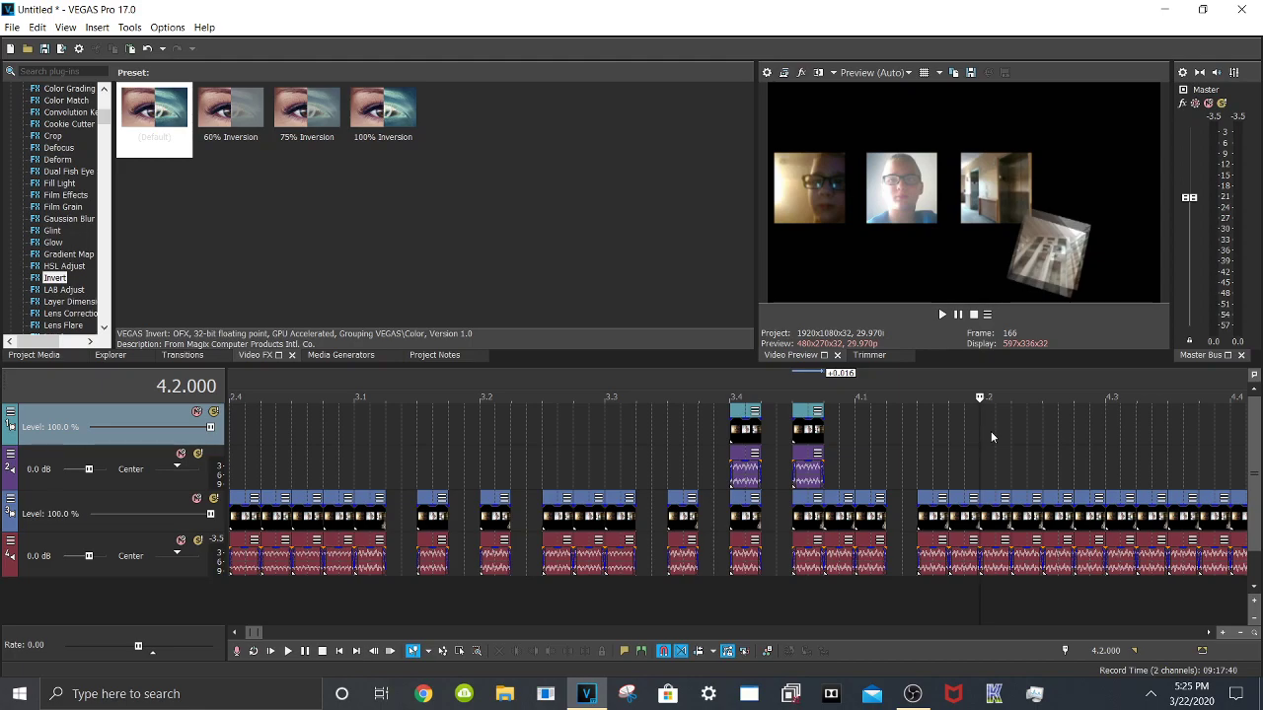
key(ctrl+v)
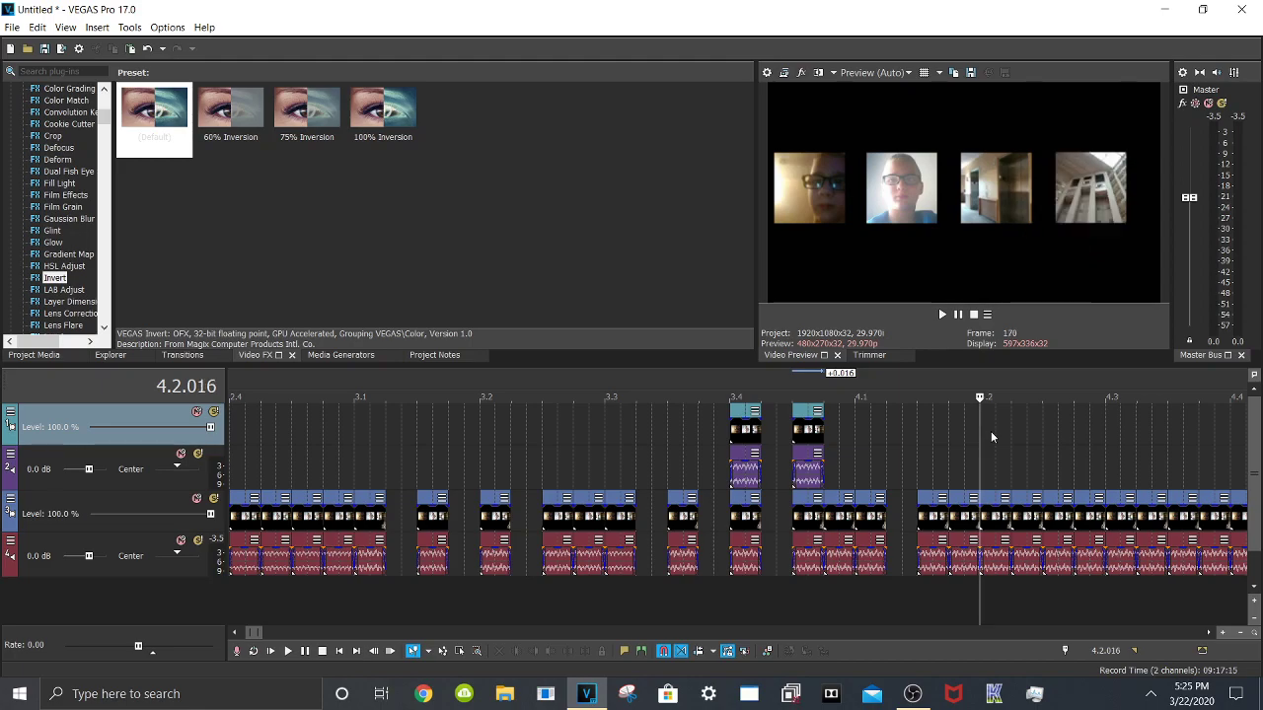
click(1073, 424)
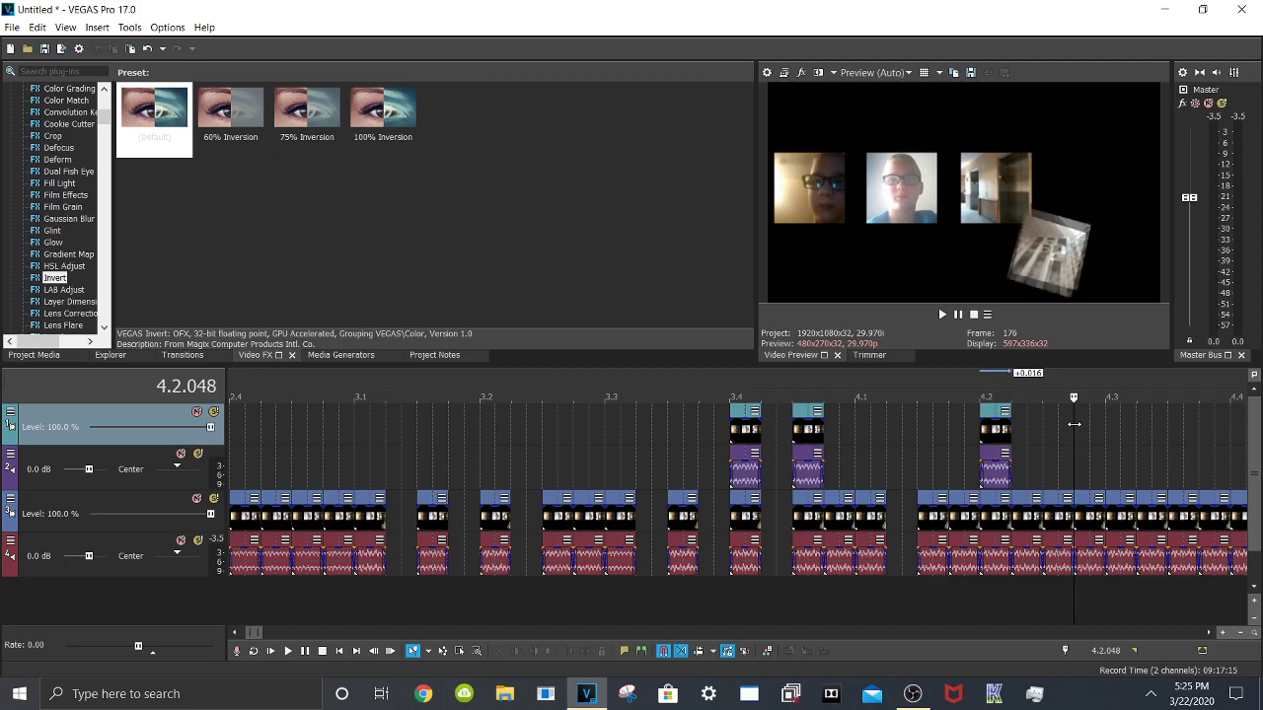
scroll(1073, 427, down, 2)
key(ctrl+v)
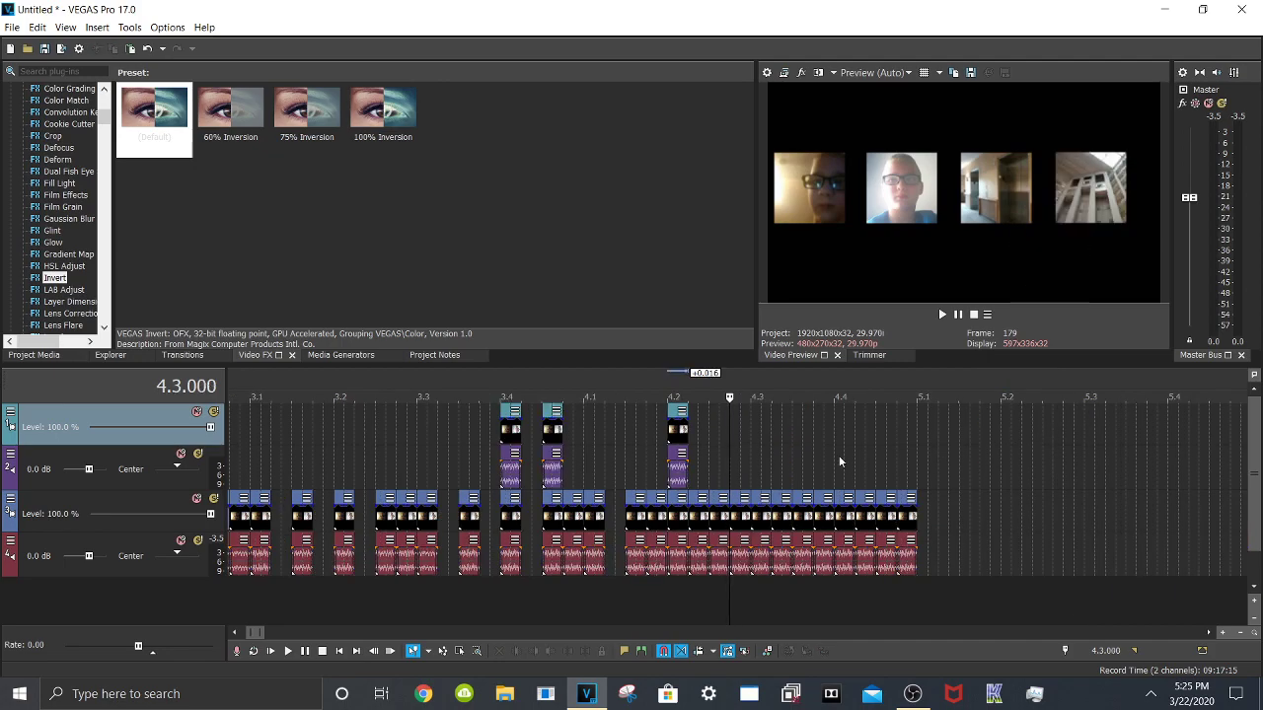
scroll(810, 440, up, 2)
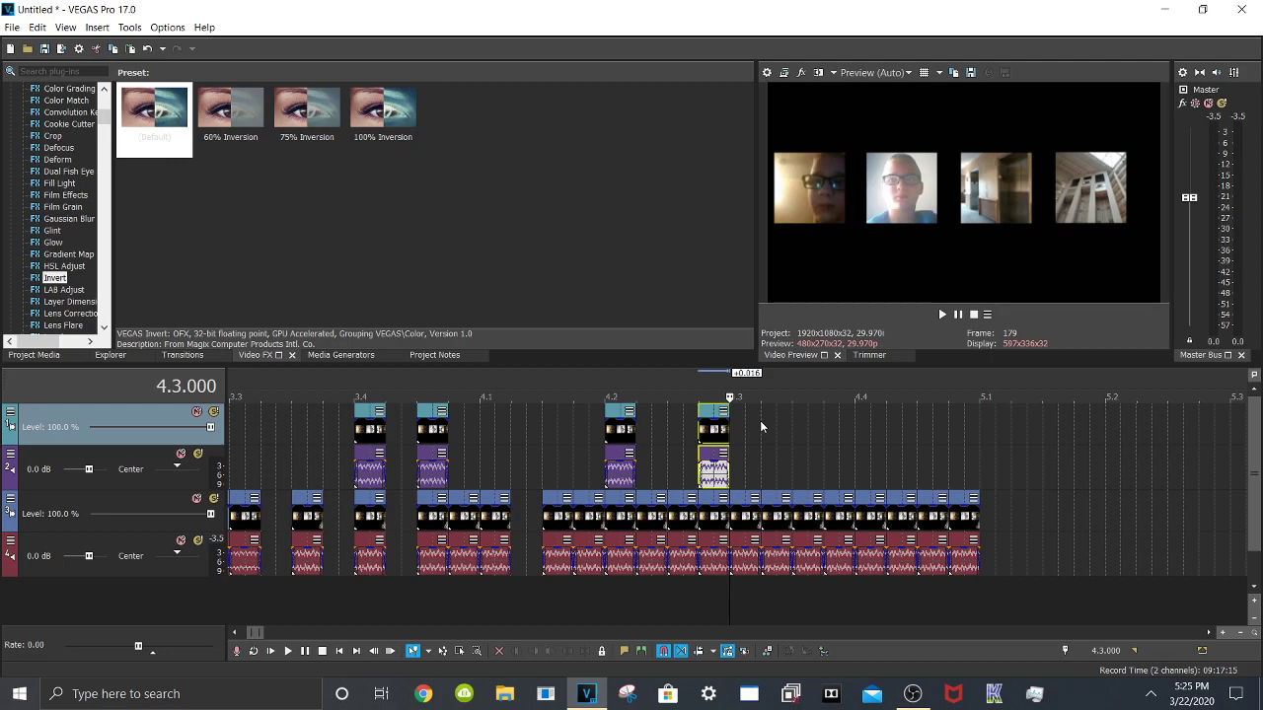
Paste four accent samples end to end from 4.3.016 and two more end to end from 4.4.032
click(760, 420)
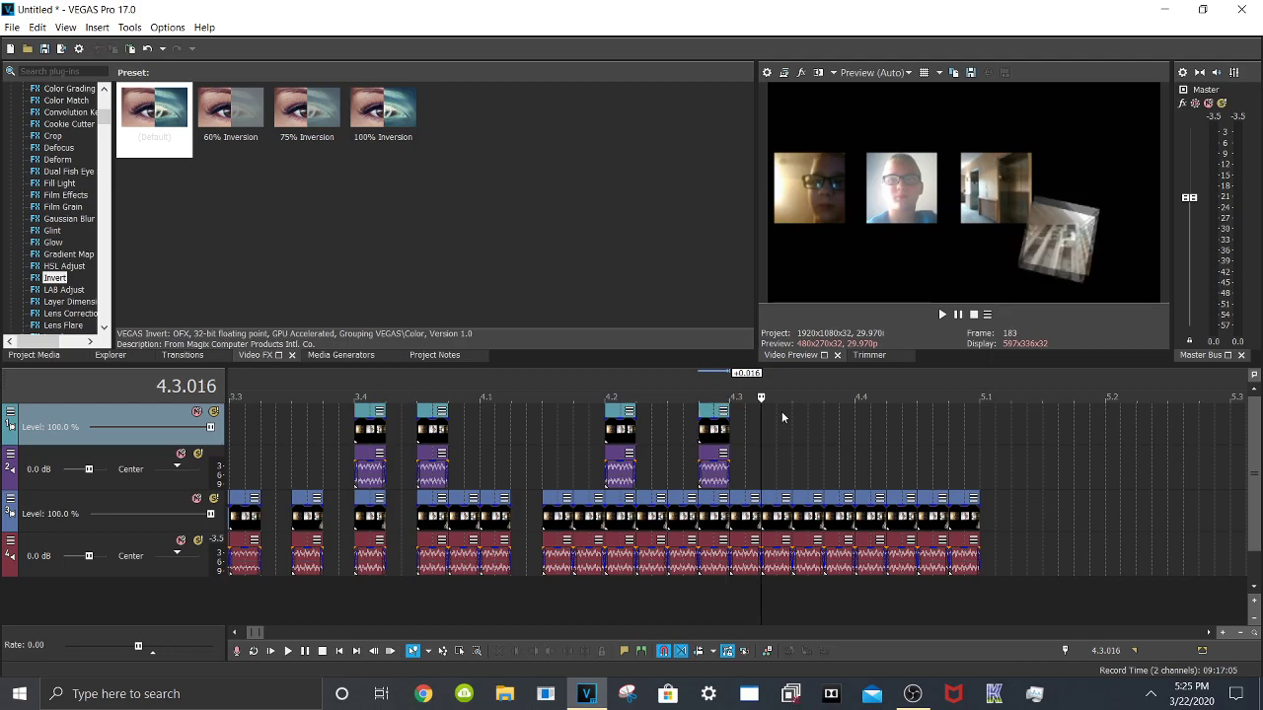
key(ctrl+v)
key(ctrl+v)
key(ctrl+v)
key(ctrl+v)
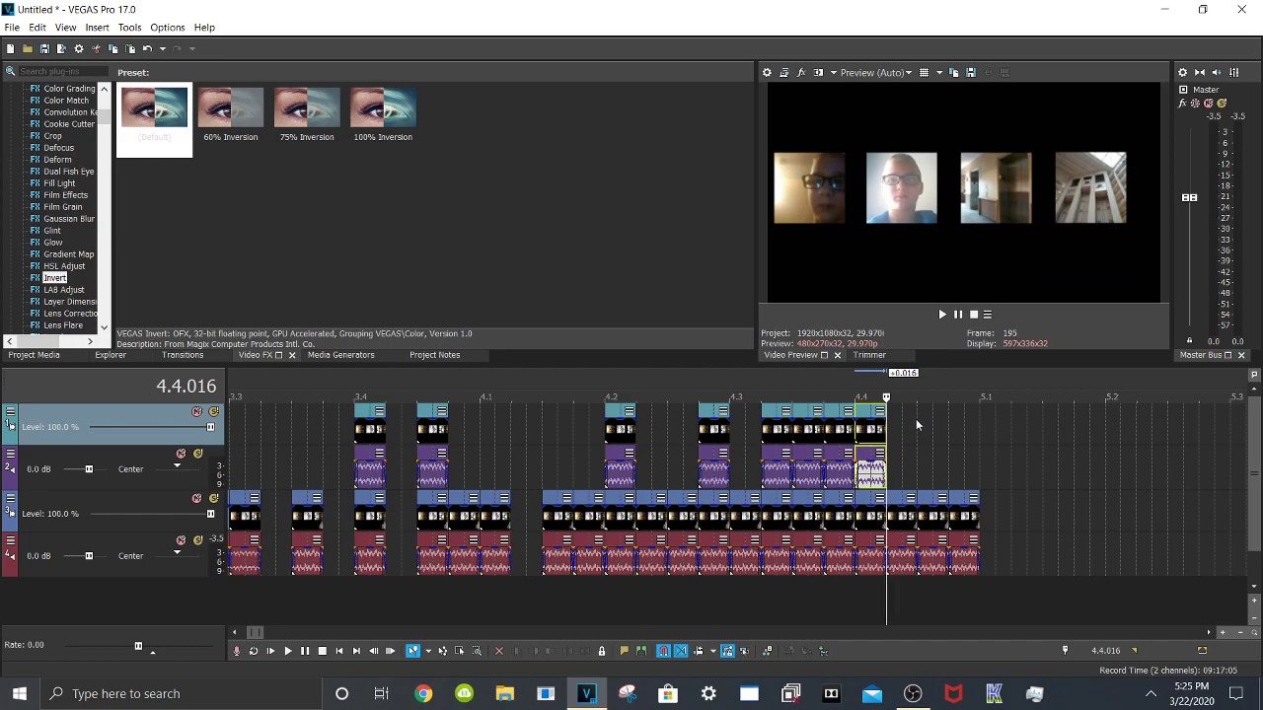
click(915, 419)
key(ctrl+v)
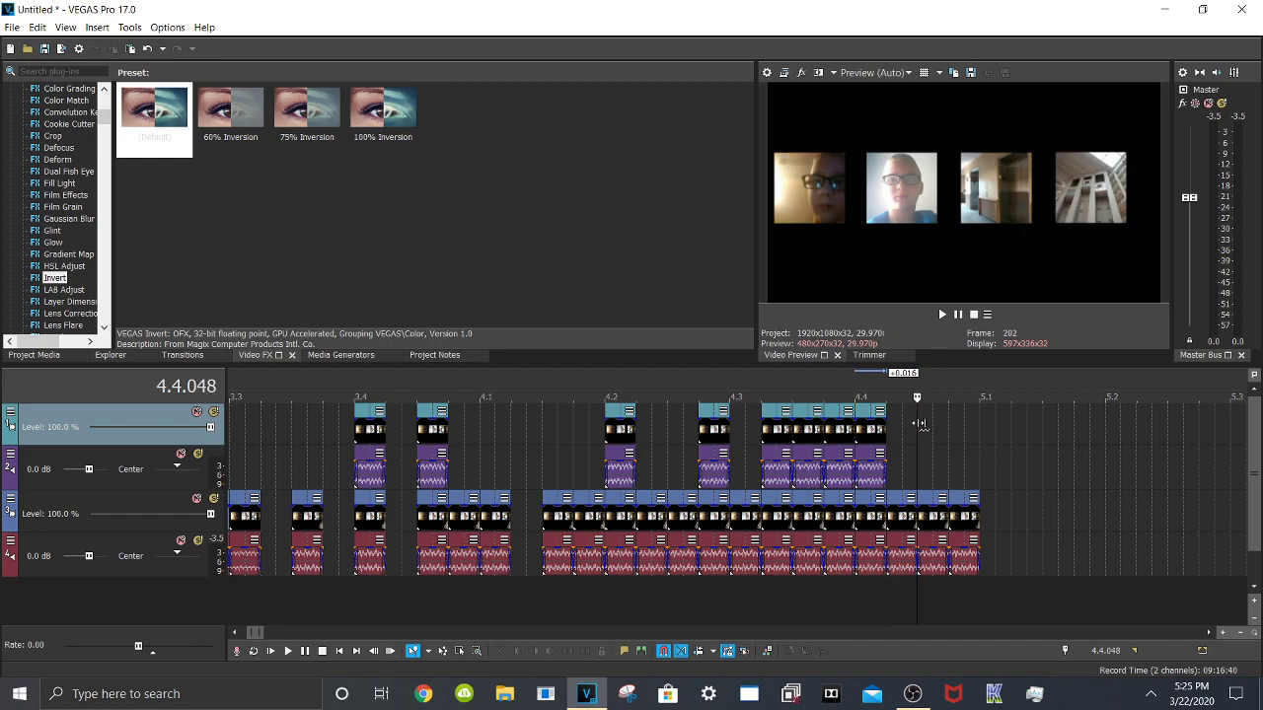
key(ctrl+v)
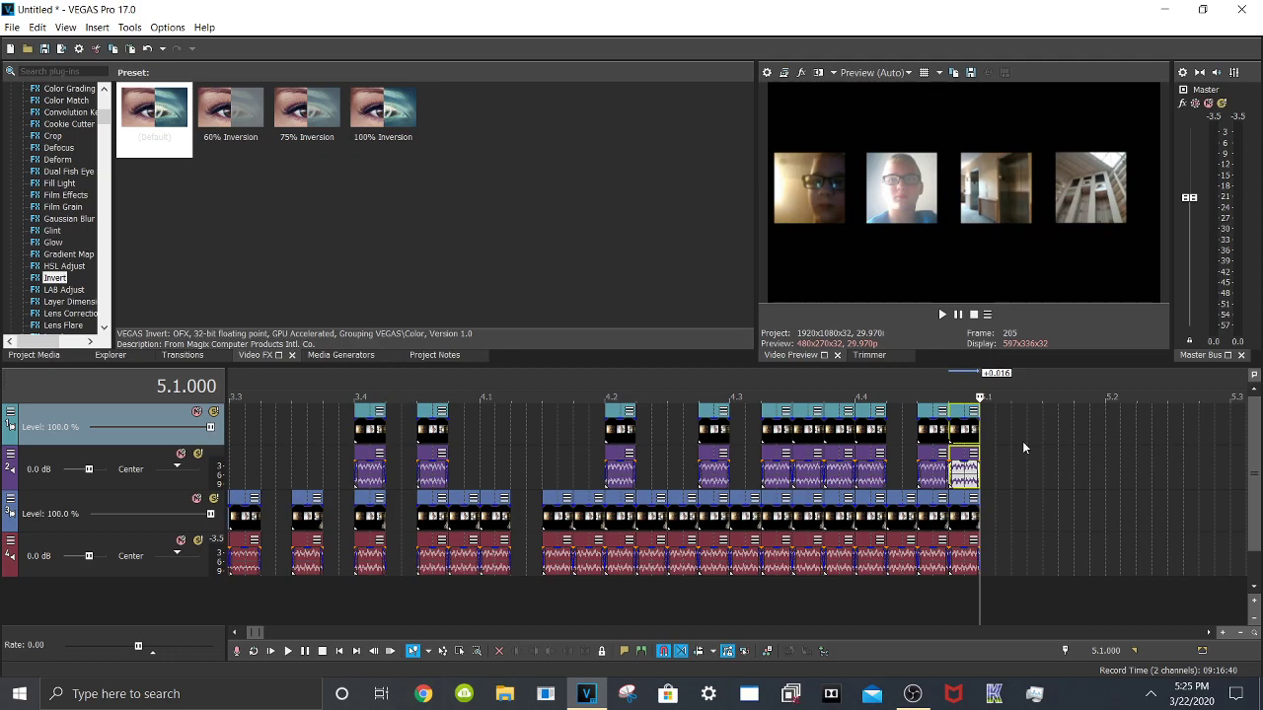
Play the full pattern from the start to hear the accent samples layered over the main rhythm
scroll(1023, 449, down, 5)
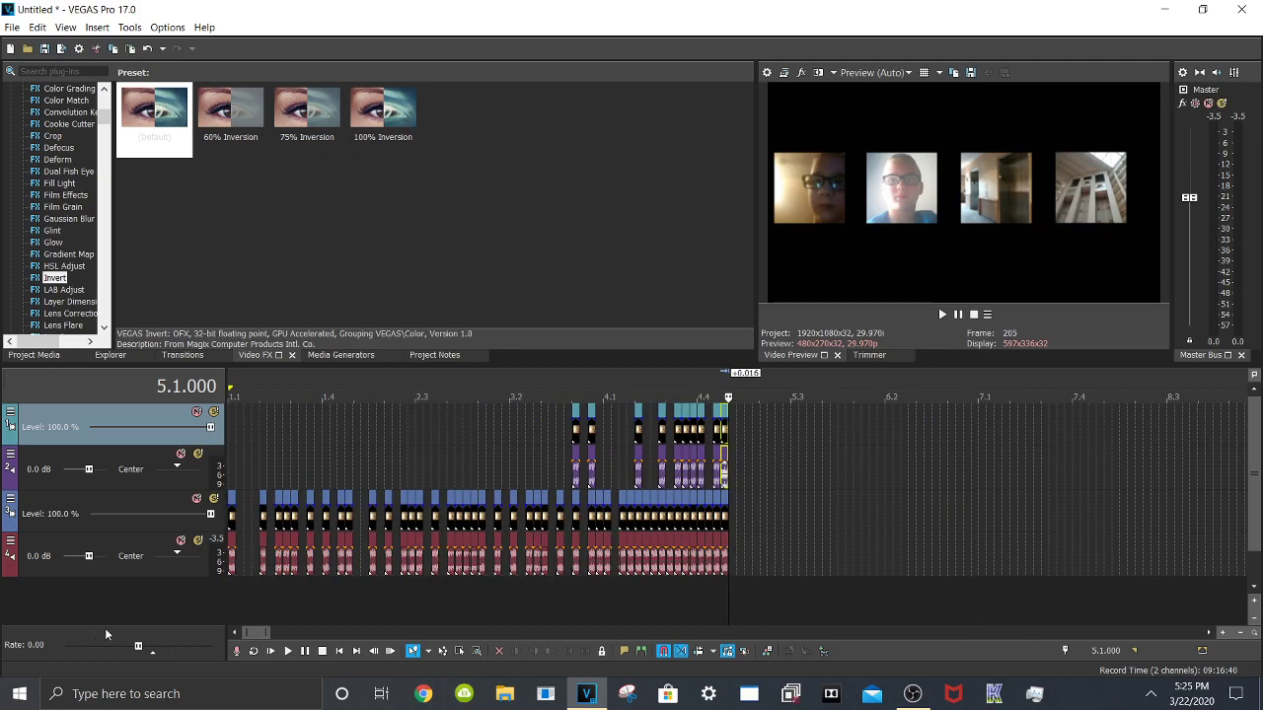
click(271, 651)
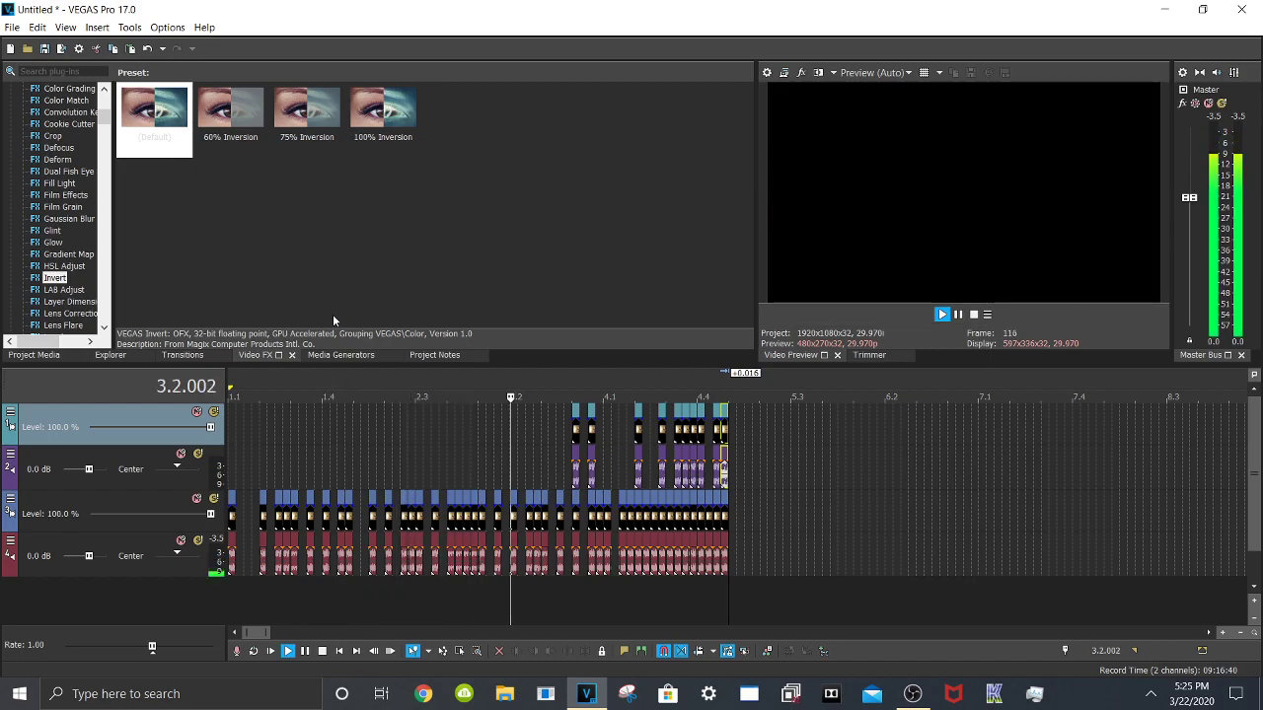
click(269, 652)
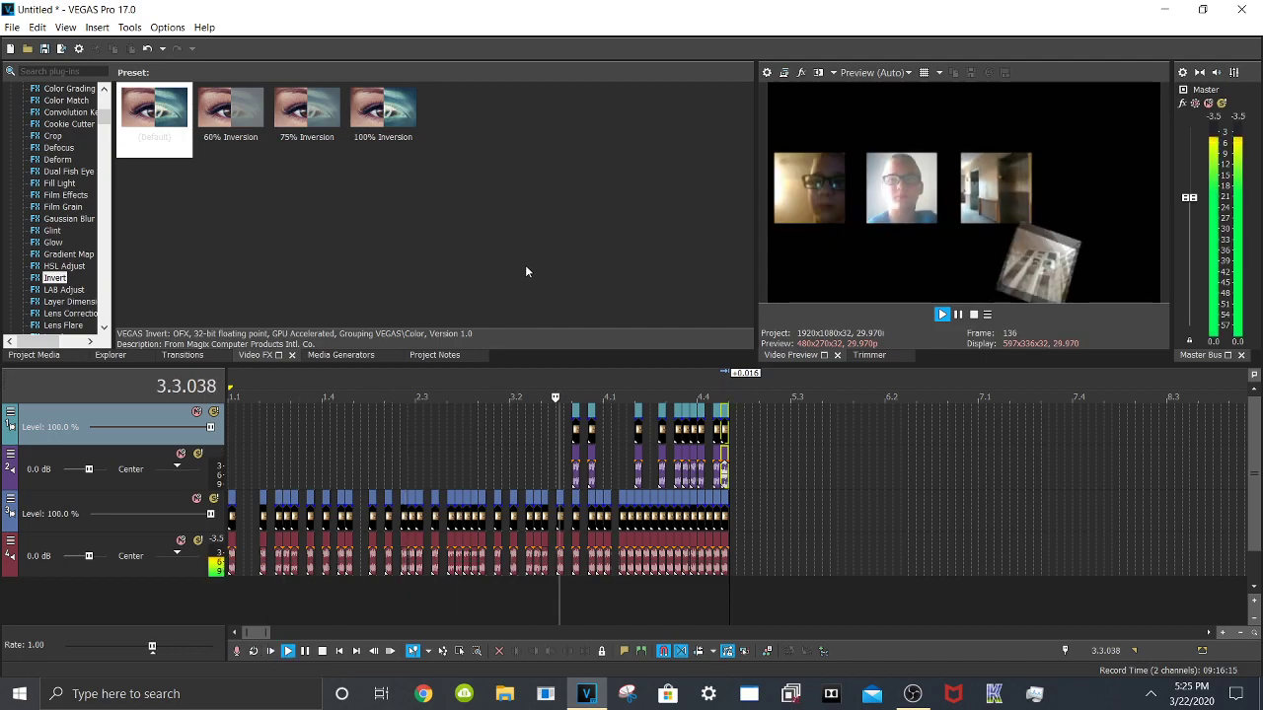
click(961, 316)
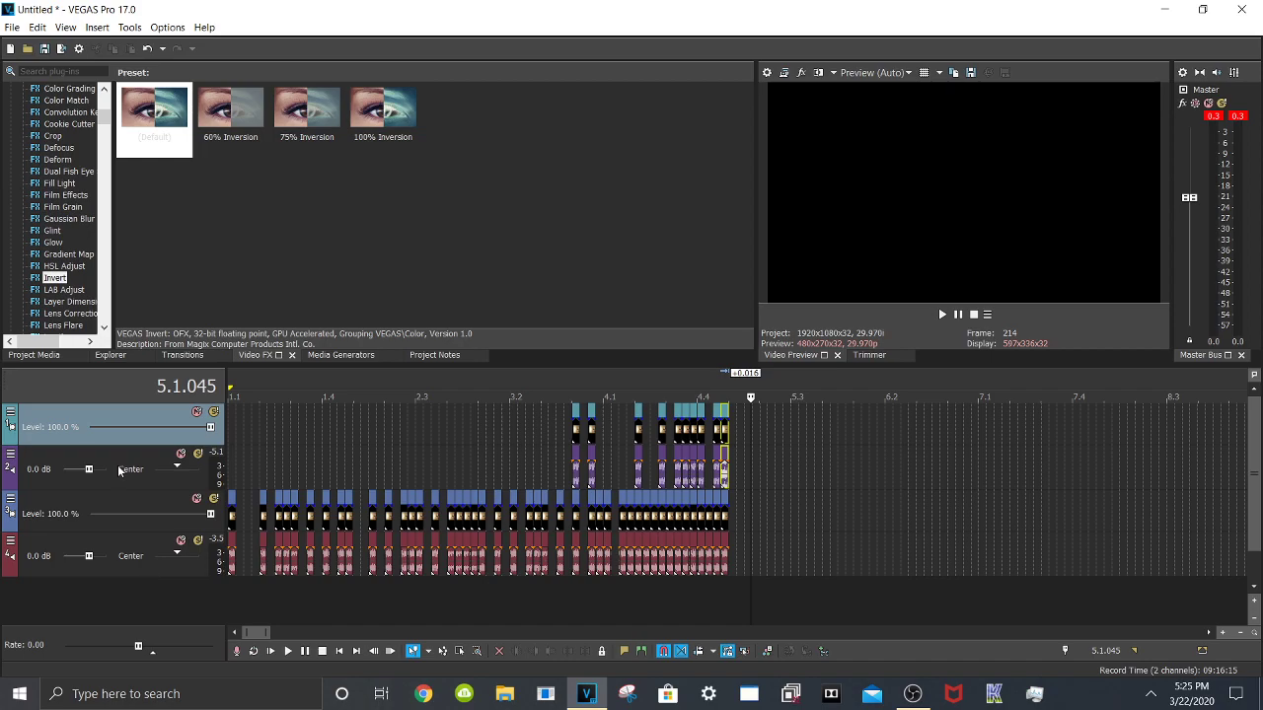
Delete the accent video and audio tracks together with their samples
click(576, 432)
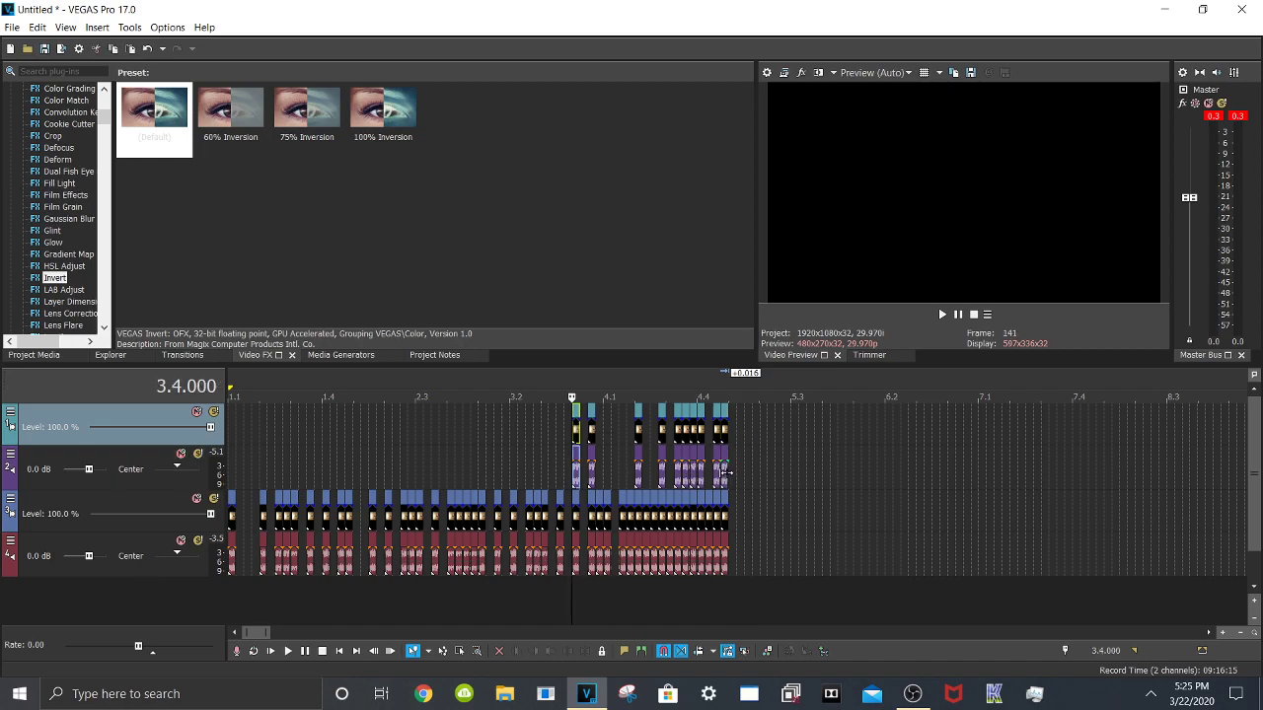
click(117, 477)
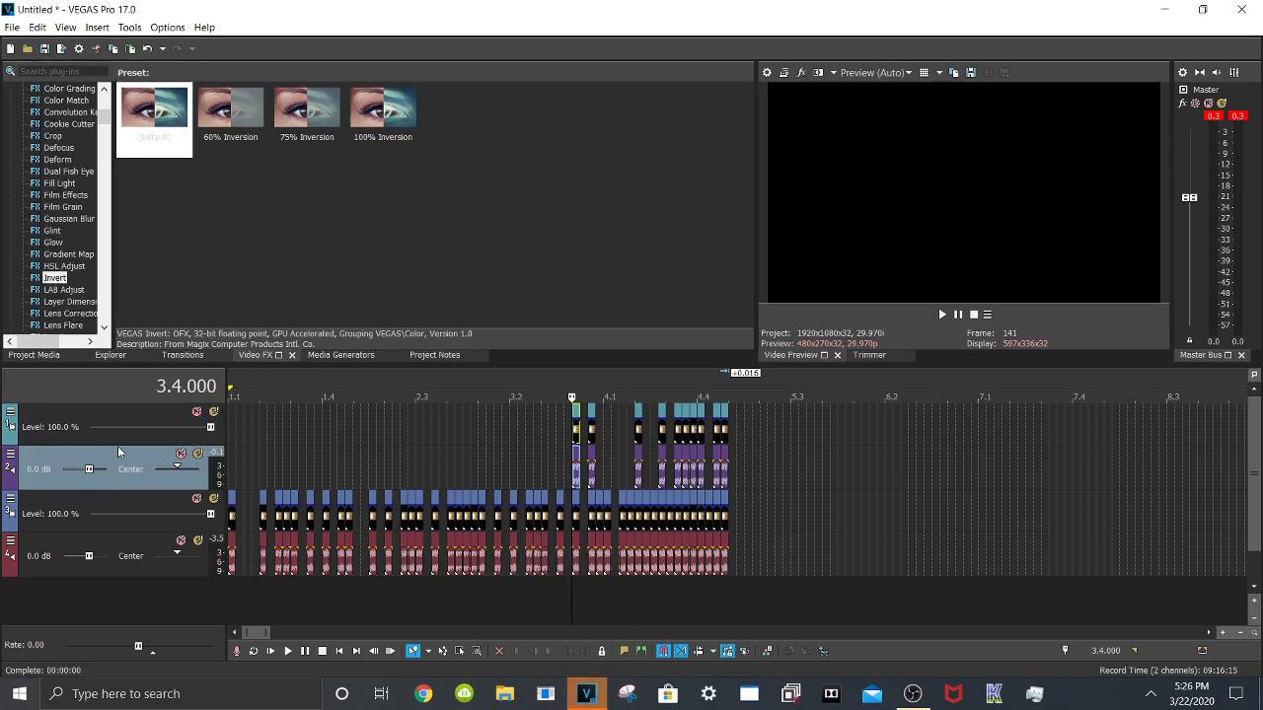
click(123, 435)
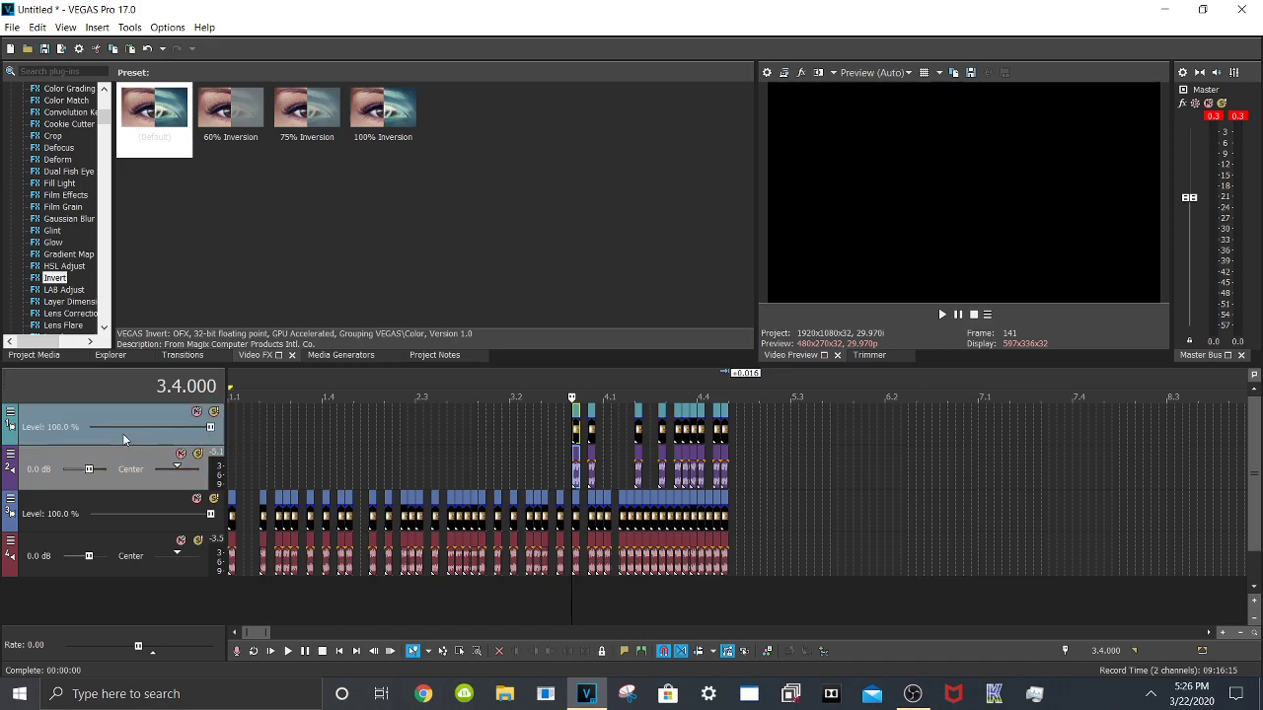
right_click(123, 435)
click(175, 503)
scroll(296, 523, down, 5)
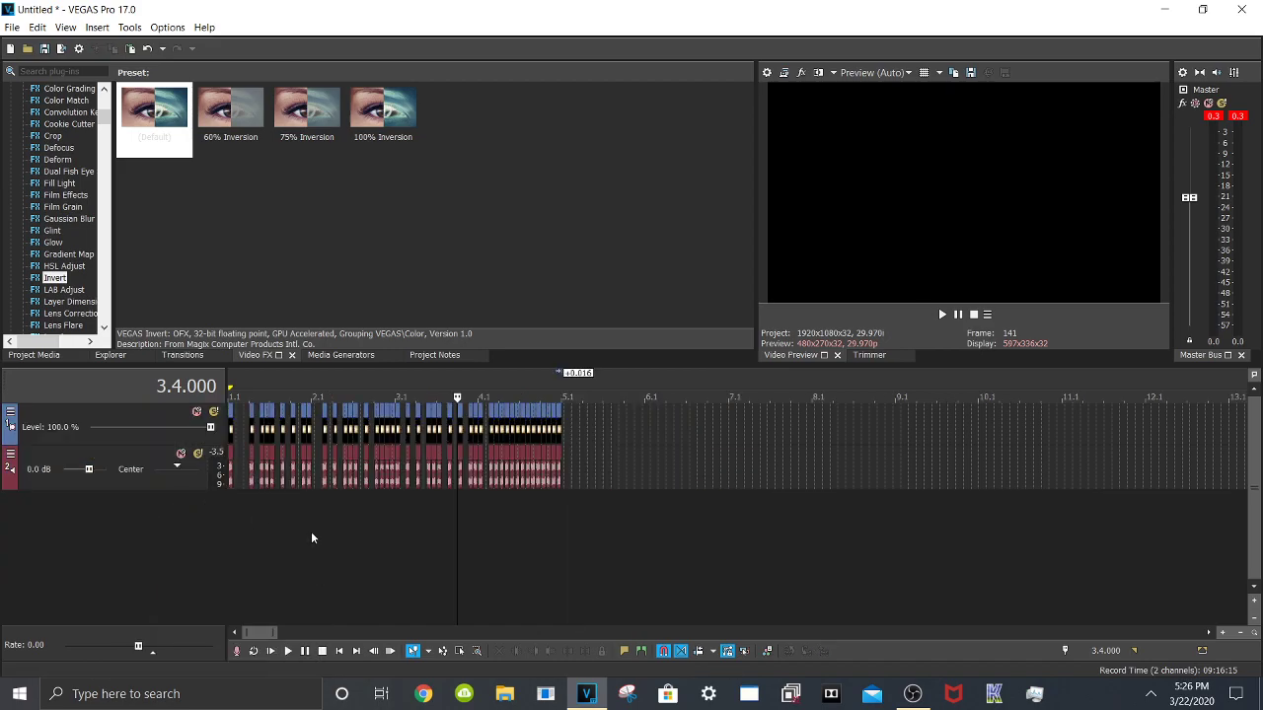
Select every sample from the first to the last on the remaining tracks and delete them all
click(235, 389)
scroll(237, 424, up, 6)
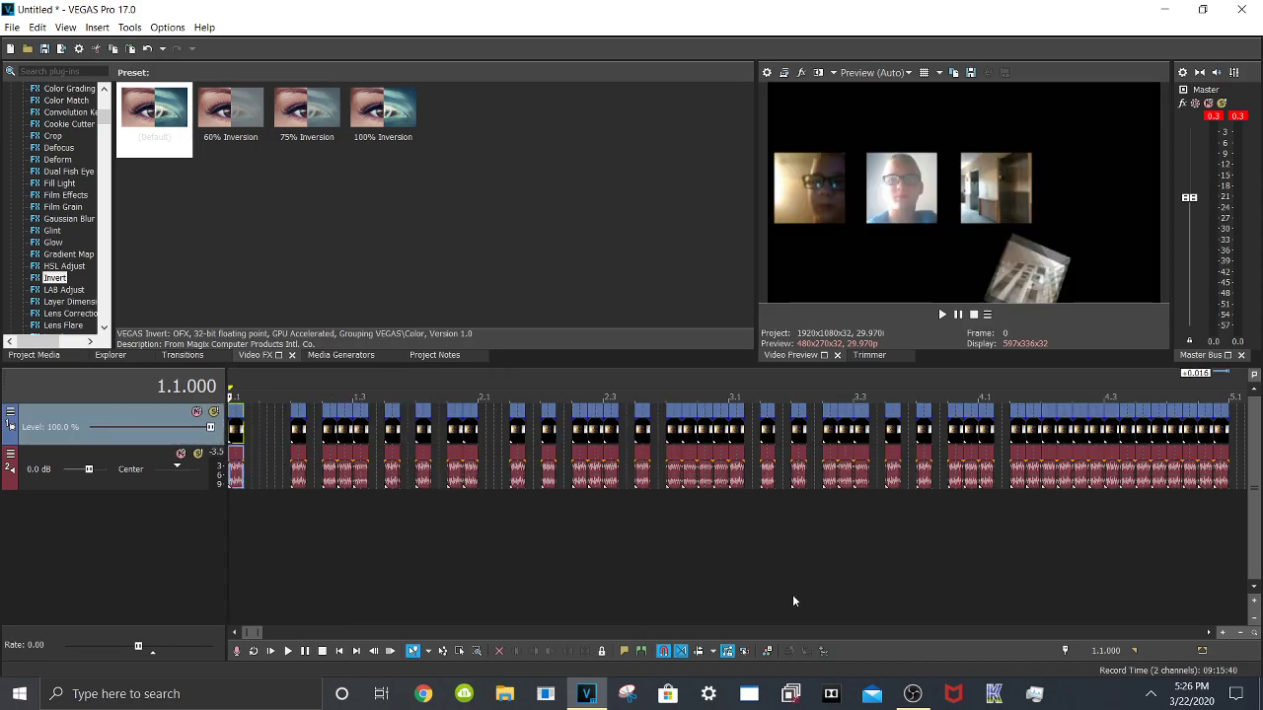
scroll(809, 587, down, 3)
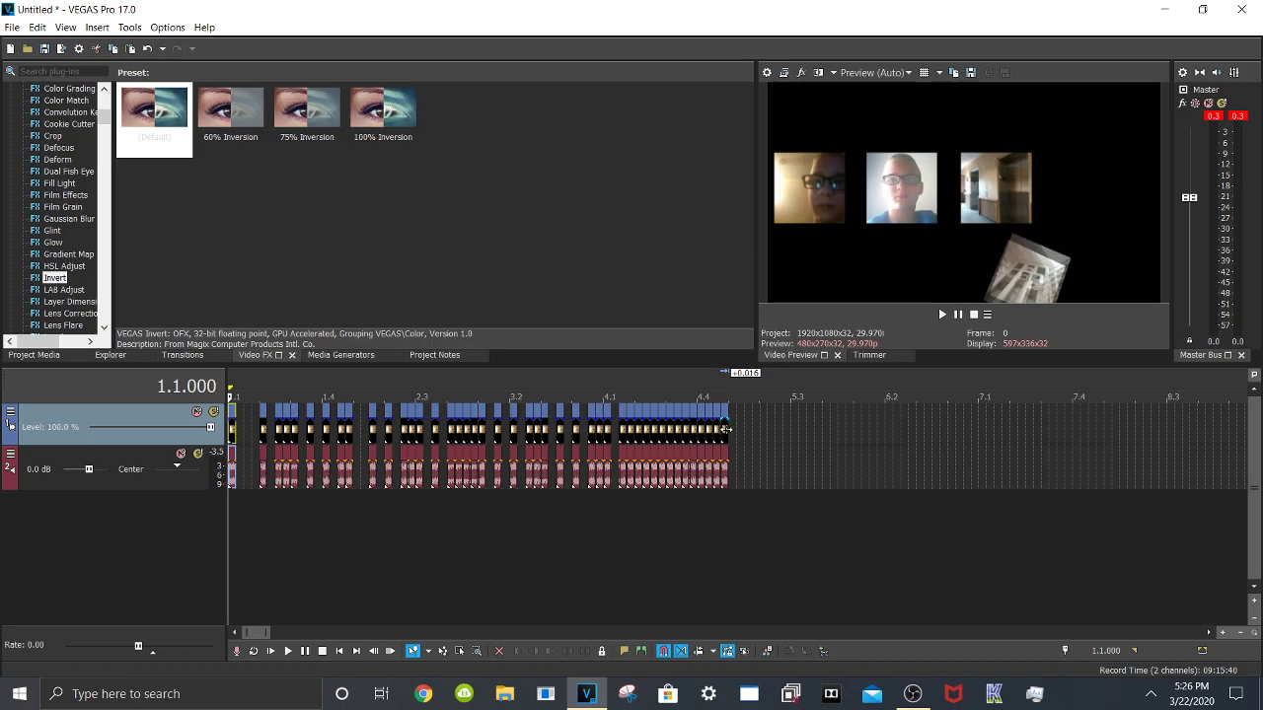
click(725, 434)
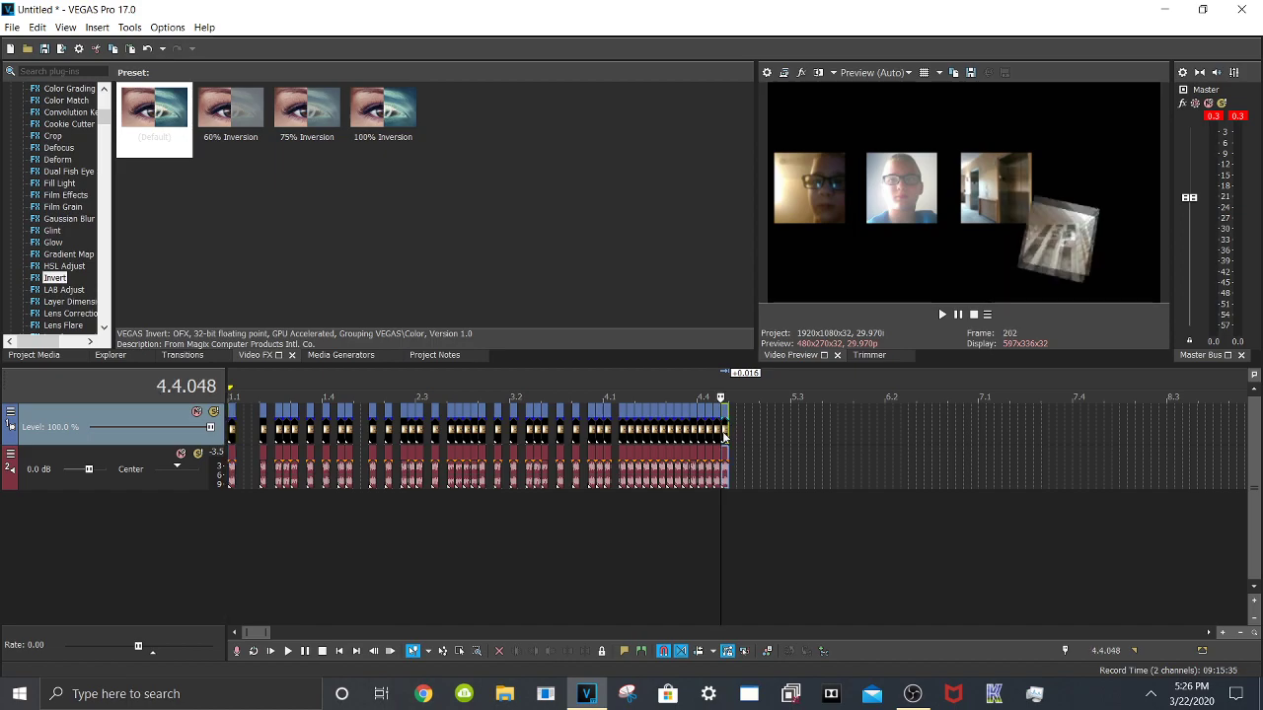
click(235, 430)
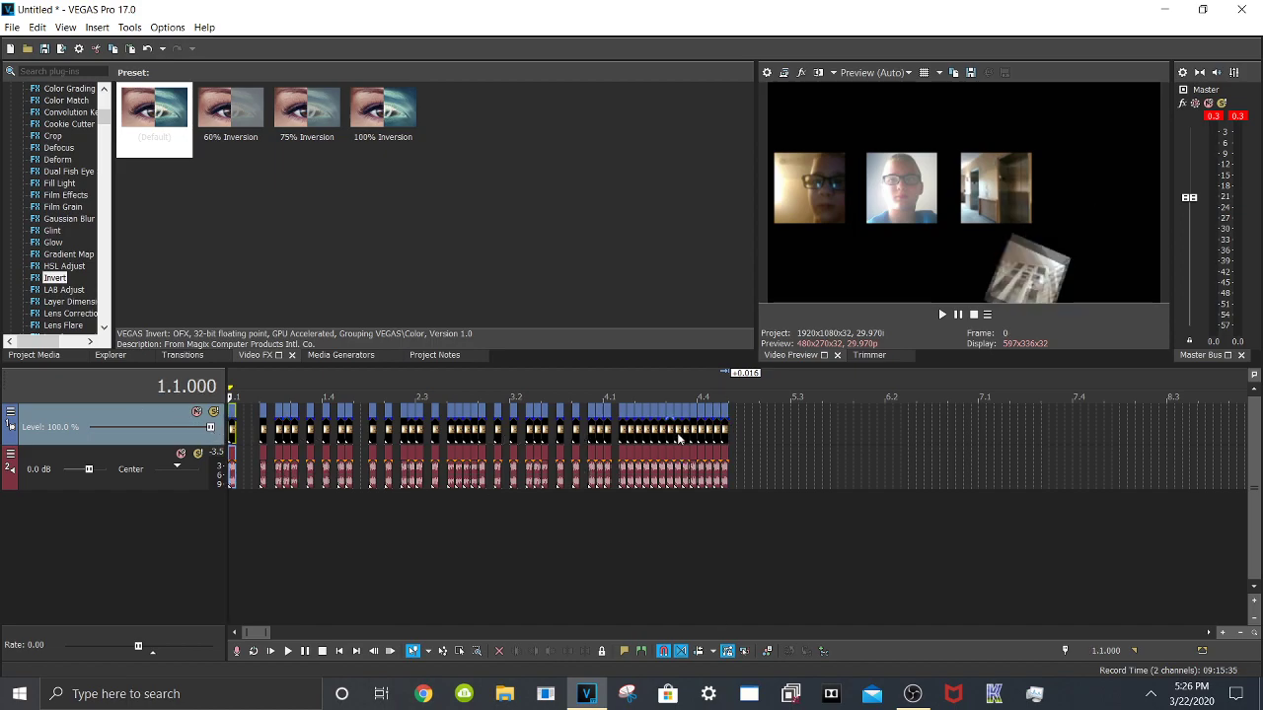
double_click(723, 434)
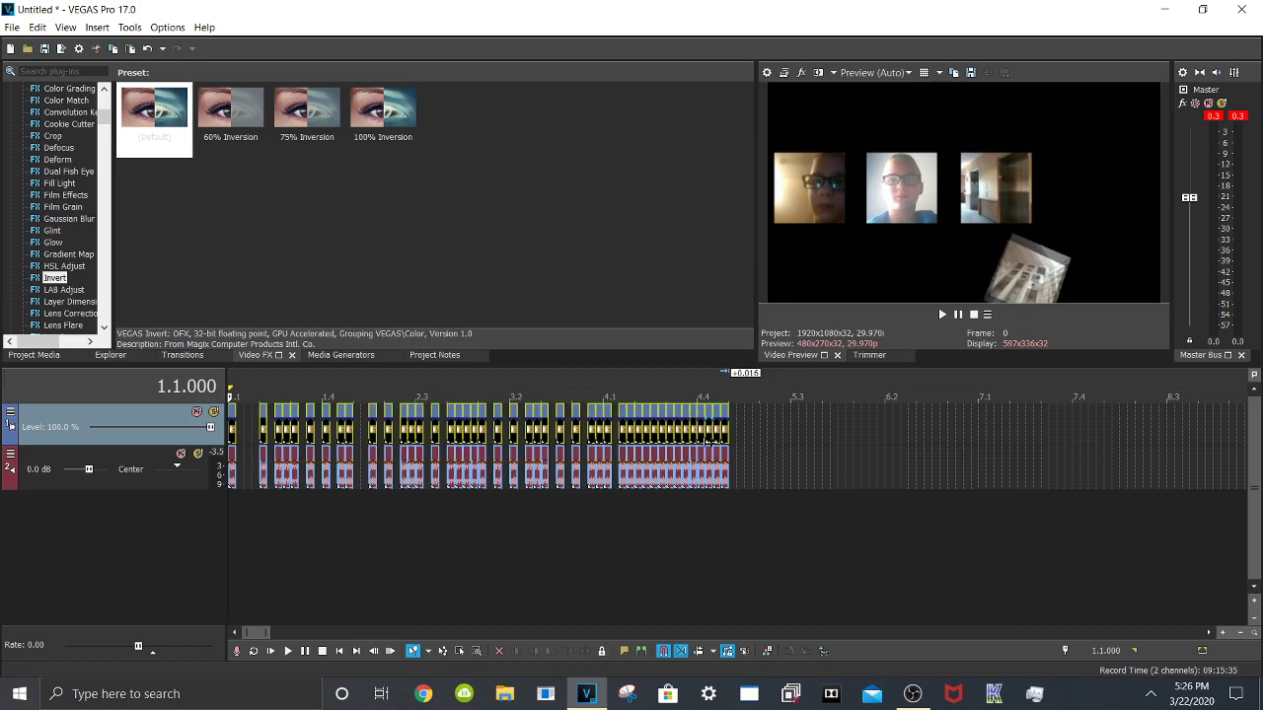
key(Delete)
Import the RP 1 audio file from the Sparta Remix Pitches music folder into the project media
click(33, 355)
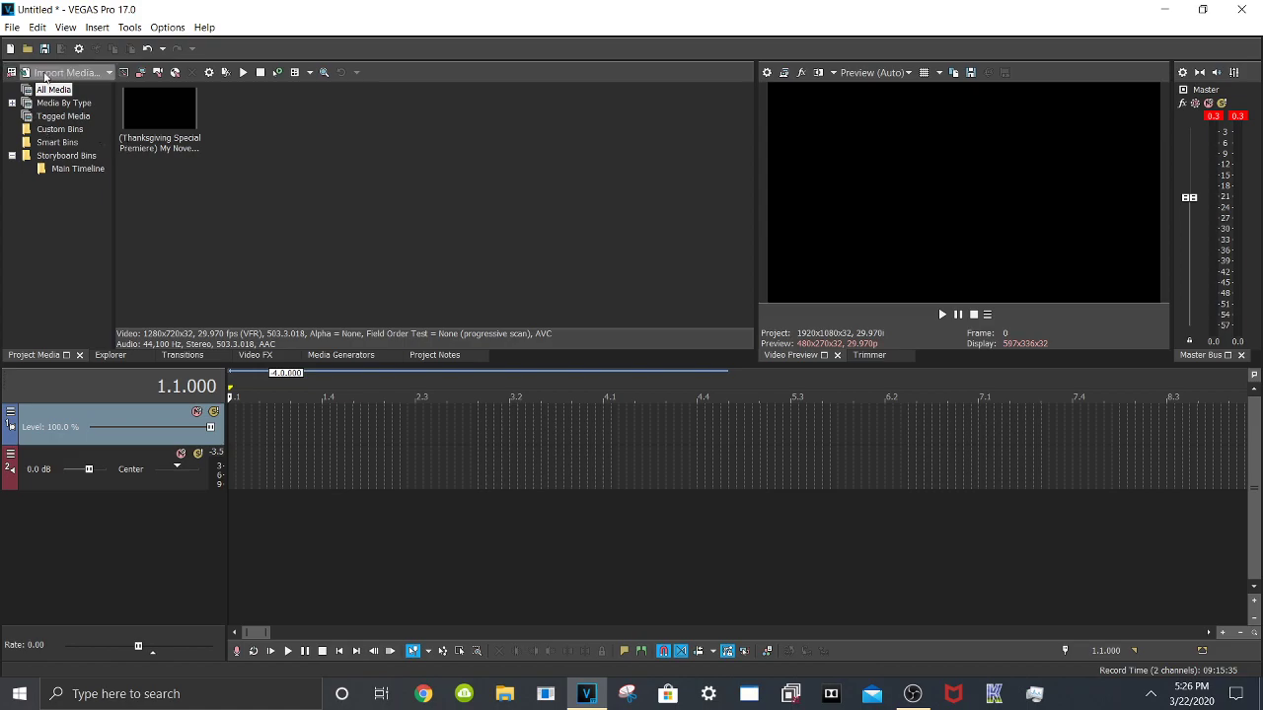
click(44, 75)
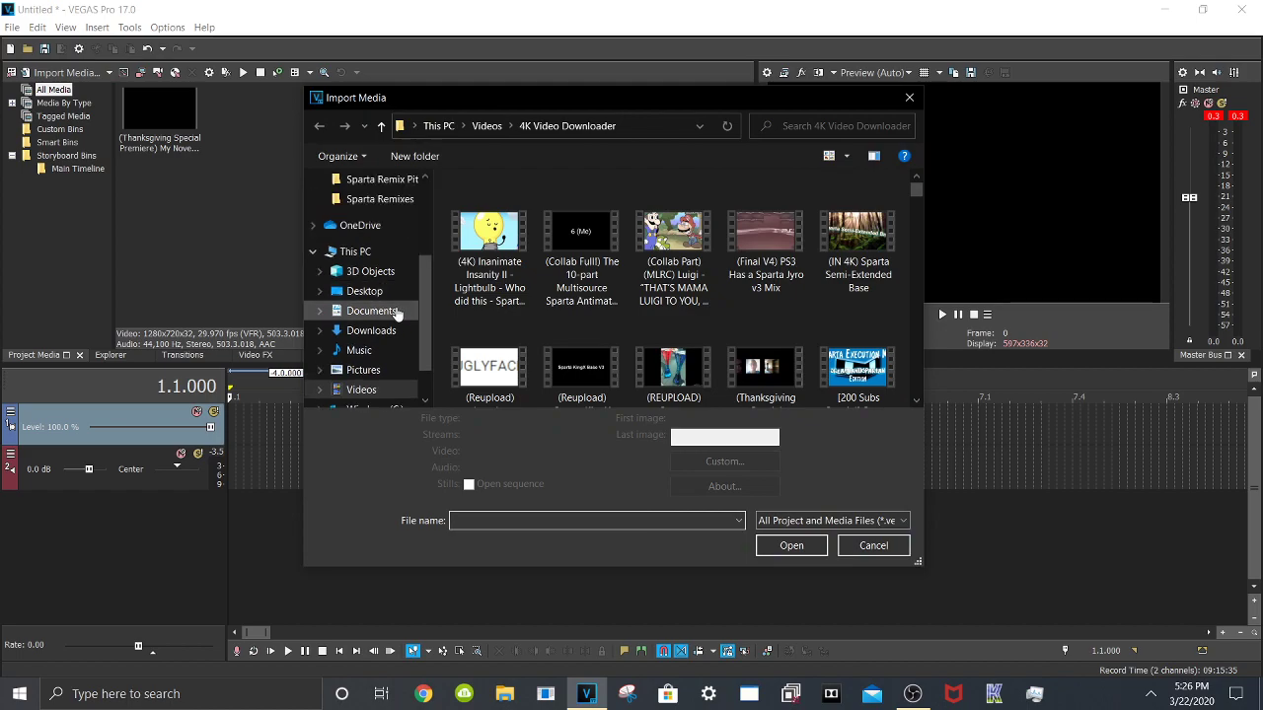
scroll(380, 247, up, 1)
scroll(374, 233, up, 1)
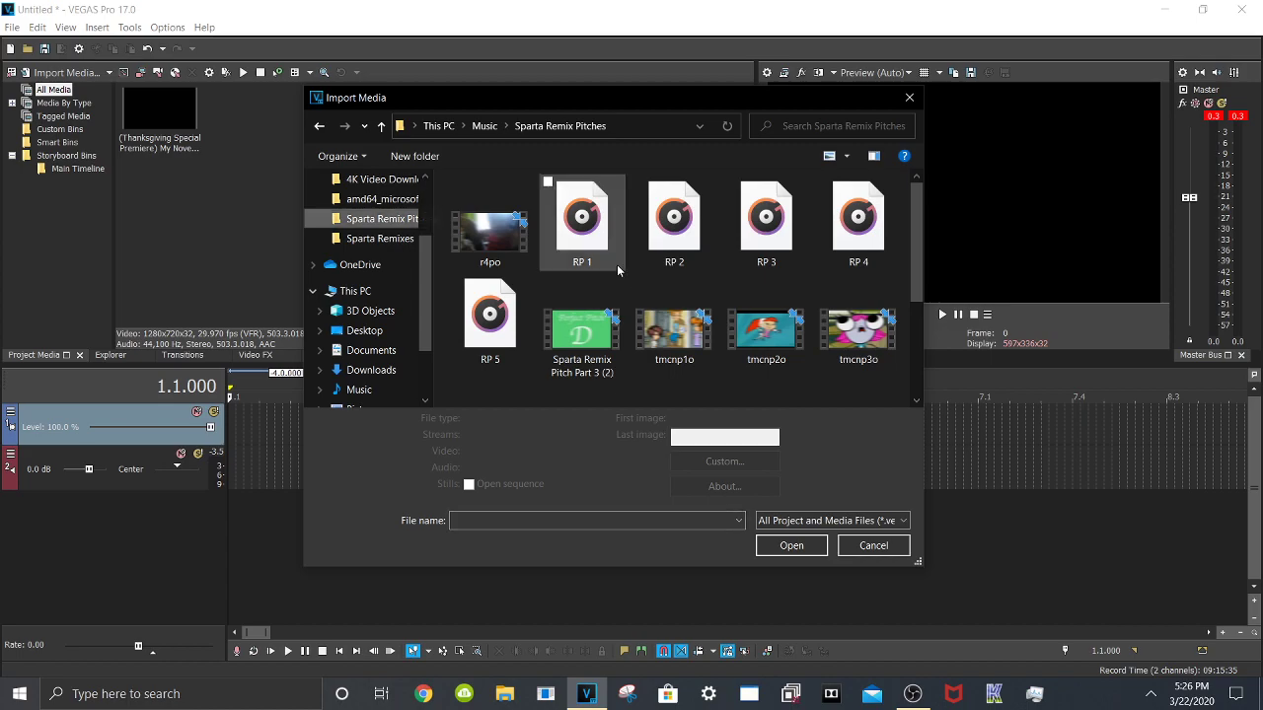
click(492, 302)
click(582, 219)
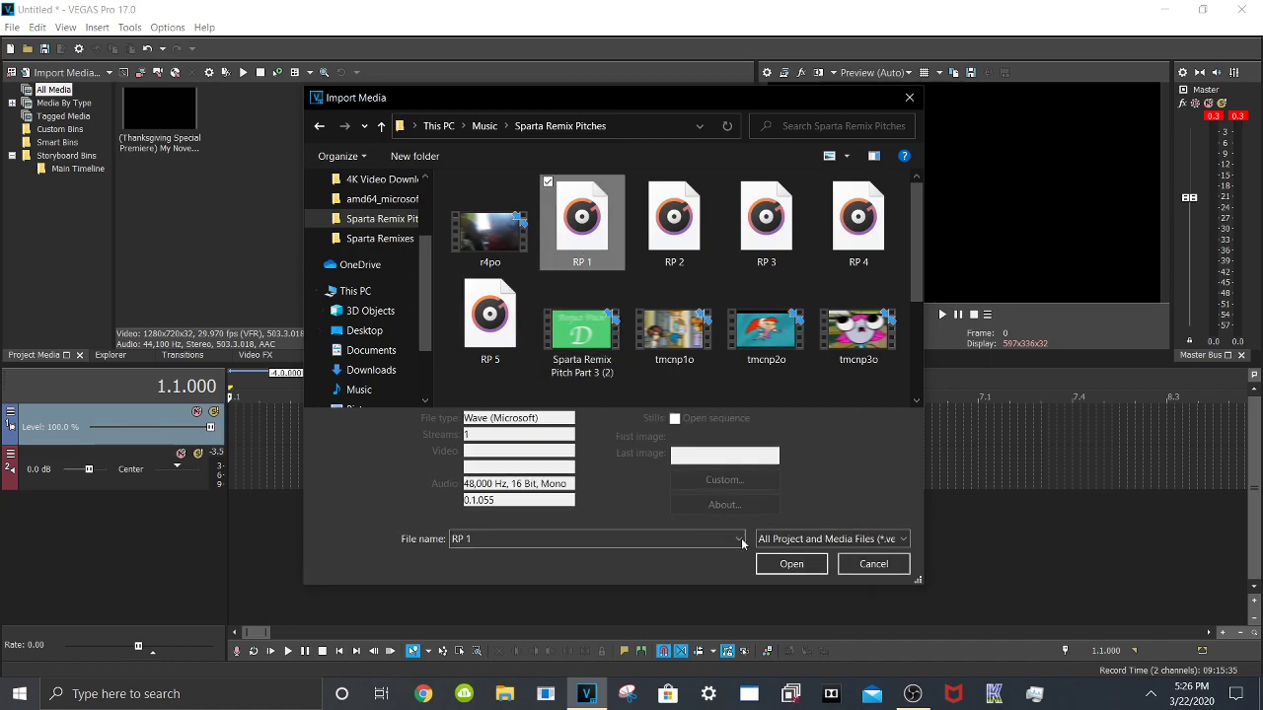
click(791, 556)
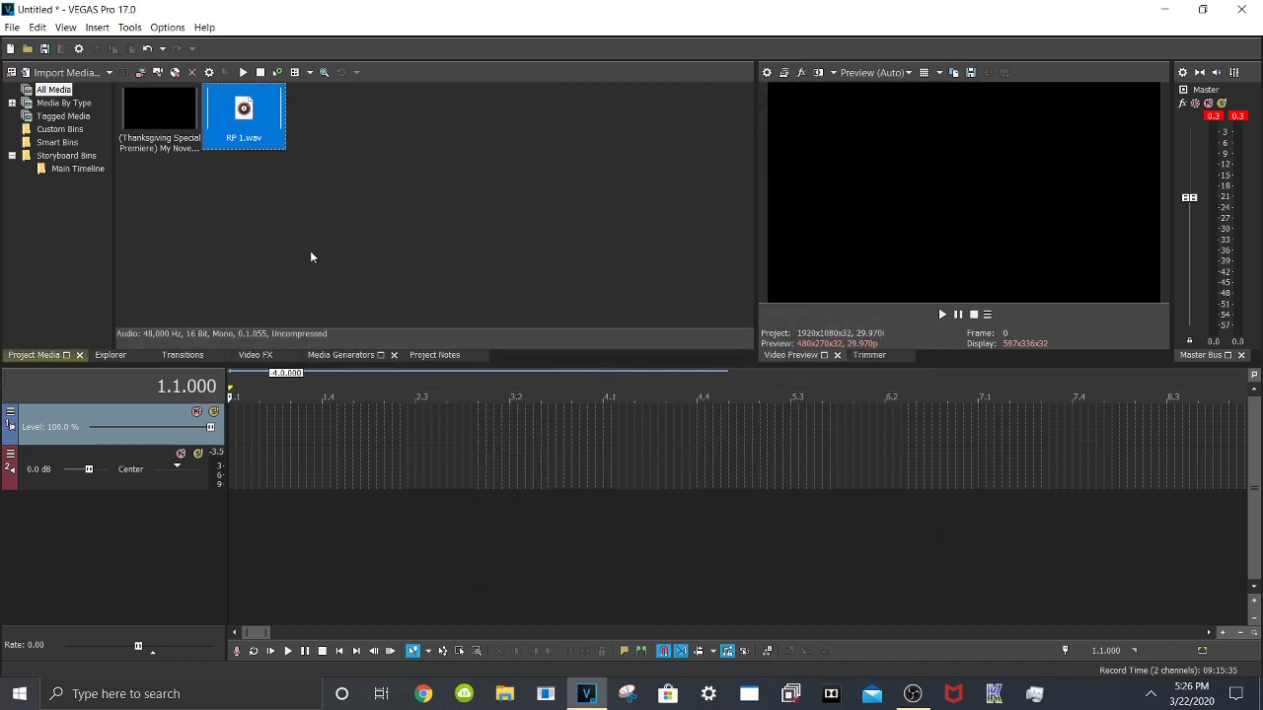
Place RP 1.wav on the audio track at 1.1.000
drag(264, 153, 233, 462)
scroll(296, 434, up, 4)
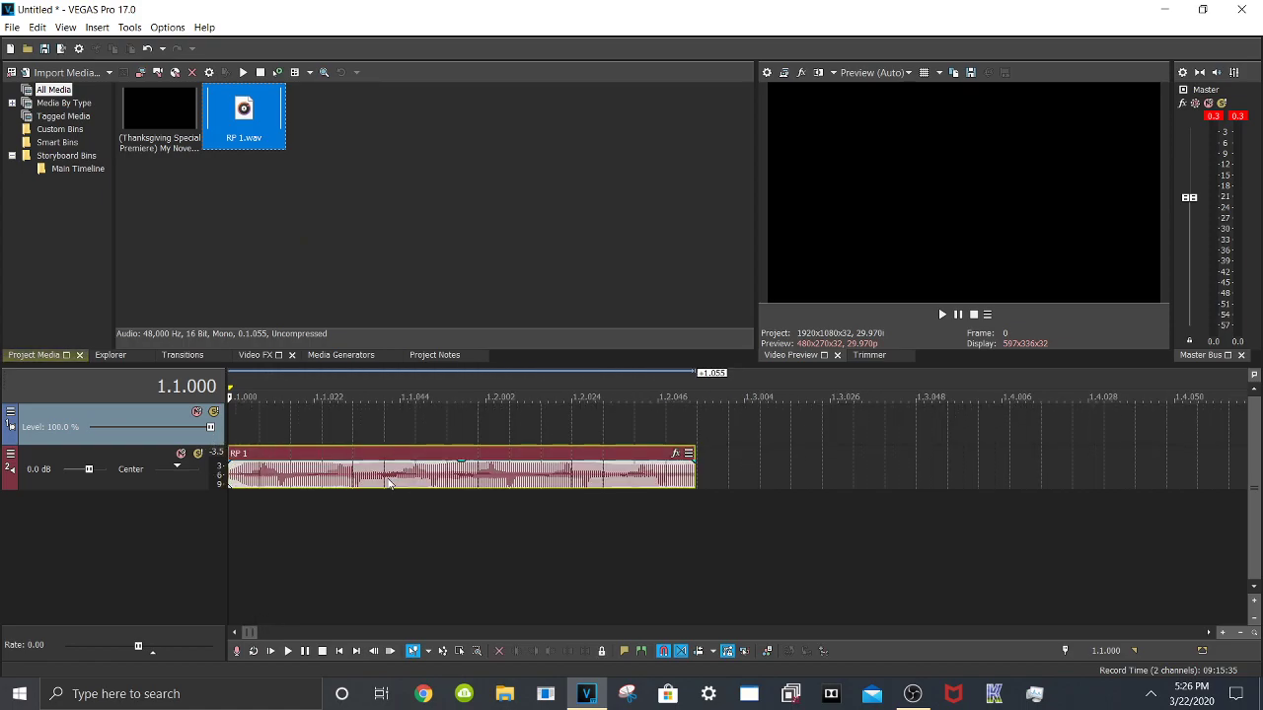
scroll(370, 478, down, 1)
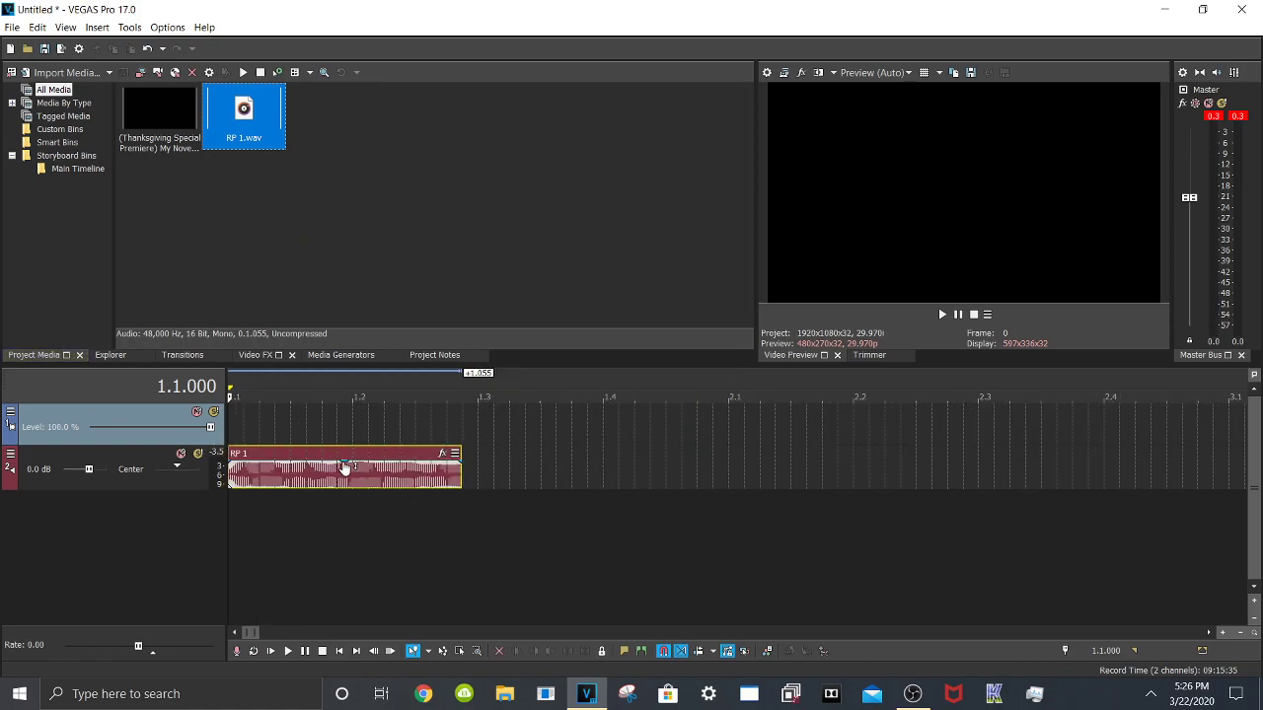
Split the RP 1 clip at 1.1.008, delete the short first piece and move the remainder back to 1.1.000
click(344, 468)
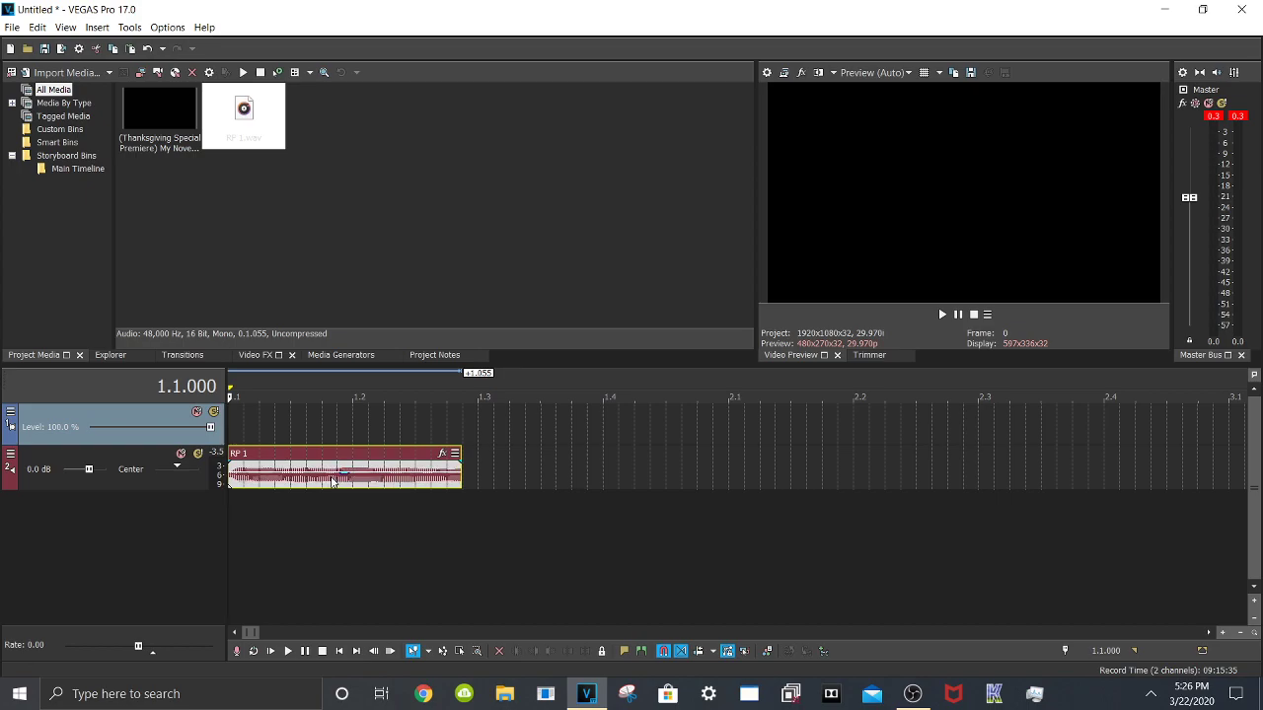
scroll(333, 481, up, 2)
click(294, 472)
scroll(298, 475, down, 1)
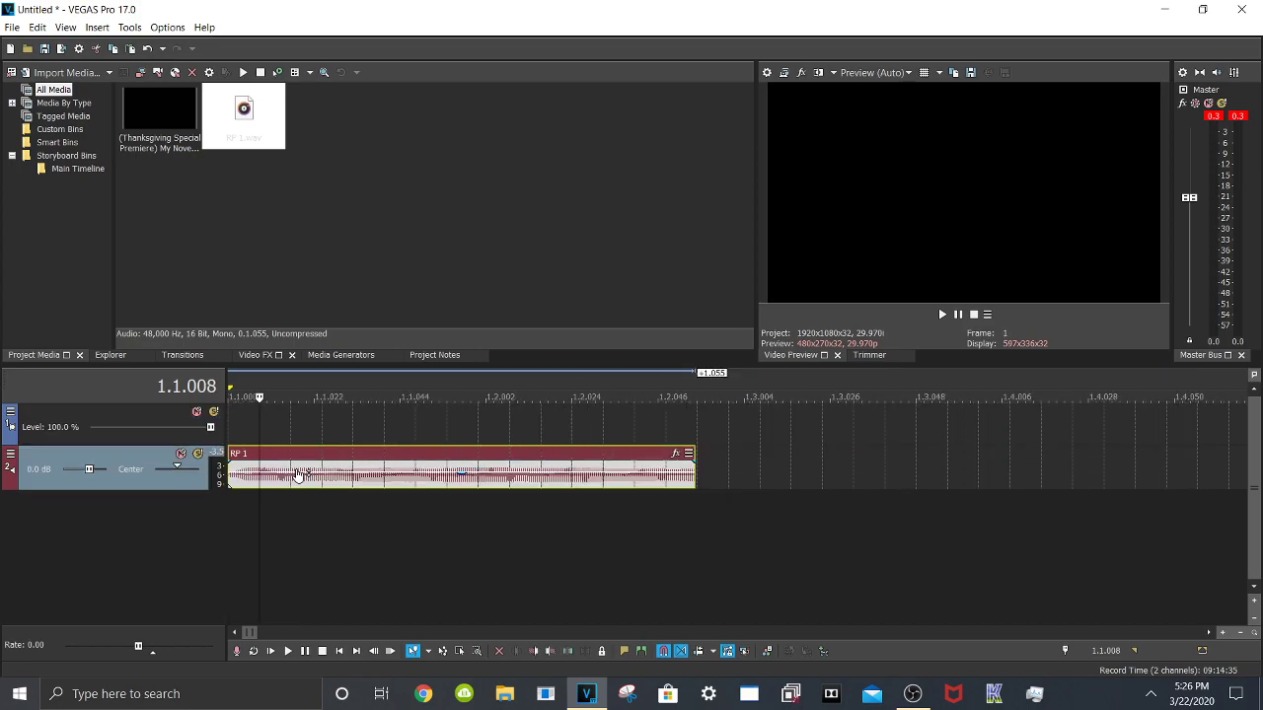
key(s)
click(245, 471)
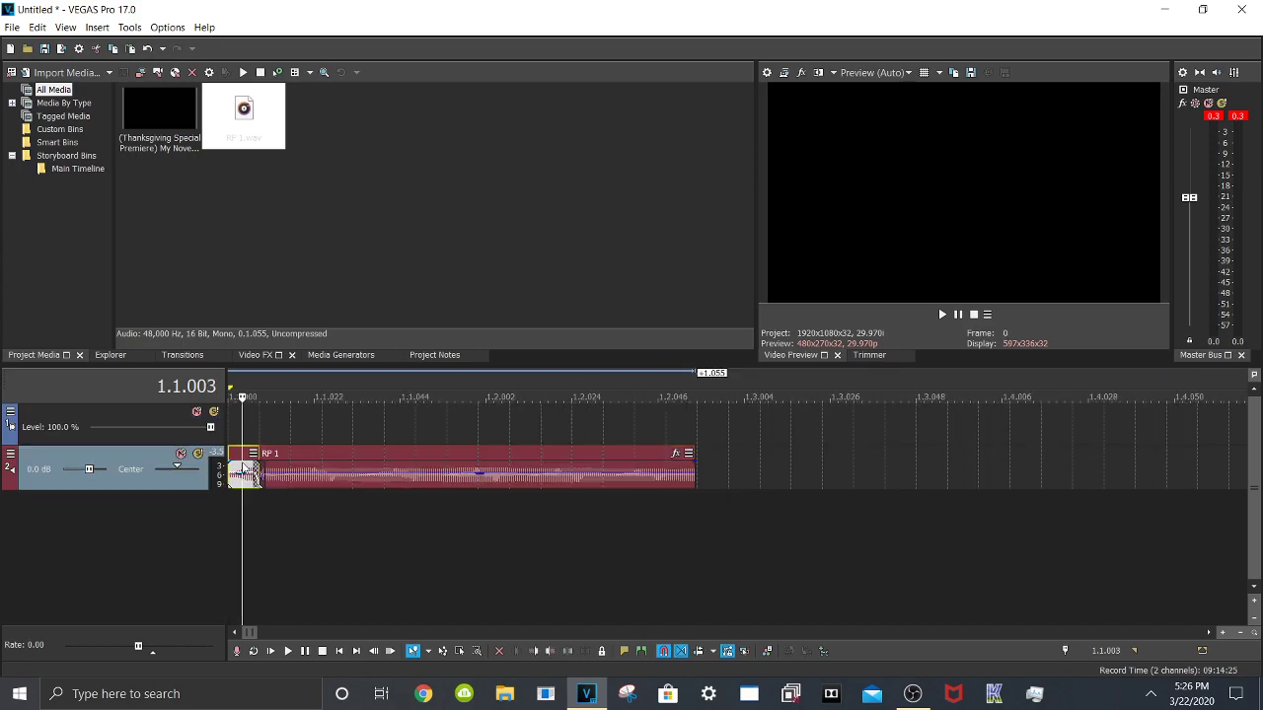
key(Delete)
drag(324, 472, 270, 473)
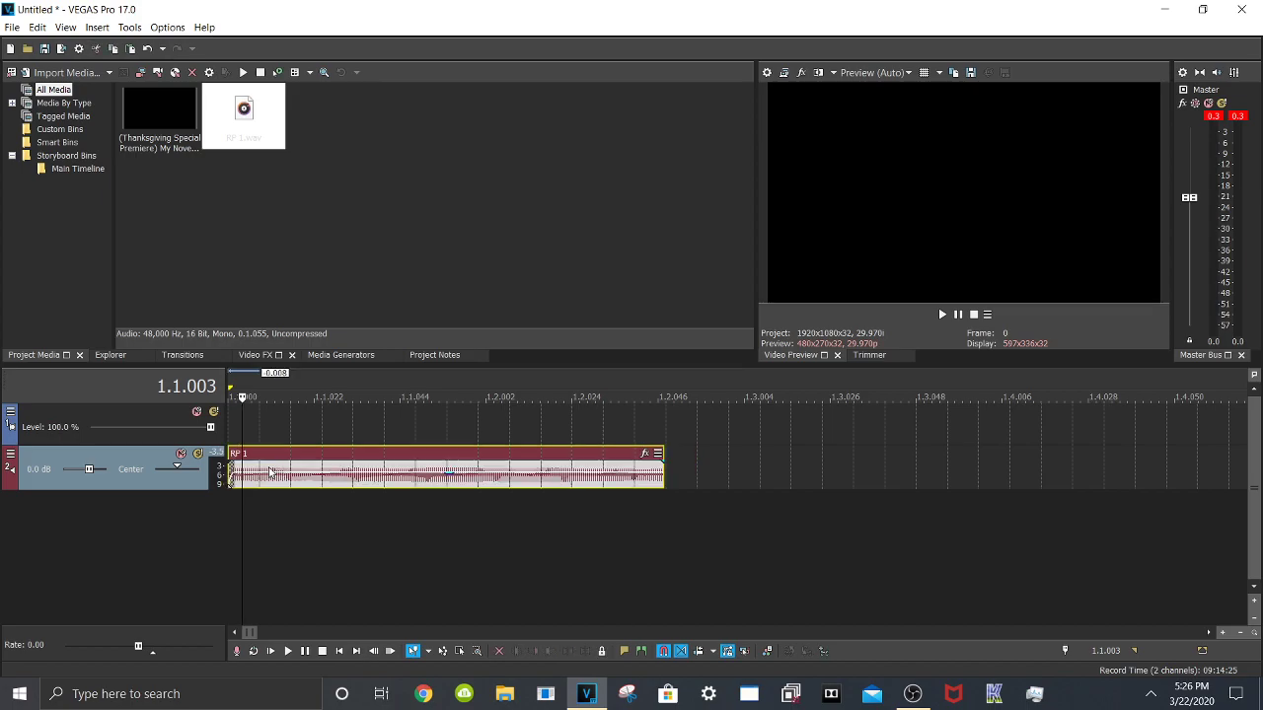
scroll(442, 409, down, 3)
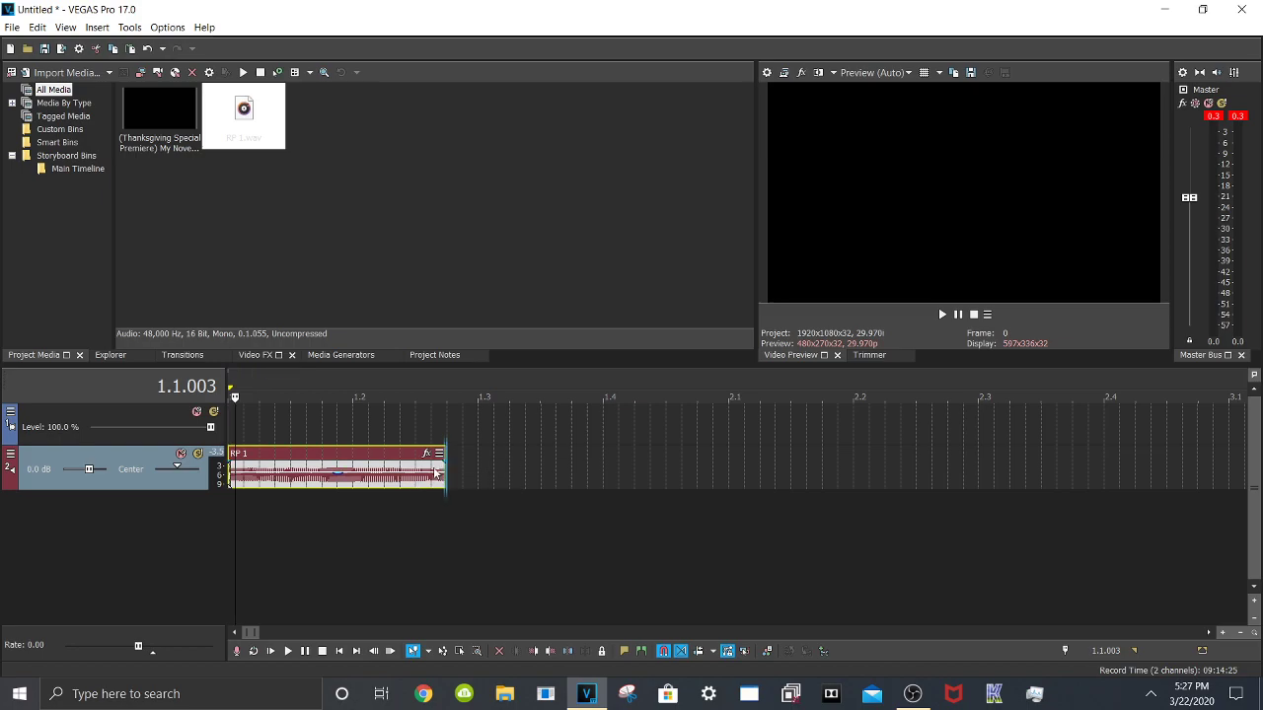
Trim the end of the RP 1 clip back to 1.2.000 and mark off its quarter-beat divisions
drag(443, 472, 347, 472)
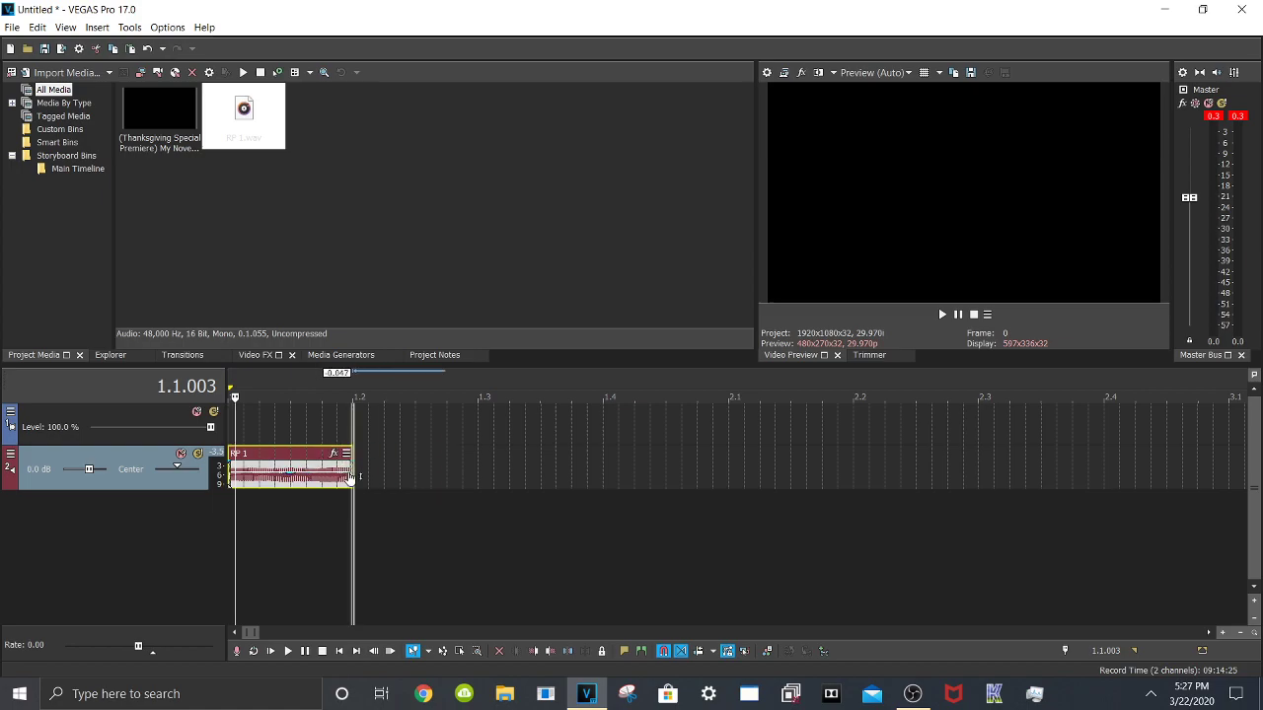
scroll(506, 454, up, 4)
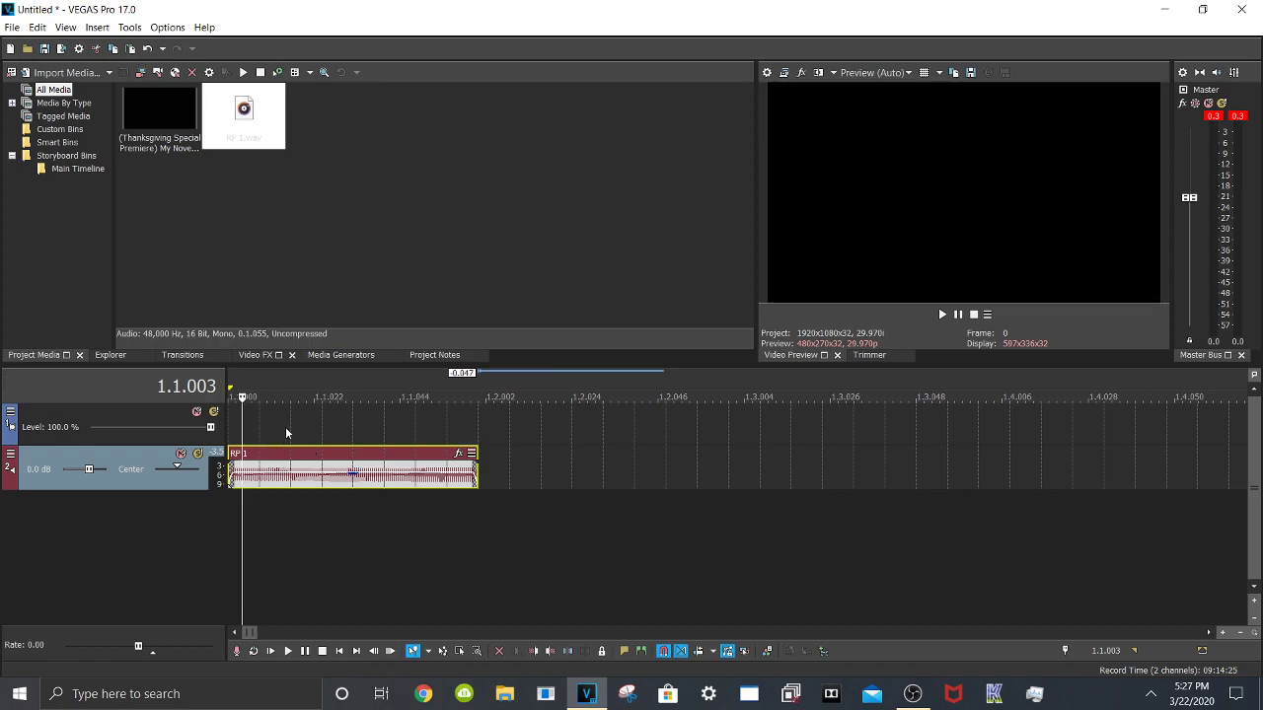
click(290, 428)
click(351, 426)
click(409, 421)
click(478, 428)
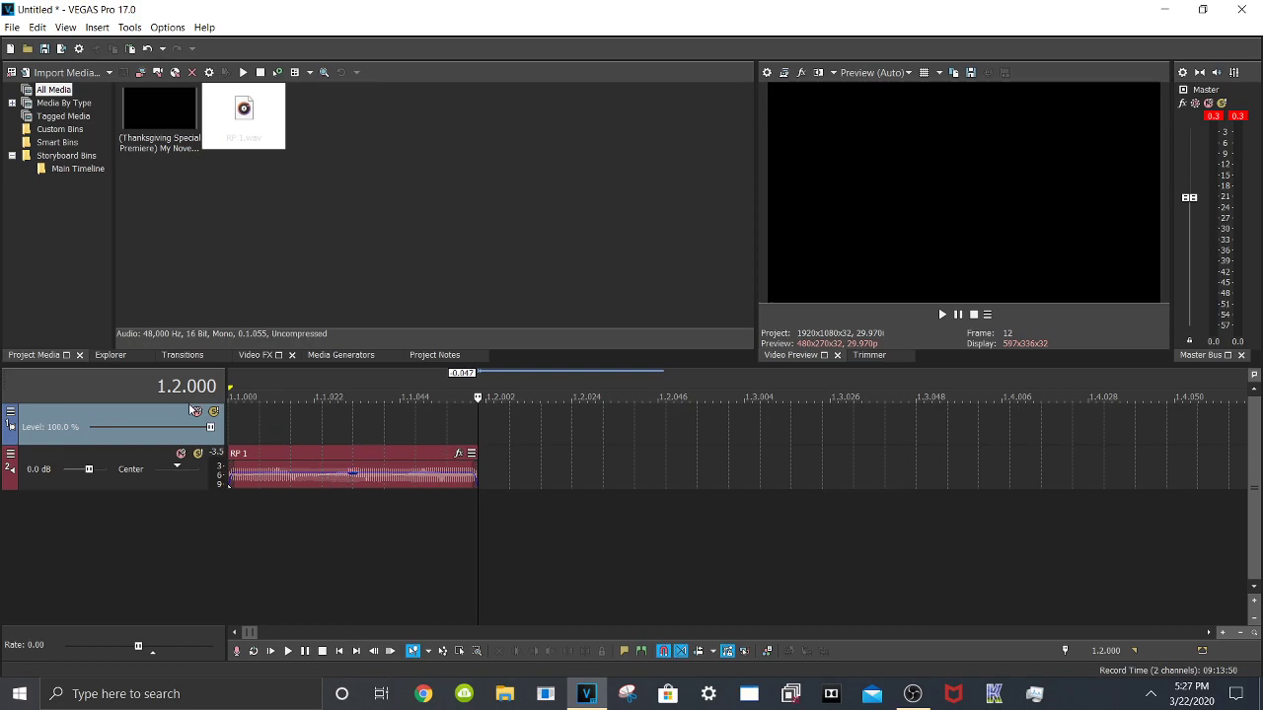
scroll(592, 458, down, 3)
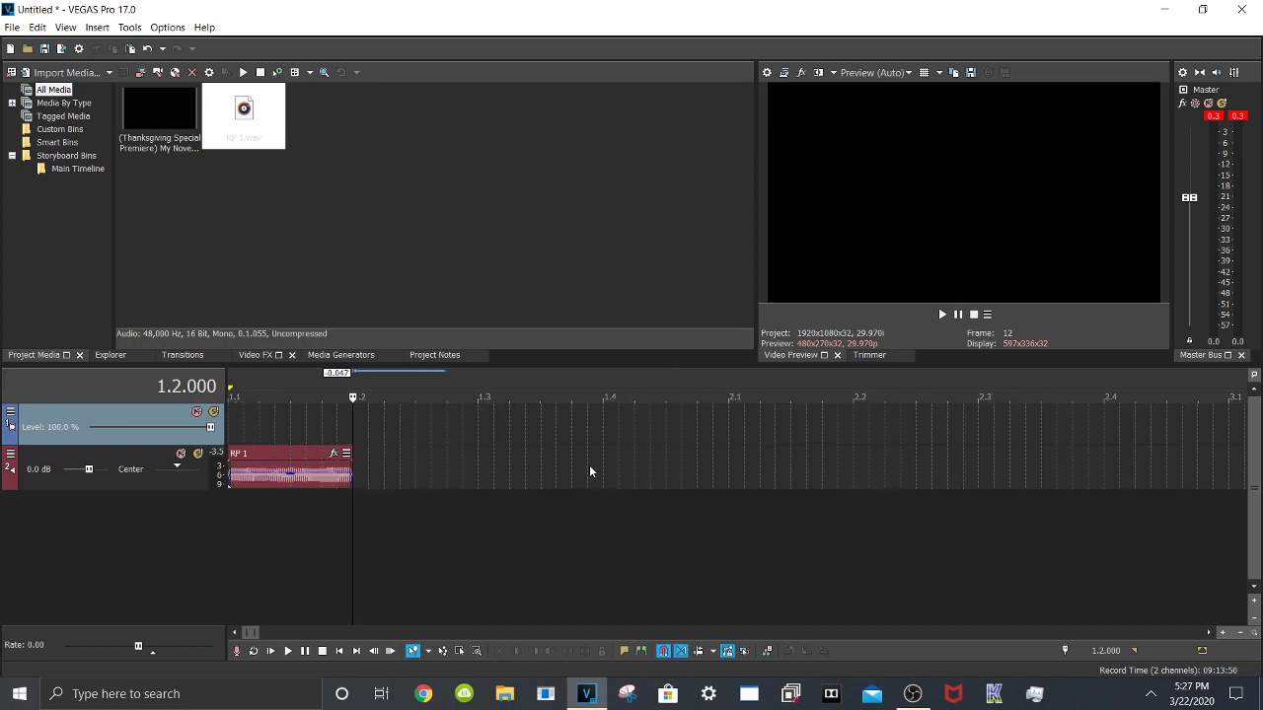
Copy the trimmed RP 1 clip and paste the duplicate at 1.2.000
click(305, 487)
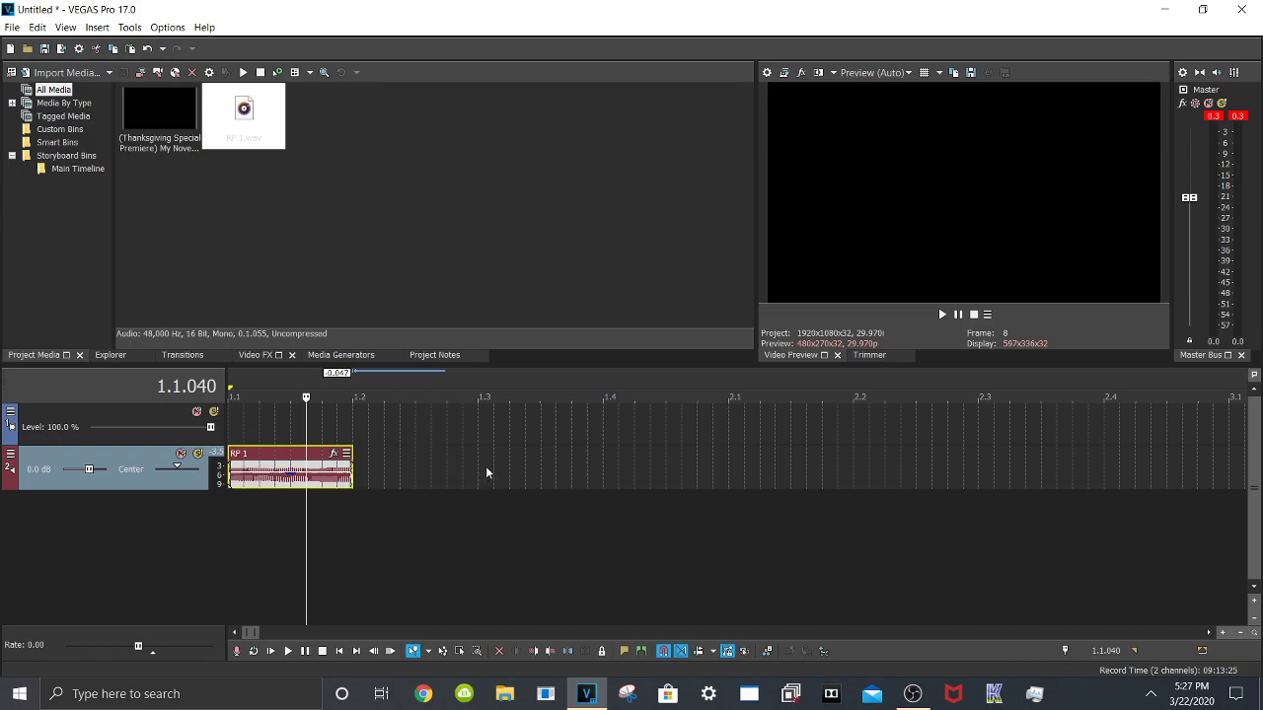
scroll(513, 444, up, 1)
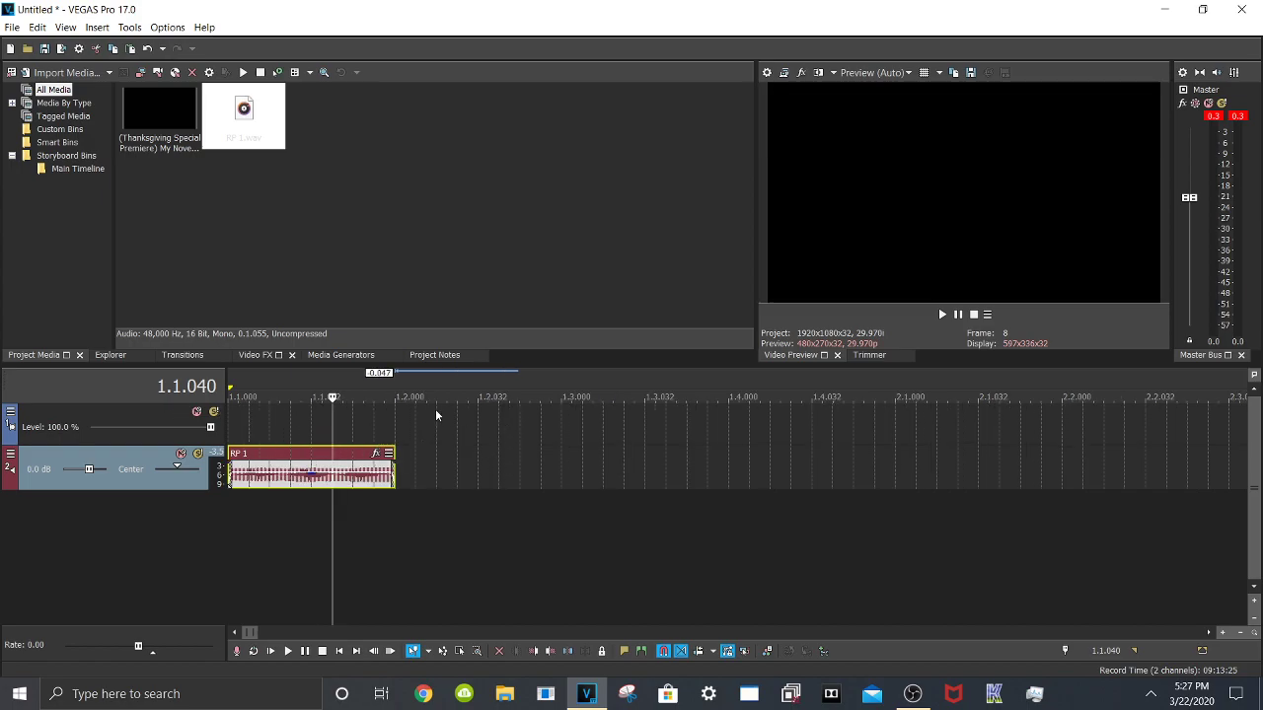
click(393, 396)
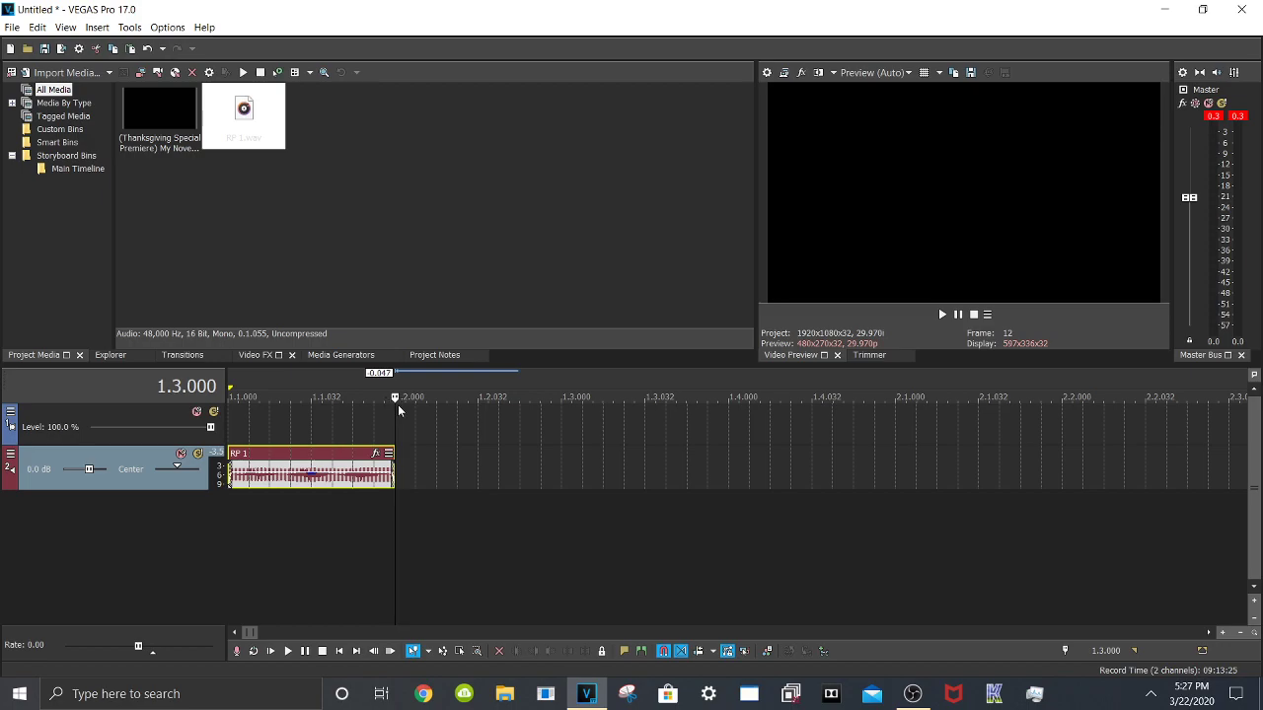
key(ctrl+v)
Copy both RP 1 clips together and paste the pair at 1.3.000
click(349, 479)
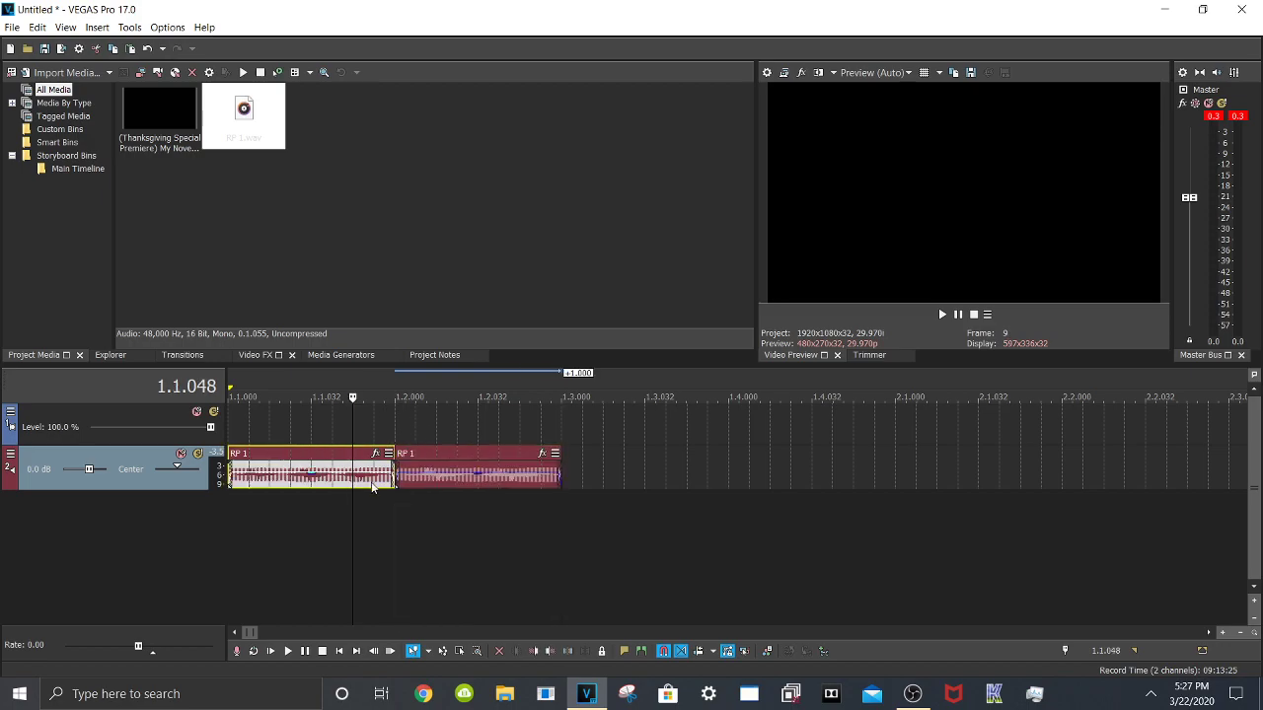
ctrl+click(428, 480)
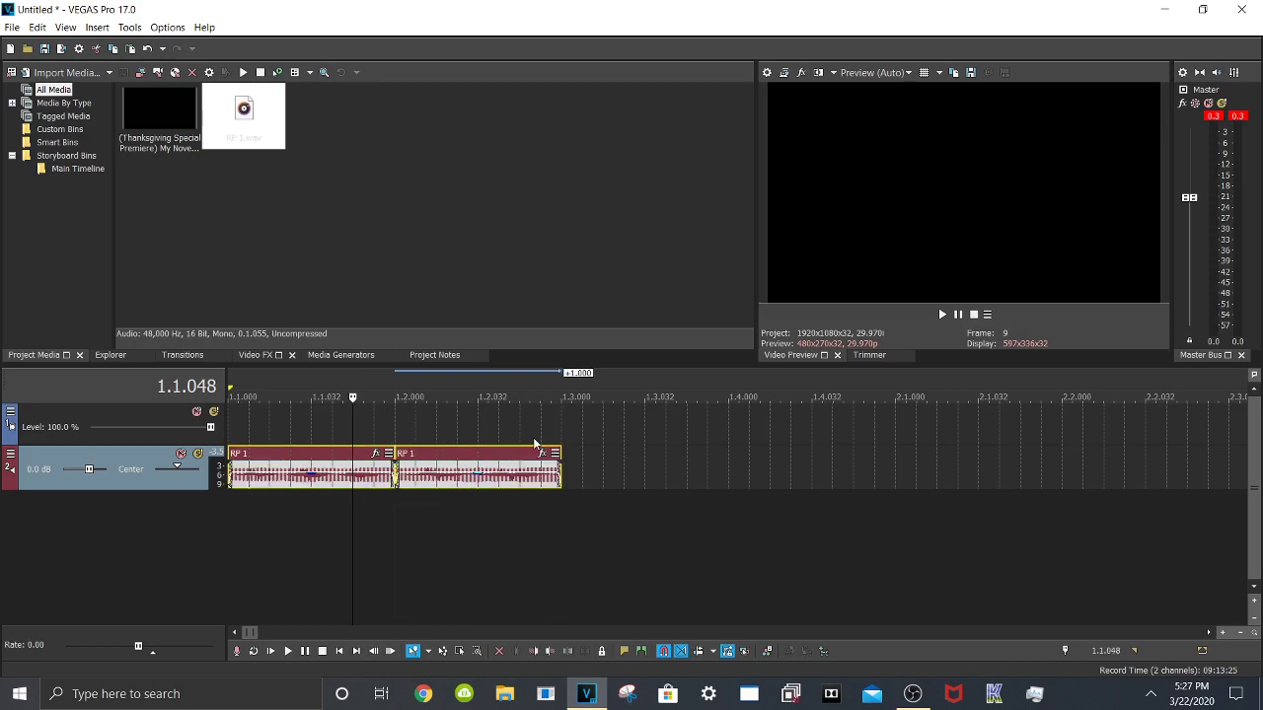
click(562, 390)
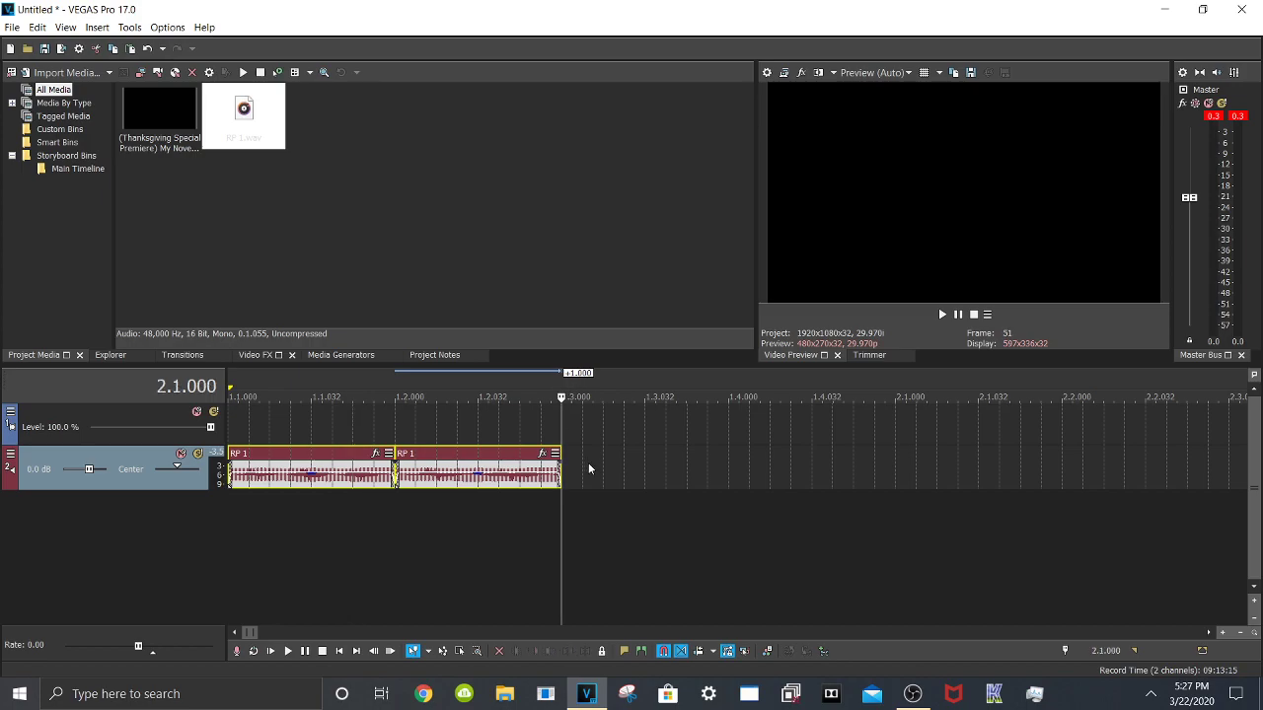
key(ctrl+v)
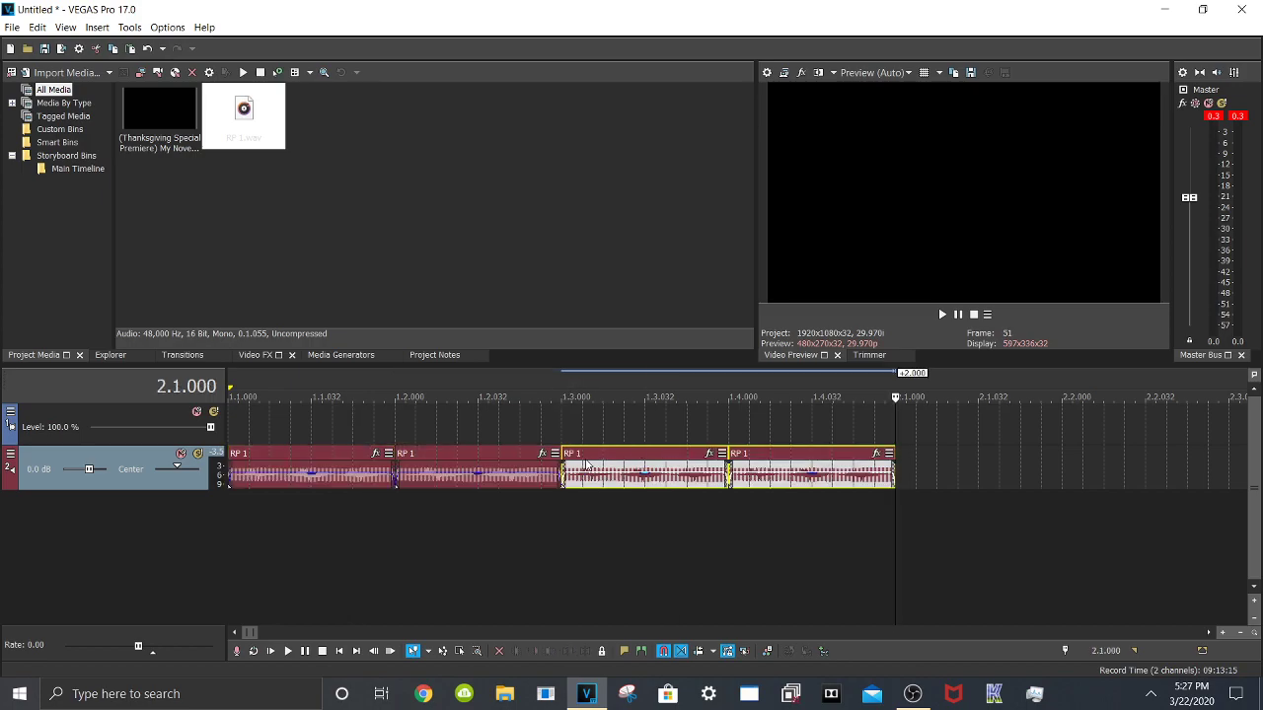
Try the Pitch Shift plug-in with Preserve duration on the RP 1 clip at 1.3.000, and remove it from the clip
click(709, 454)
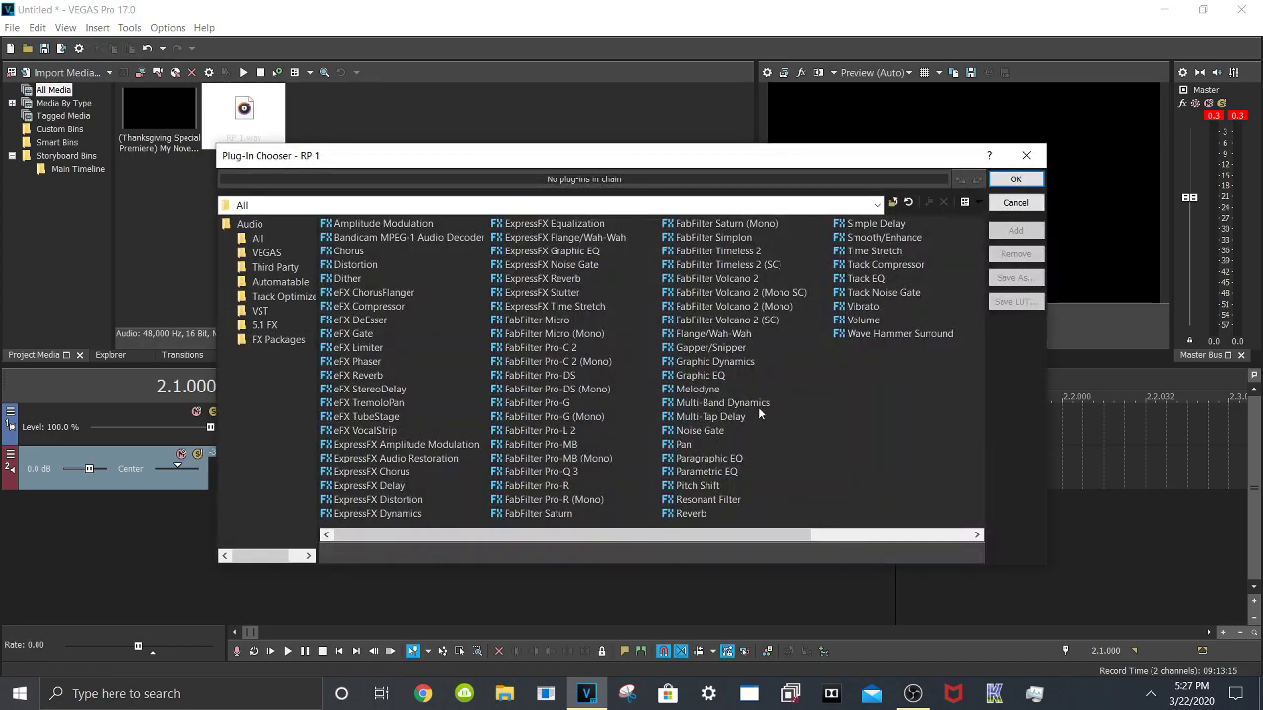
click(699, 485)
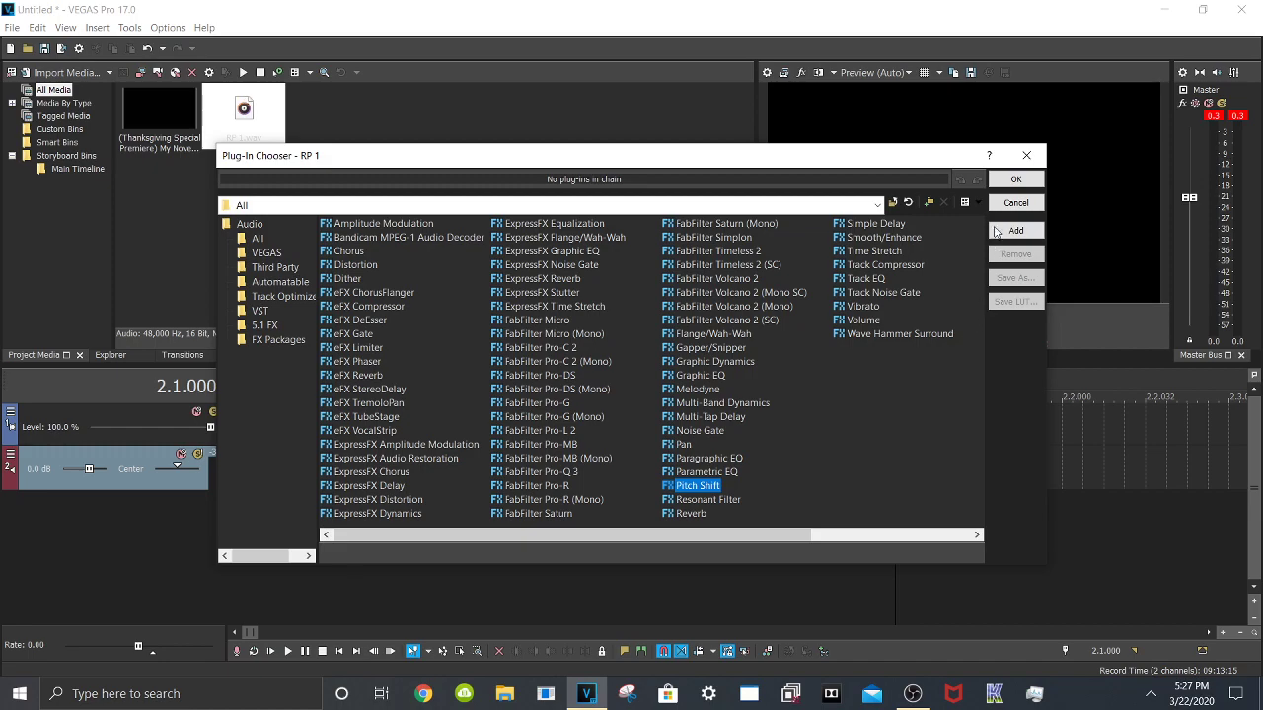
click(1016, 230)
click(1016, 179)
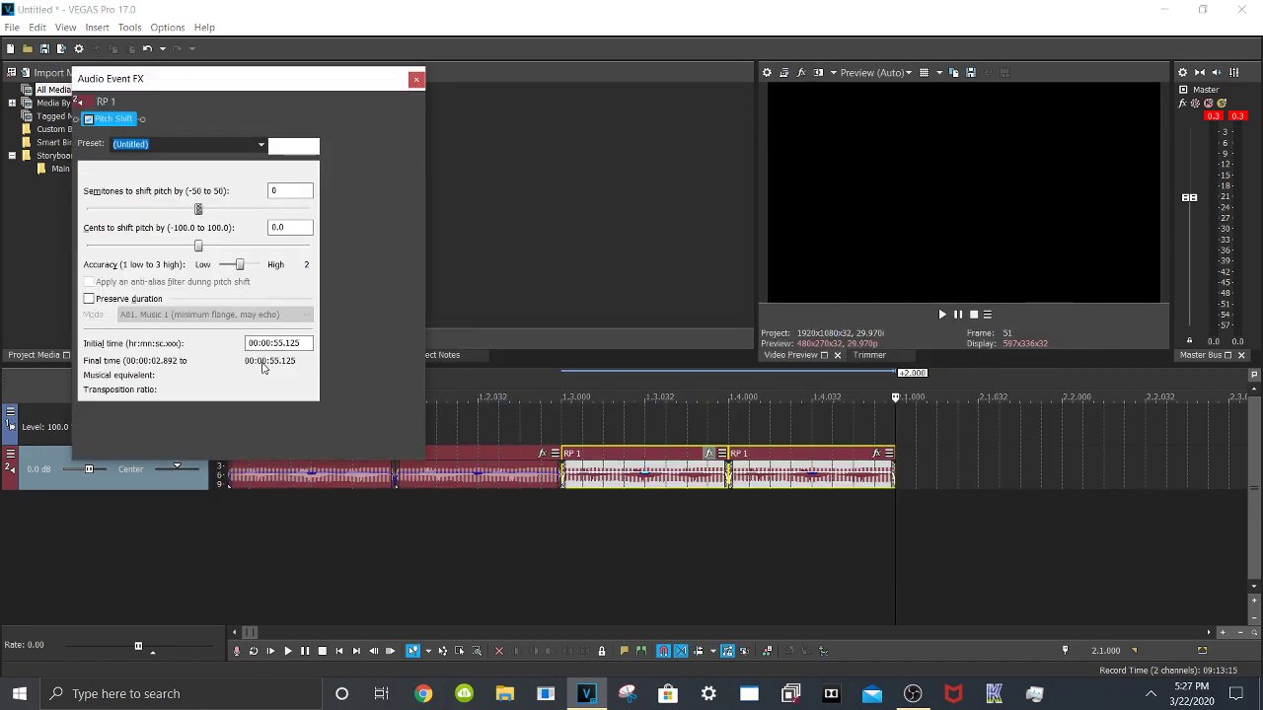
click(91, 300)
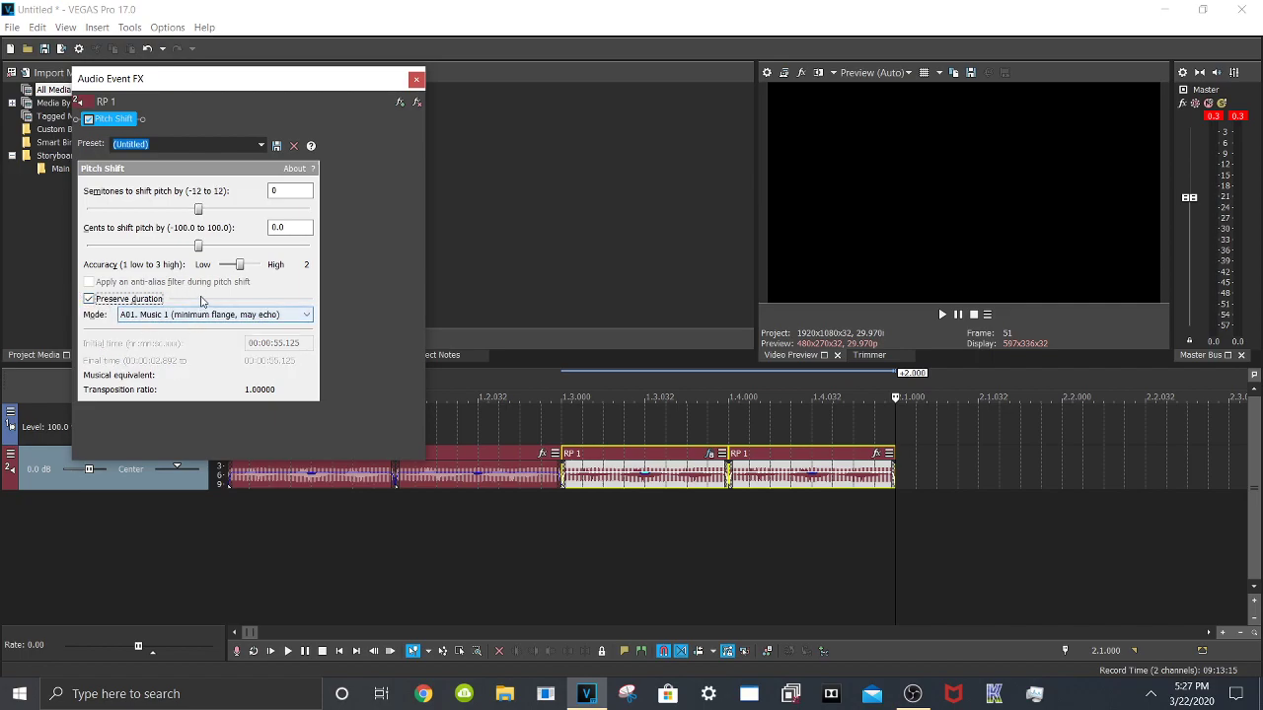
click(417, 103)
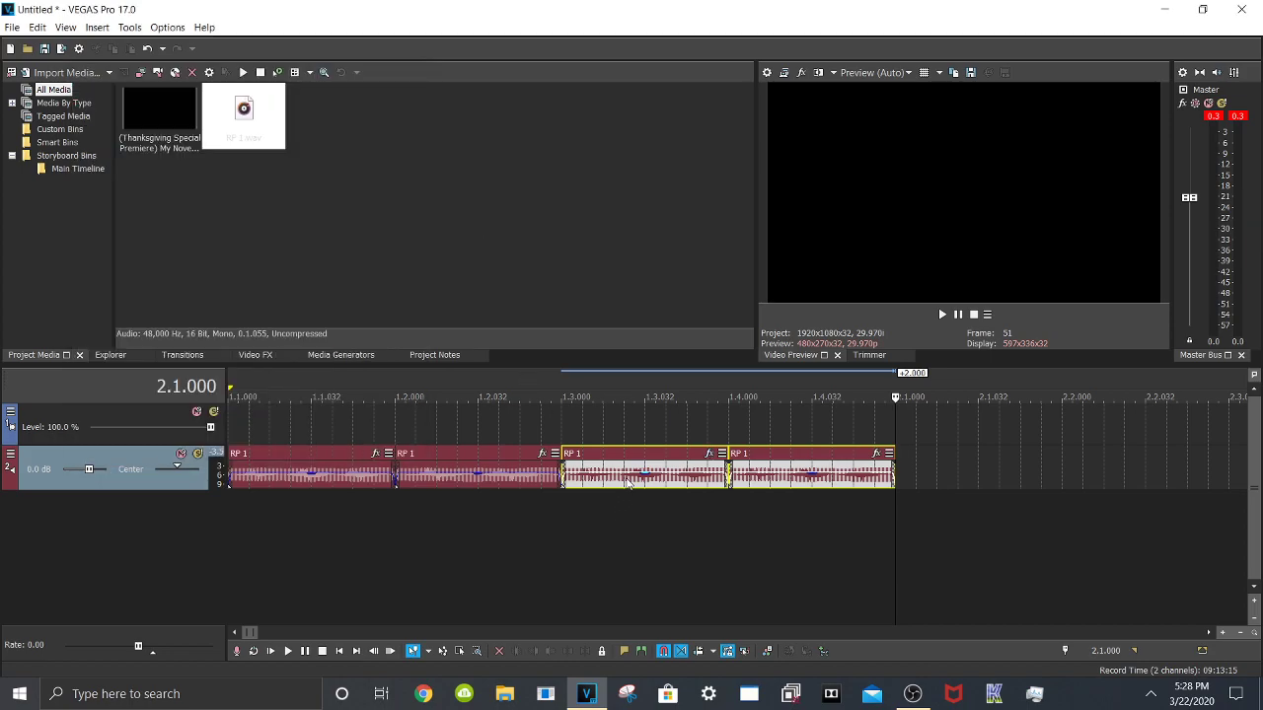
Select the two RP 1 clips at 1.3.000 and 1.4.000 and raise their pitch by 1 semitone
click(626, 480)
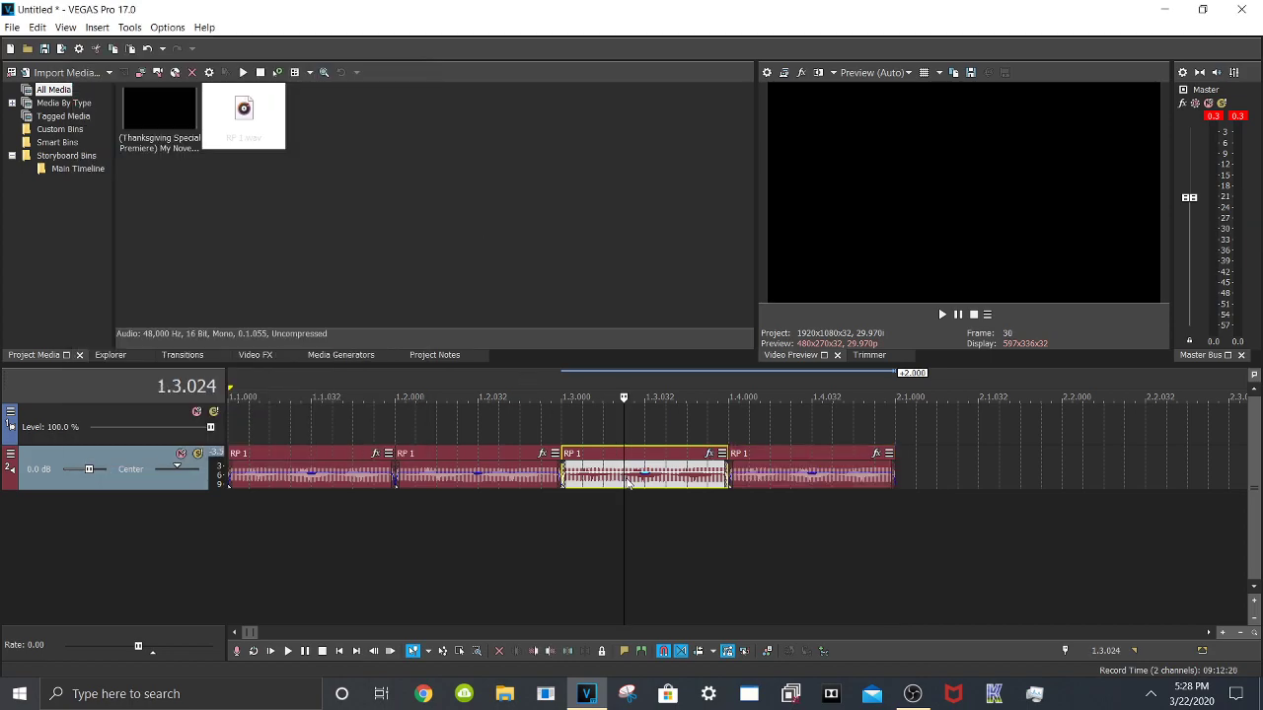
ctrl+click(790, 478)
scroll(794, 521, down, 2)
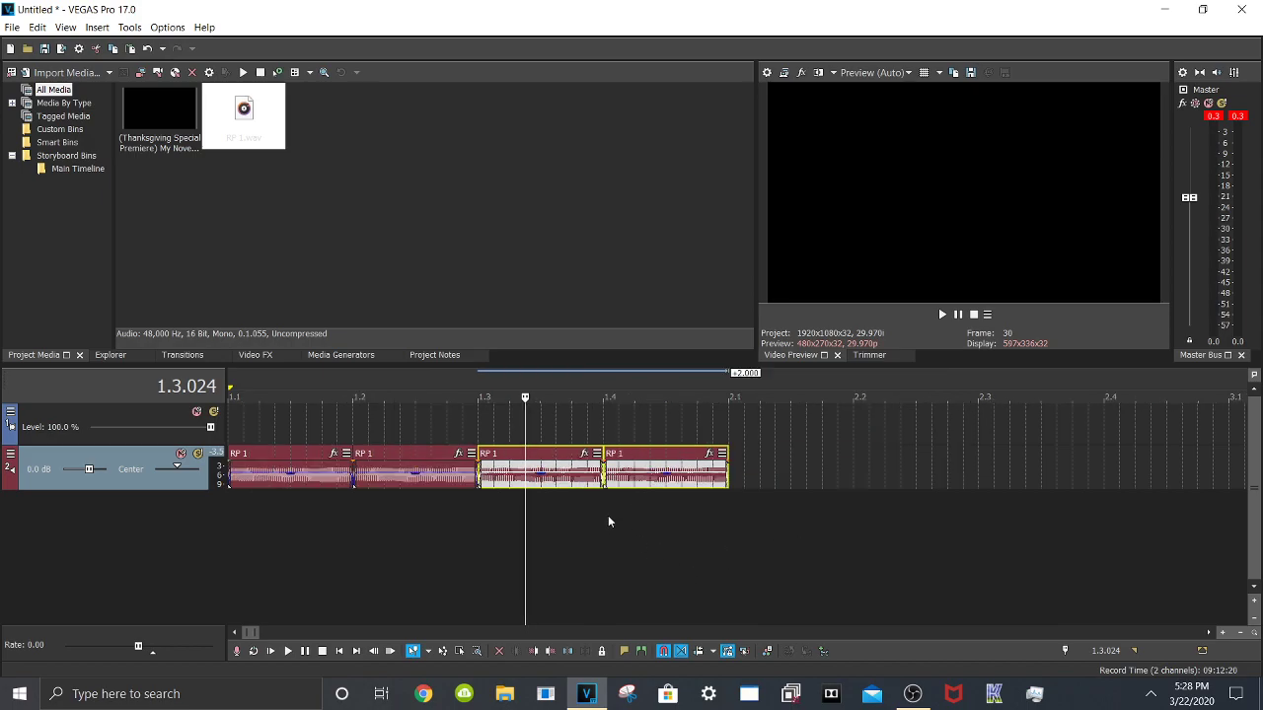
key(KP_Add)
Paste the unpitched clip pair at 2.1.000 and lower its pitch by 2 semitones
click(729, 386)
scroll(761, 503, down, 2)
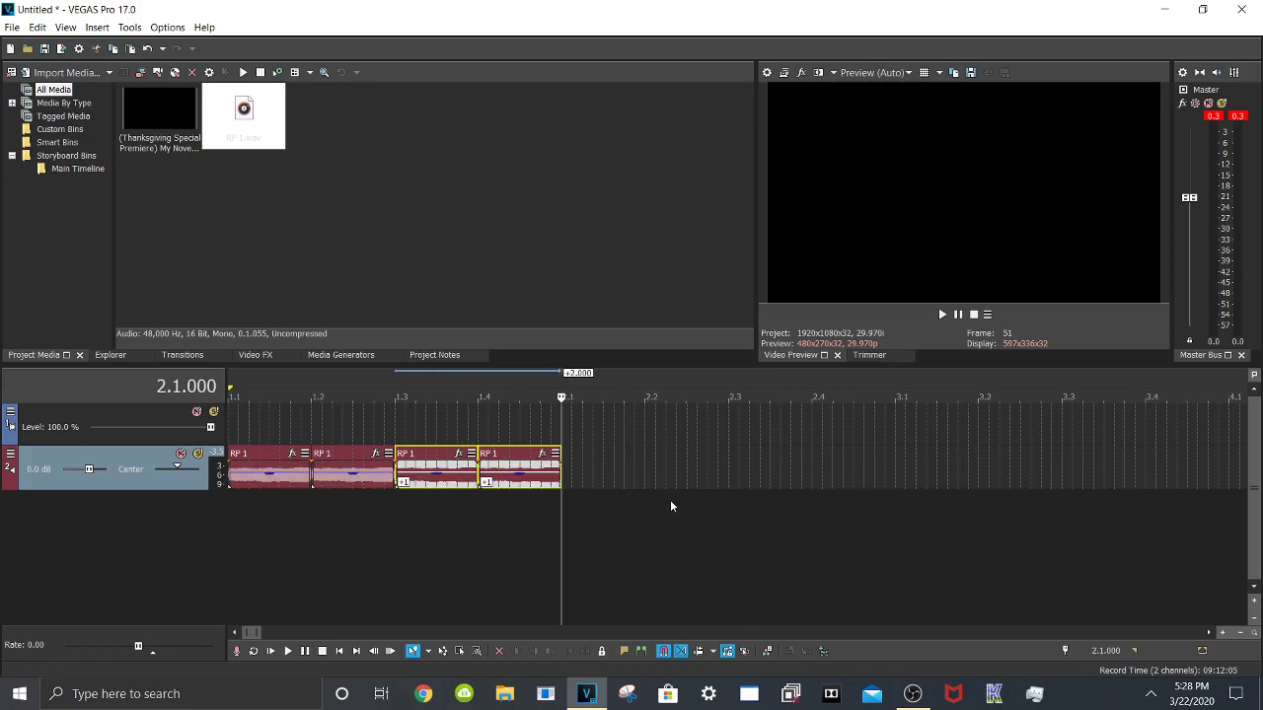
key(ctrl+v)
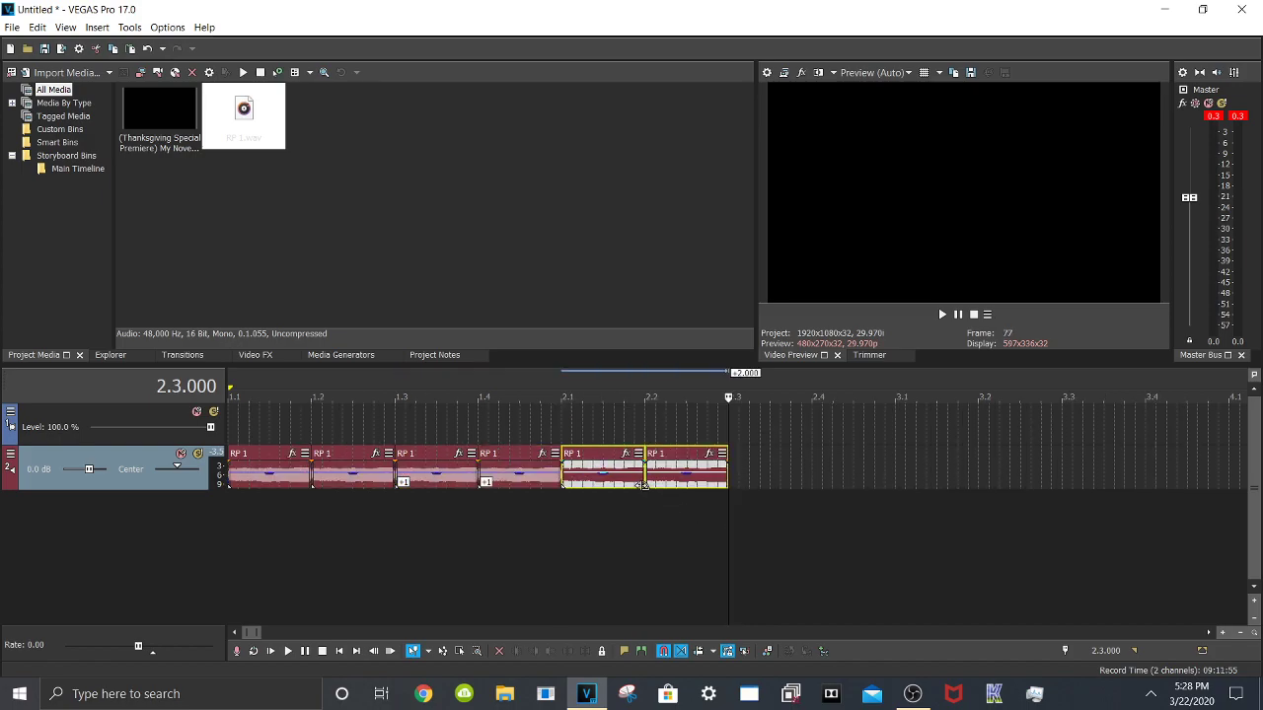
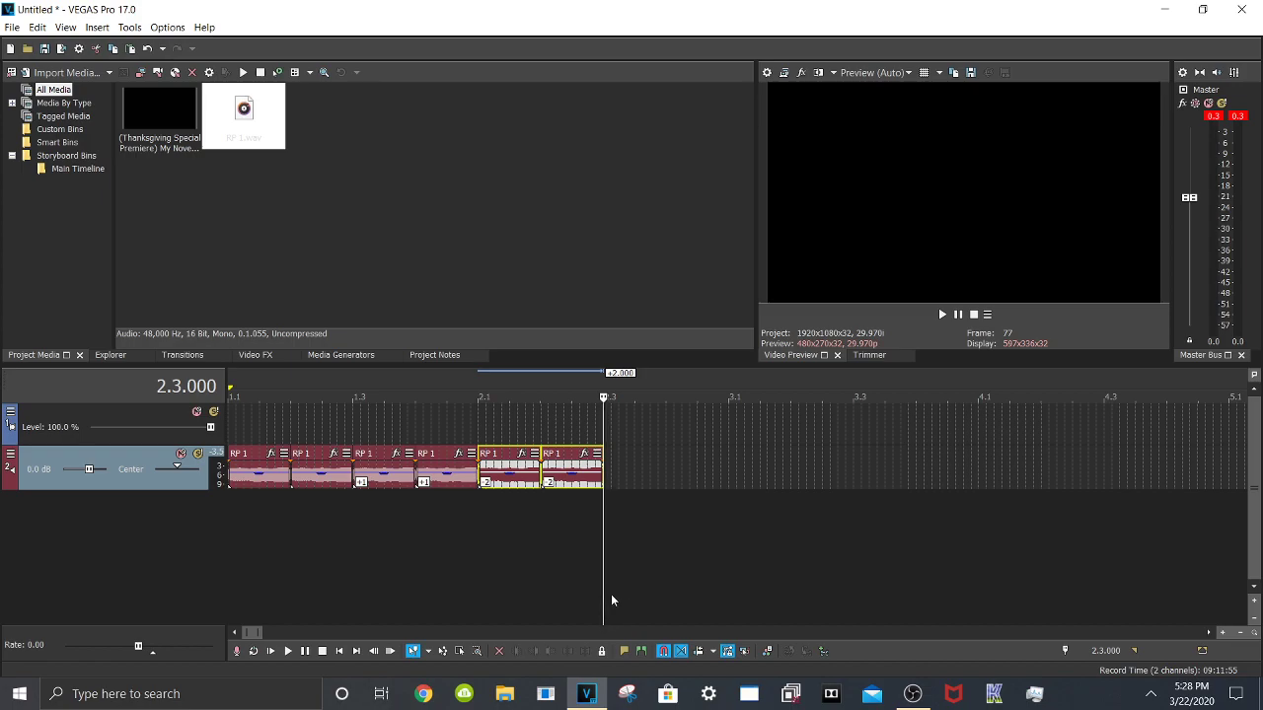
Paste another clip pair at 2.3.000, shift its pitch by 1 semitone, and play the sequence from the start
key(ctrl+v)
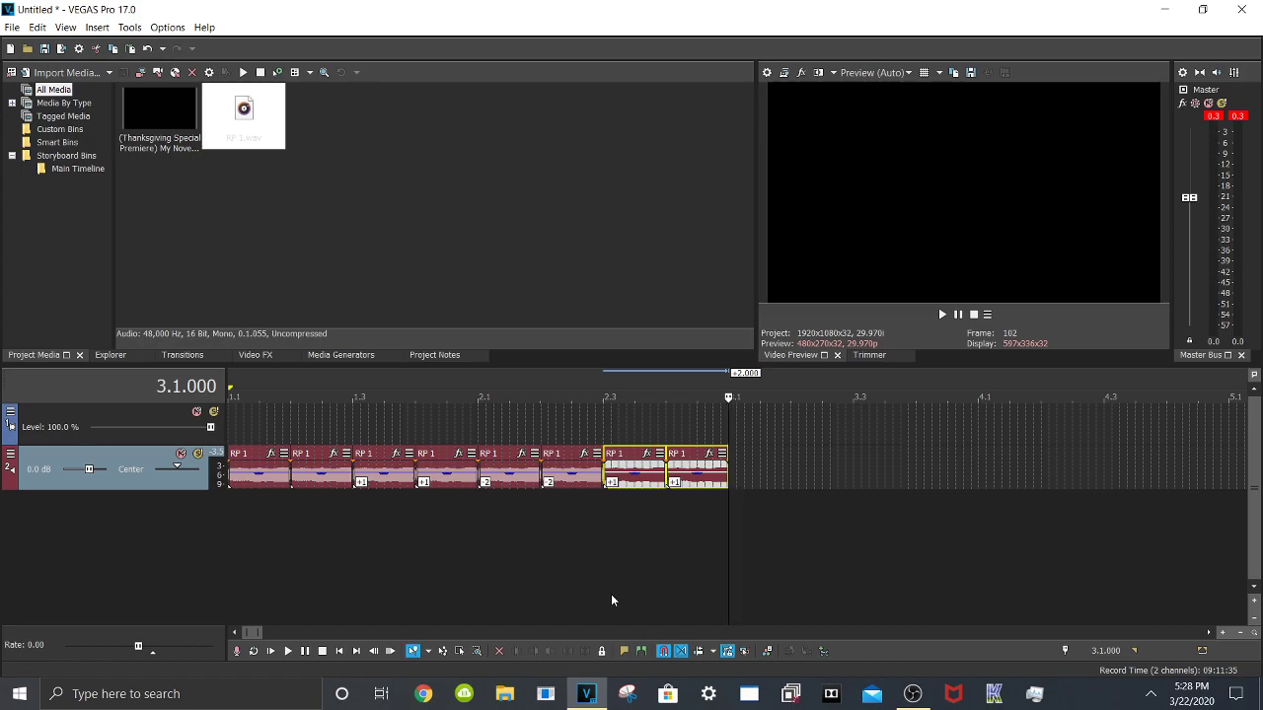
click(267, 652)
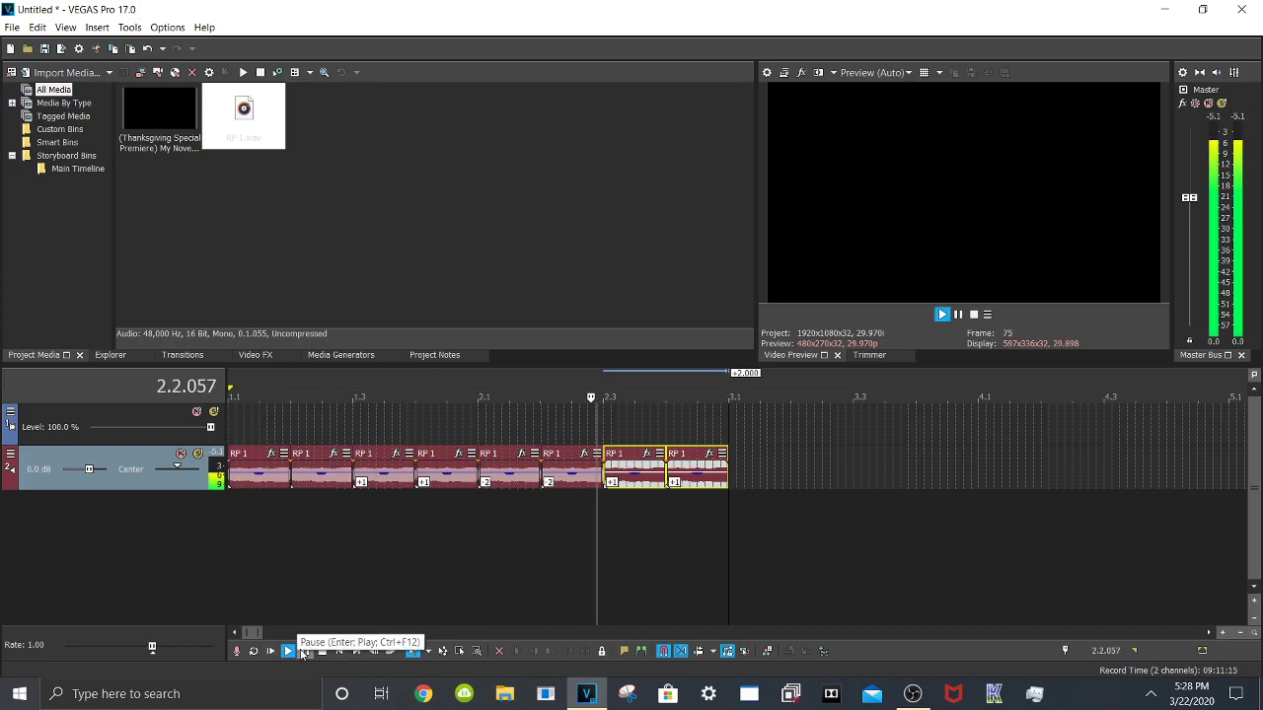
click(304, 652)
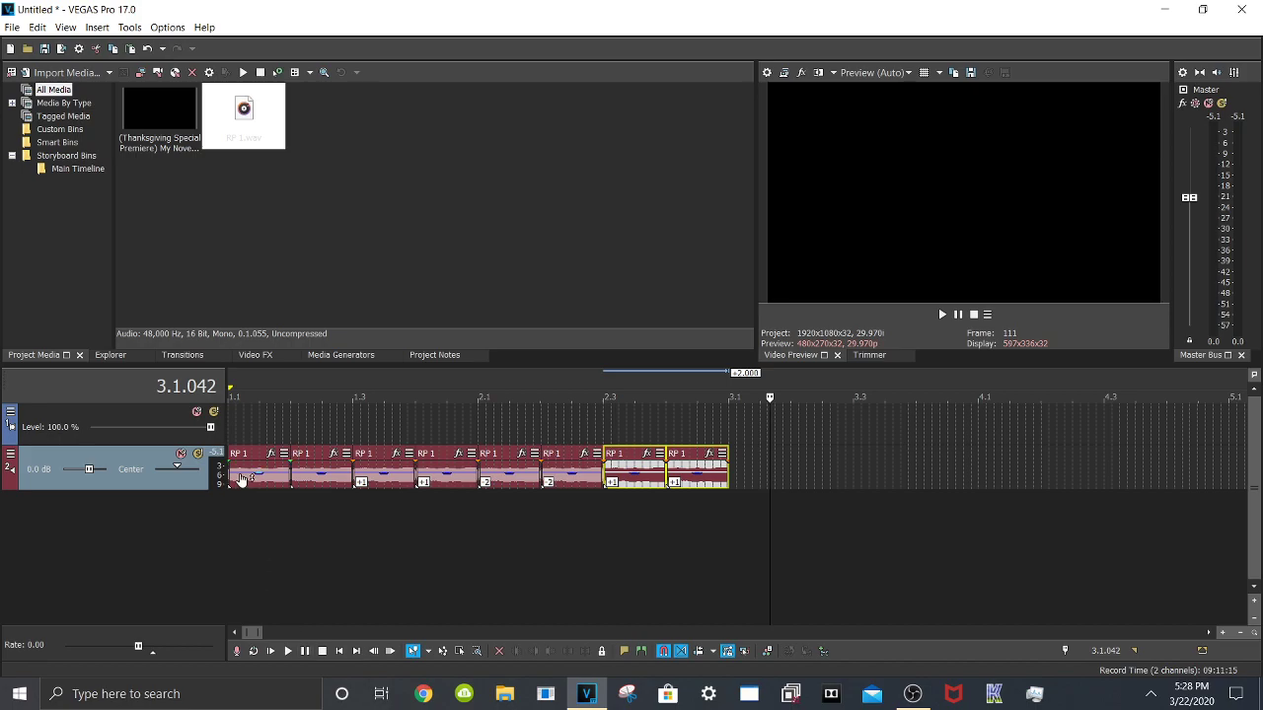
Select every RP 1 clip after the first one and delete them
click(310, 483)
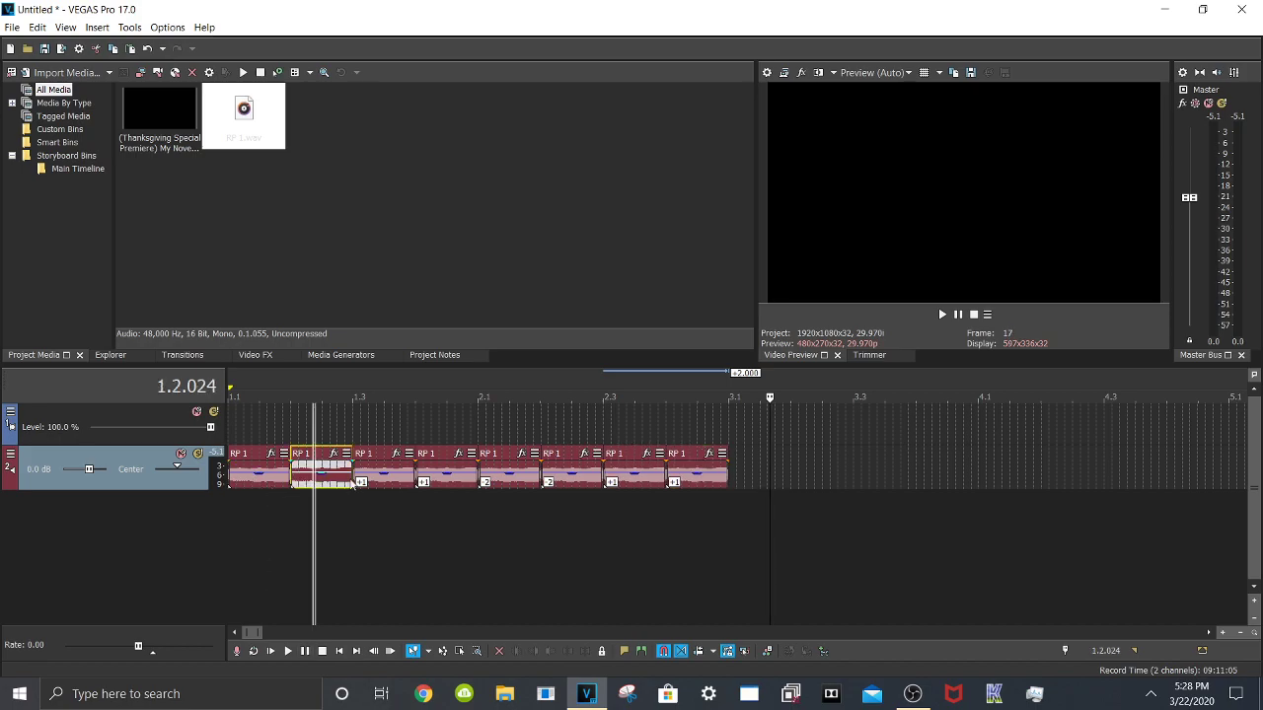
shift+click(701, 481)
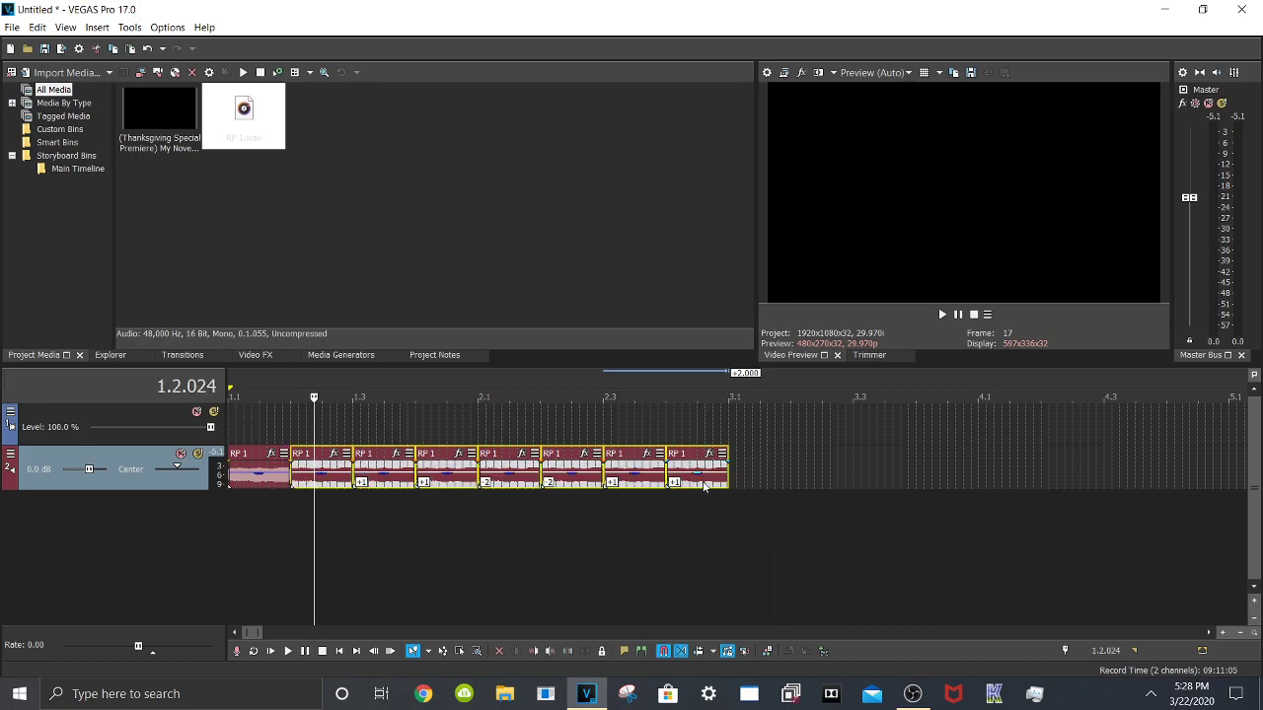
key(Delete)
Trim the end of the remaining RP 1 clip back to 1.1.032, making it half a beat long
scroll(437, 474, up, 3)
scroll(481, 479, up, 2)
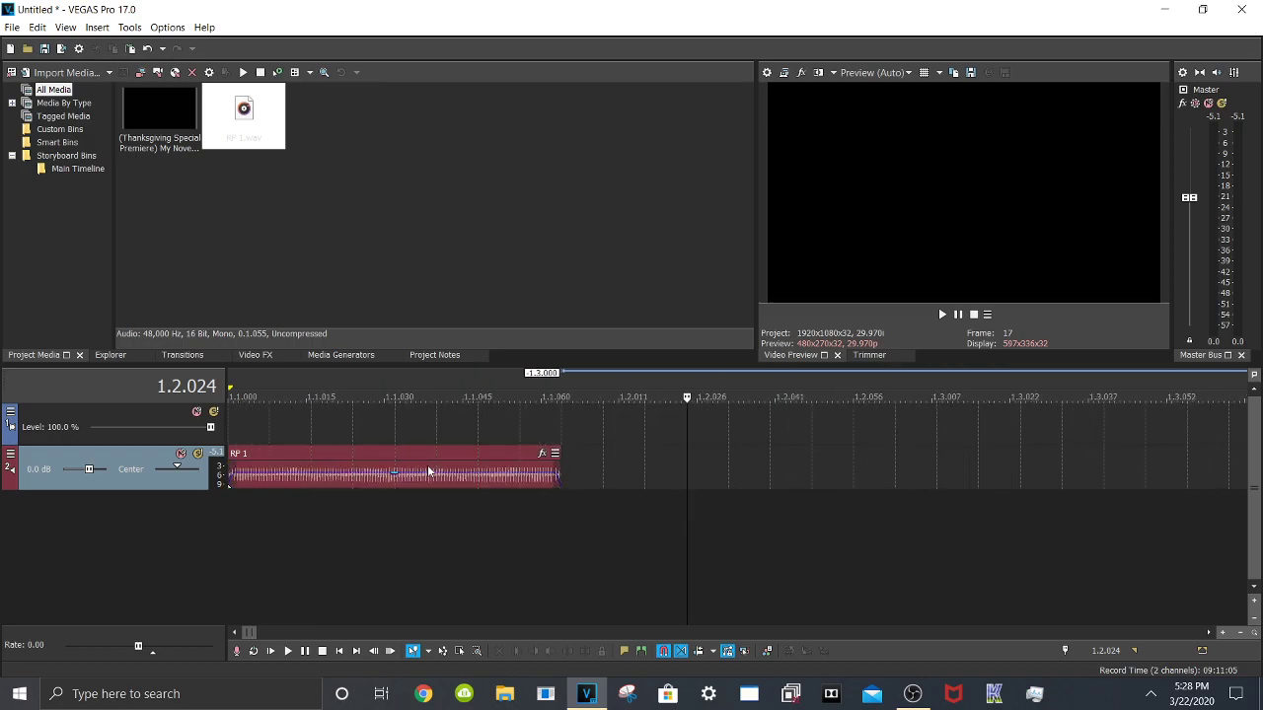
scroll(528, 471, down, 1)
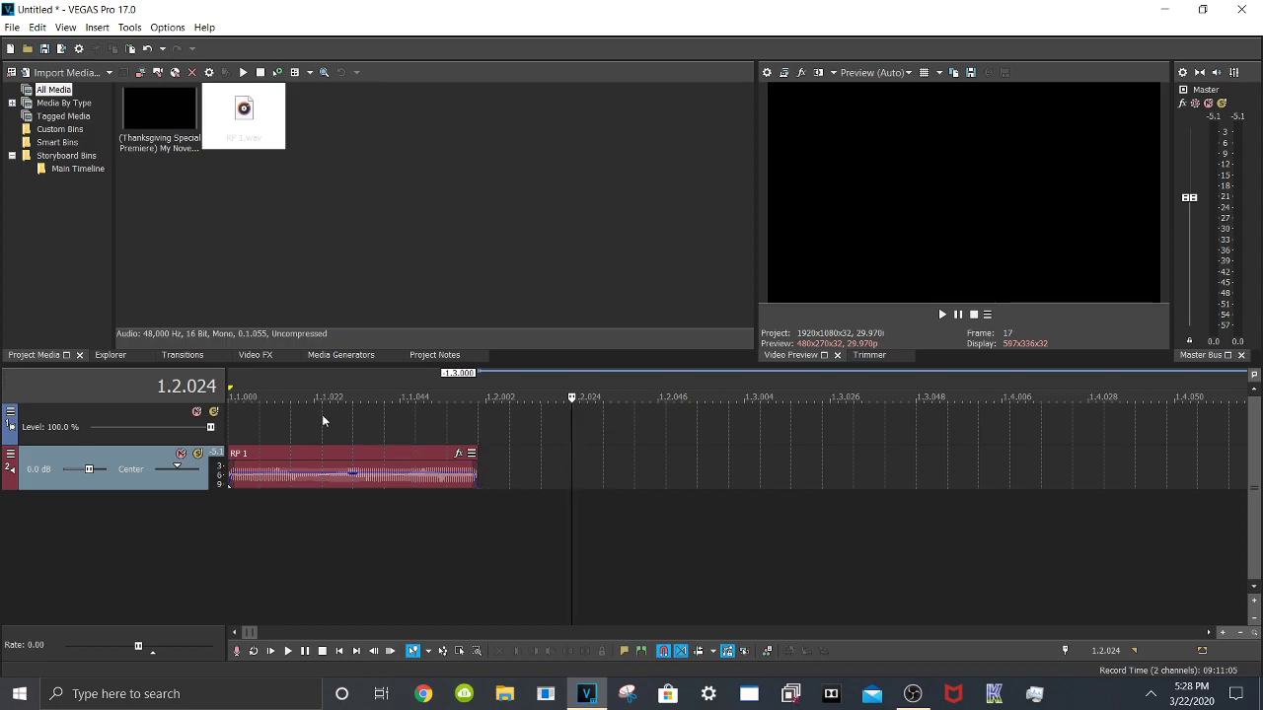
click(352, 381)
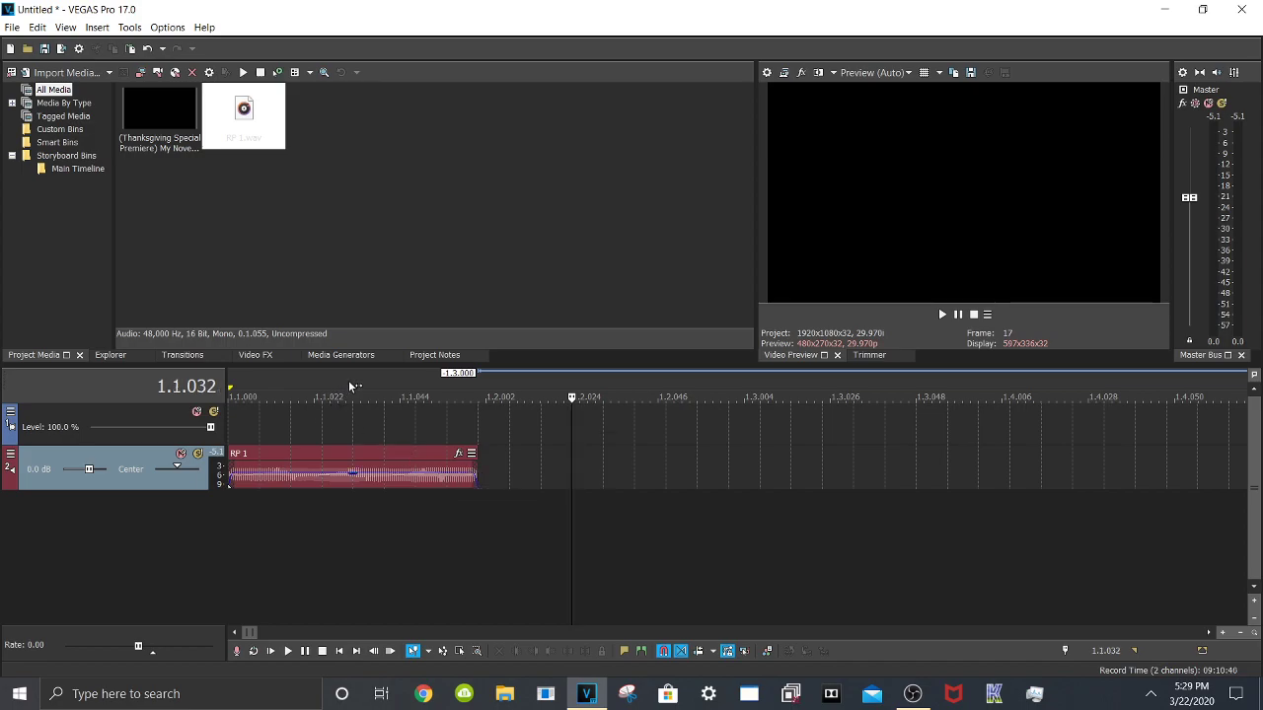
click(485, 382)
drag(476, 469, 353, 476)
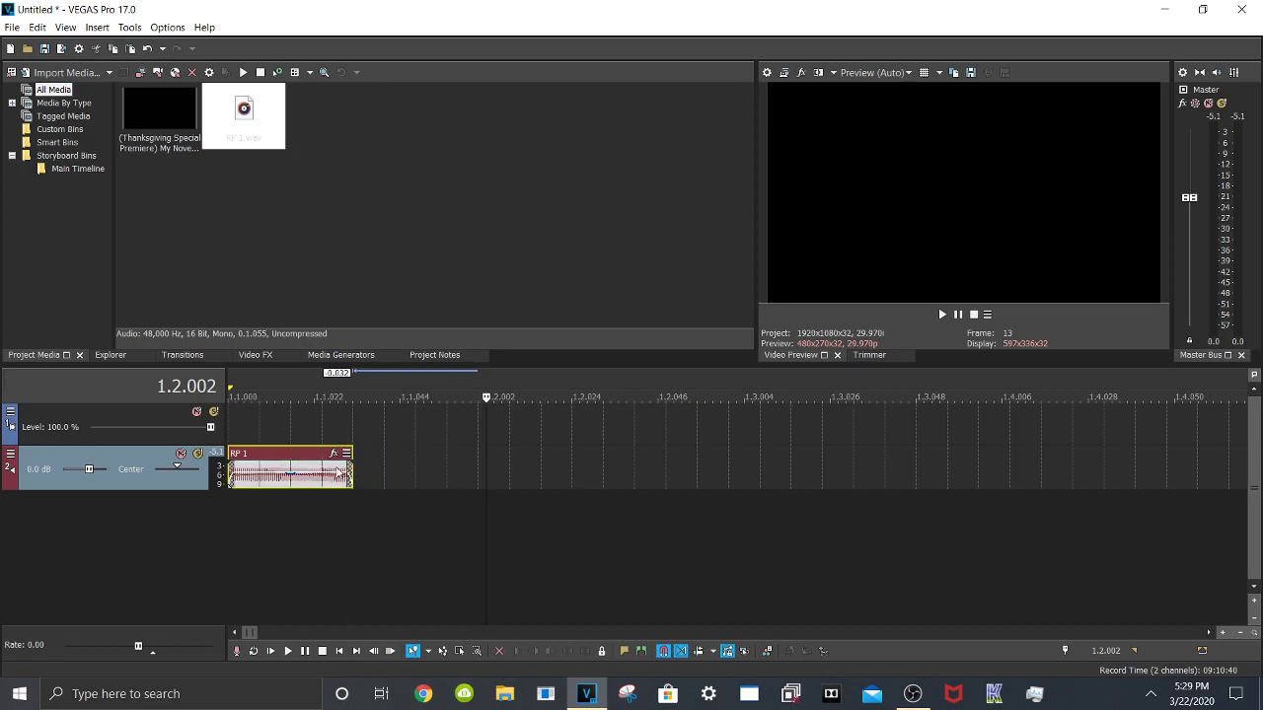
Copy the half-beat RP 1 clip, paste it at 1.1.032 and shift the copy's pitch by 7 semitones
click(275, 437)
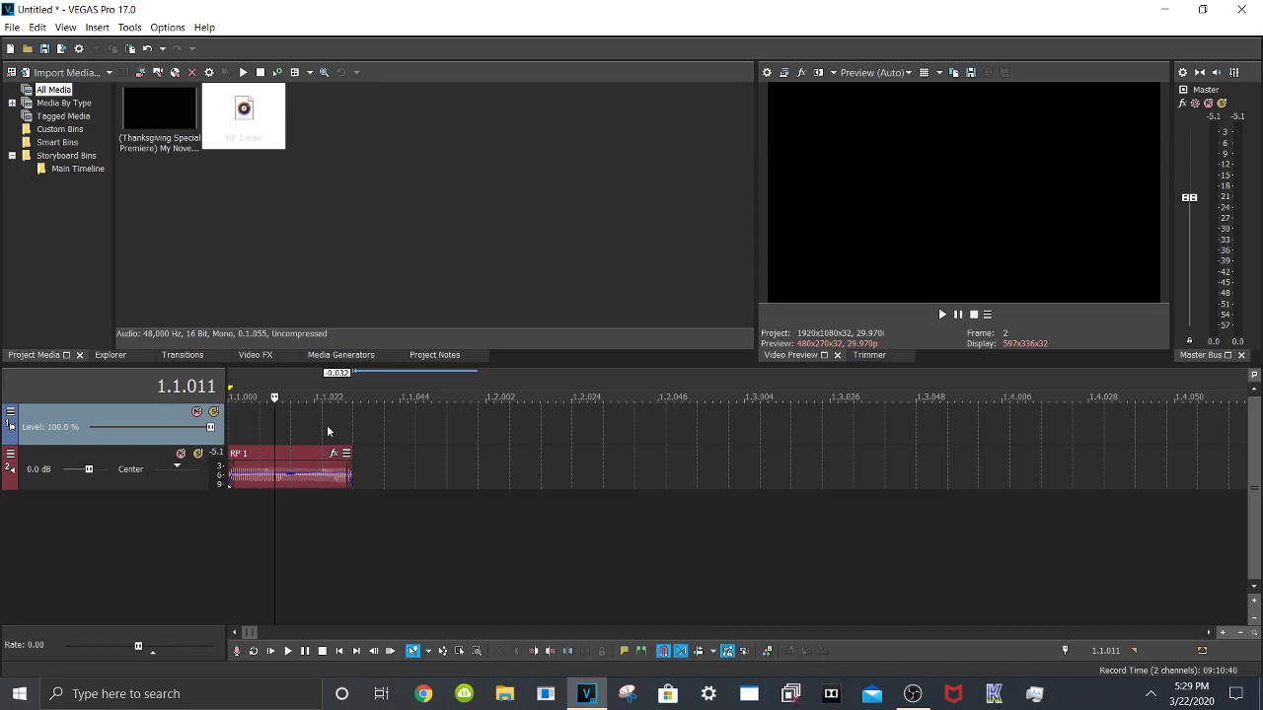
click(347, 389)
click(352, 395)
click(209, 483)
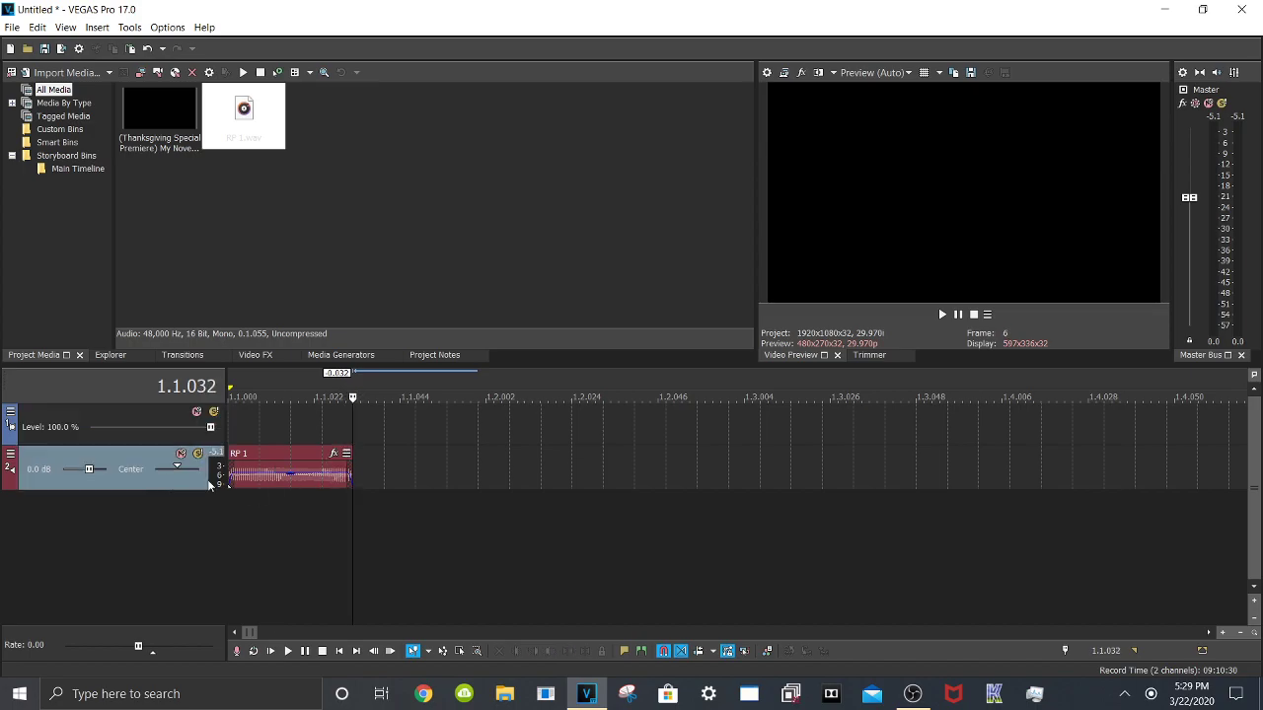
click(266, 478)
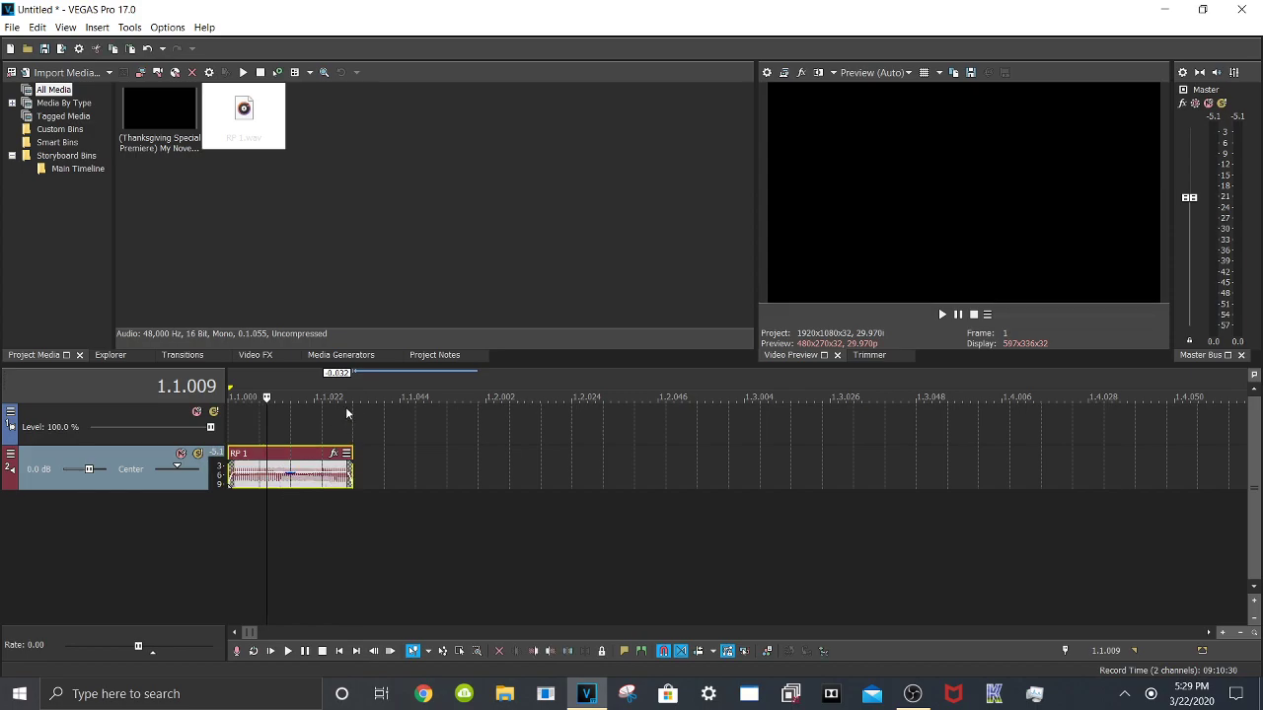
click(350, 375)
key(s)
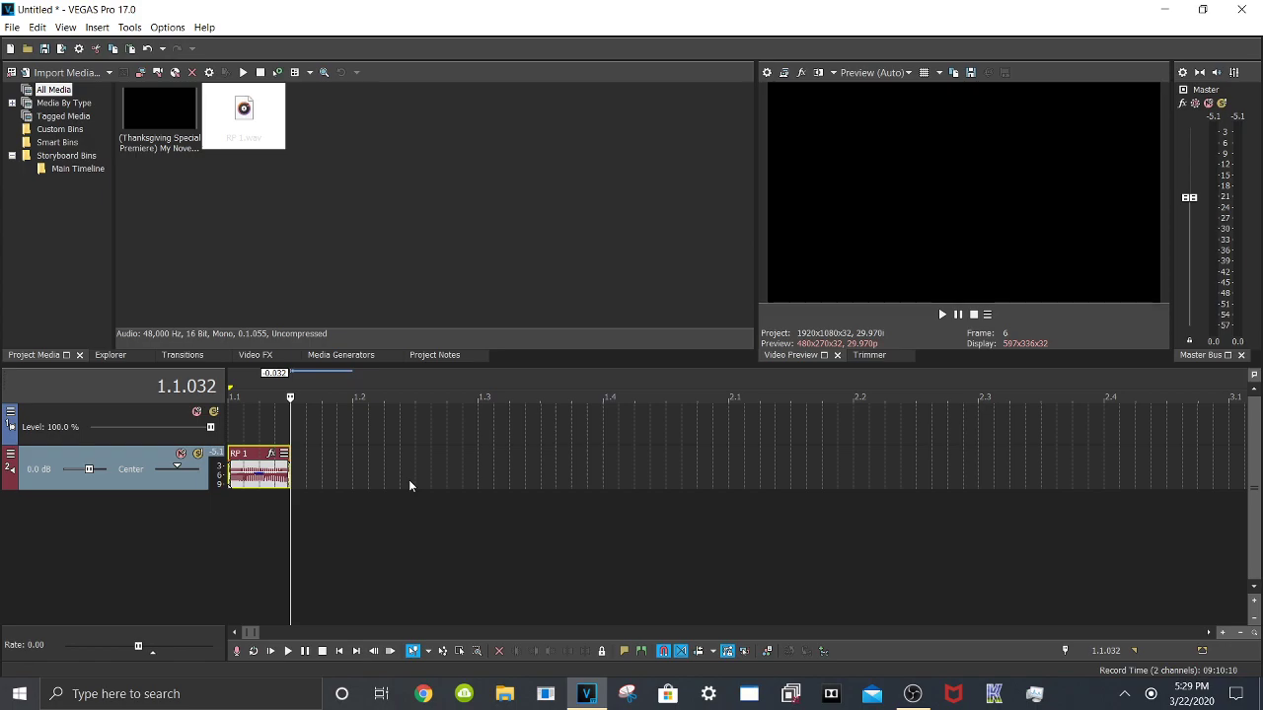
click(316, 490)
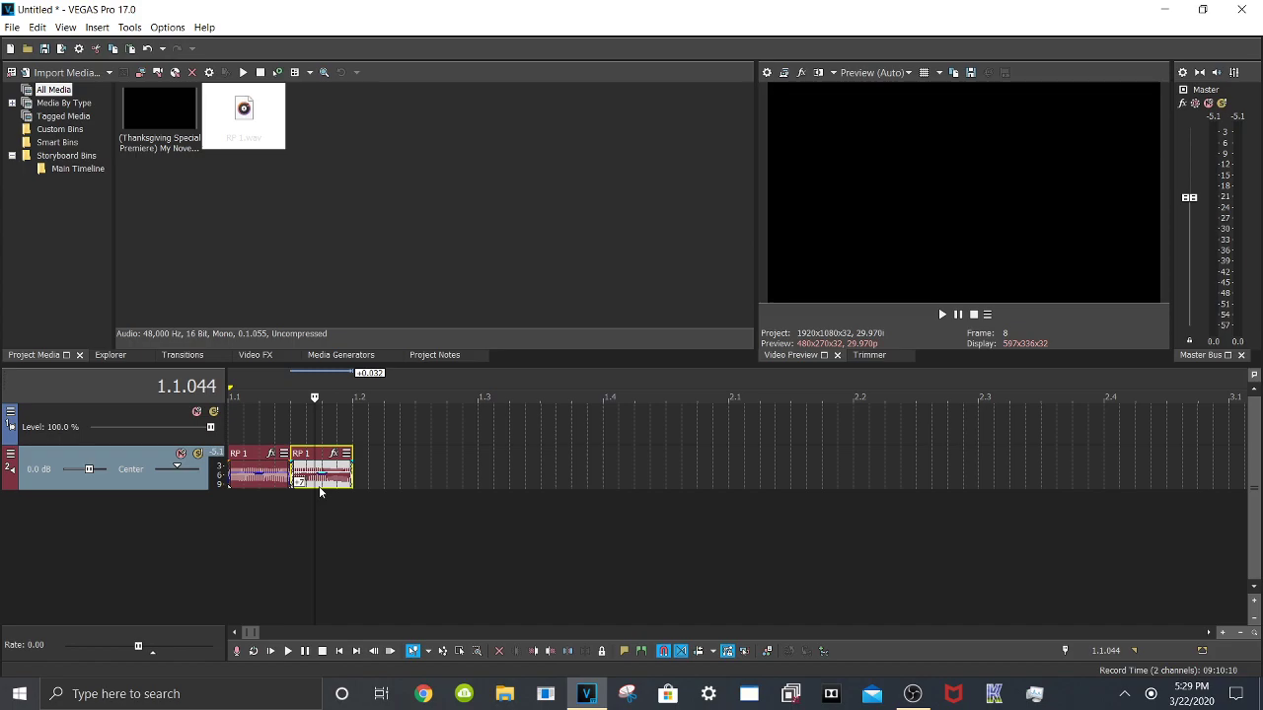
Copy the pair of half-beat RP 1 clips and paste the copy at 1.2.000
click(305, 651)
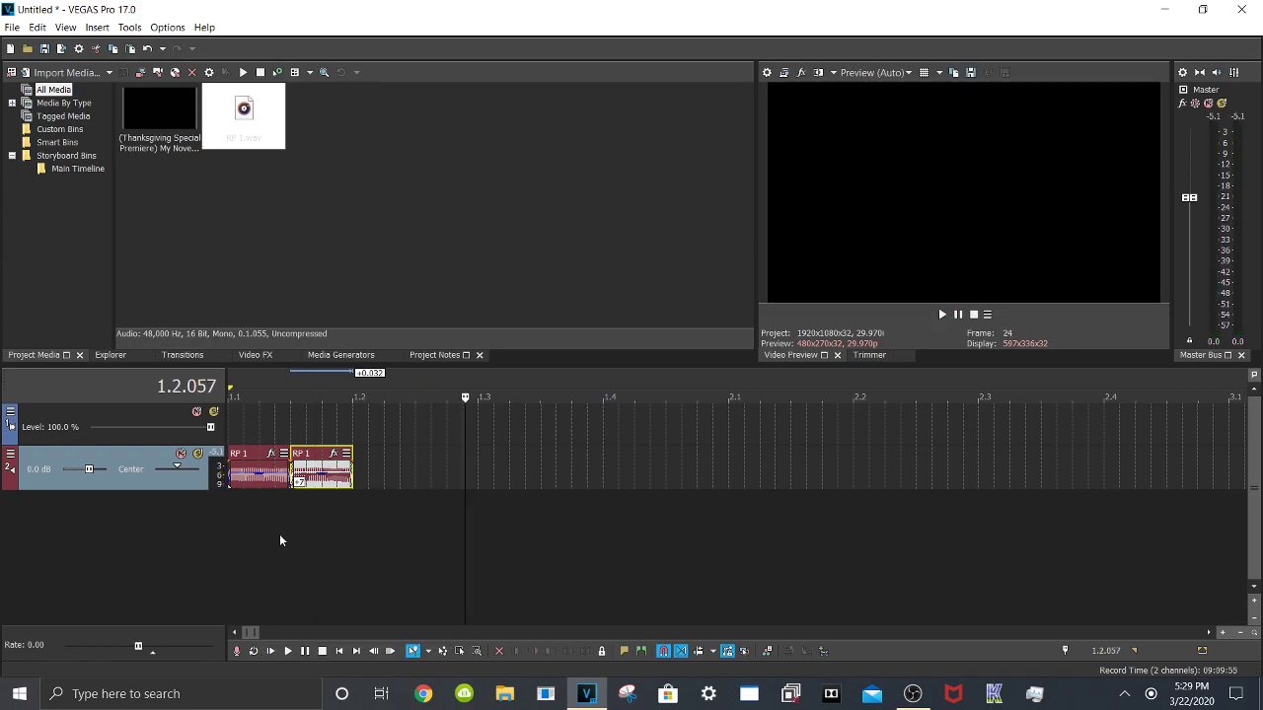
click(259, 485)
ctrl+click(321, 481)
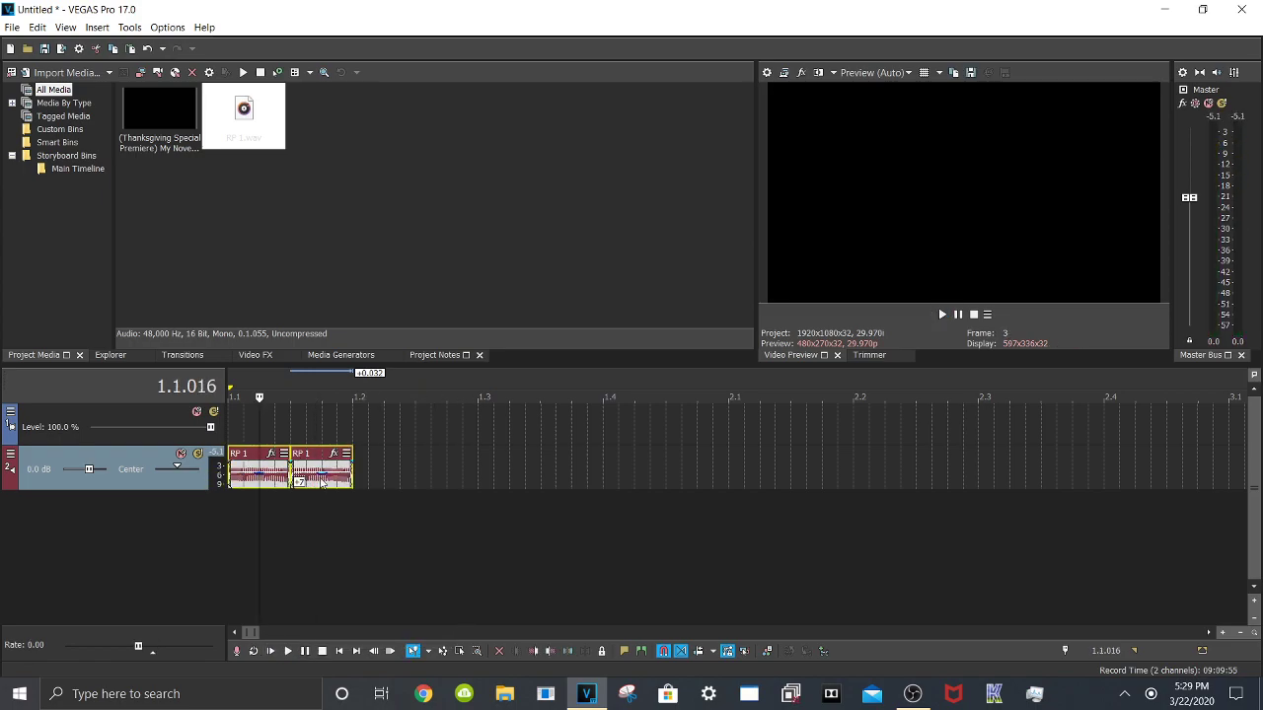
click(352, 374)
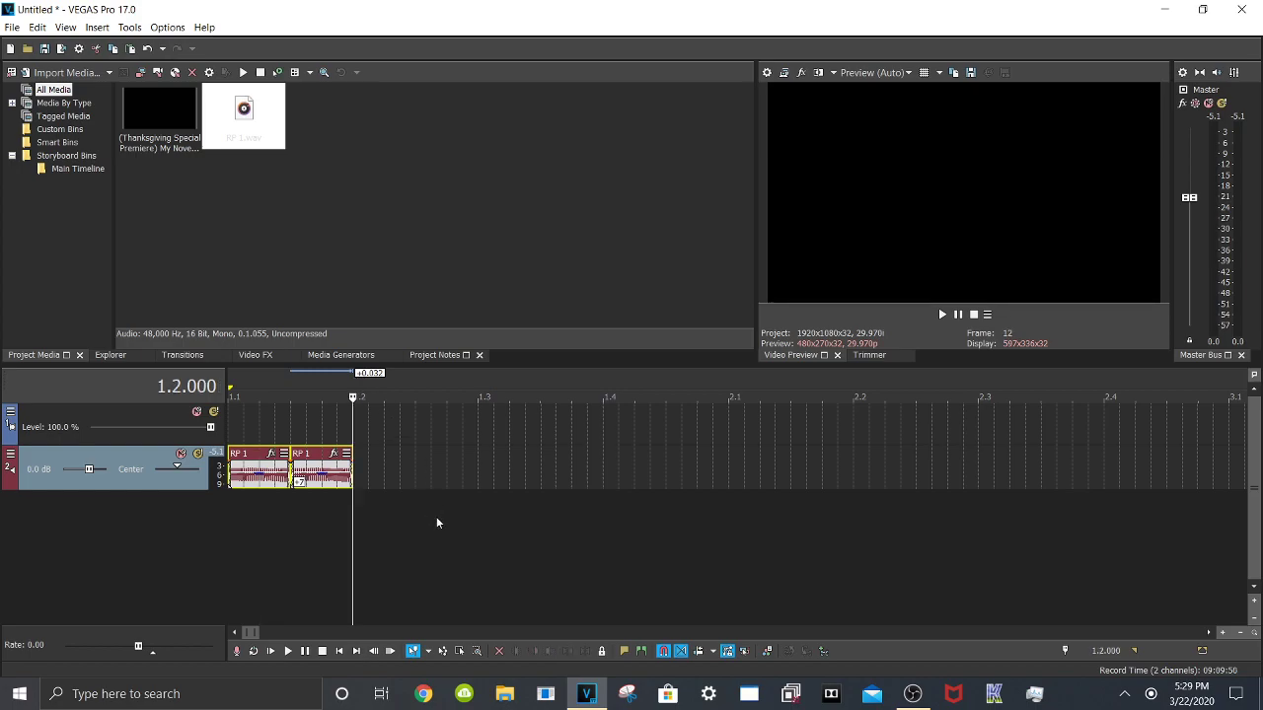
key(ctrl+v)
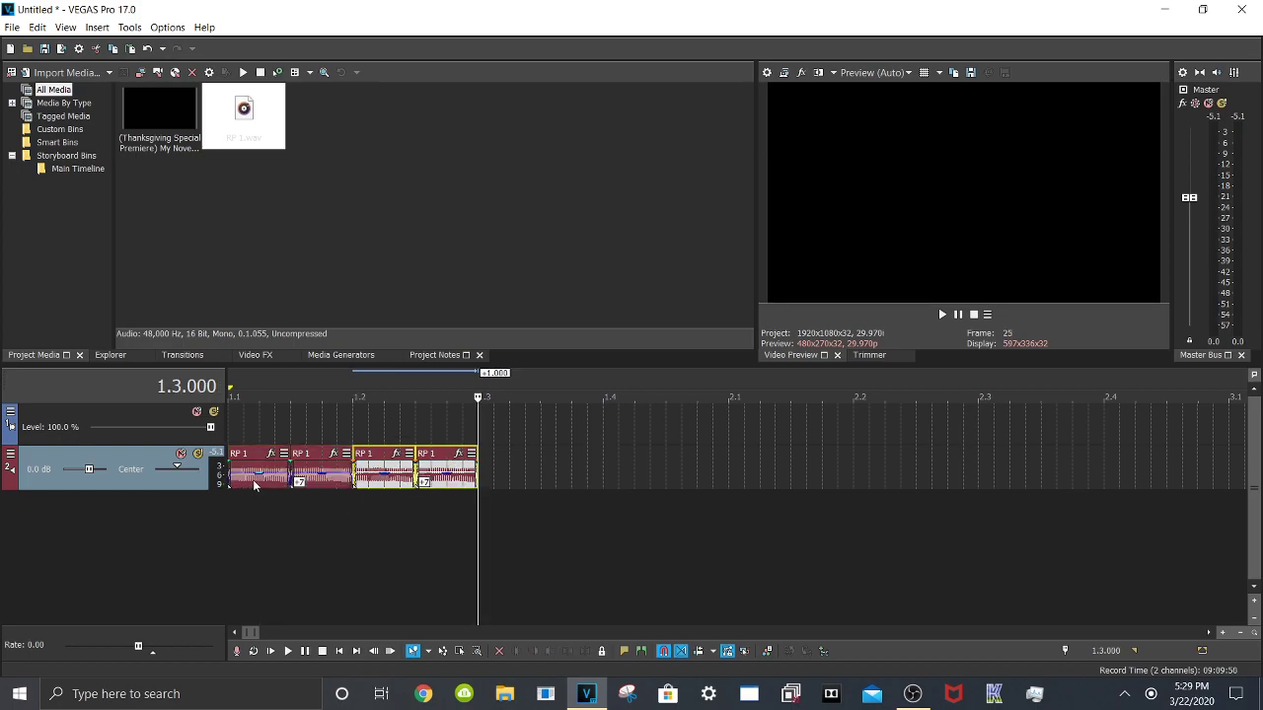
Copy all four RP 1 clips, paste them exactly at 1.3.000 and shift the copies' pitch up by 1 semitone
click(252, 481)
shift+click(441, 477)
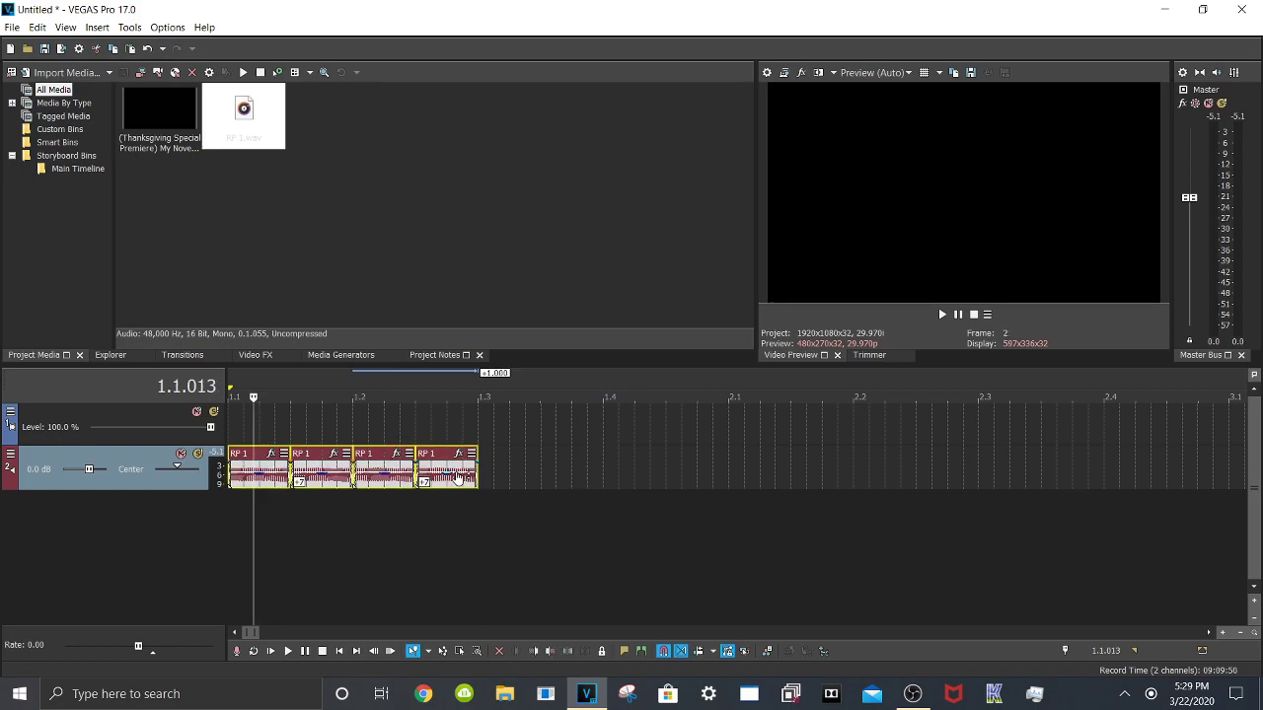
click(491, 381)
scroll(490, 381, up, 3)
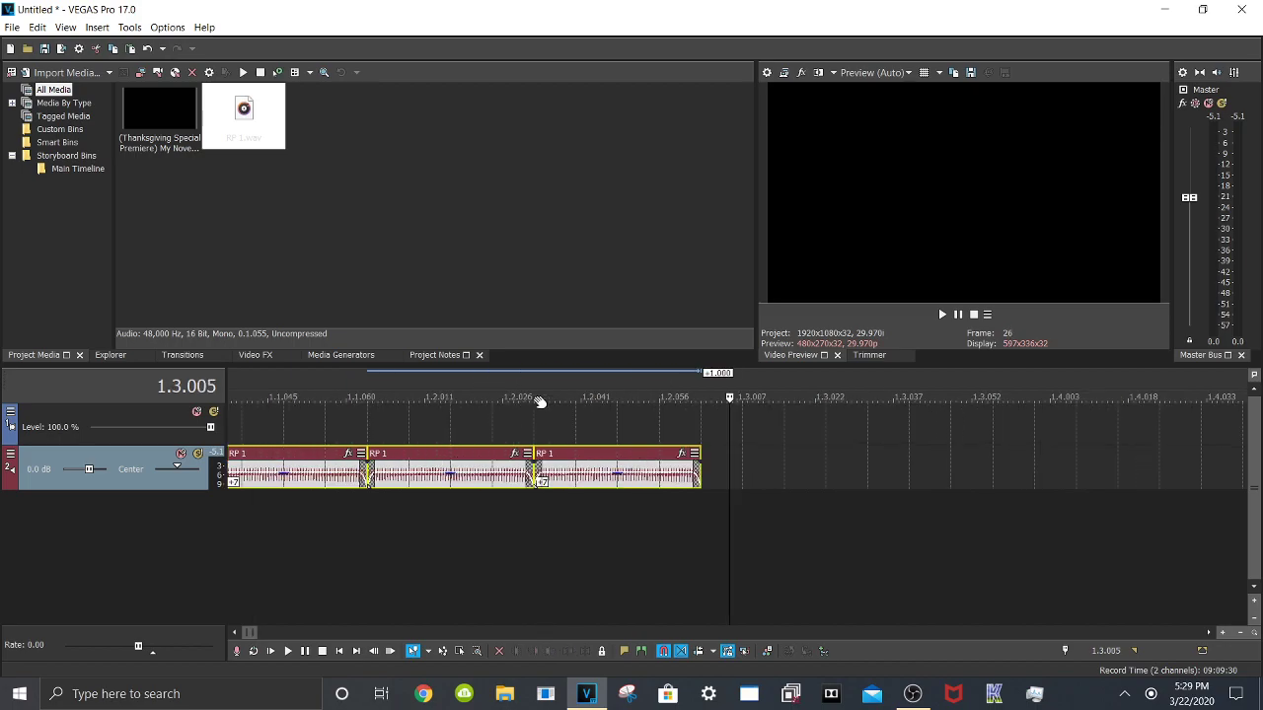
click(702, 379)
scroll(801, 536, up, 5)
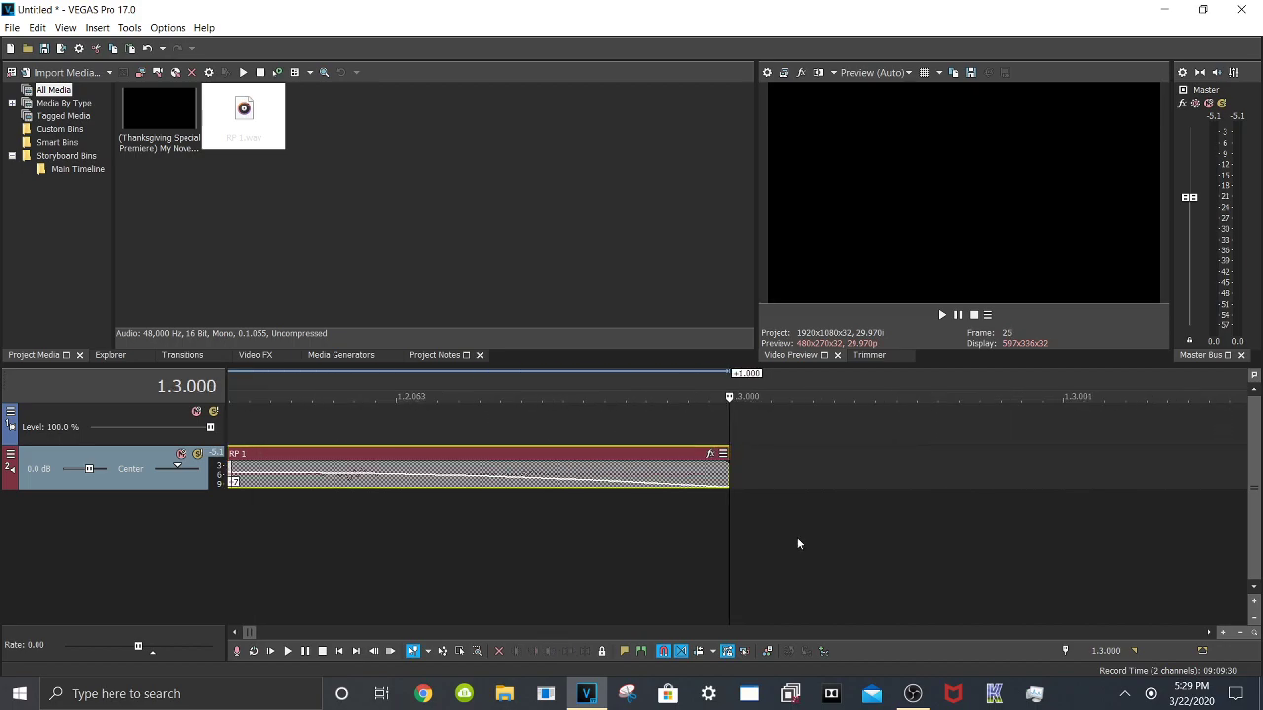
scroll(783, 552, down, 10)
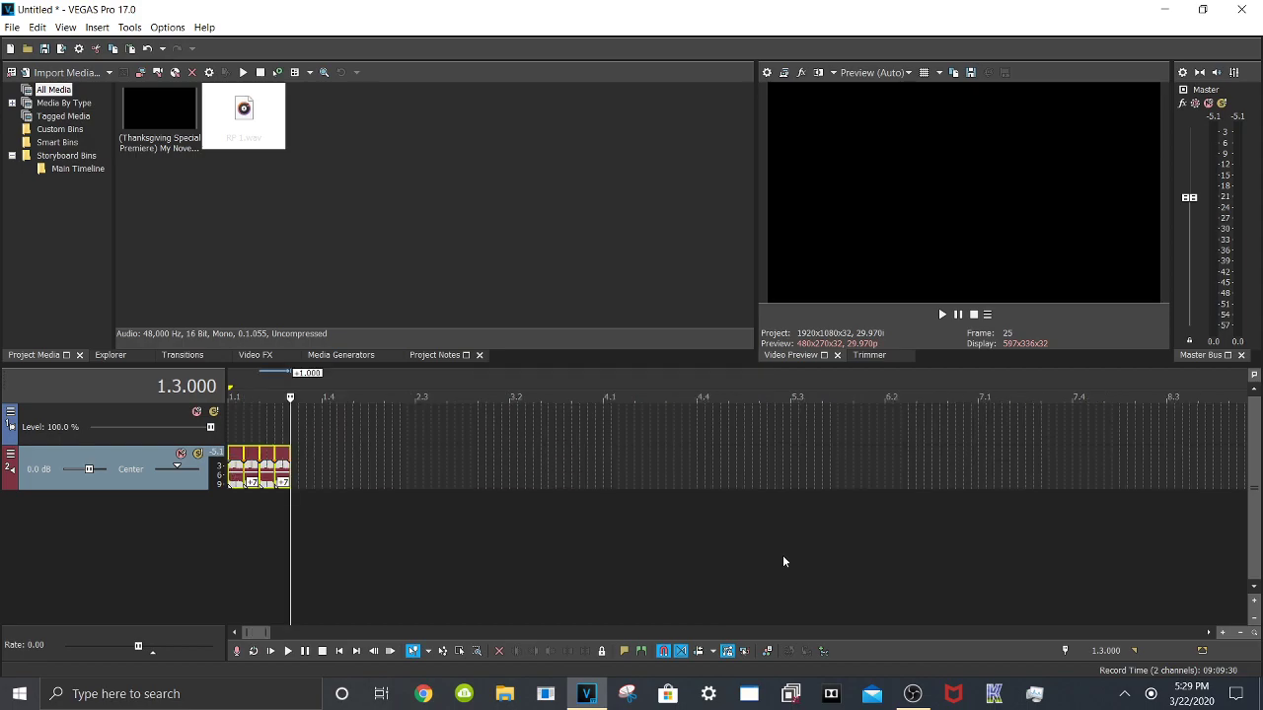
key(ctrl+v)
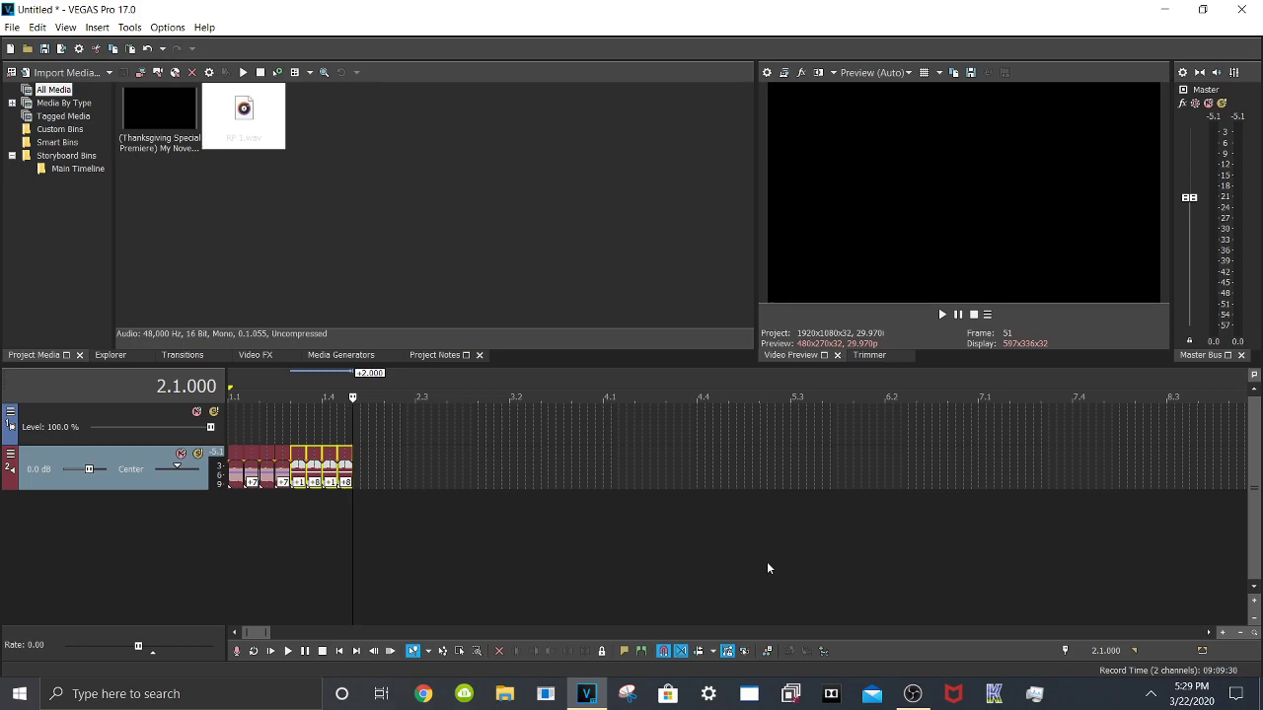
Paste the four-clip group at 2.1.000 lowered by 2 semitones and at 2.3.000 raised by 1 semitone, and play the sequence from the start
key(ctrl+v)
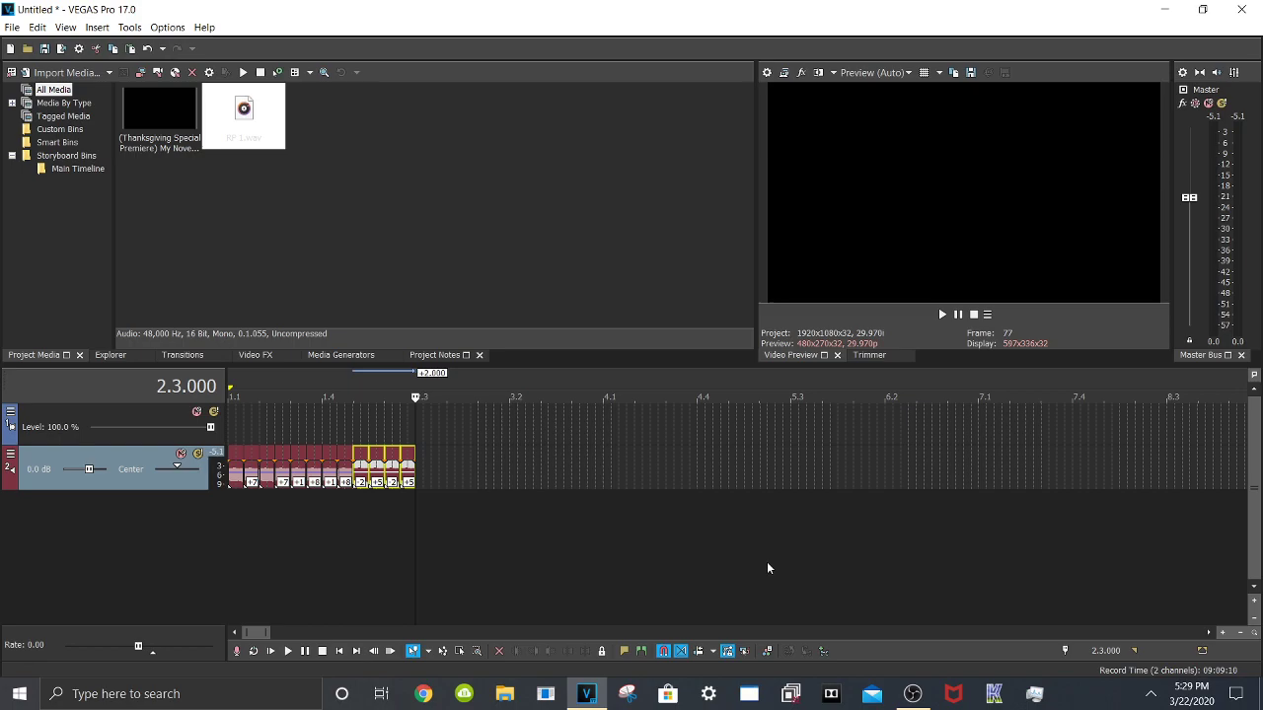
key(ctrl+v)
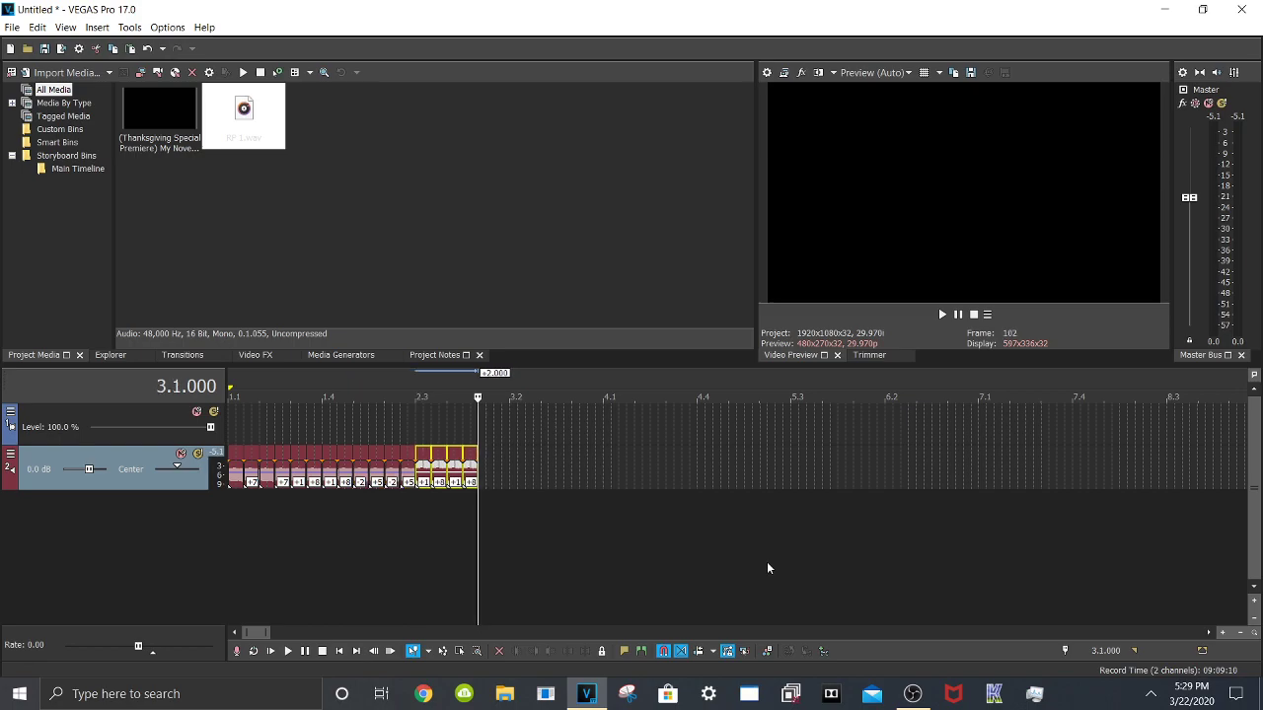
click(273, 651)
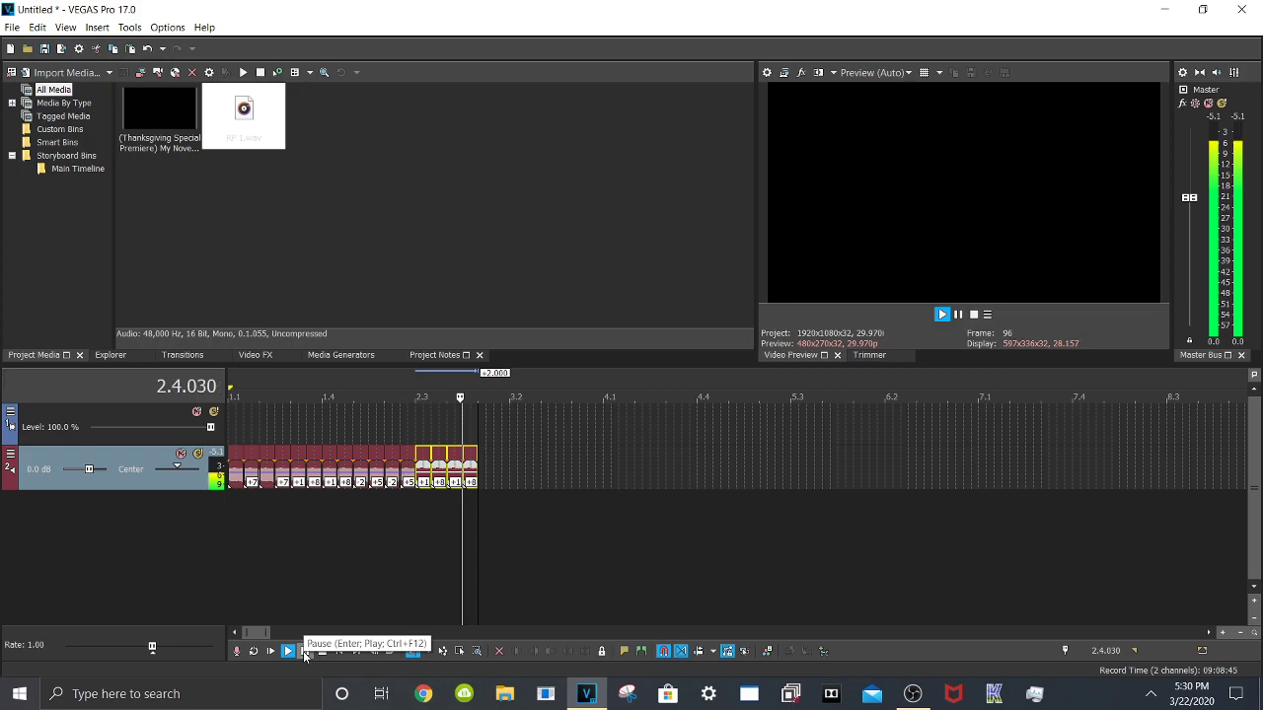
click(304, 651)
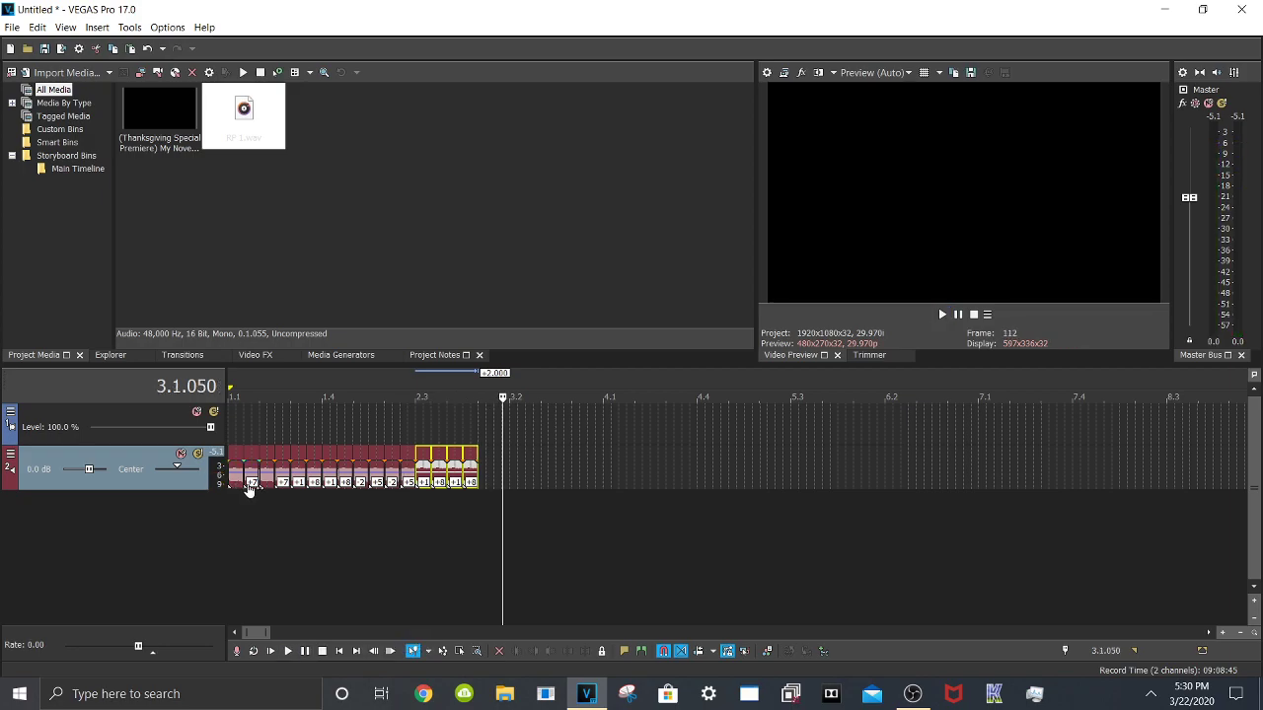
Select every RP 1 clip after the first two, from 1.2.000 onward, and delete them
click(253, 482)
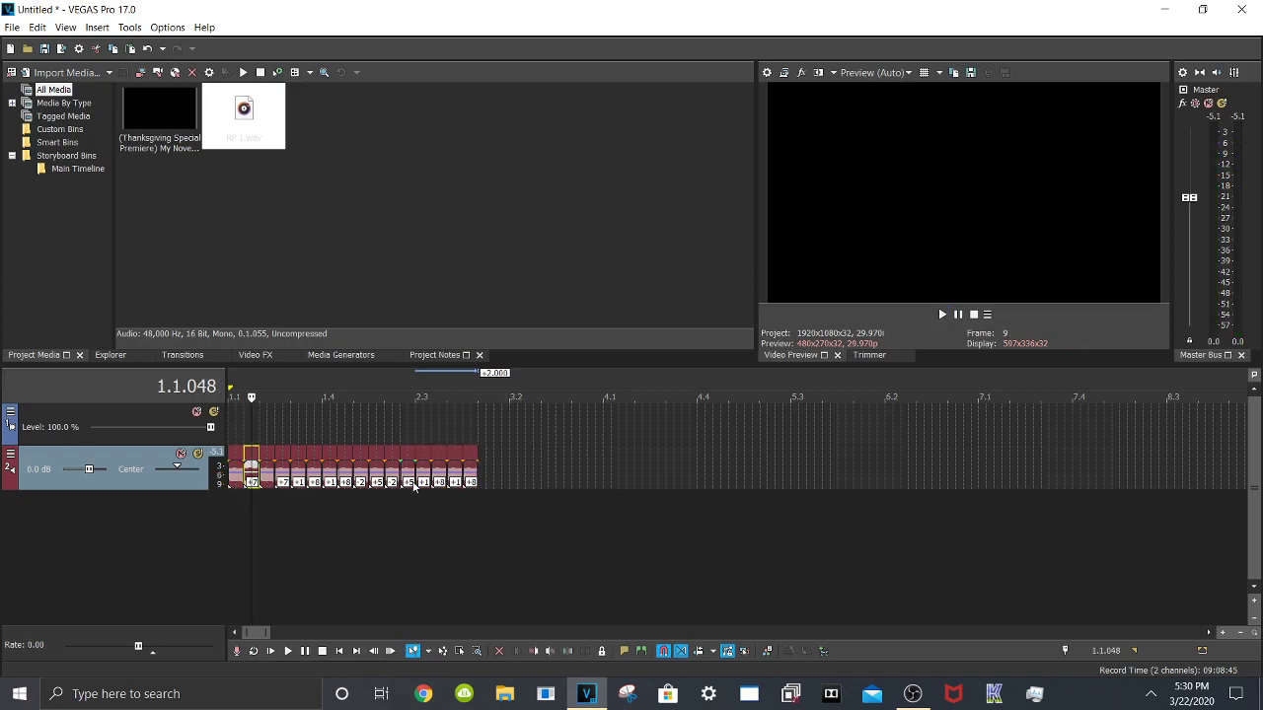
shift+click(470, 472)
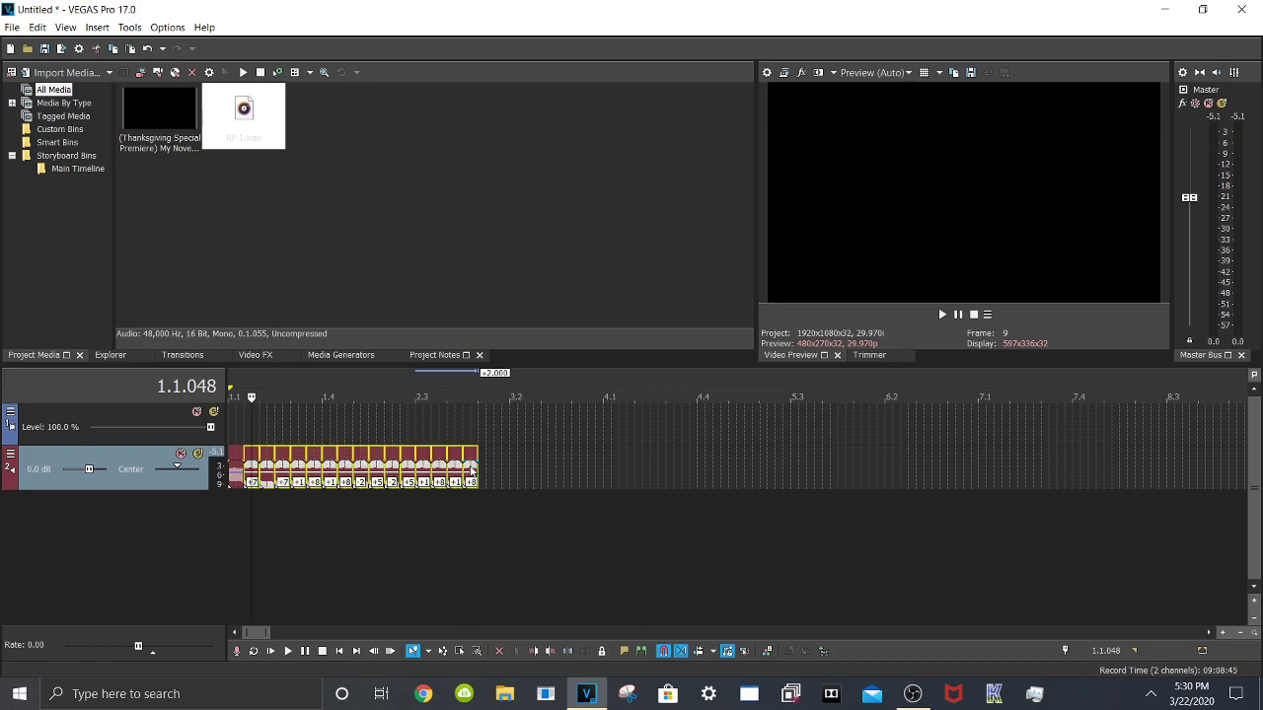
click(268, 472)
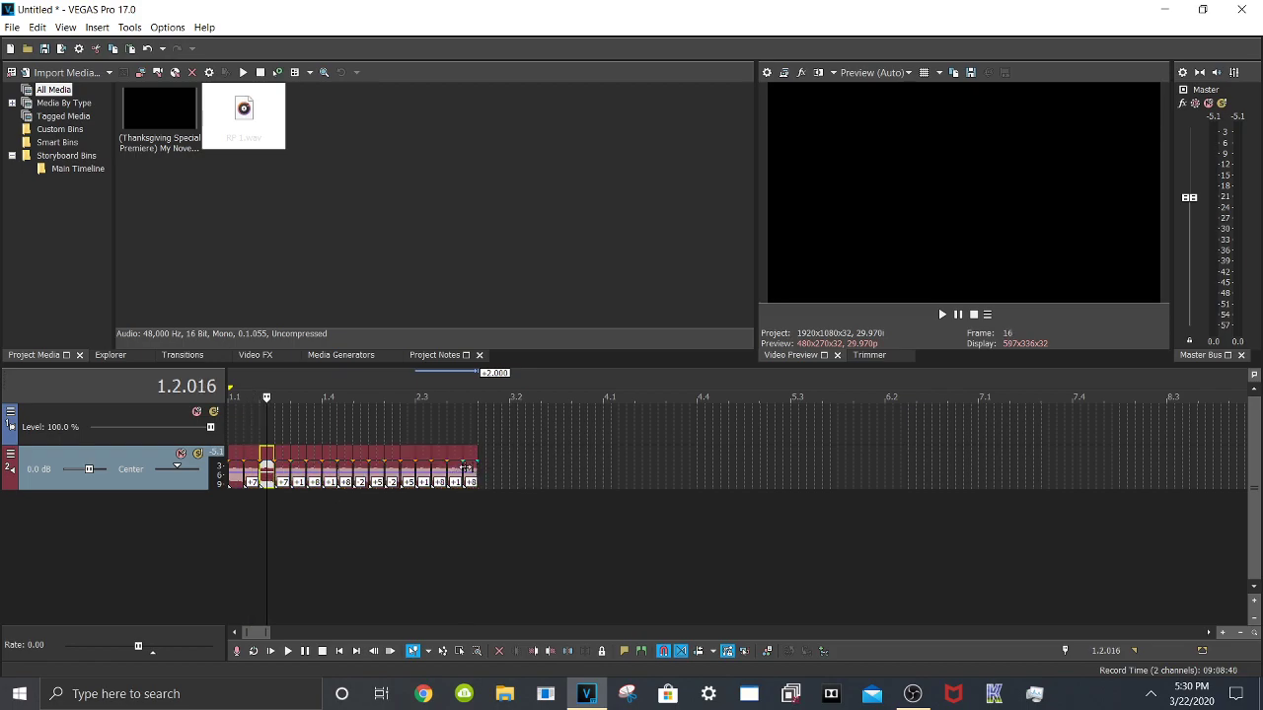
click(470, 473)
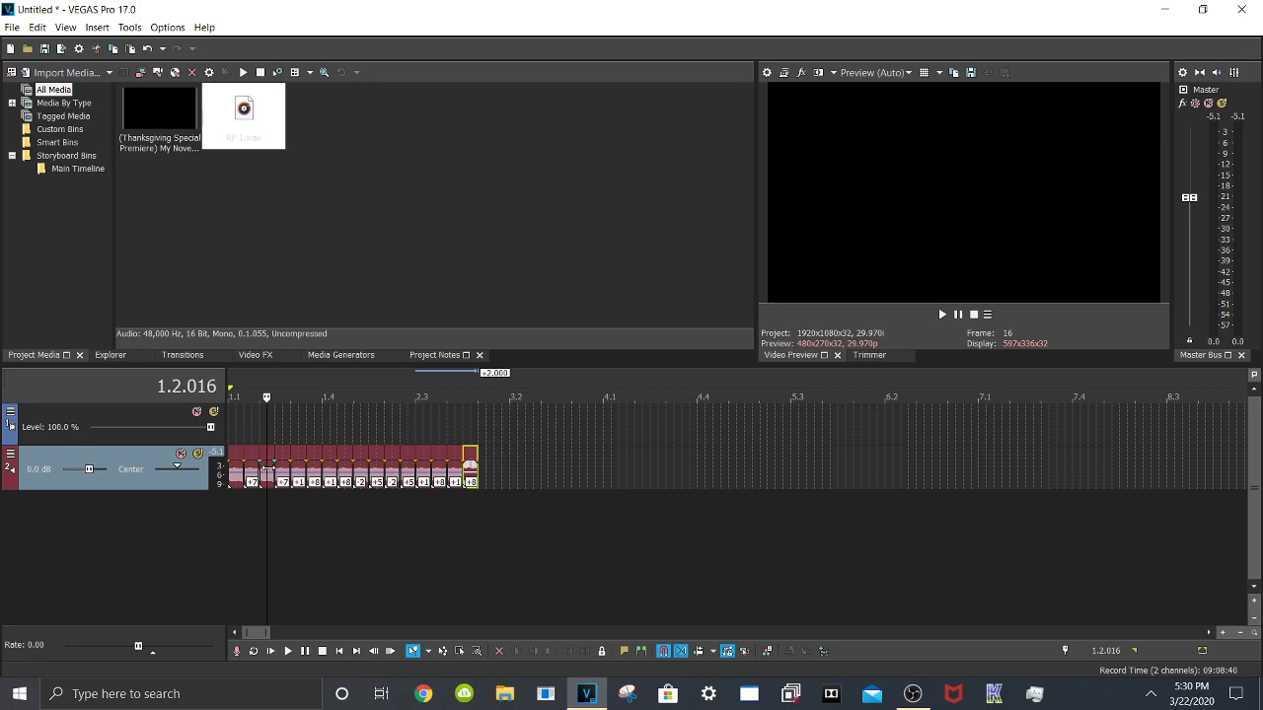
click(261, 466)
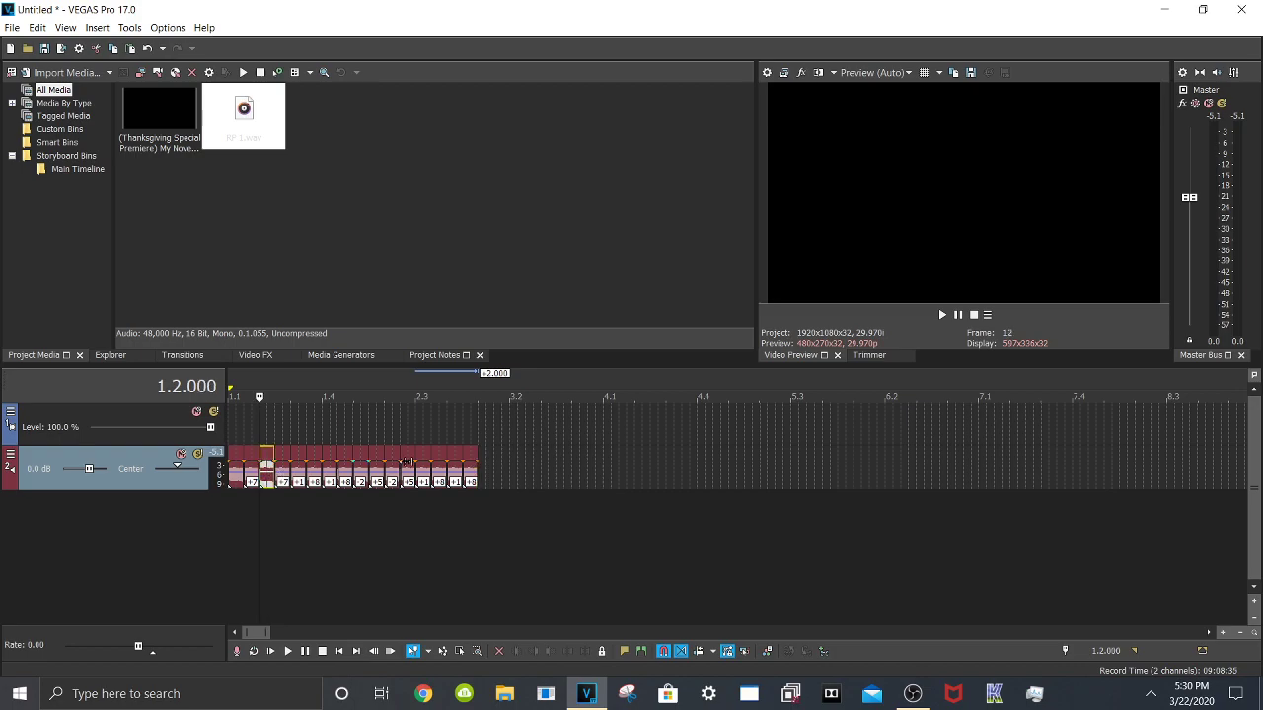
shift+click(469, 474)
key(Delete)
scroll(341, 489, up, 5)
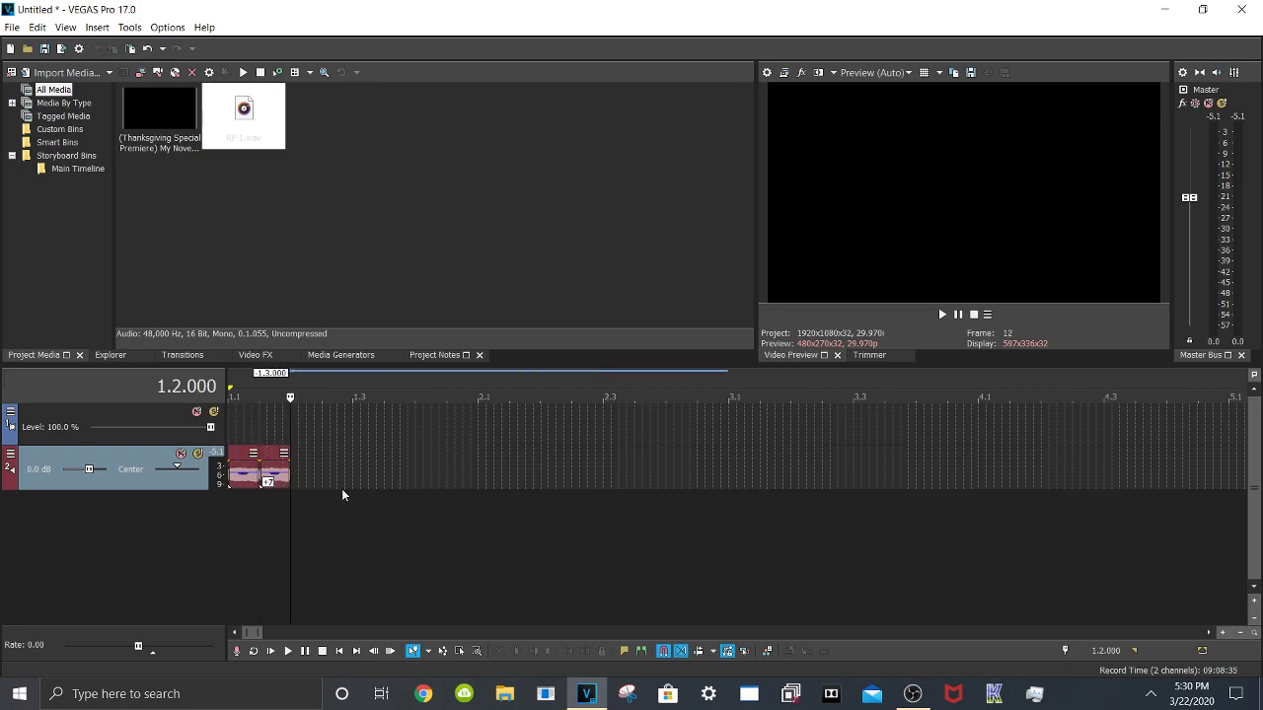
click(910, 695)
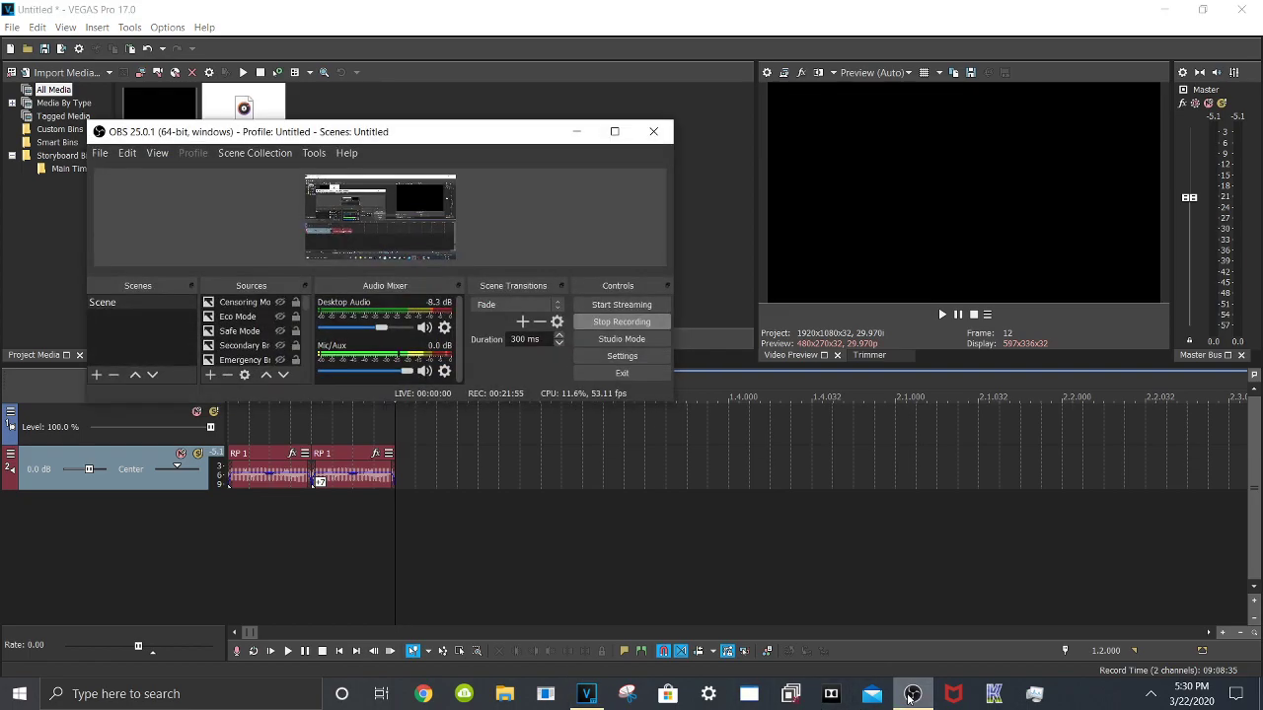
click(910, 695)
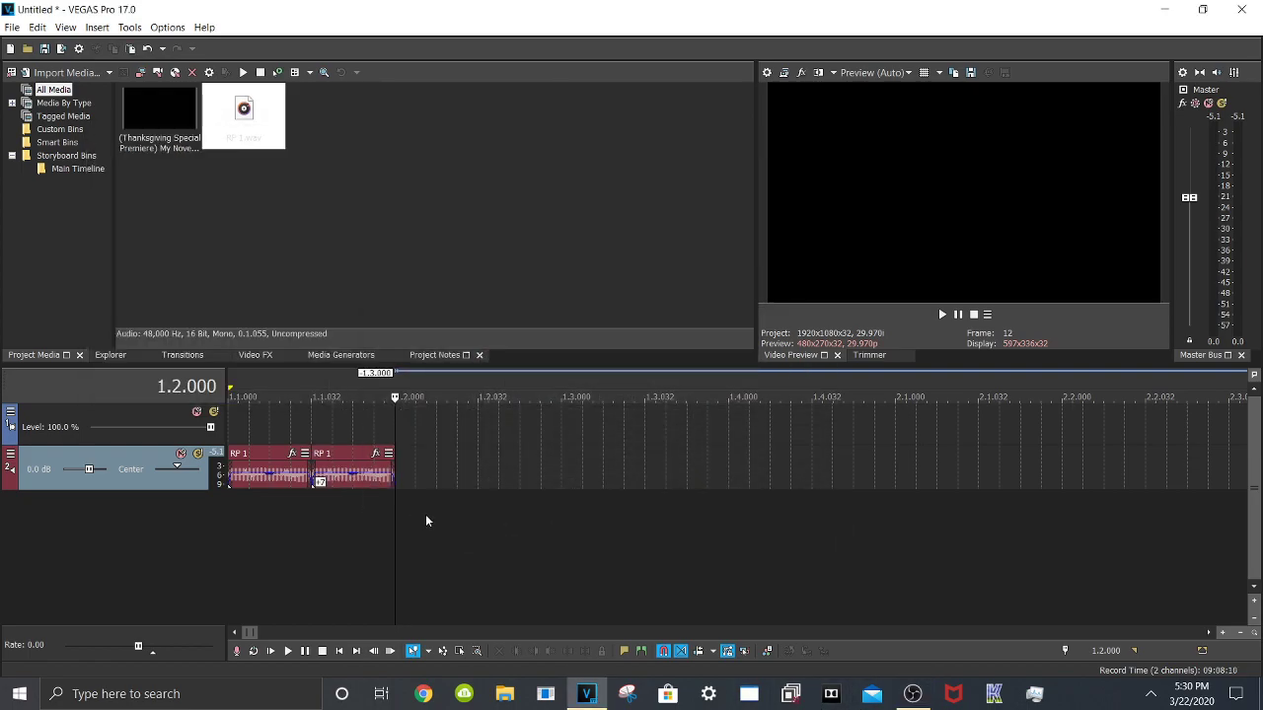
Raise the second RP 1 clip's pitch shift to 12 semitones and paste a copy of the clip pair at 1.2.000
click(272, 483)
click(339, 480)
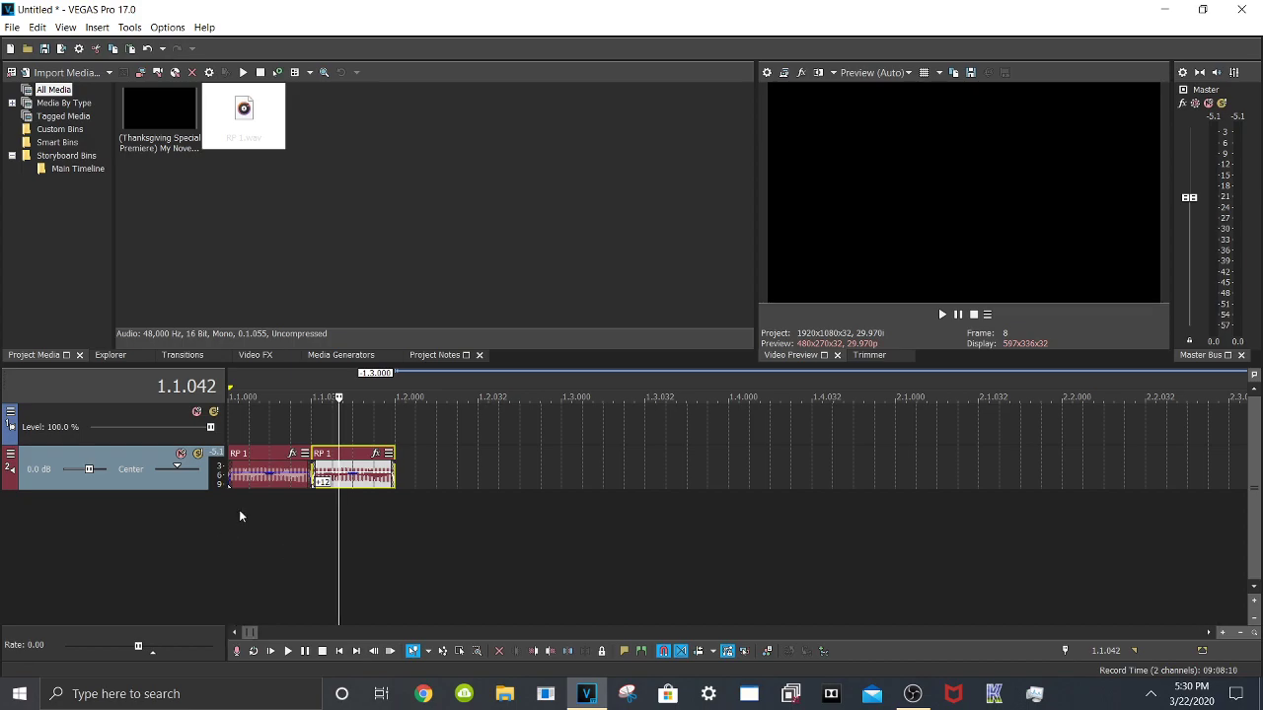
click(258, 485)
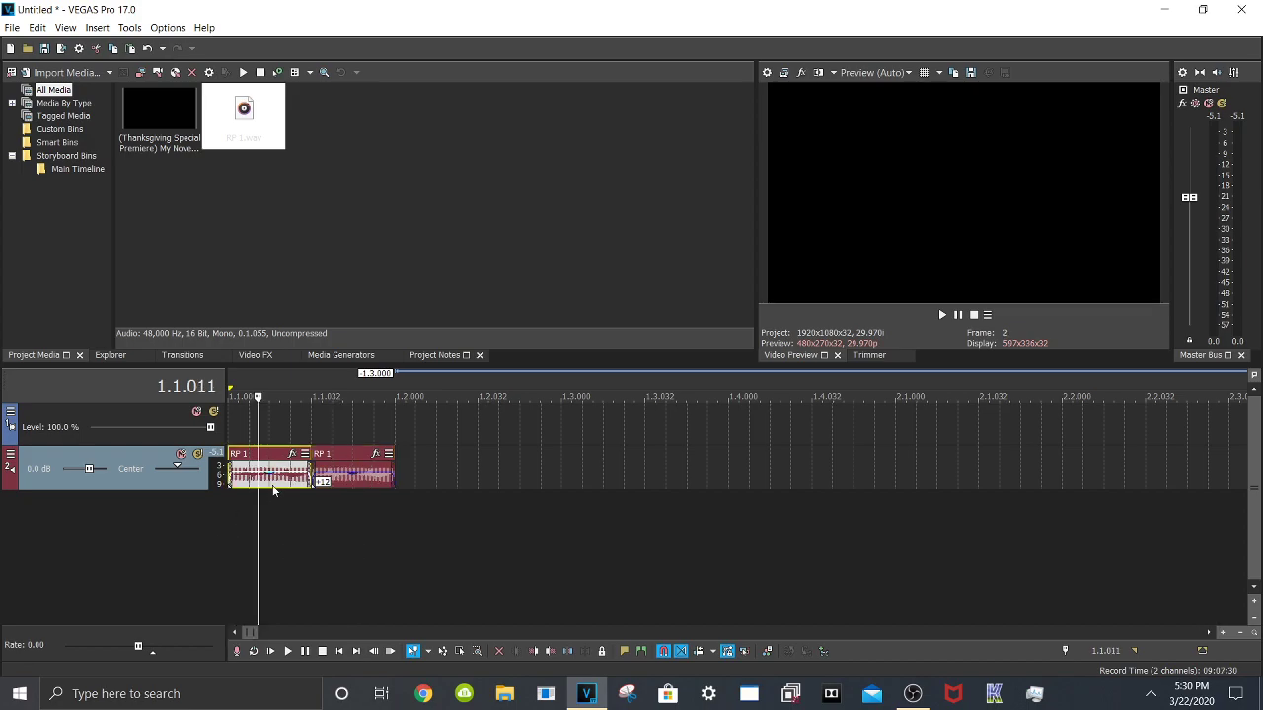
ctrl+click(344, 477)
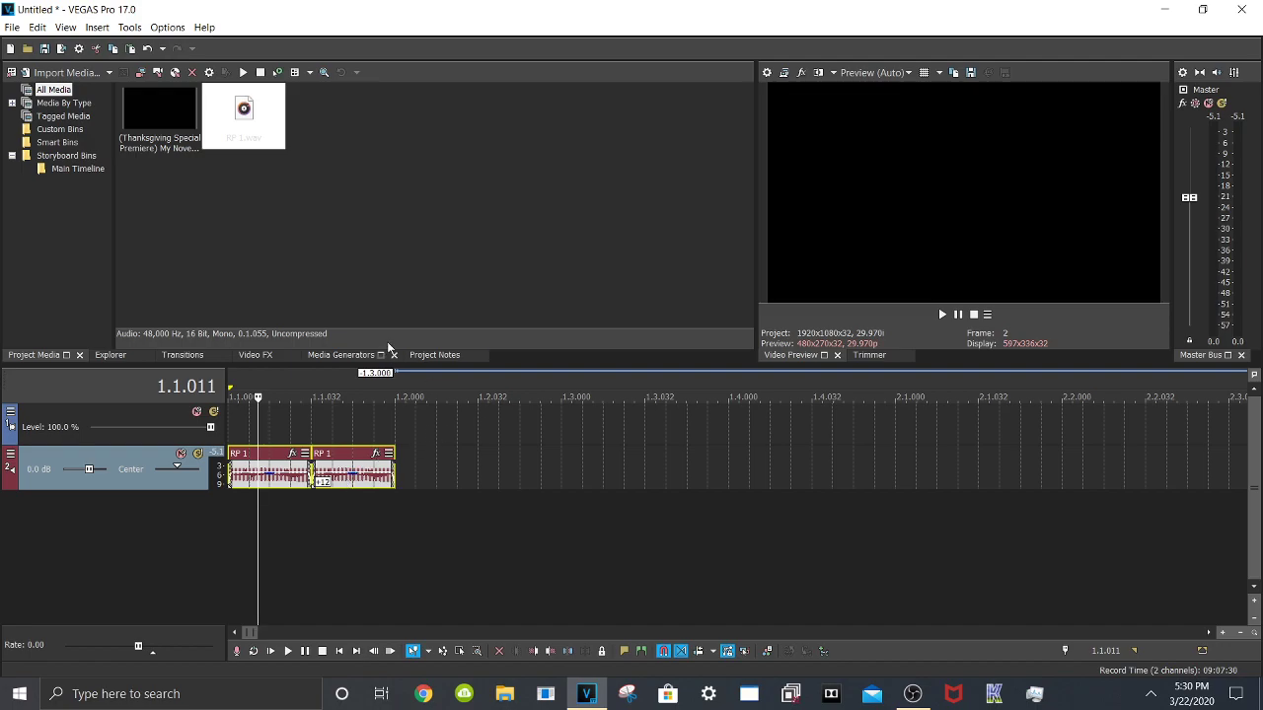
click(397, 382)
key(ctrl+v)
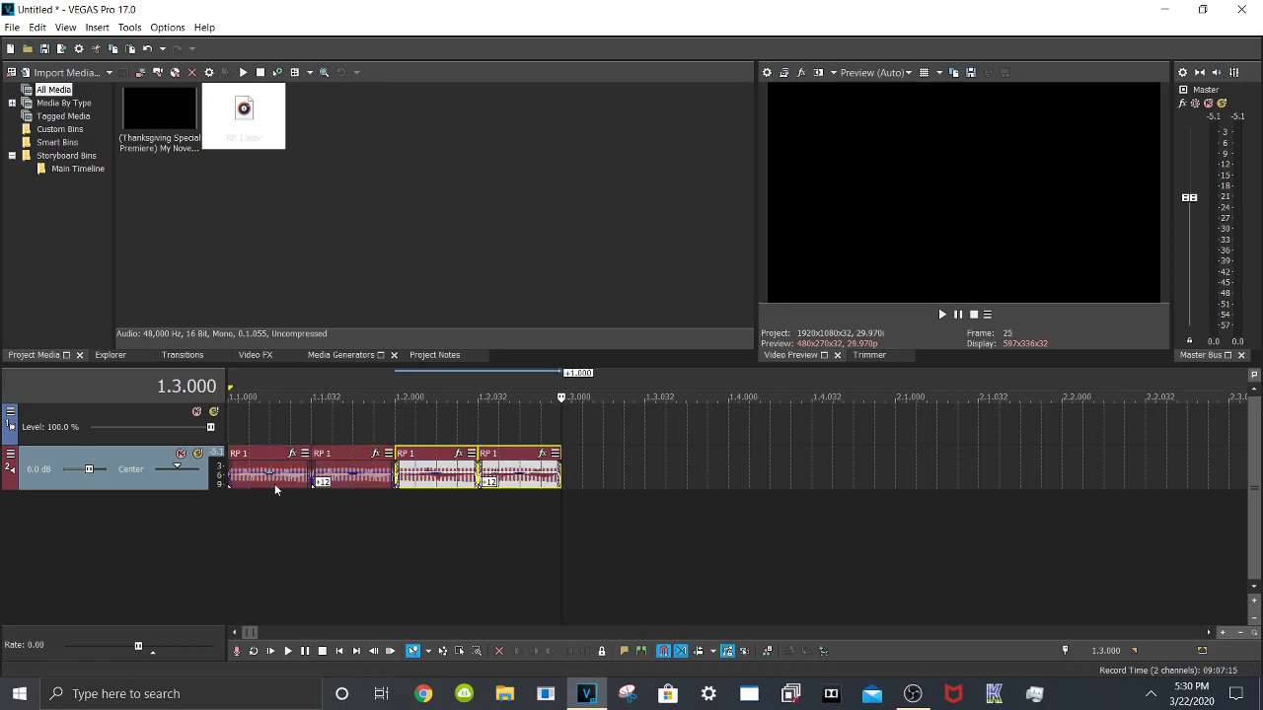
Copy the four clips of the octave pattern, paste them at 1.3.000 and raise the copies' pitch by 1 semitone
click(263, 479)
shift+click(517, 483)
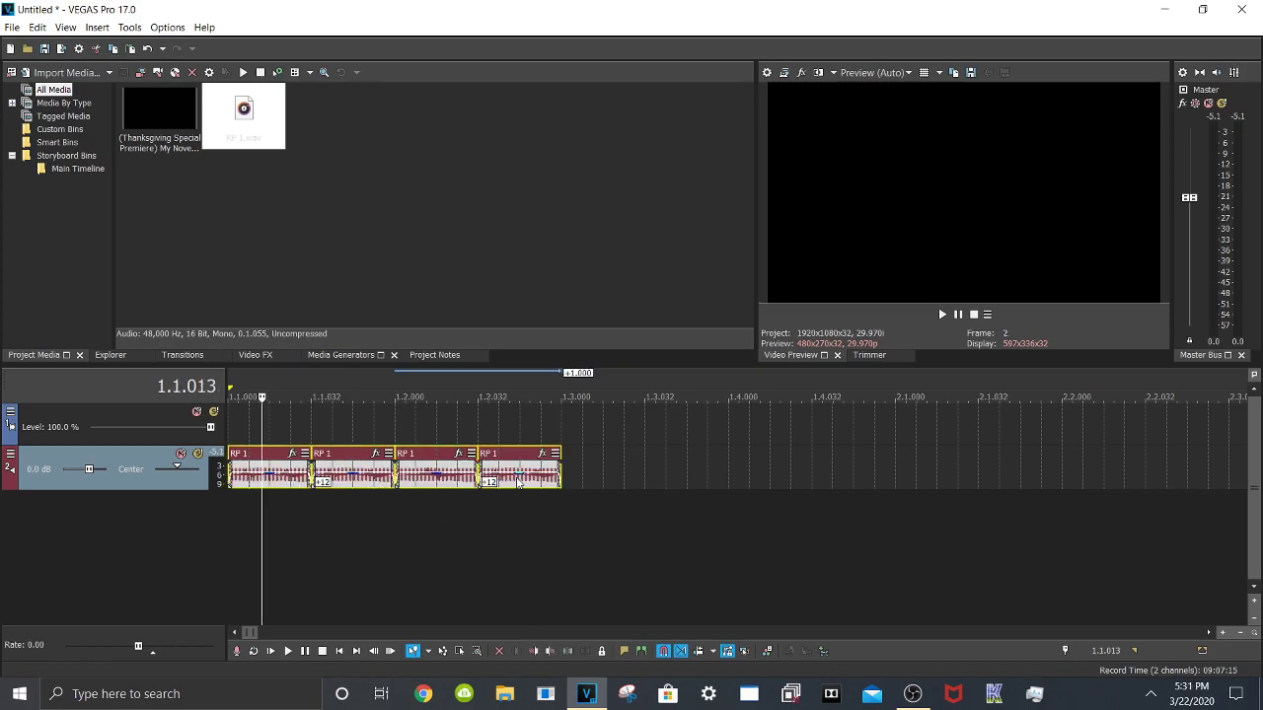
click(565, 383)
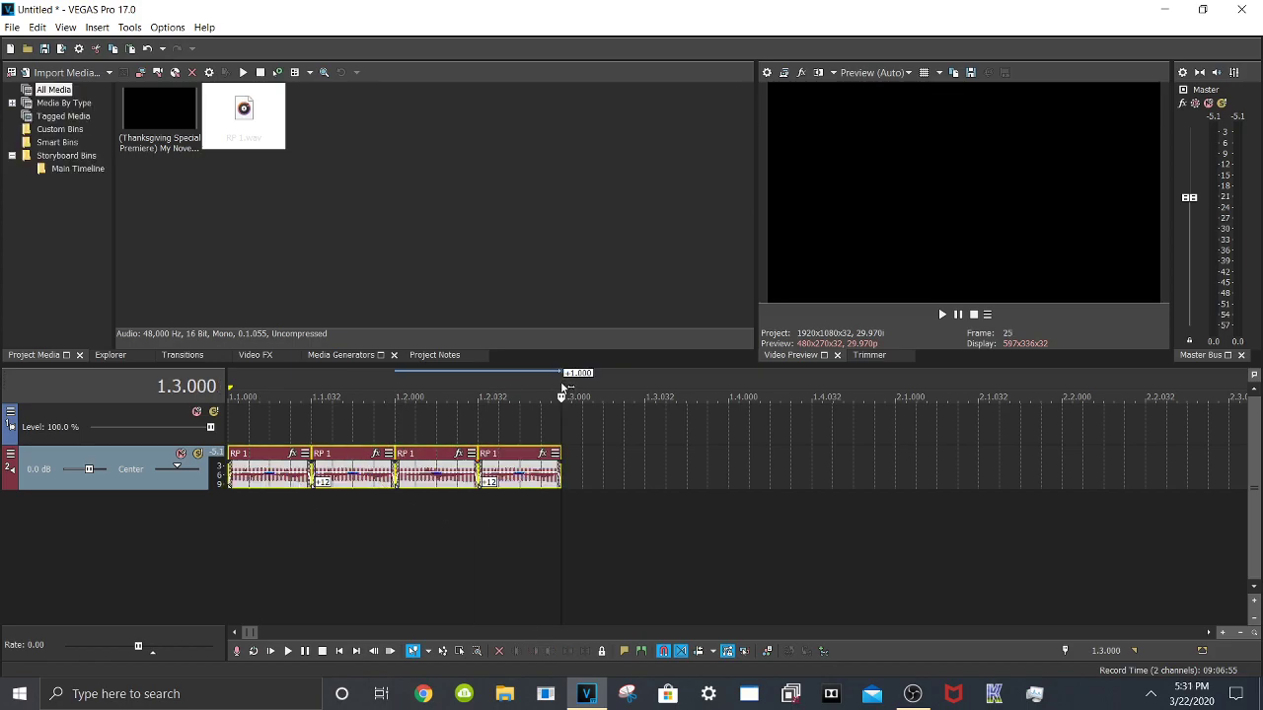
key(ctrl+v)
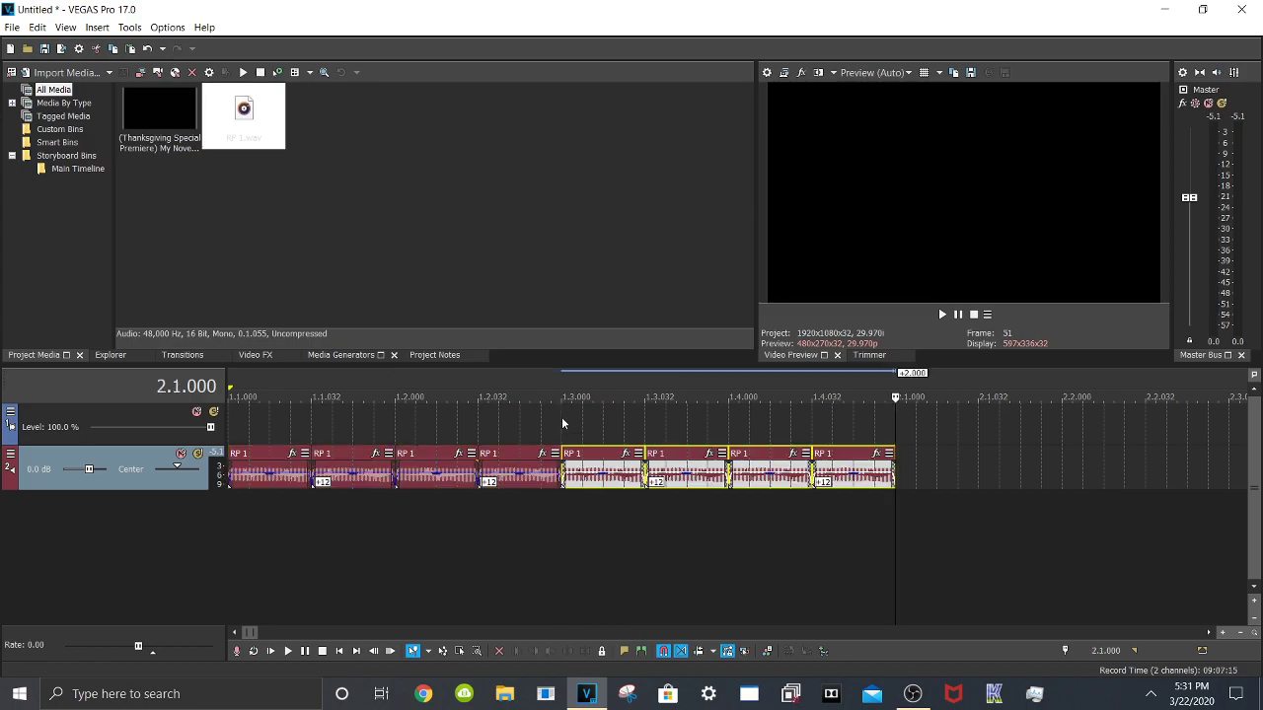
Paste the octave group at 2.1.000 lowered by 2 semitones and at 2.3.000 raised by 1 semitone, and play the pattern from the start
key(ctrl+v)
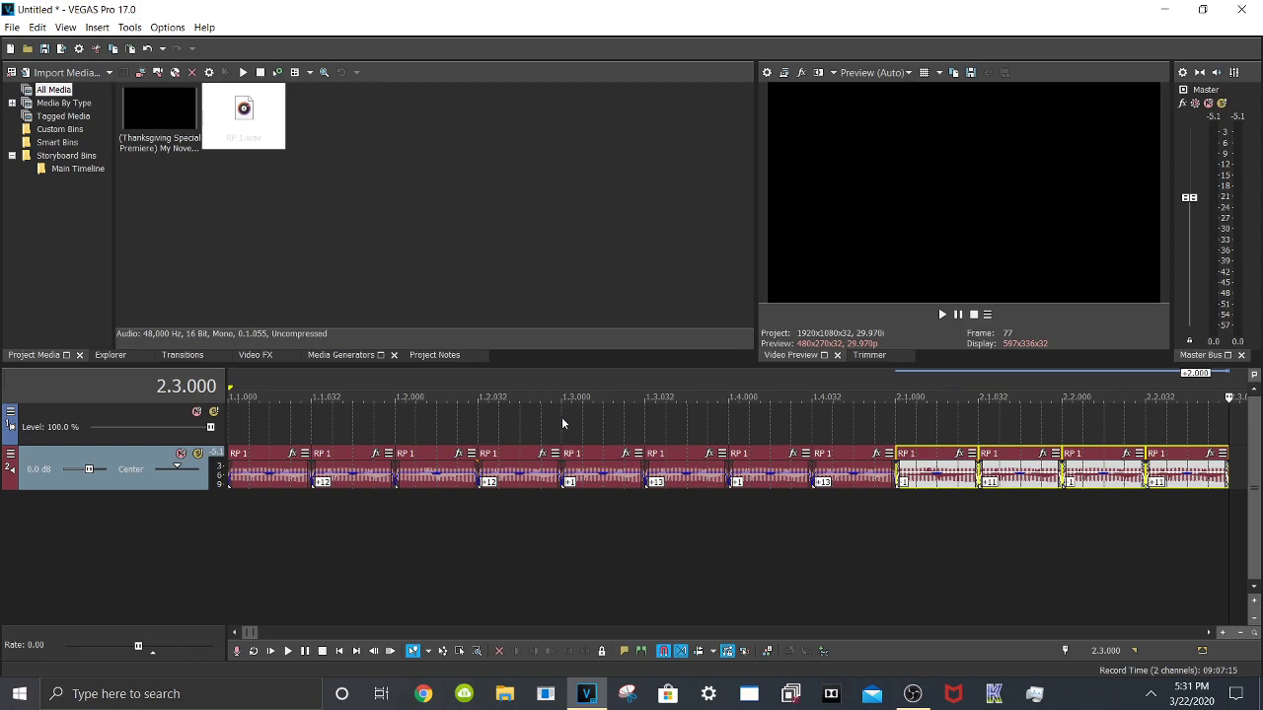
key(ctrl+v)
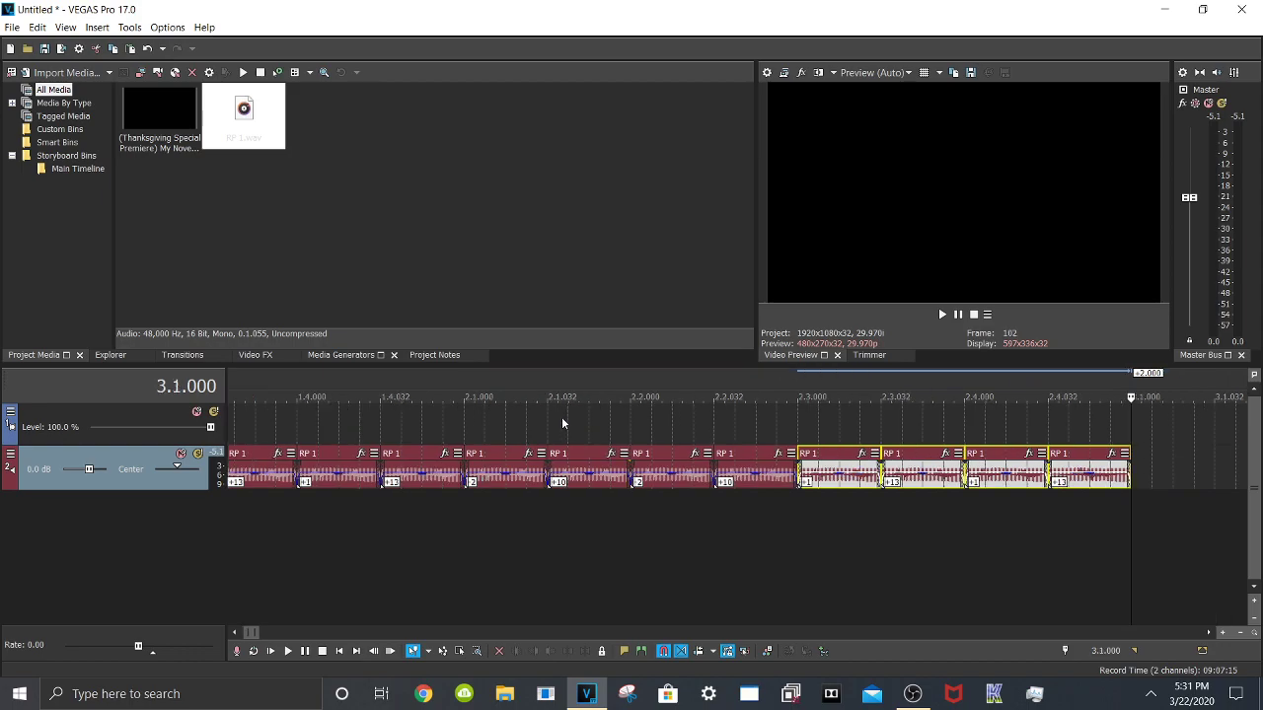
scroll(708, 599, down, 6)
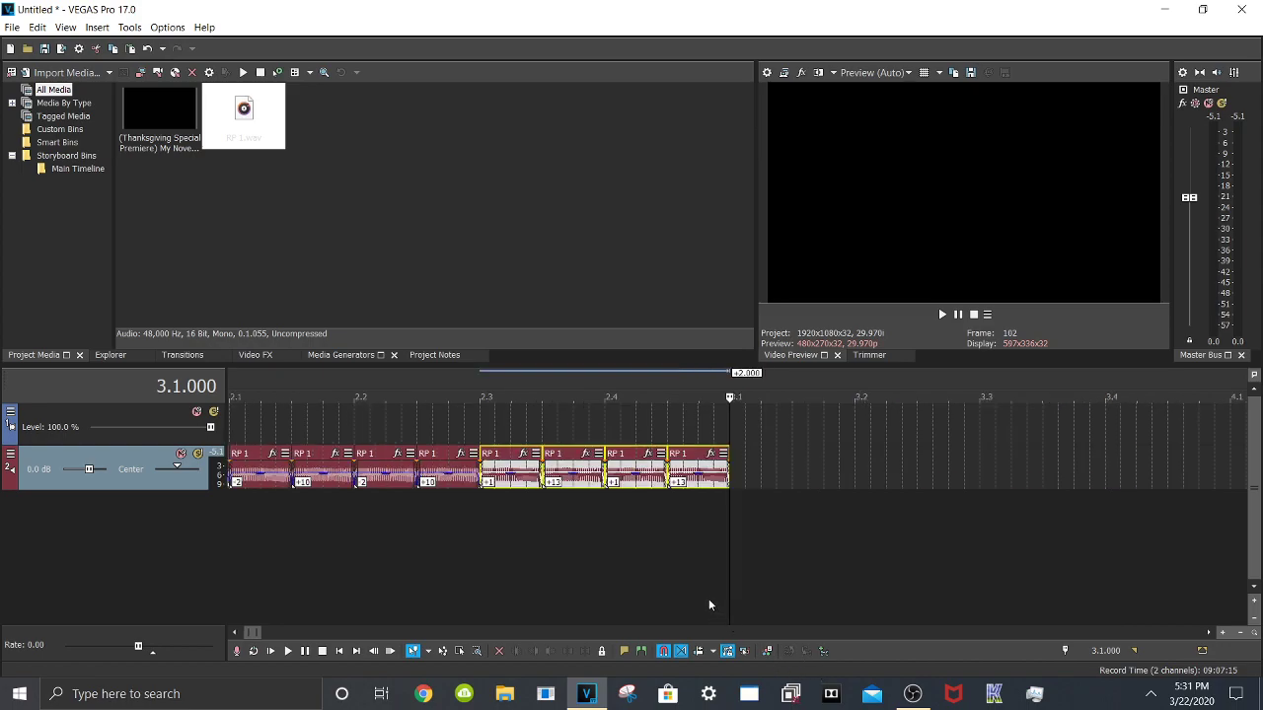
click(271, 651)
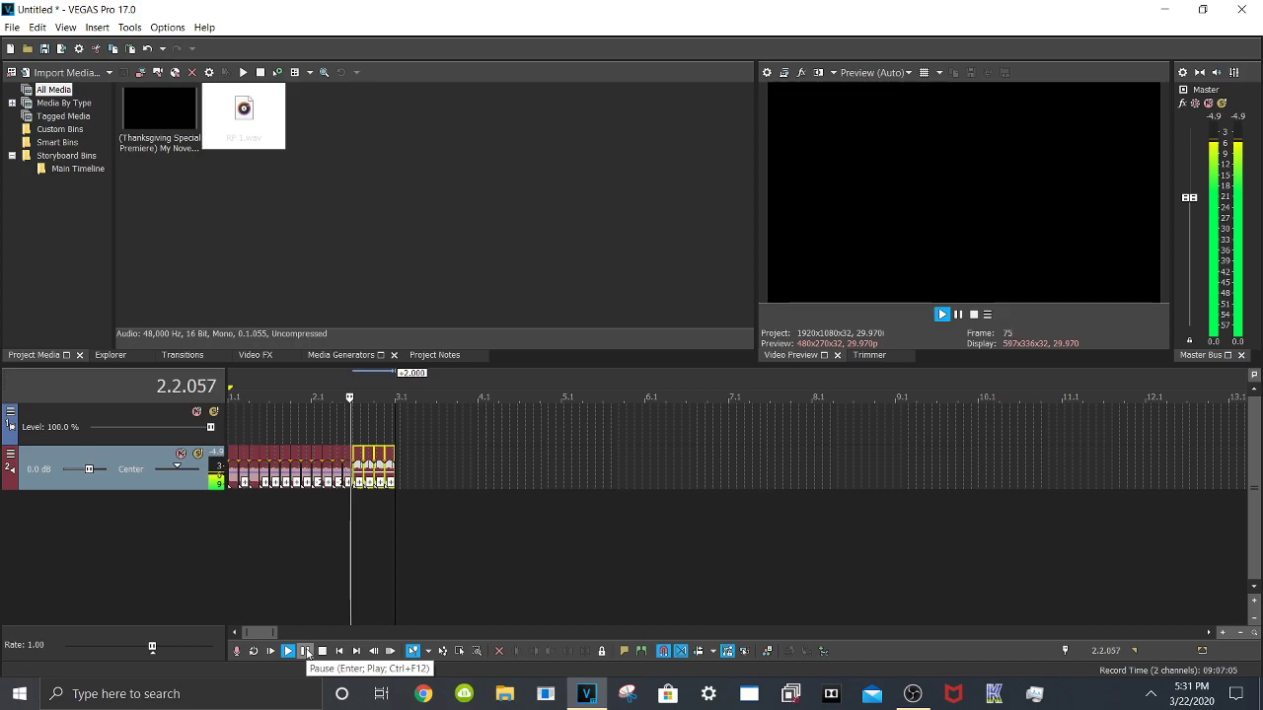
click(305, 651)
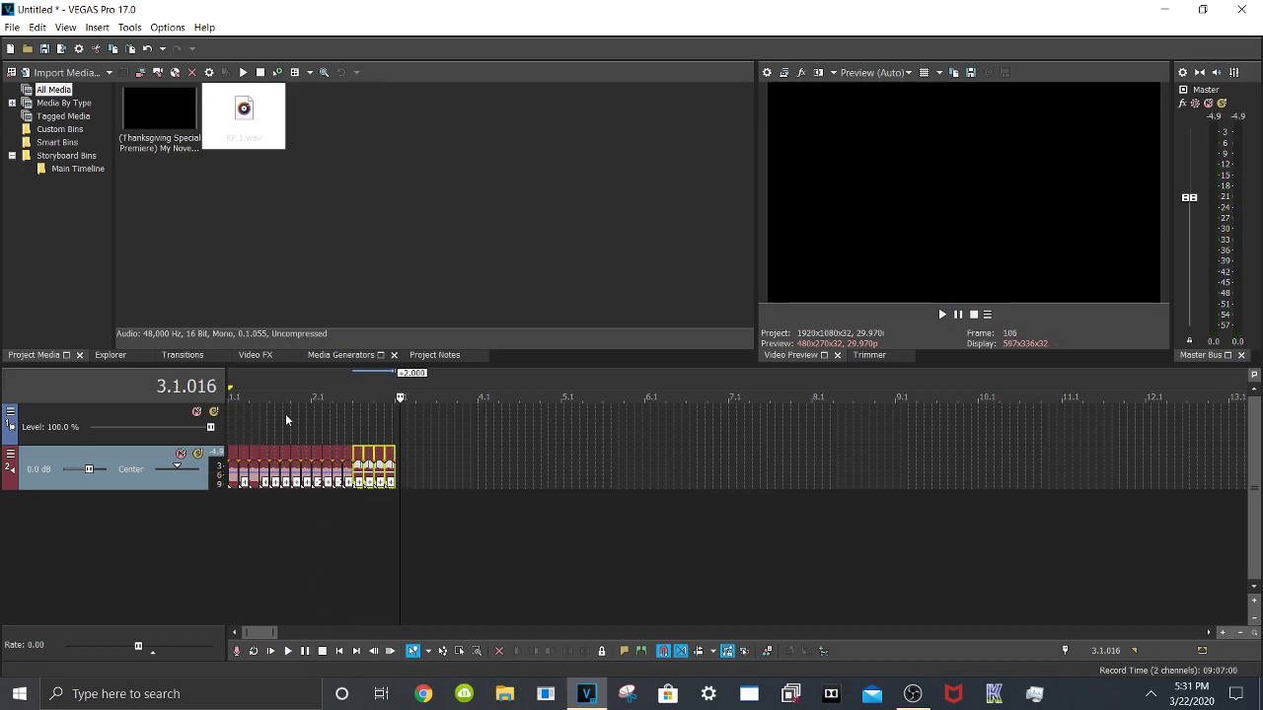
Try to trim the end of the first RP 1 clip back to 1.1.016
click(235, 380)
scroll(326, 456, up, 10)
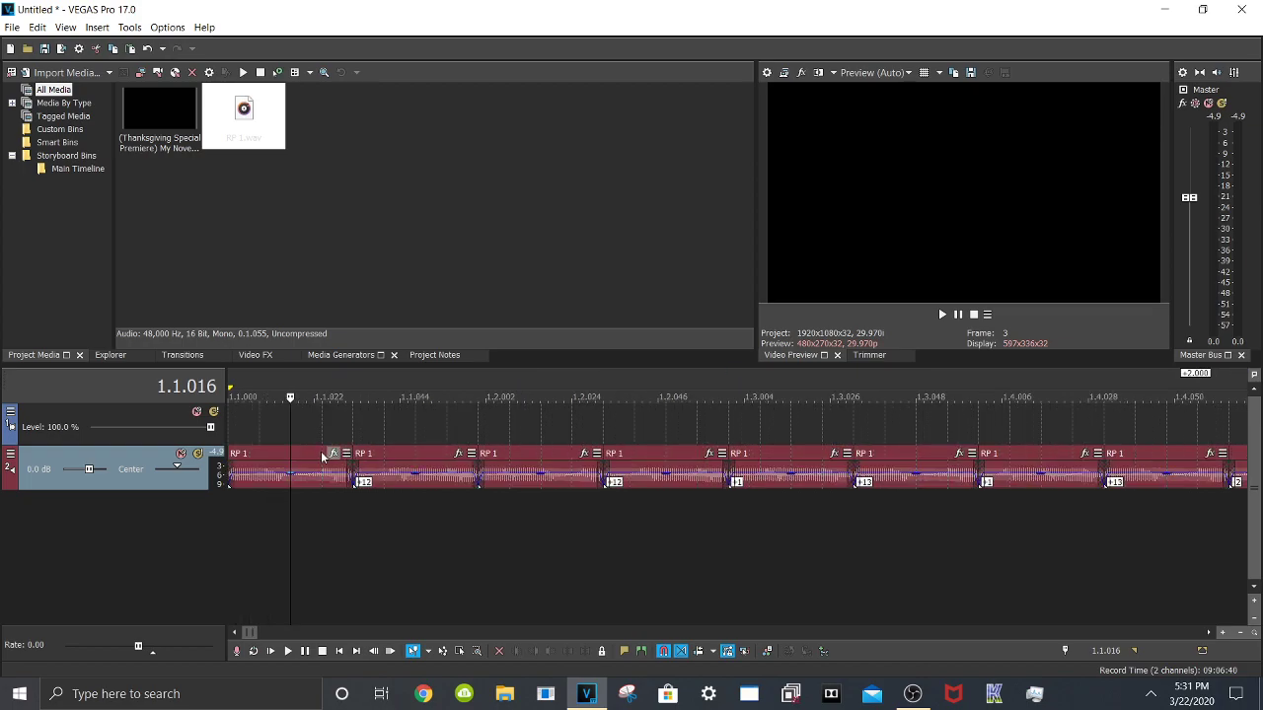
drag(348, 468, 287, 471)
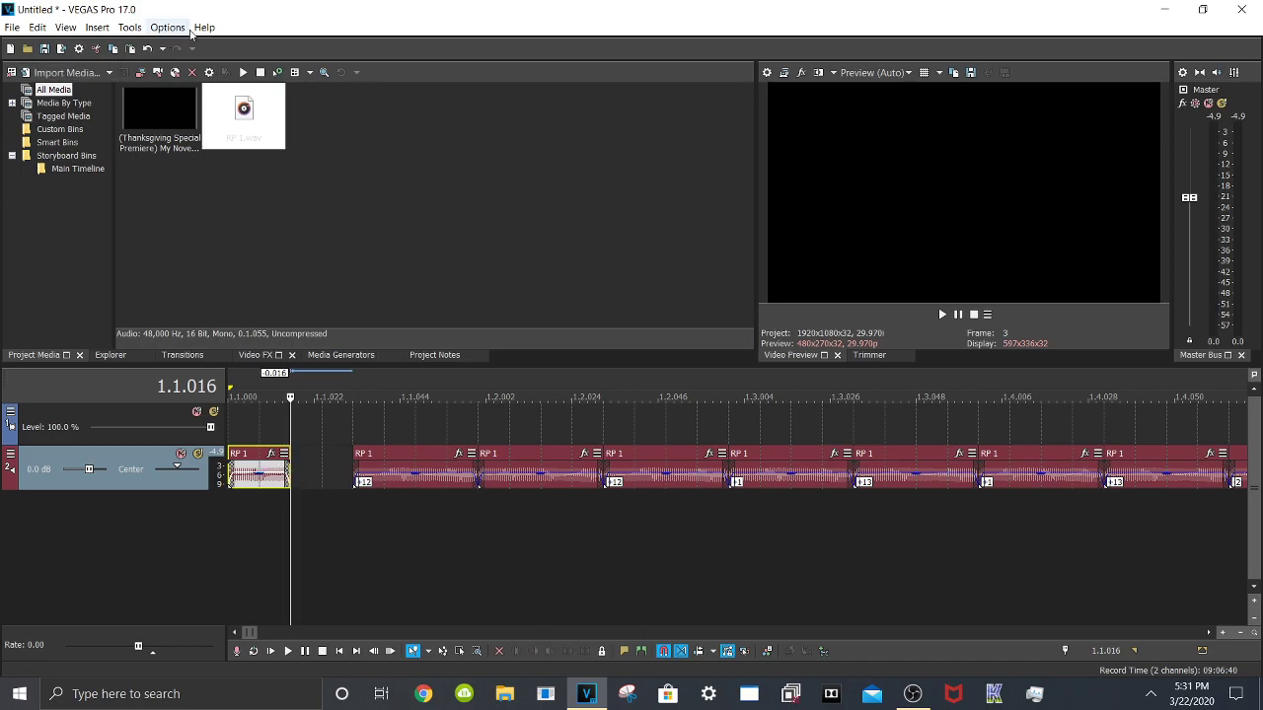
click(146, 48)
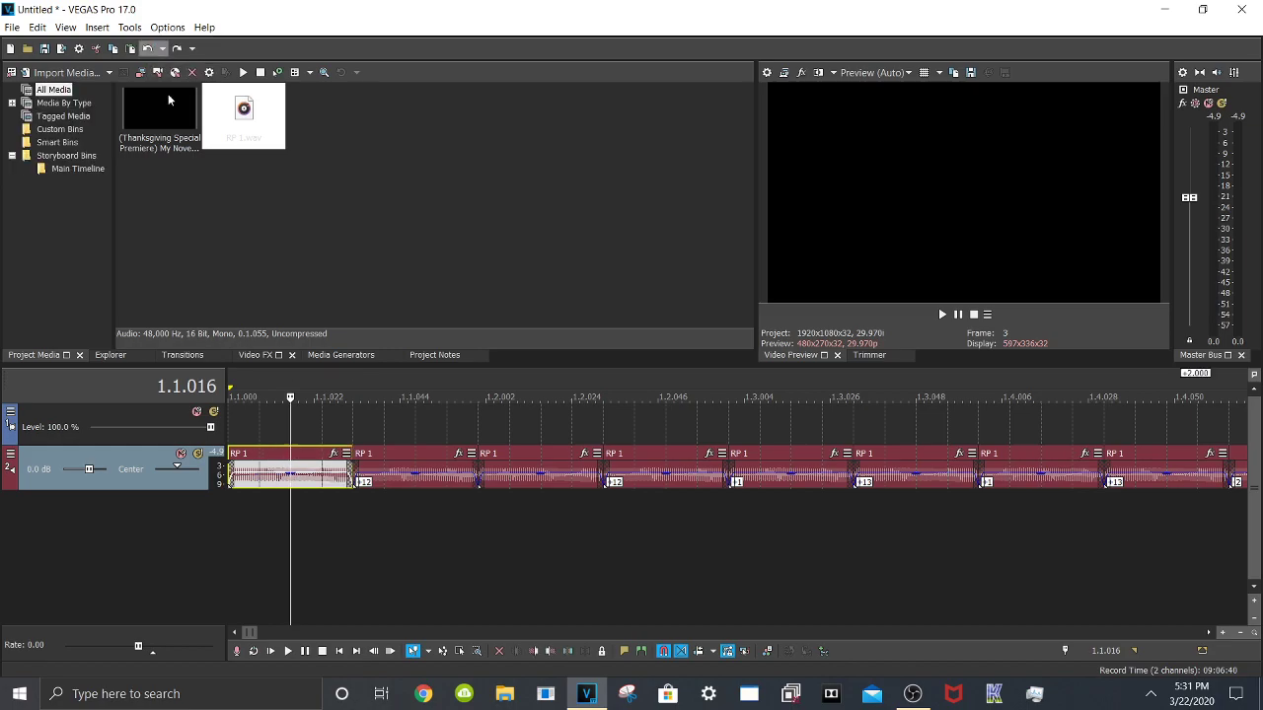
Switch to the OBS window
scroll(430, 576, down, 10)
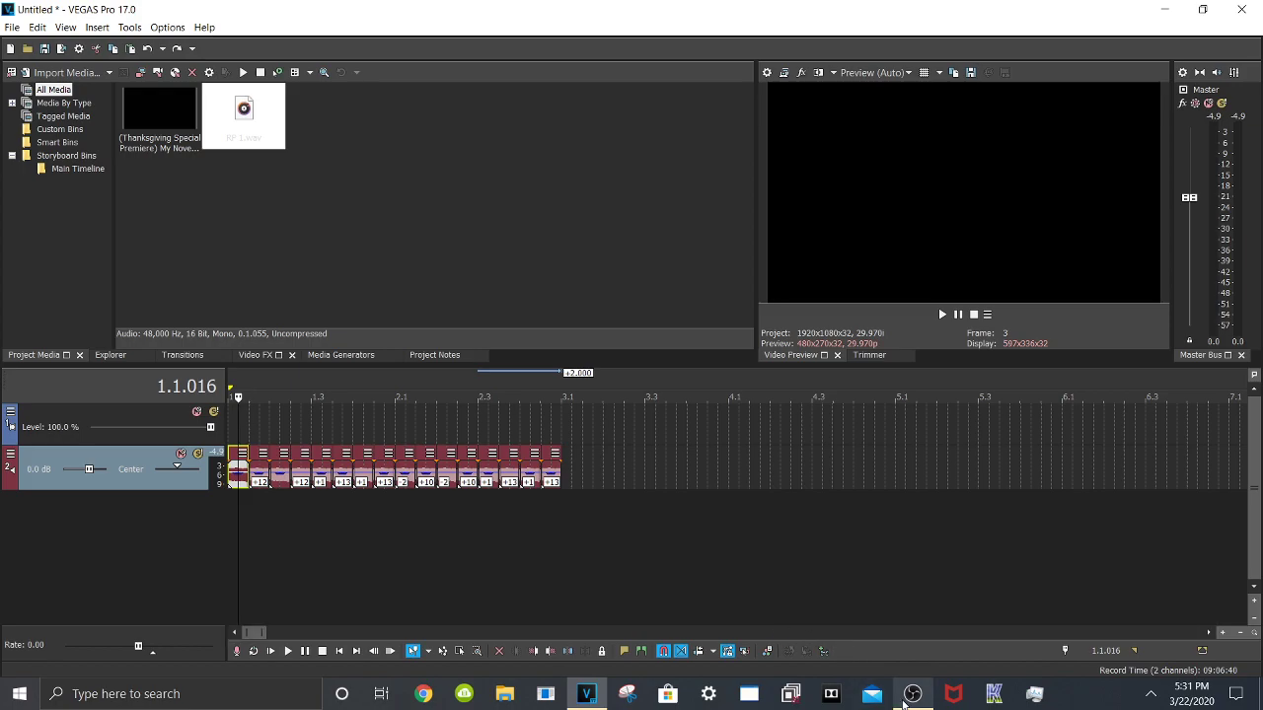
mouse_move(904, 703)
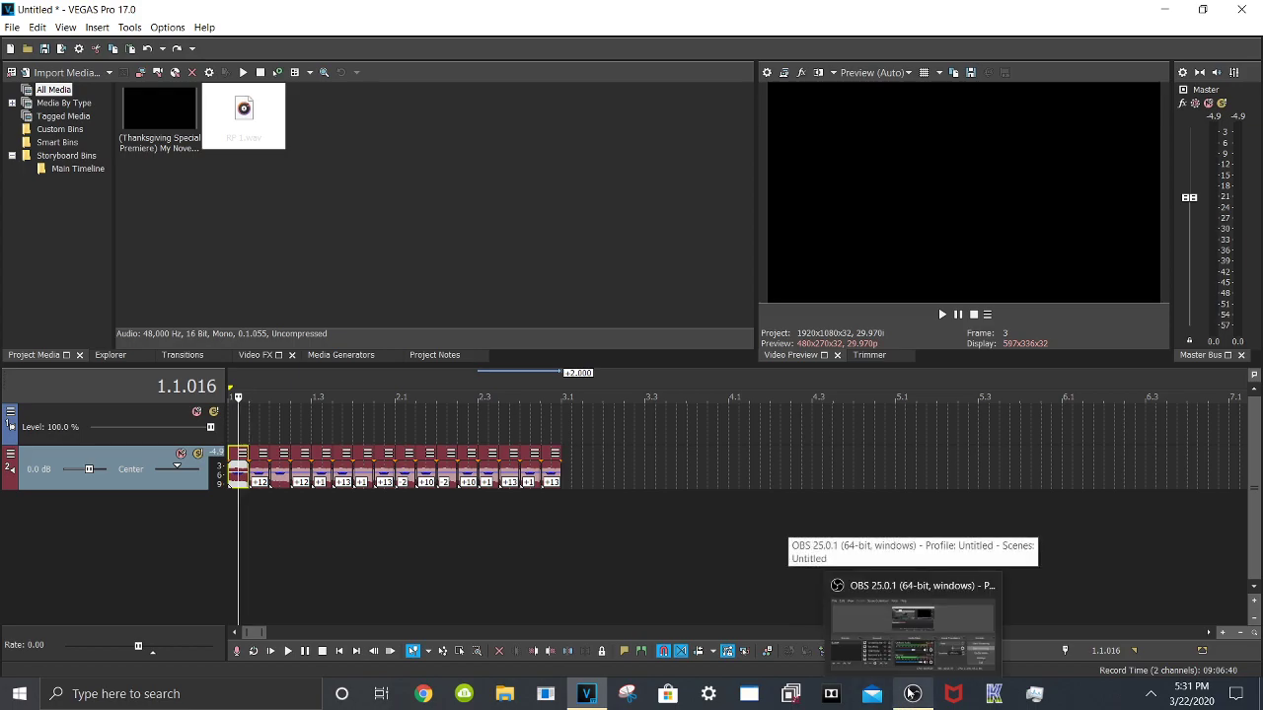
click(906, 646)
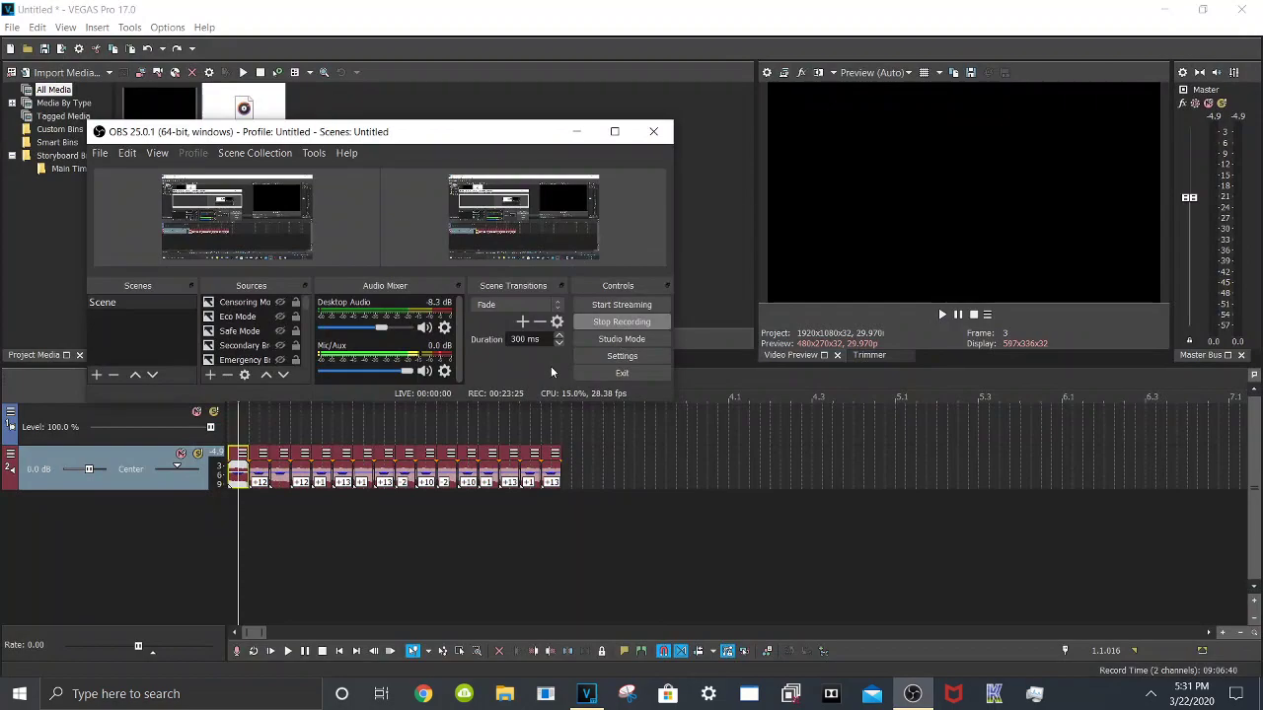